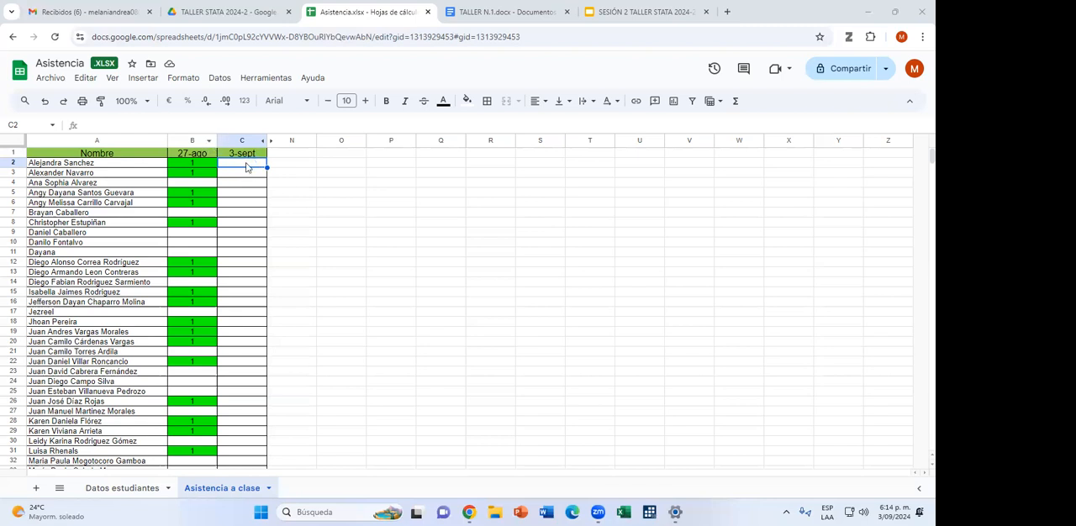
Mark 3-sept attendance with 1 for the first five students, cells C2 through C6.
text(1)
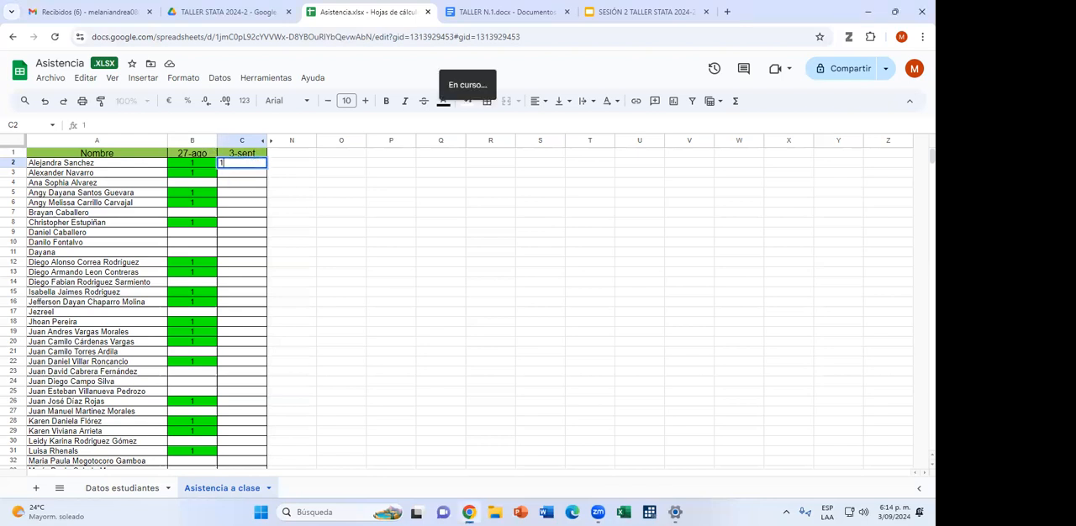
key(Return)
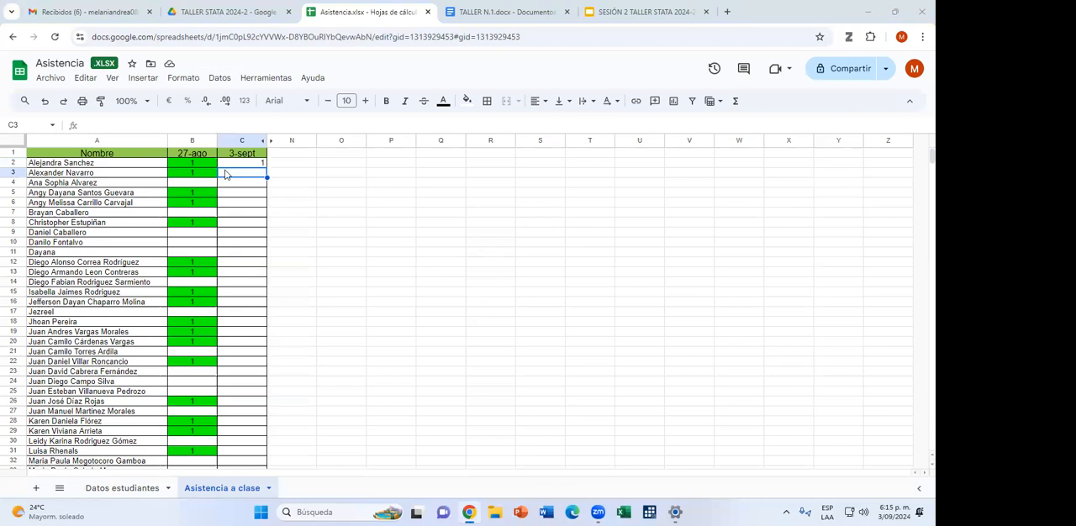
text(1)
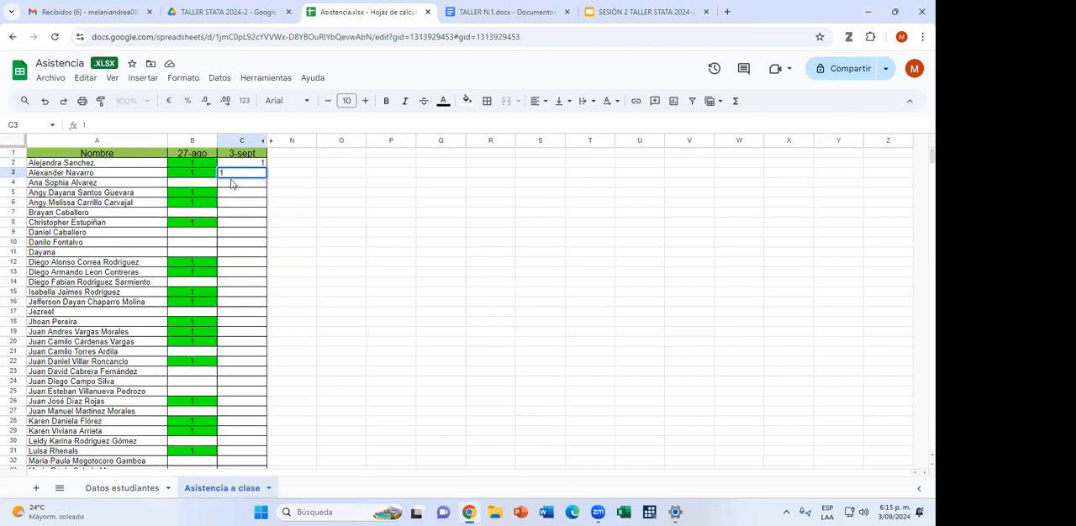
key(Return)
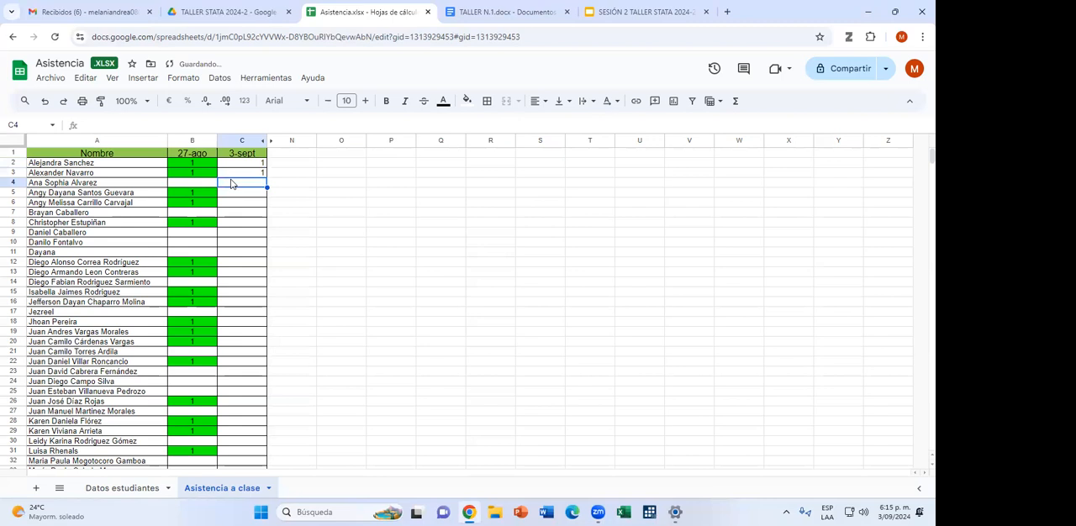
text(1)
key(Return)
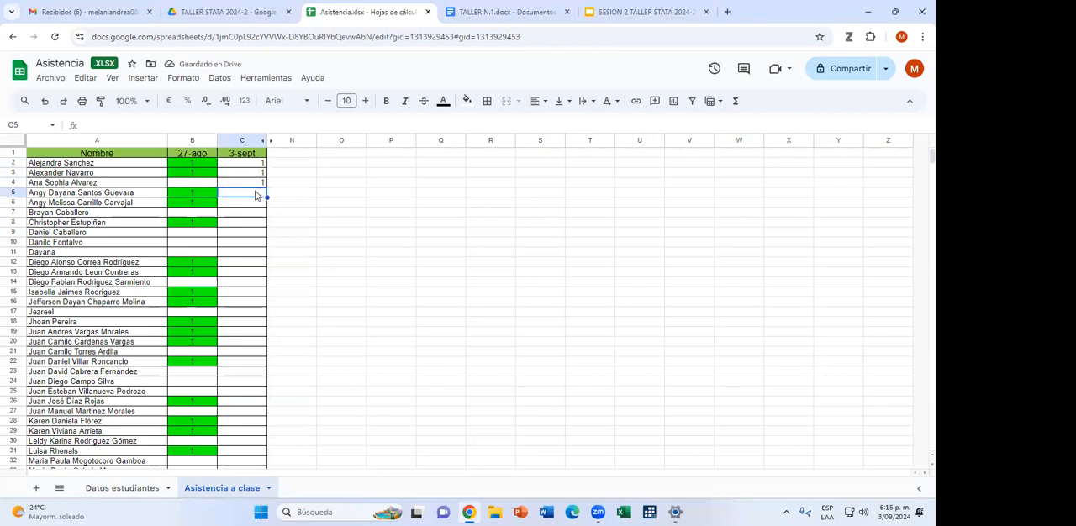
text(1)
key(Return)
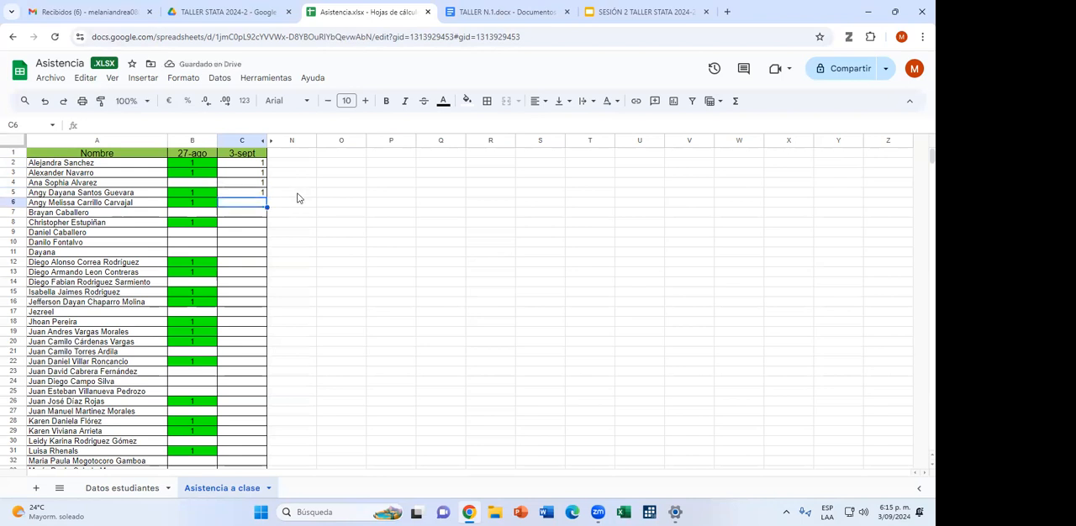
text(1)
key(Return)
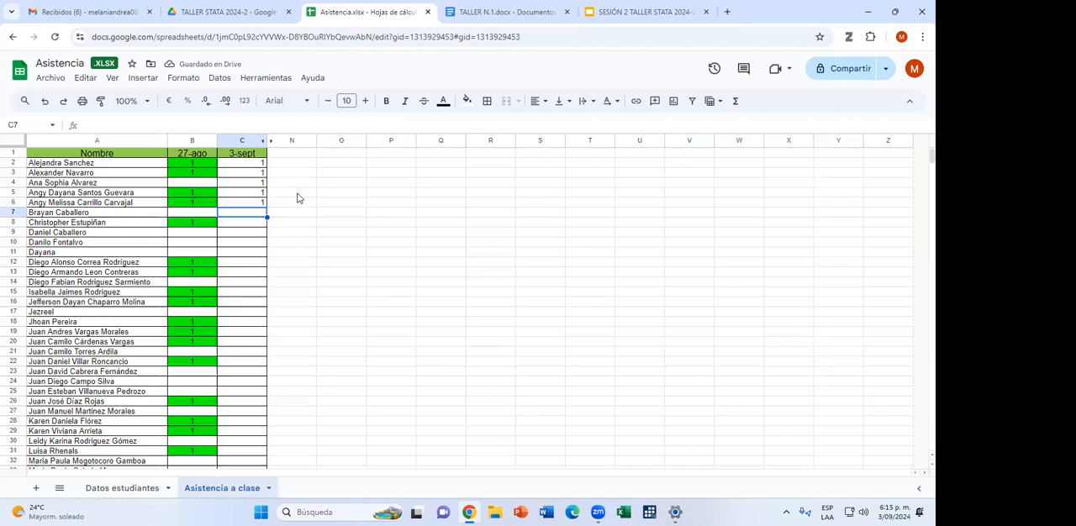
Skip the student in row 7 and enter 1 in the 3-sept column for rows 8 and 9.
key(Return)
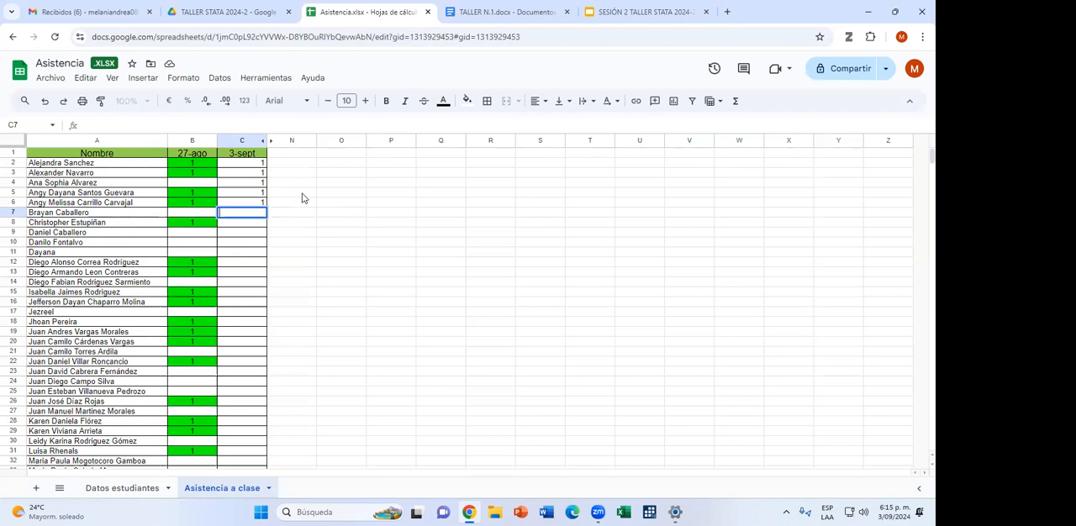
key(Return)
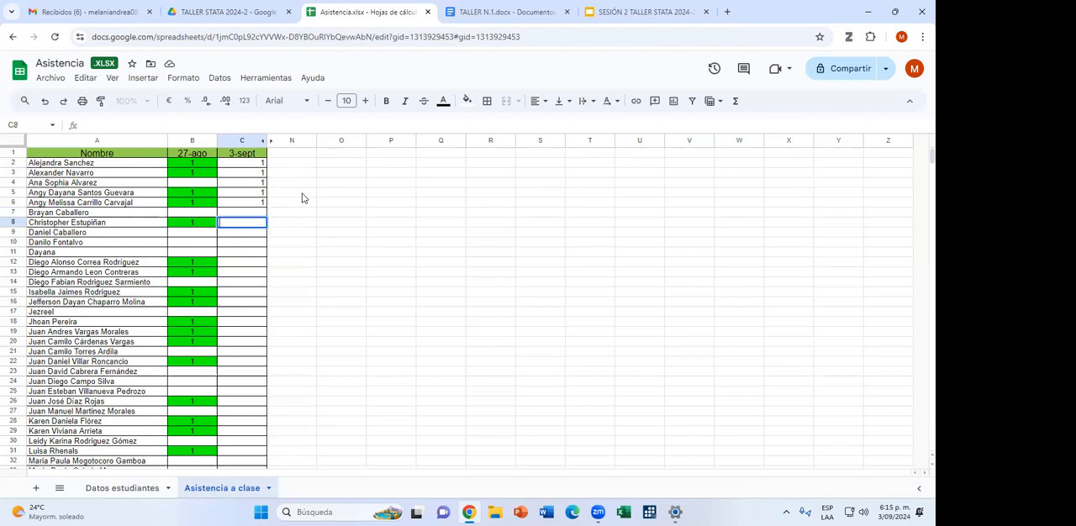
key(Return)
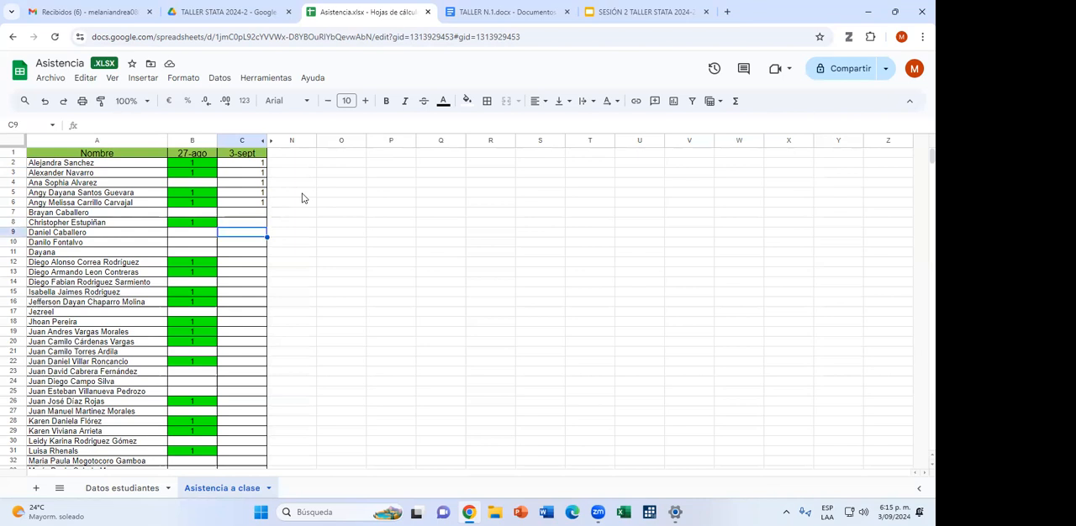
click(235, 225)
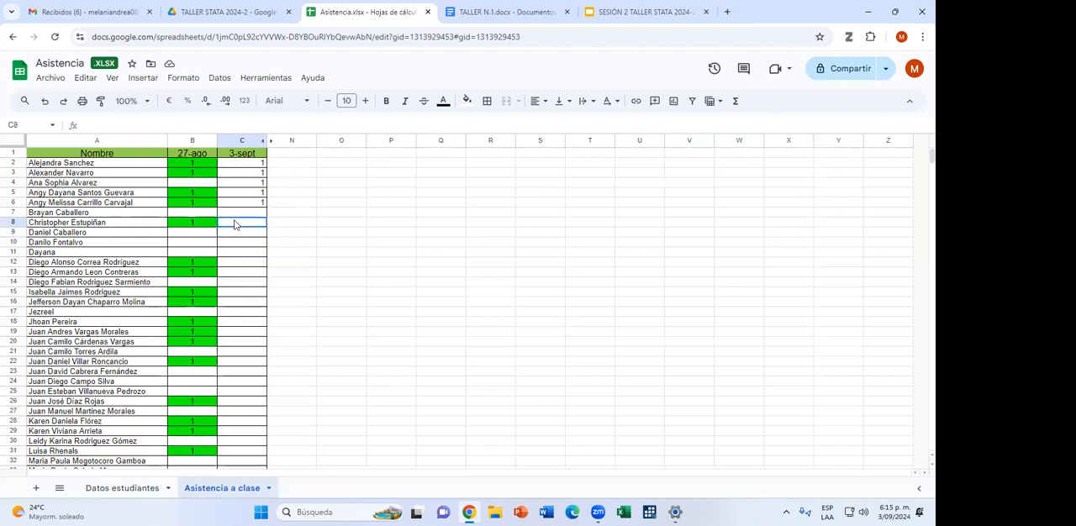
text(1)
key(Return)
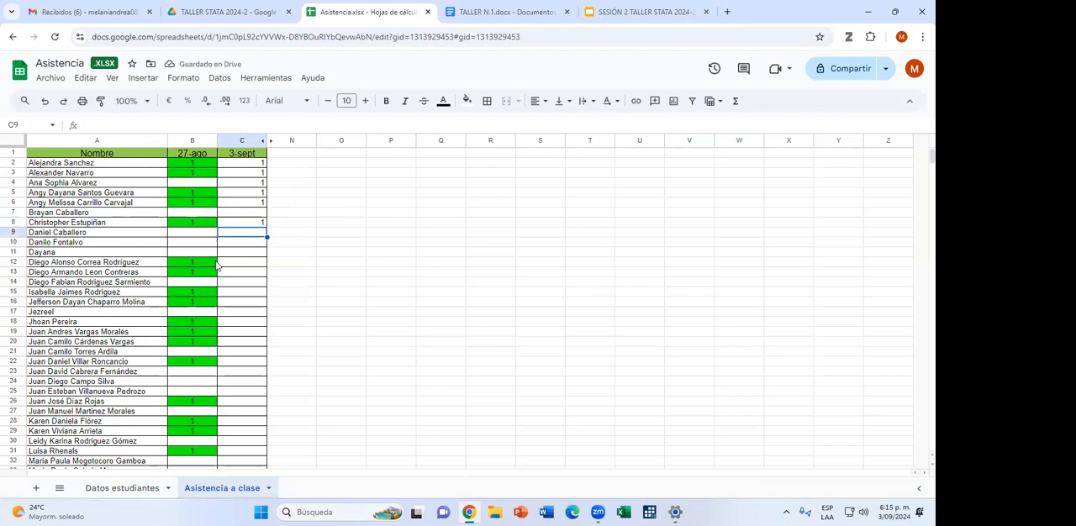
text(1)
key(Return)
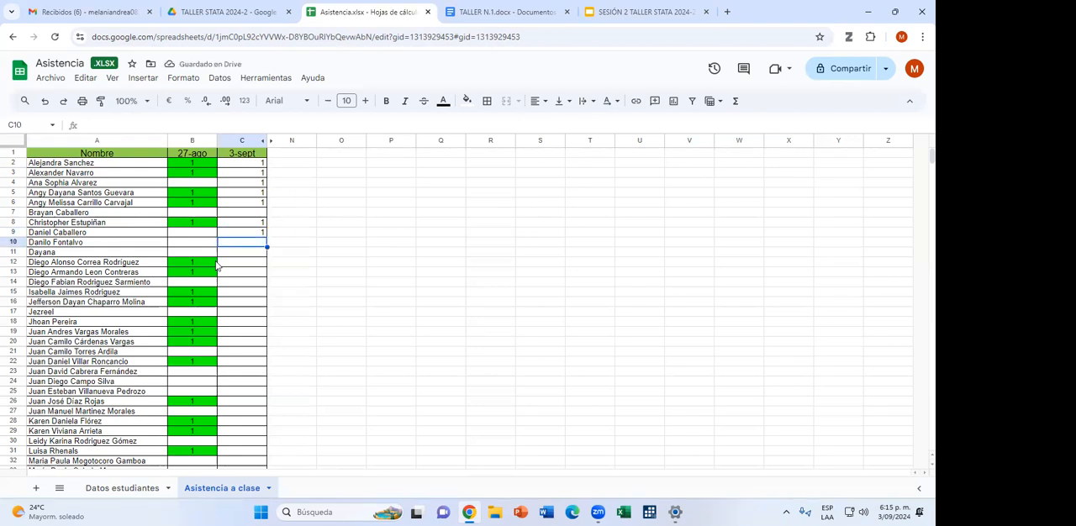
Enter 1 in the 3-sept column for rows 12, 15 and 16, leaving rows 10, 11, 13 and 14 blank.
key(Down)
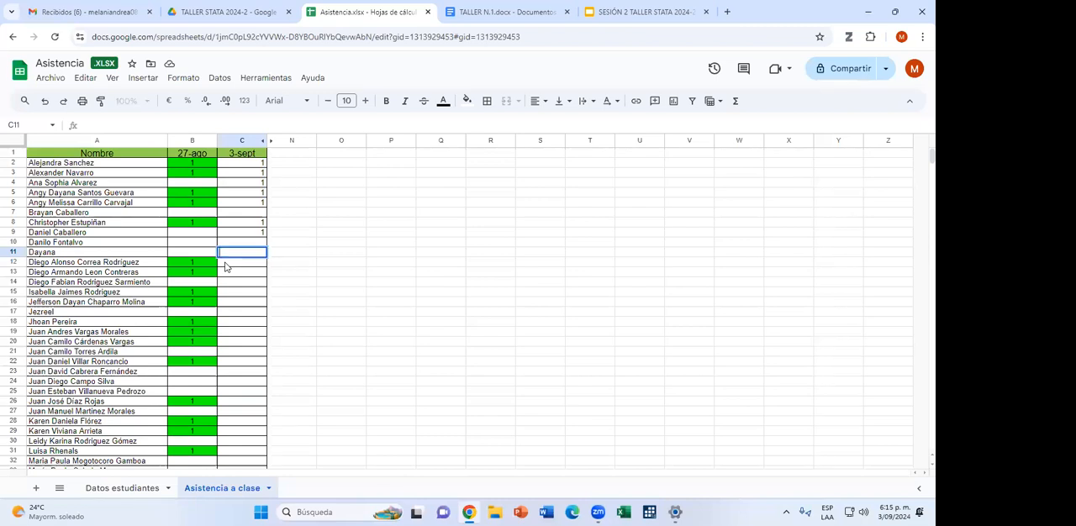
key(Down)
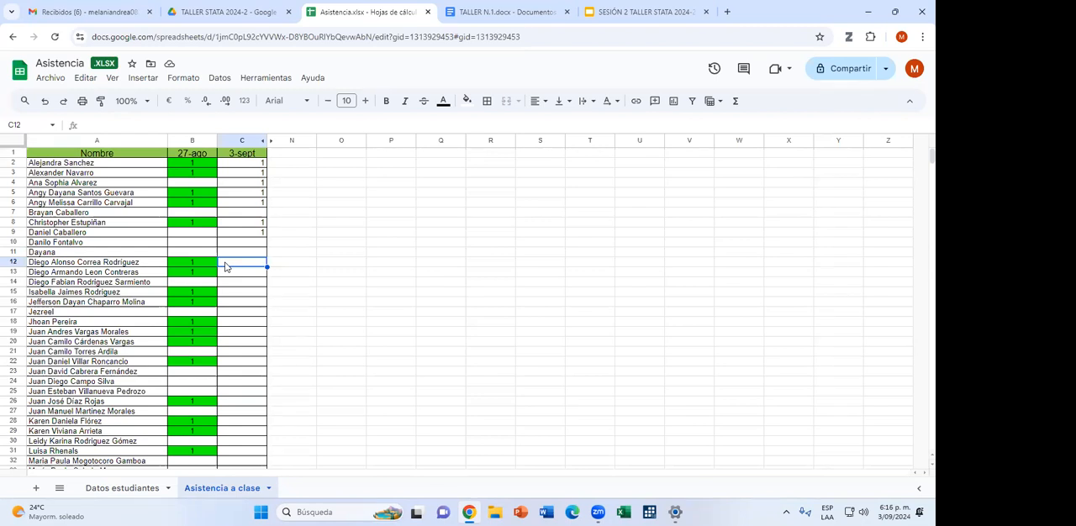
text(1)
key(Return)
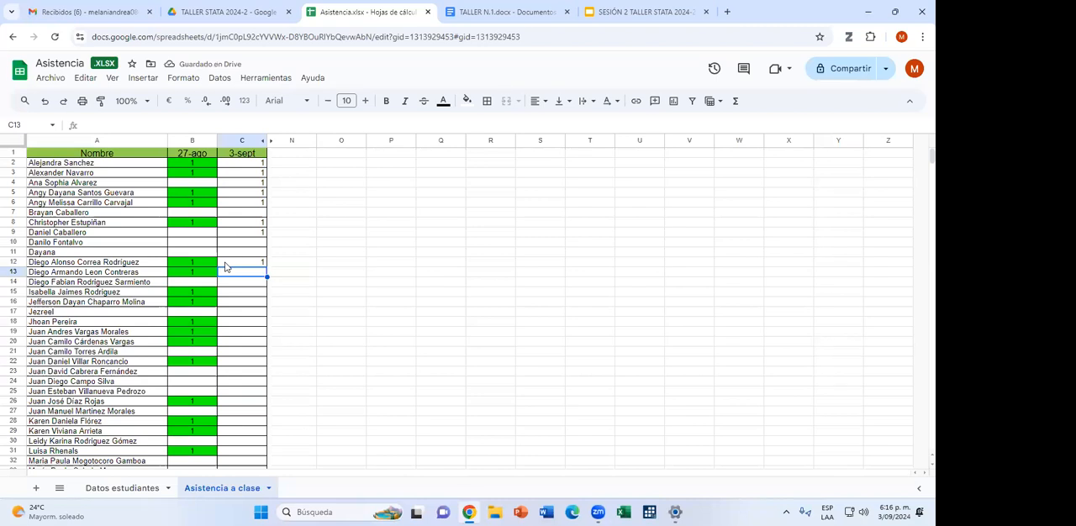
key(Return)
key(Return)
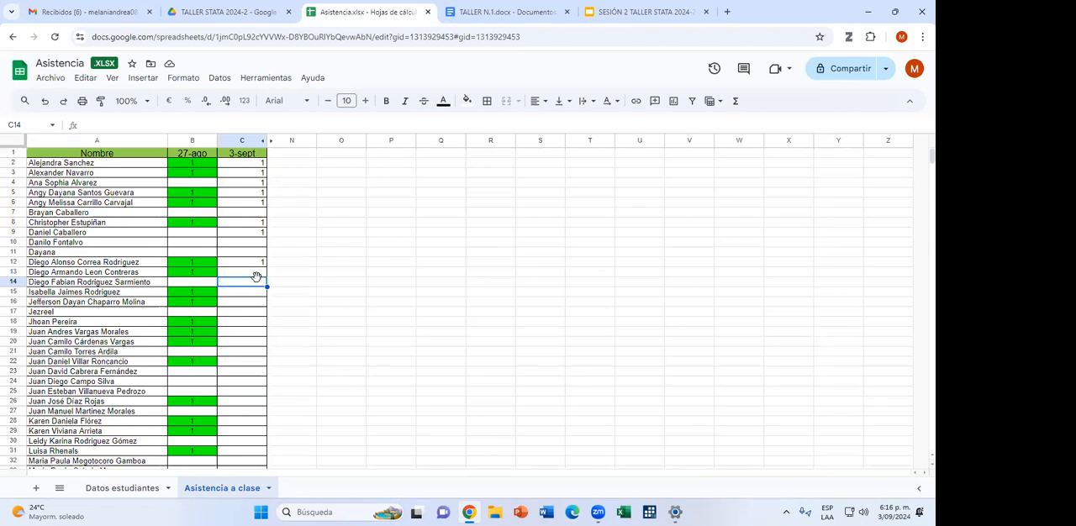
key(Return)
key(Return)
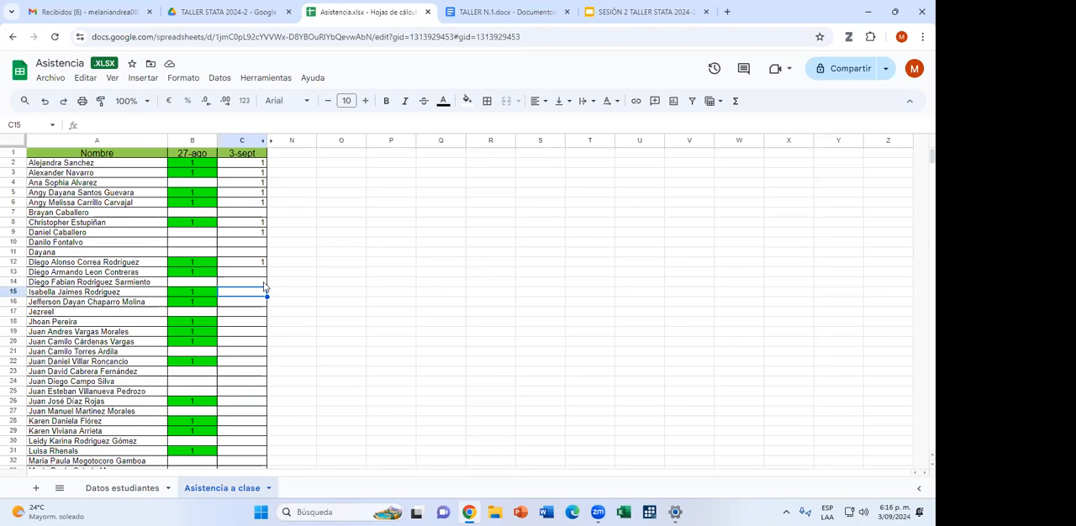
key(Return)
key(Return)
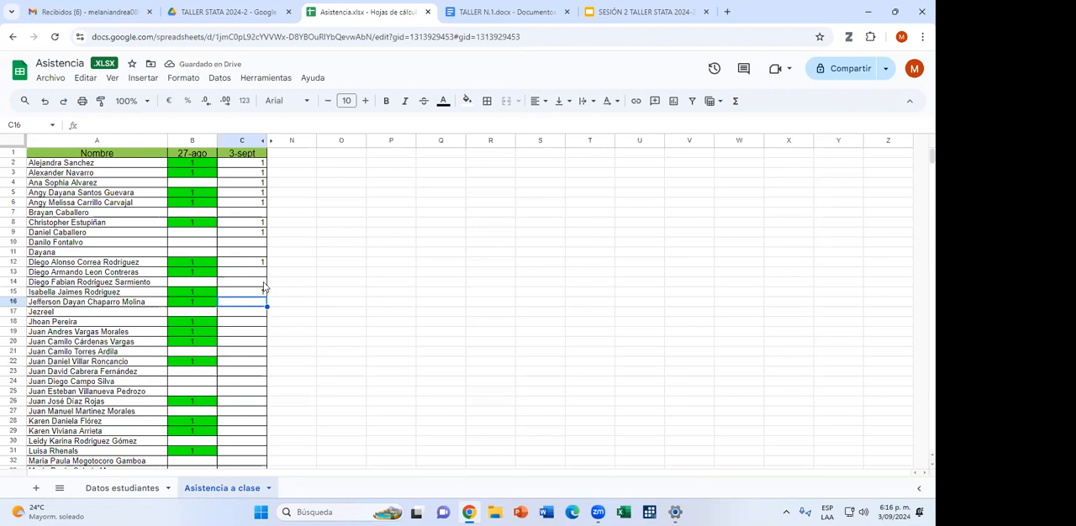
text(1)
key(Return)
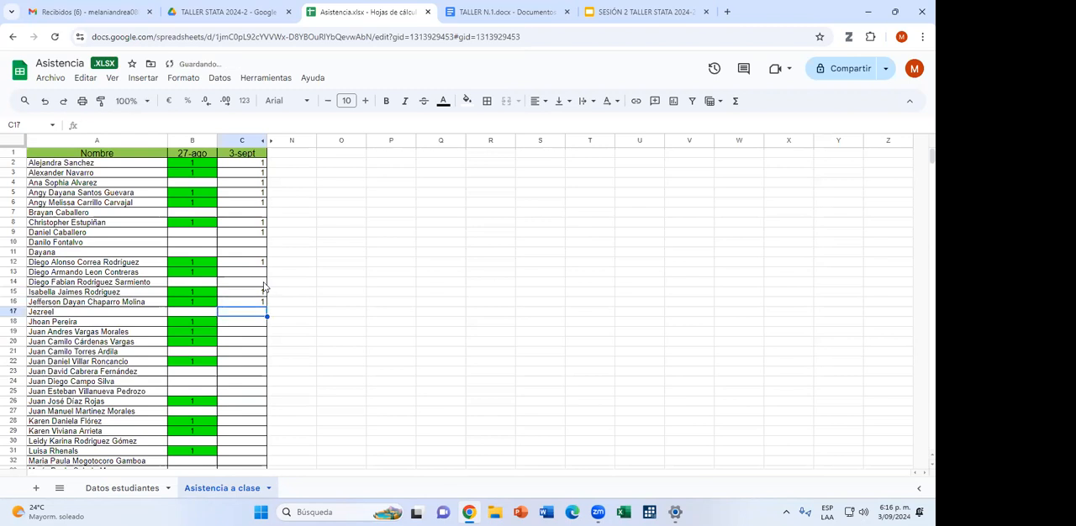
Enter 1 in the 3-sept column for rows 18 and 19, leaving rows 17 and 20 blank.
key(Return)
key(Return)
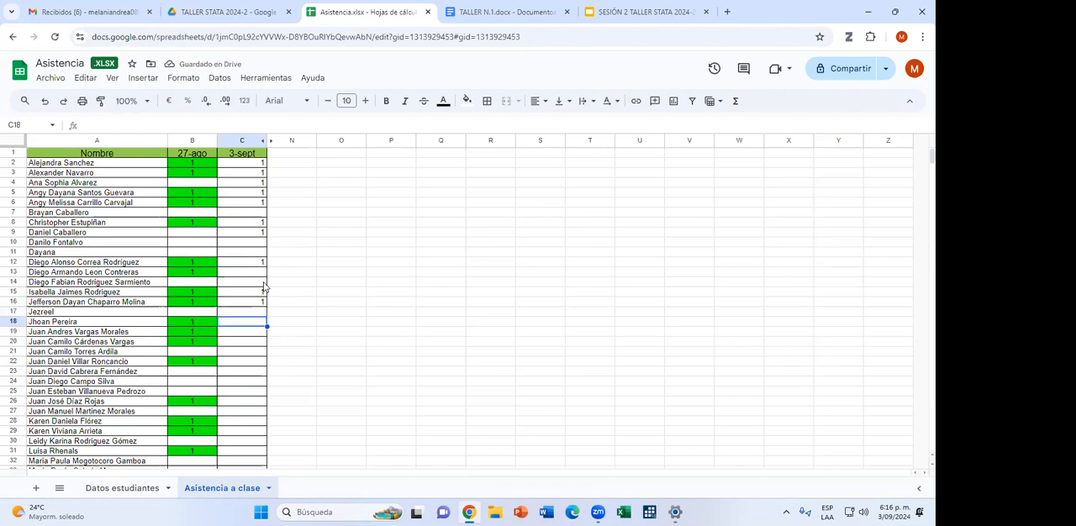
text(1)
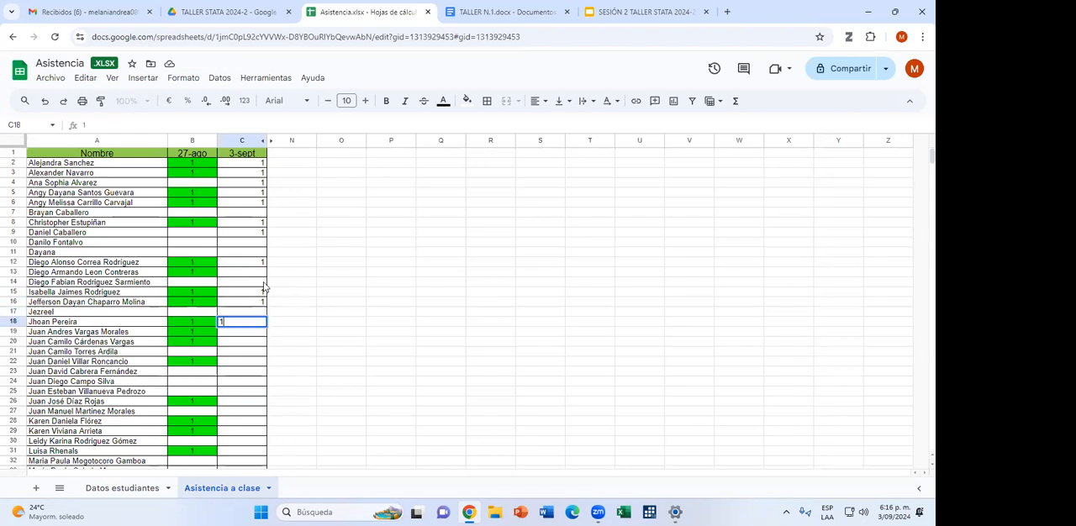
key(Return)
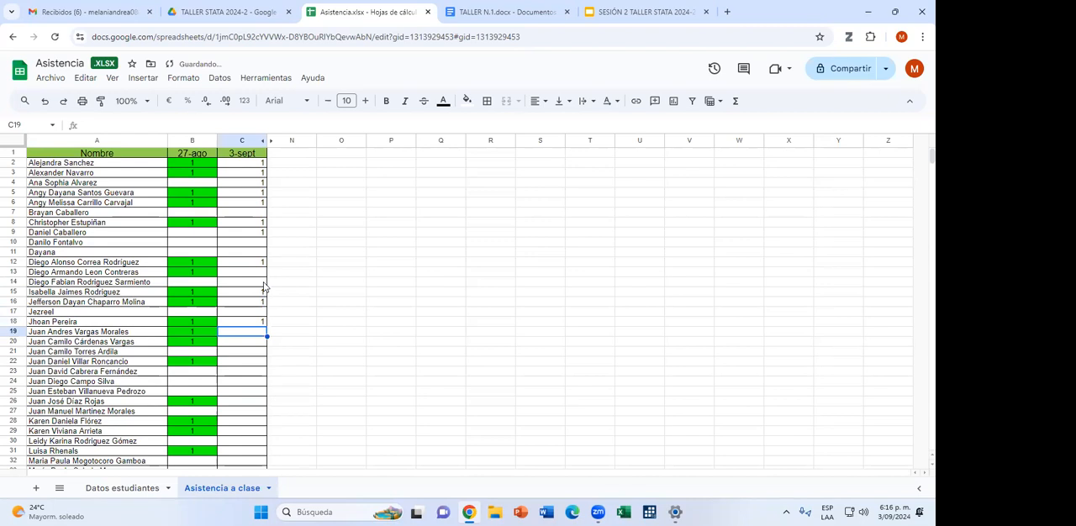
text(1)
key(Return)
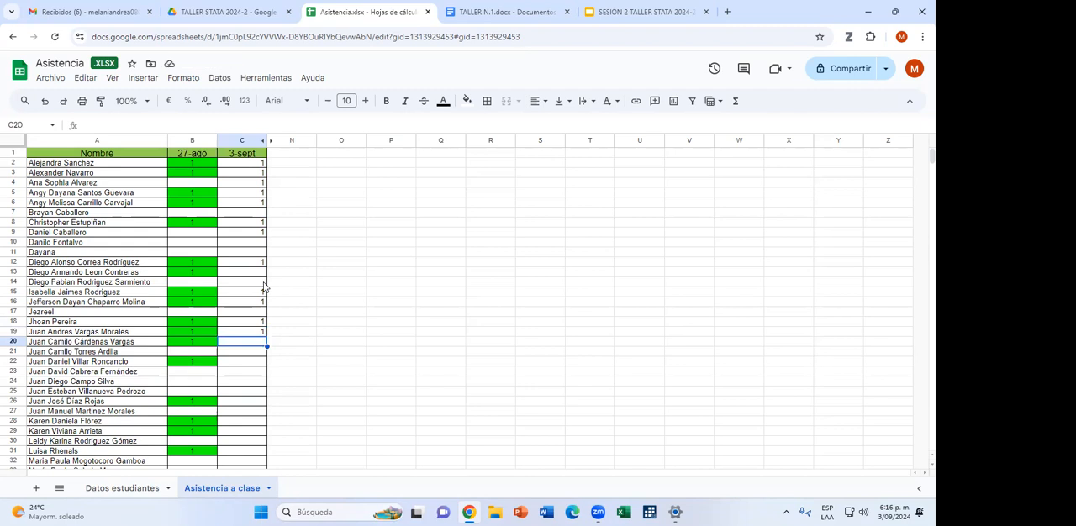
key(Return)
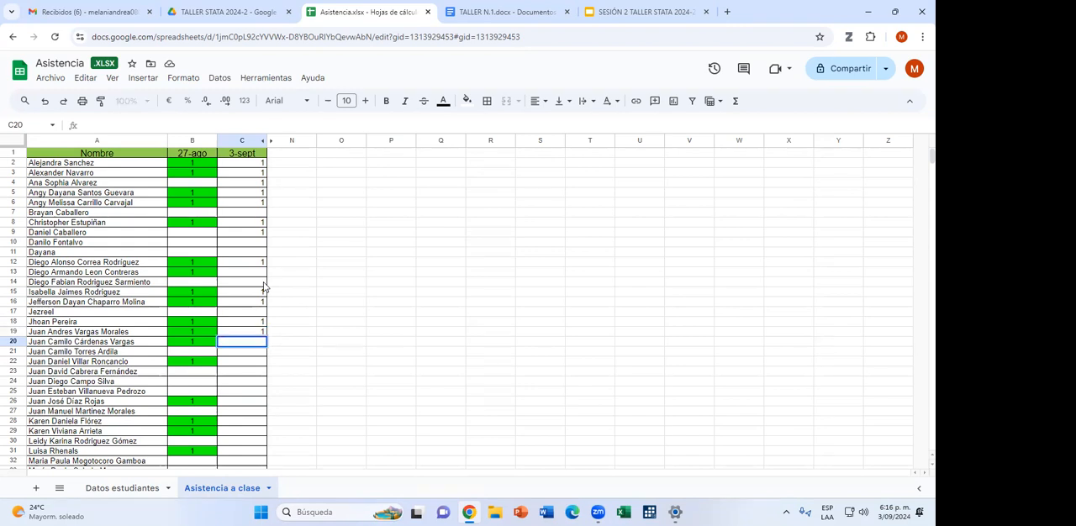
key(Return)
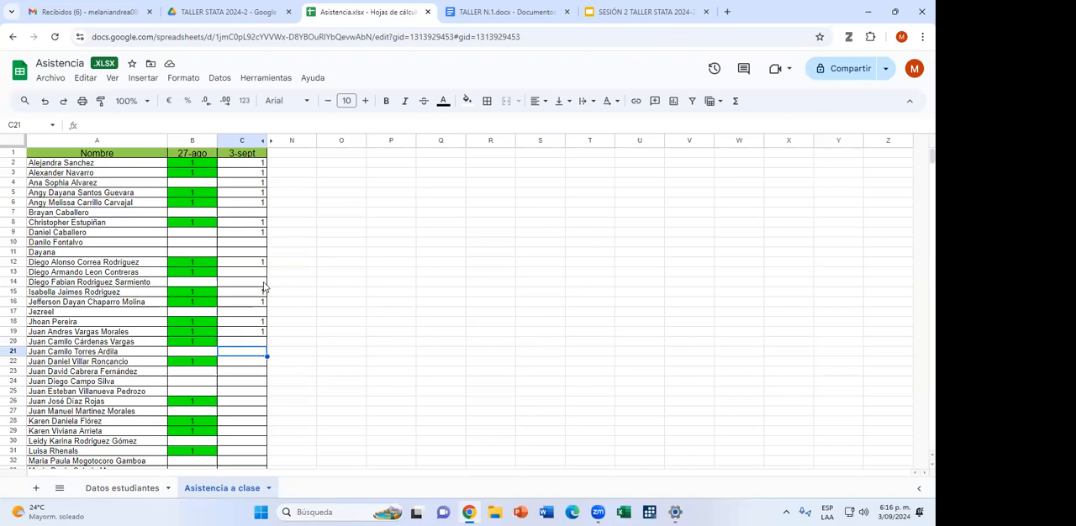
text(1)
key(Return)
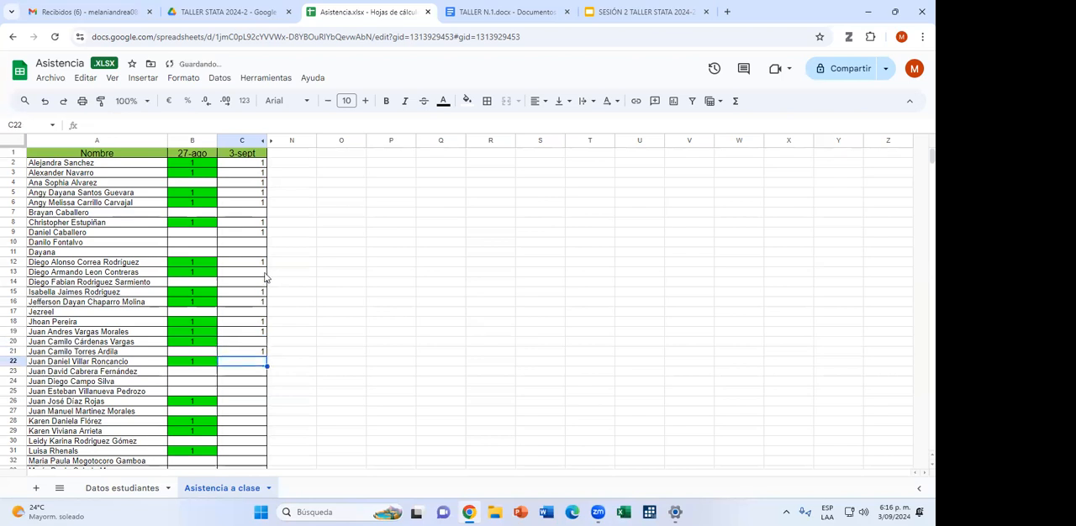
click(250, 353)
key(Delete)
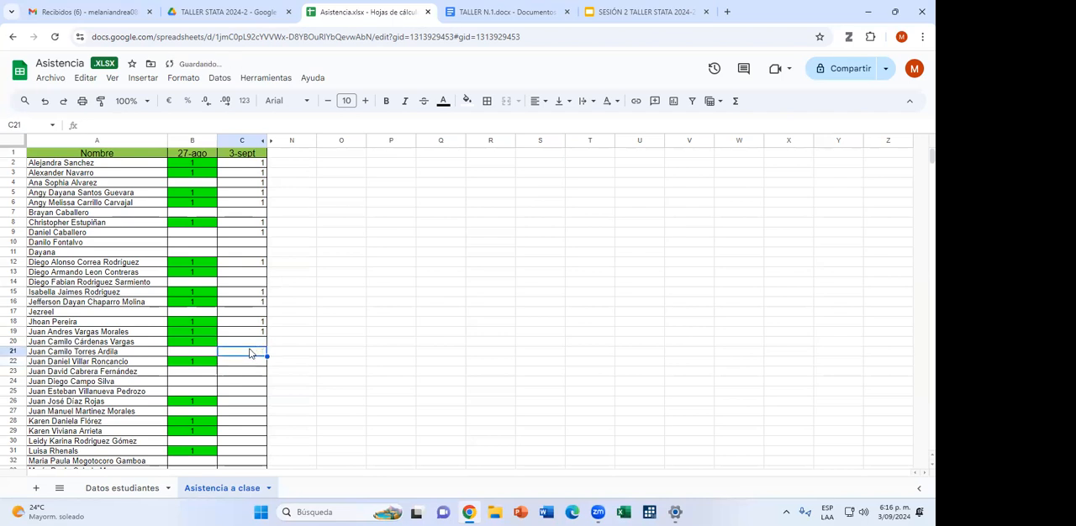
Enter 1 in the 3-sept column for rows 22 and 23, leaving row 21 blank.
key(Down)
text(1)
key(Return)
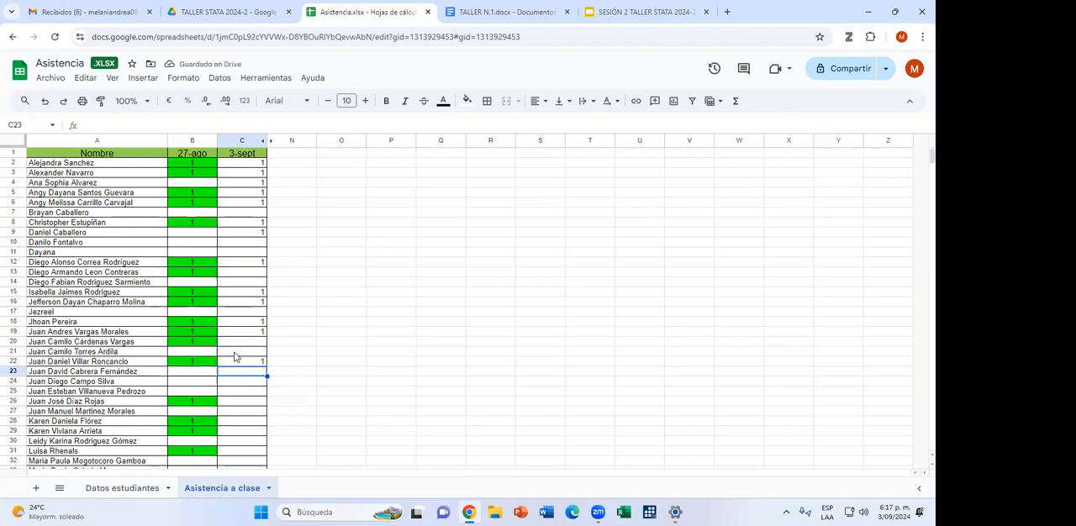
text(1)
key(Return)
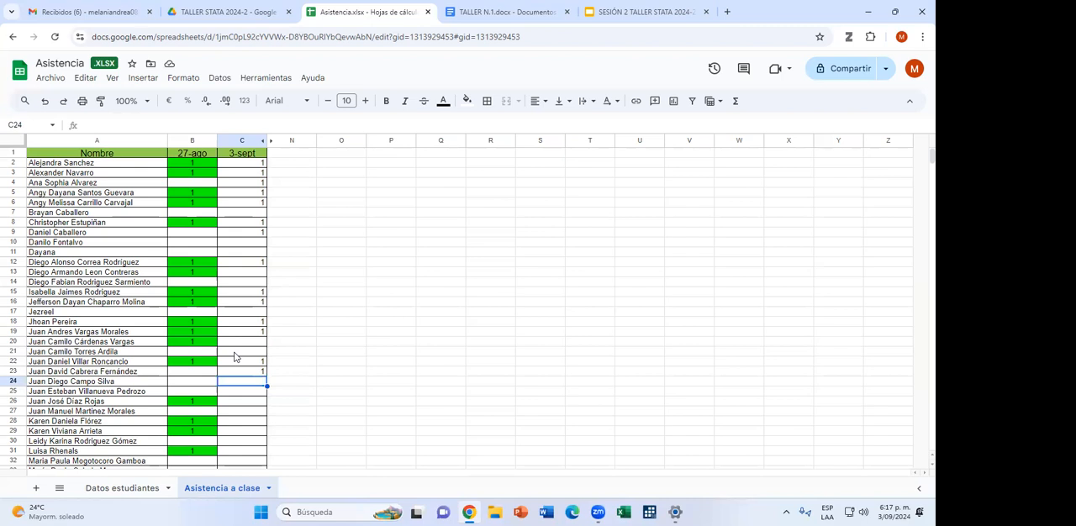
Enter 1 in the 3-sept column for rows 25 and 27, leaving rows 24 and 26 blank.
key(Down)
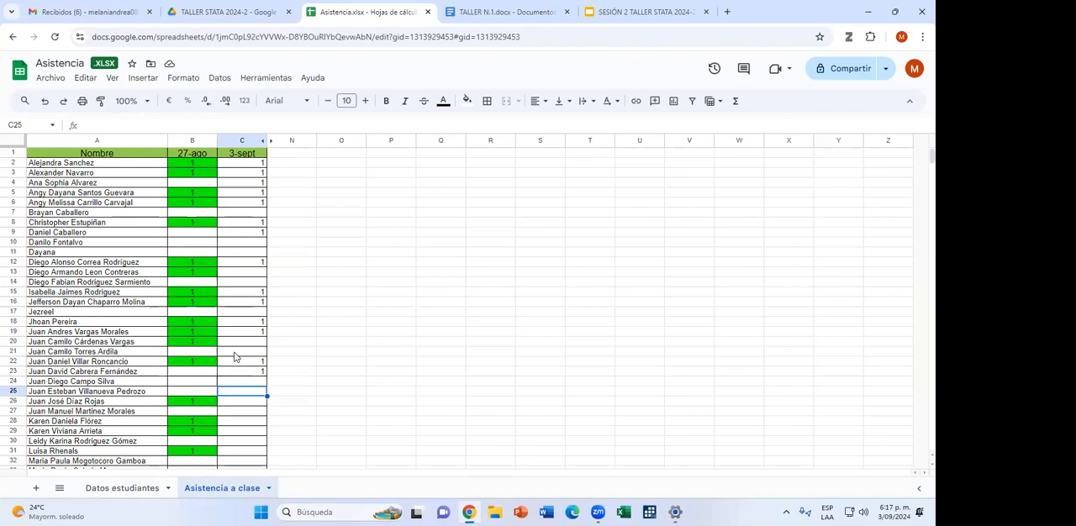
text(1)
key(Return)
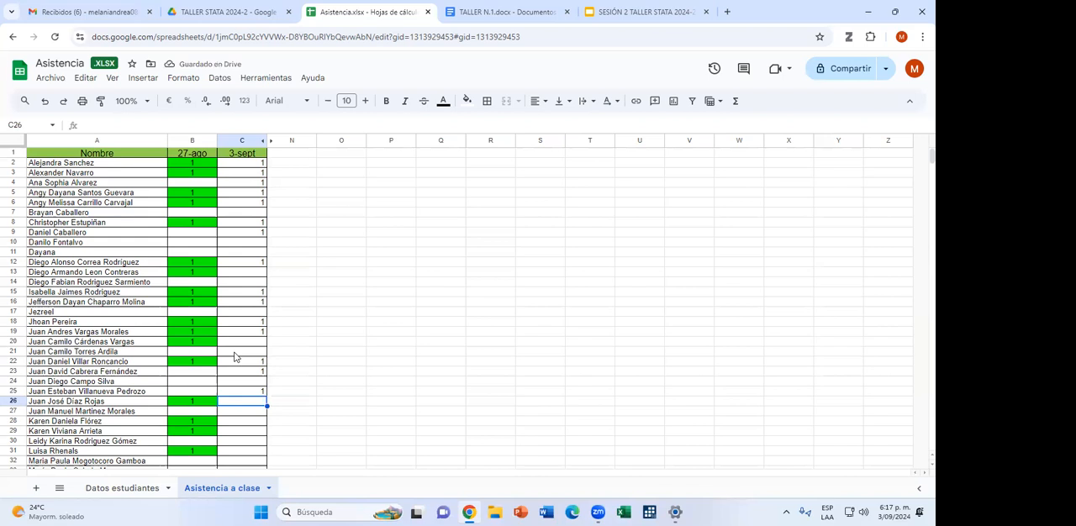
key(Down)
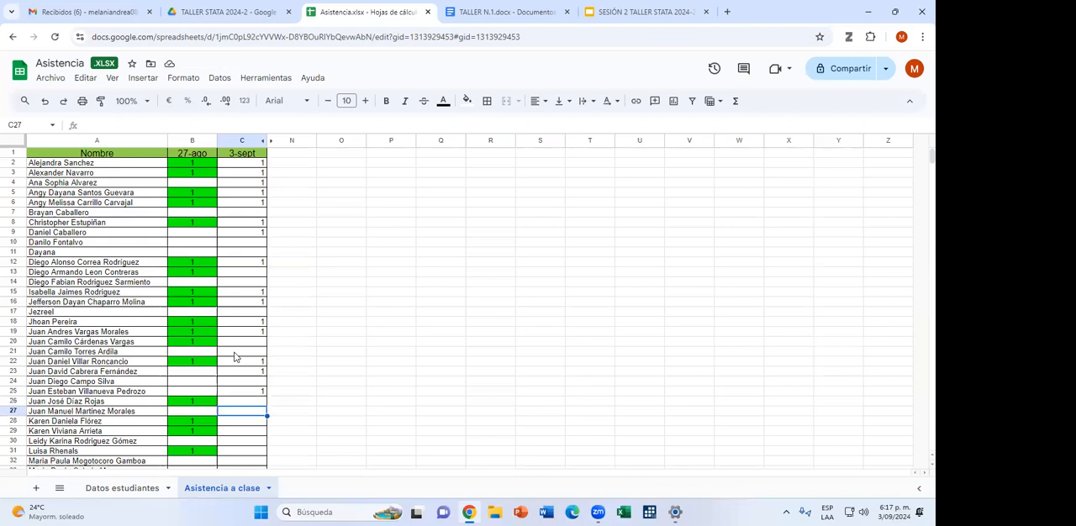
text(1)
key(Return)
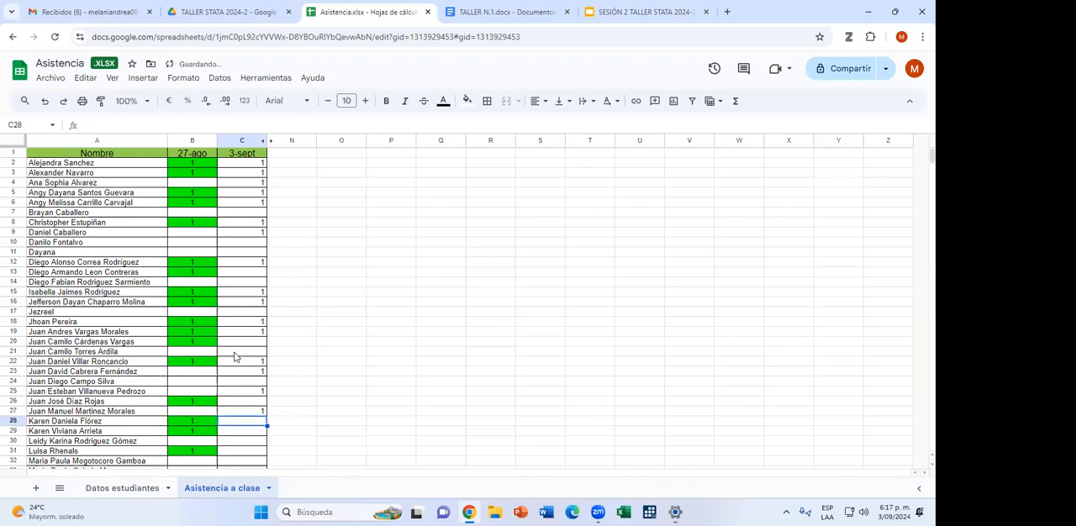
Enter 1 in the 3-sept column for the students in rows 28 and 29.
text(1)
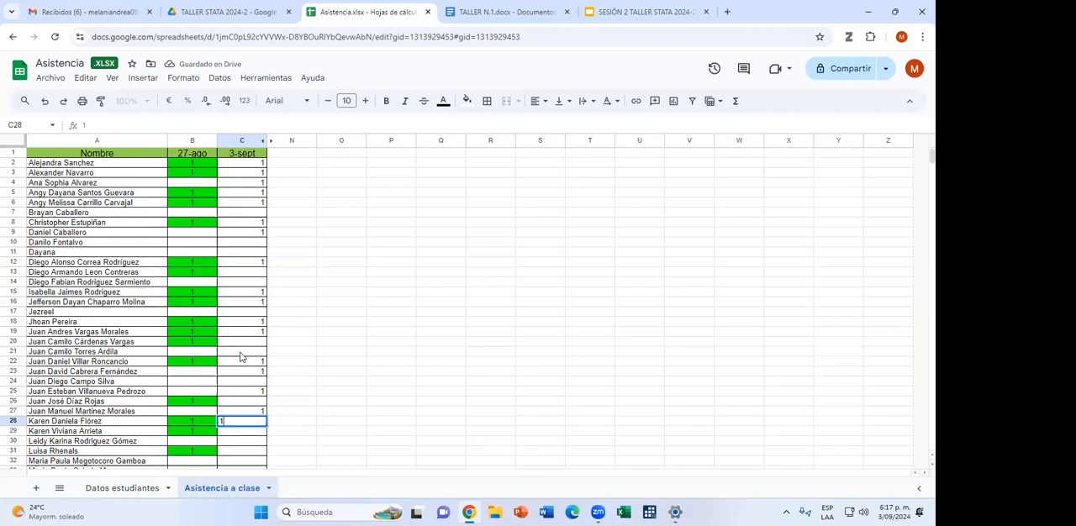
key(Return)
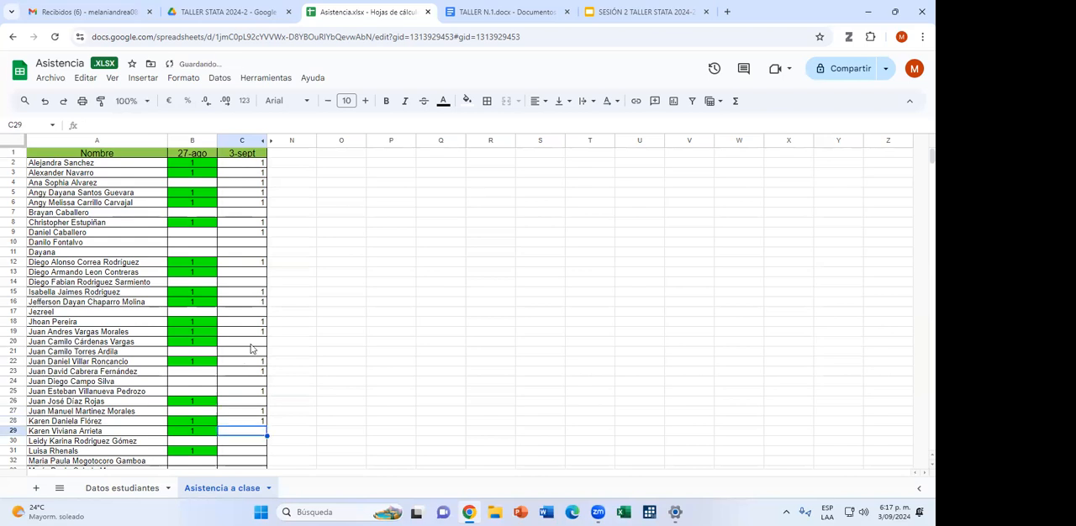
text(1)
key(Return)
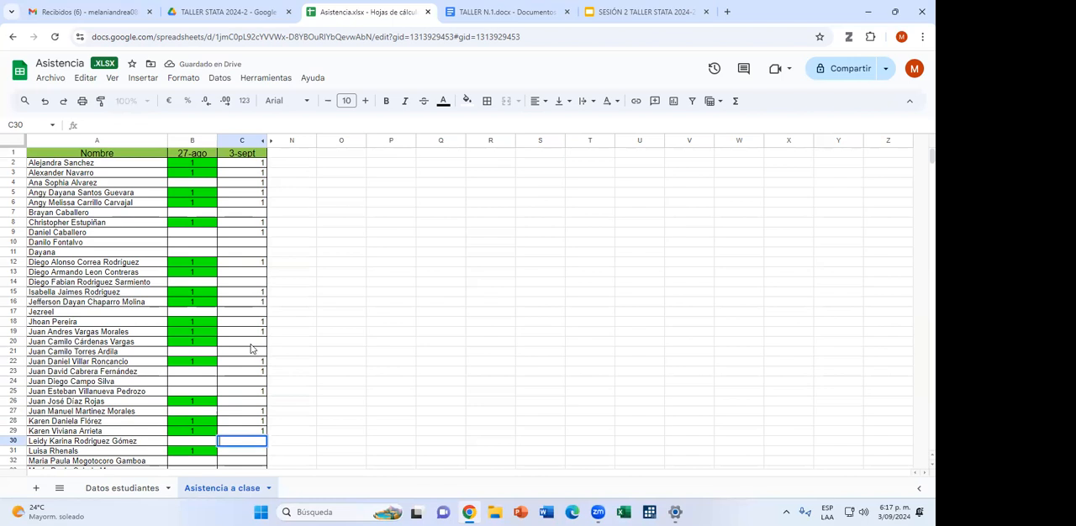
Enter 1 in the 3-sept column for rows 31 through 34, leaving row 30 blank.
key(Down)
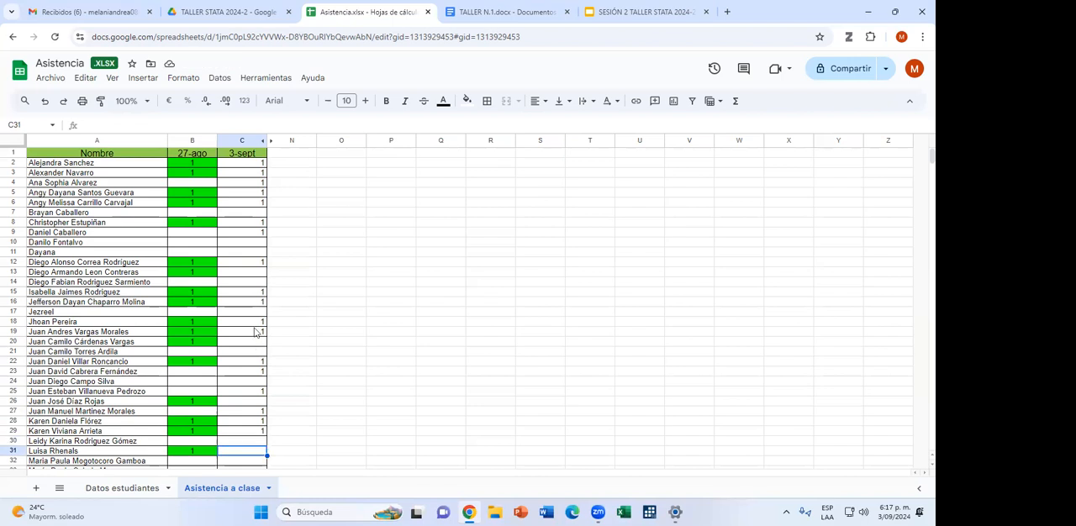
scroll(185, 384, down, 4)
text(1)
key(Return)
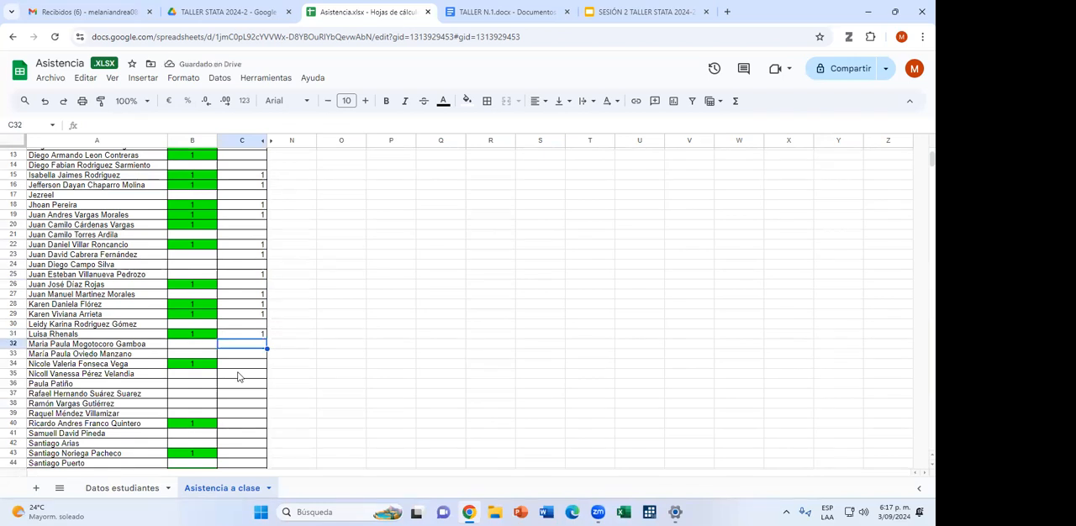
text(1)
key(Return)
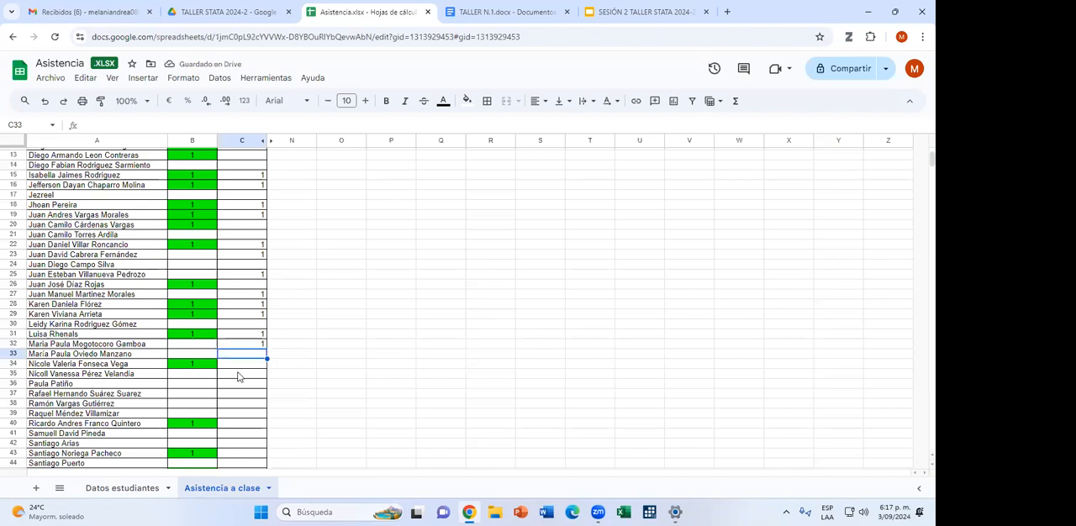
text(1)
key(Return)
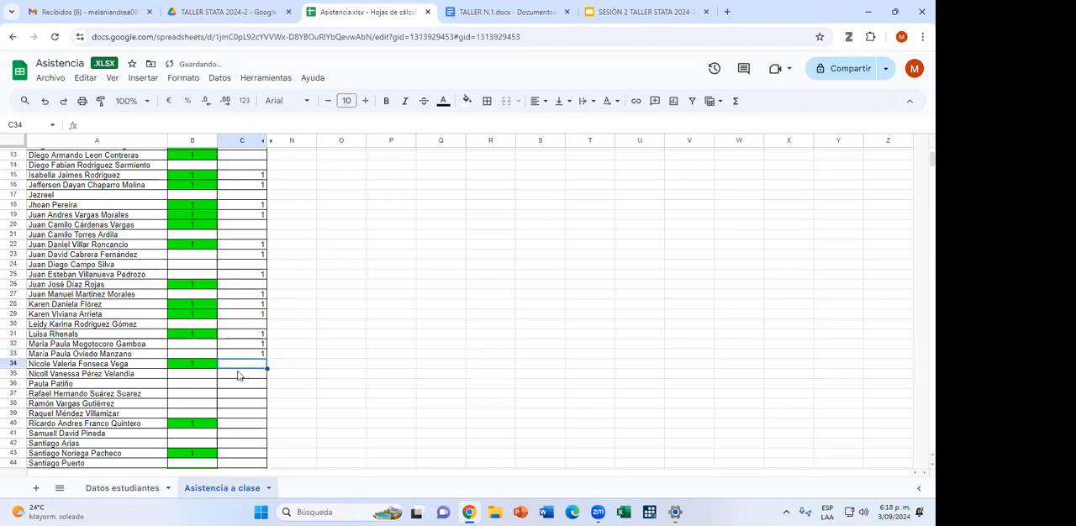
text(1)
key(Return)
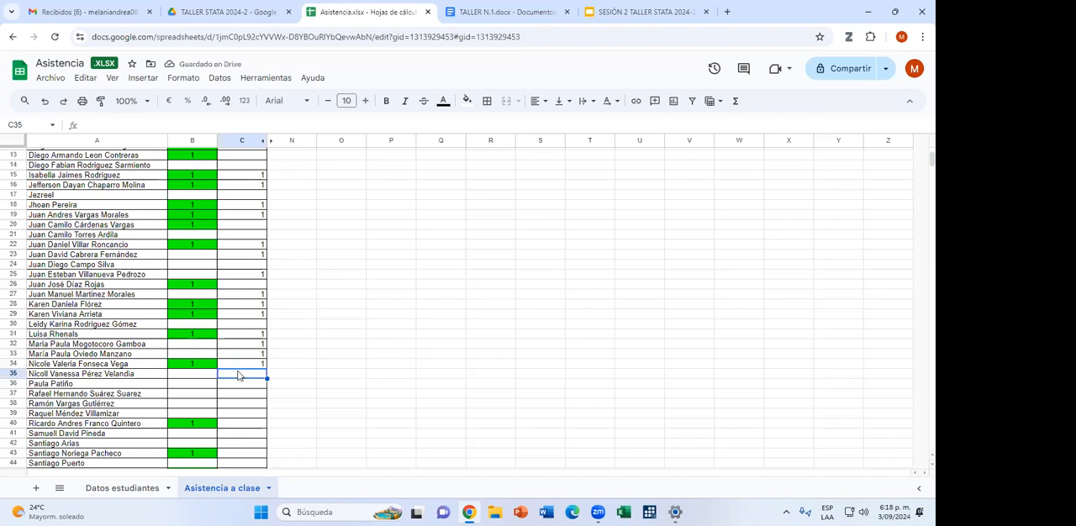
key(Return)
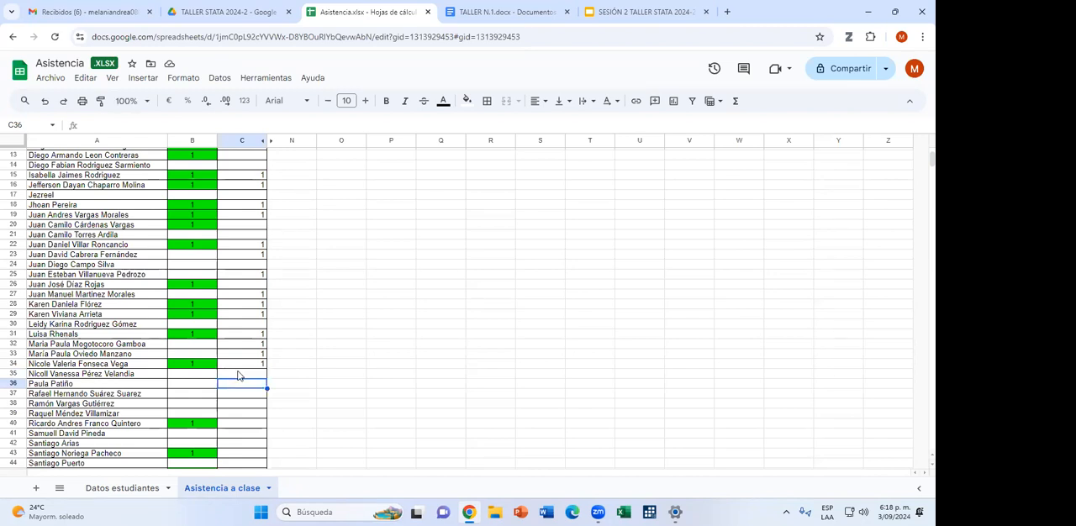
text(1)
key(Return)
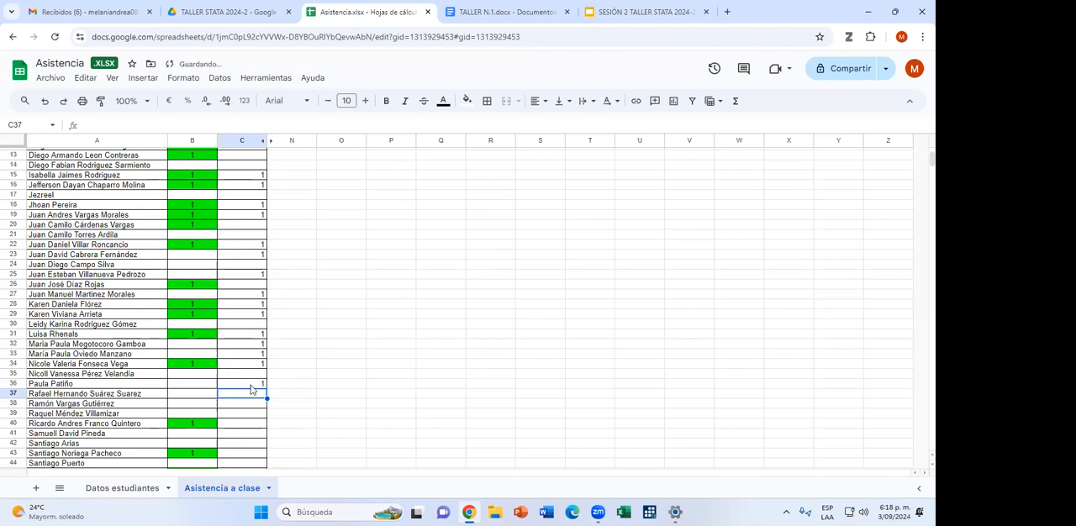
click(252, 385)
key(Delete)
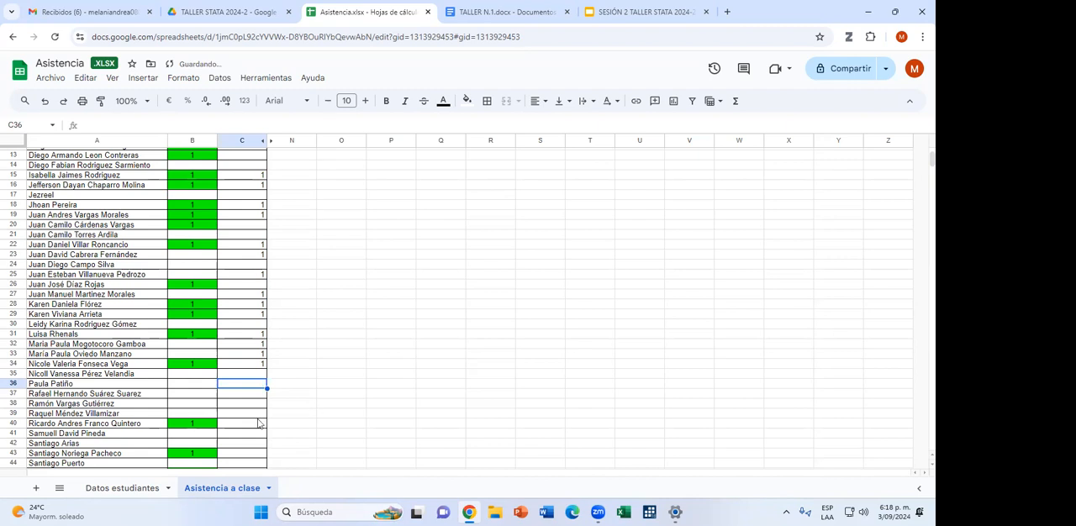
Enter 1 in the 3-sept column for rows 38 and 40, leaving rows 37 and 39 blank.
click(247, 406)
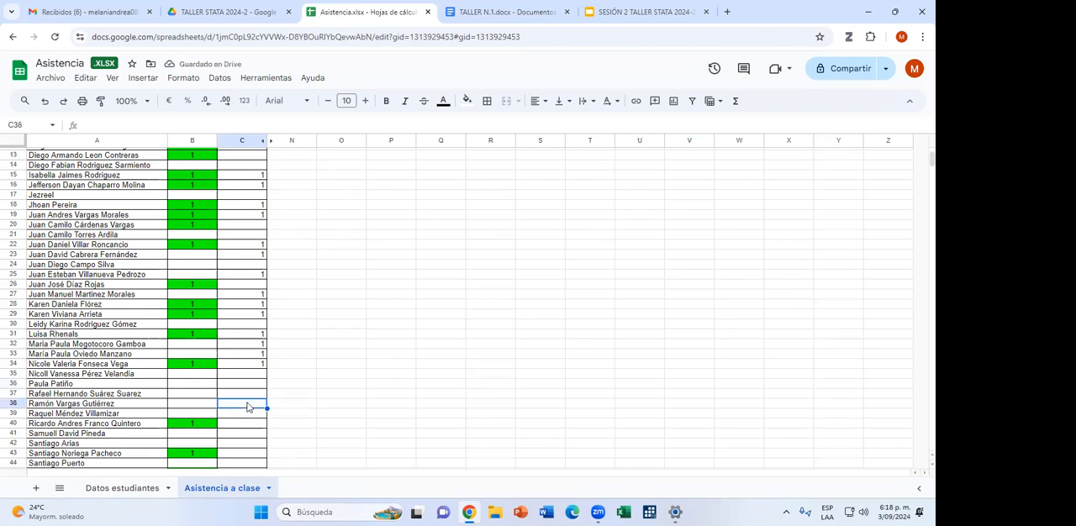
text(1)
key(Return)
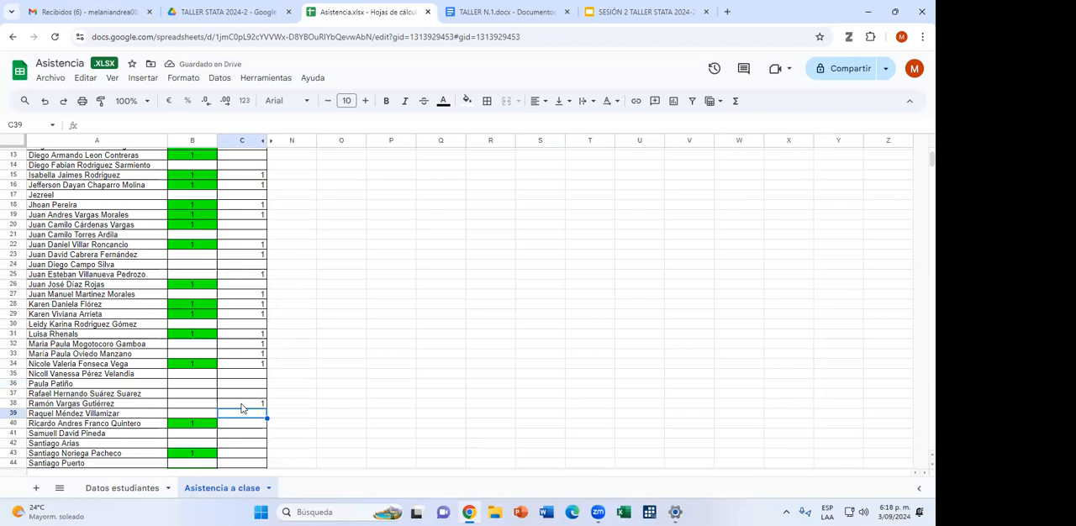
key(Down)
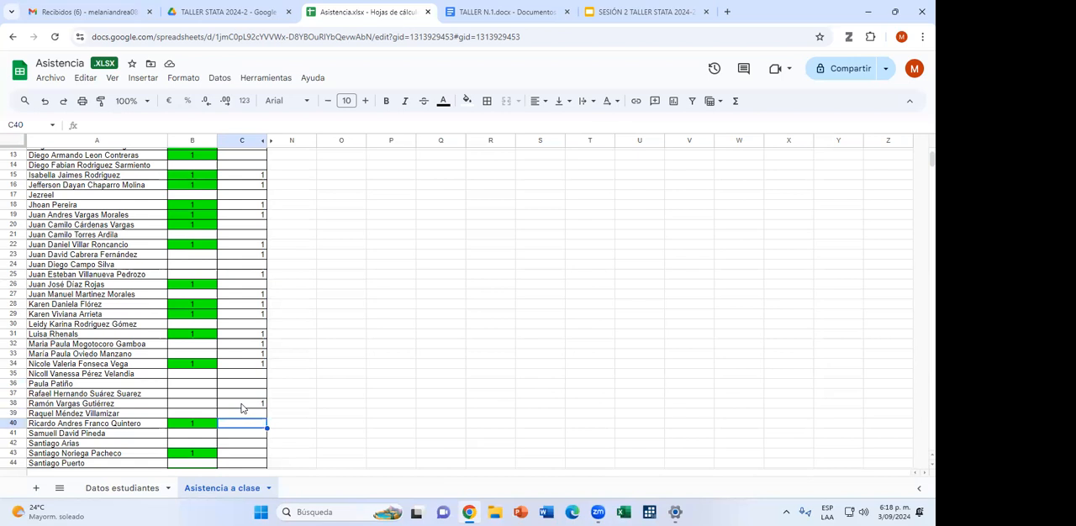
text(1)
key(Return)
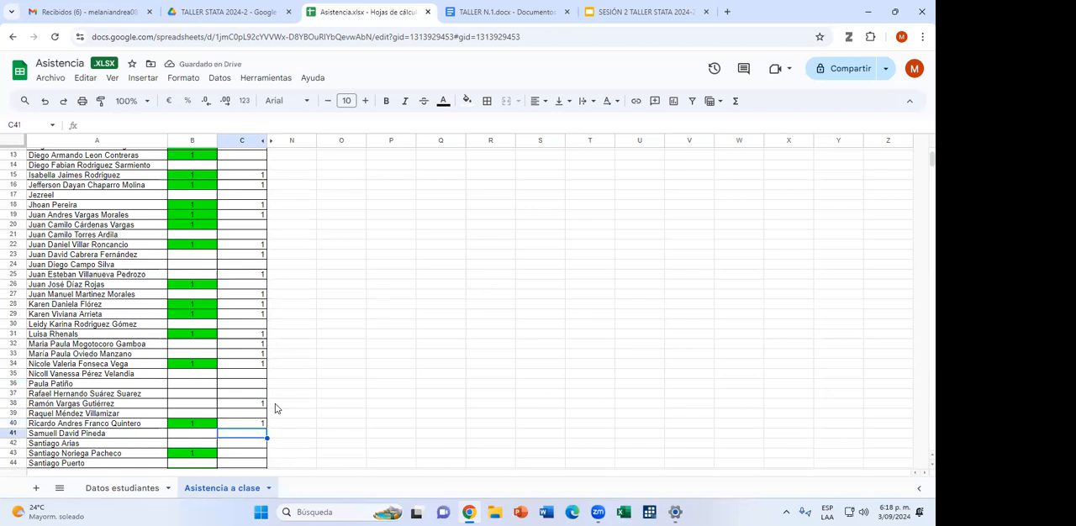
Enter 1 in the 3-sept column for row 43, leaving rows 41 and 42 blank.
key(Down)
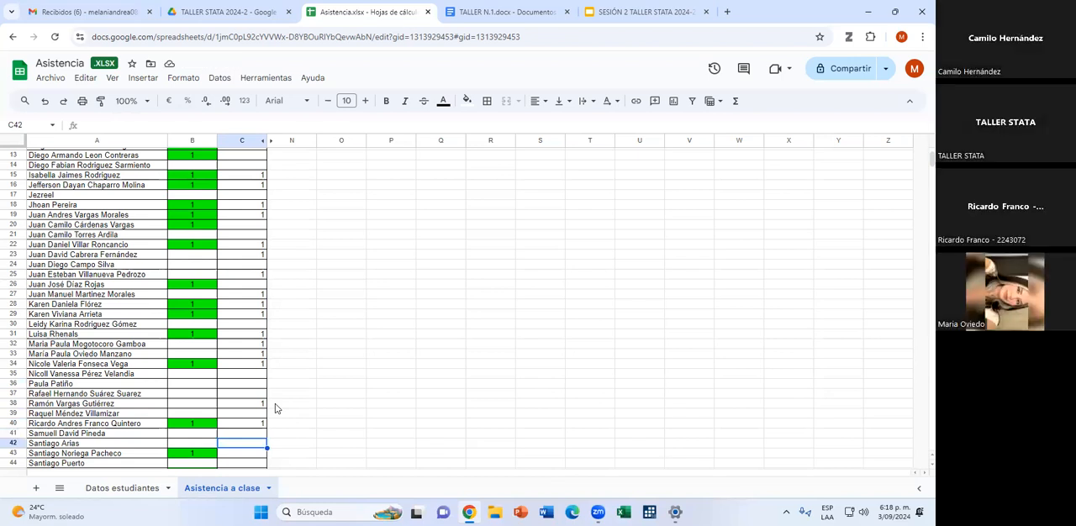
key(Down)
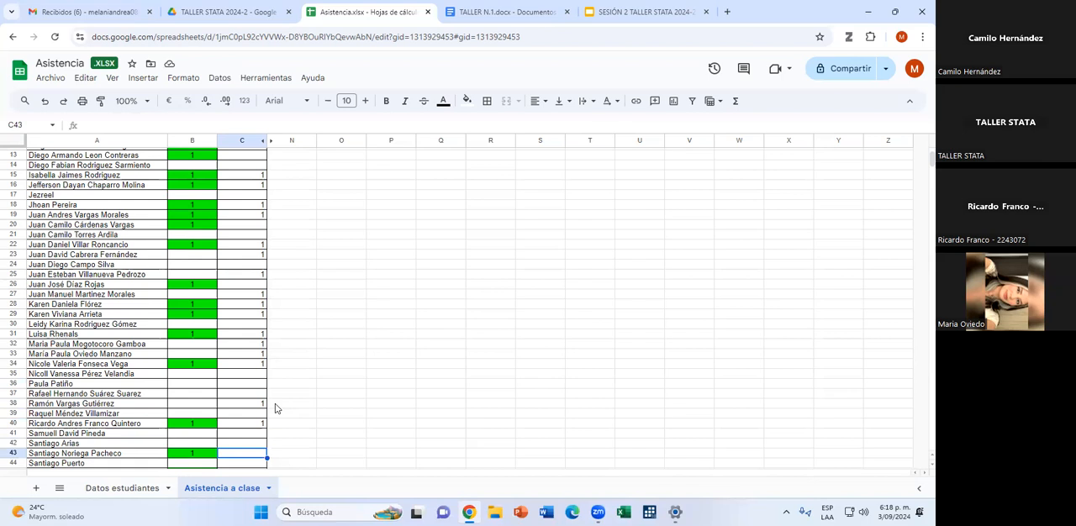
text(1)
key(Return)
Skip rows 44 and 45 and enter 1 in the 3-sept column for rows 46 and 47.
scroll(275, 372, down, 5)
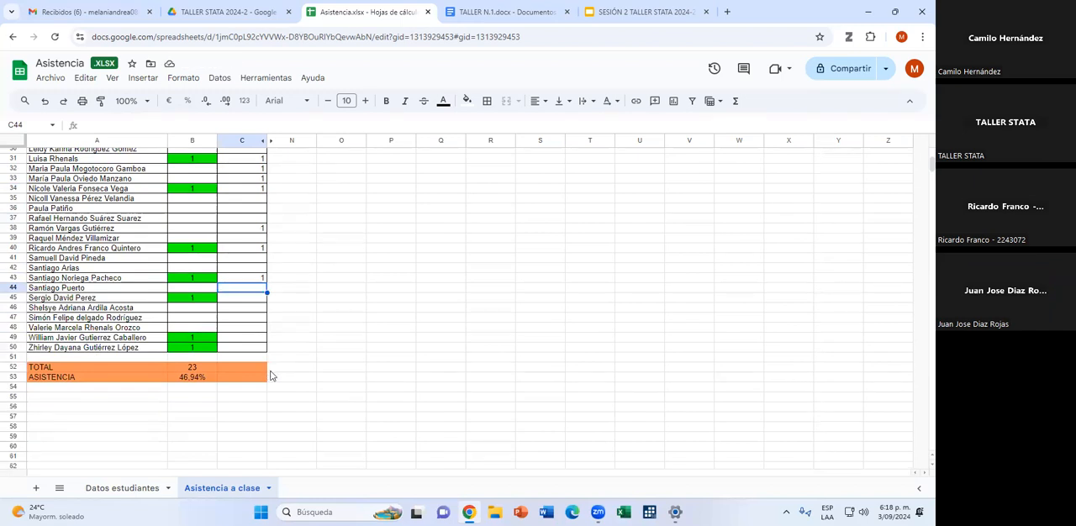
key(Down)
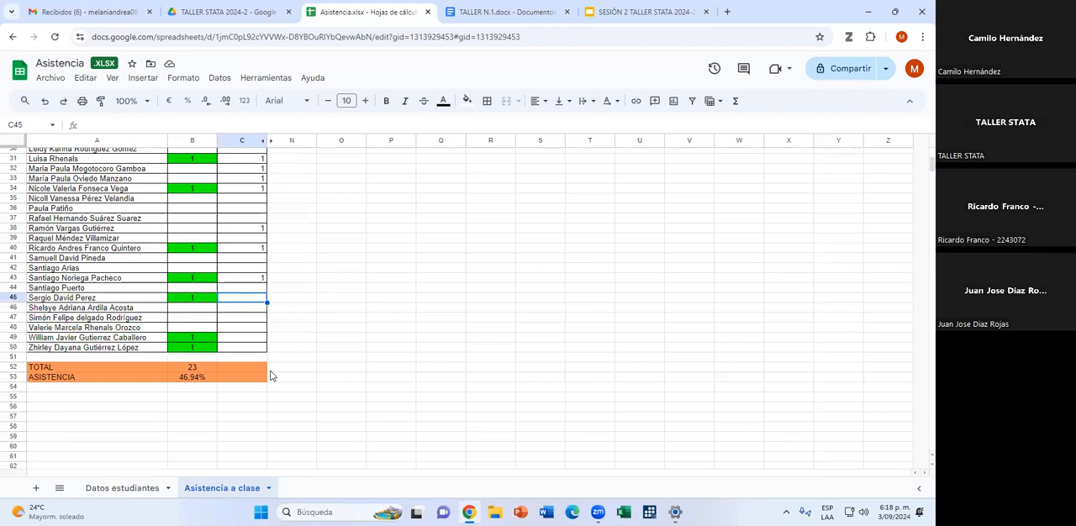
key(Down)
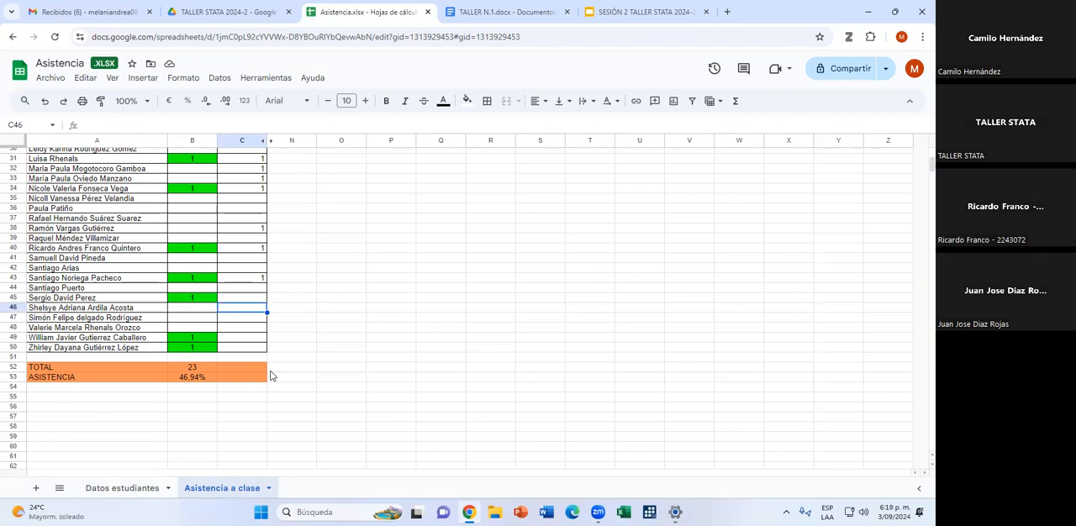
text(1)
key(Return)
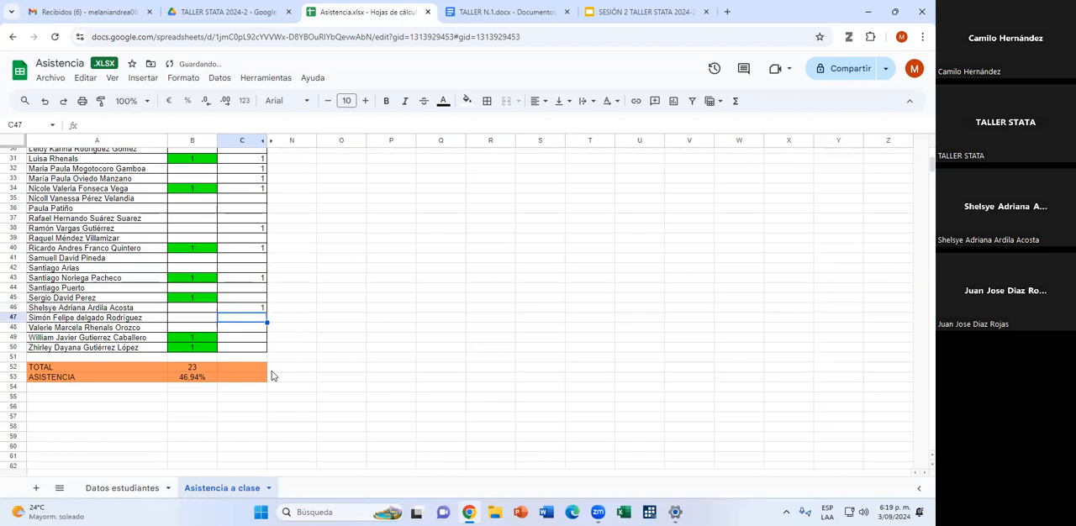
text(1)
key(Return)
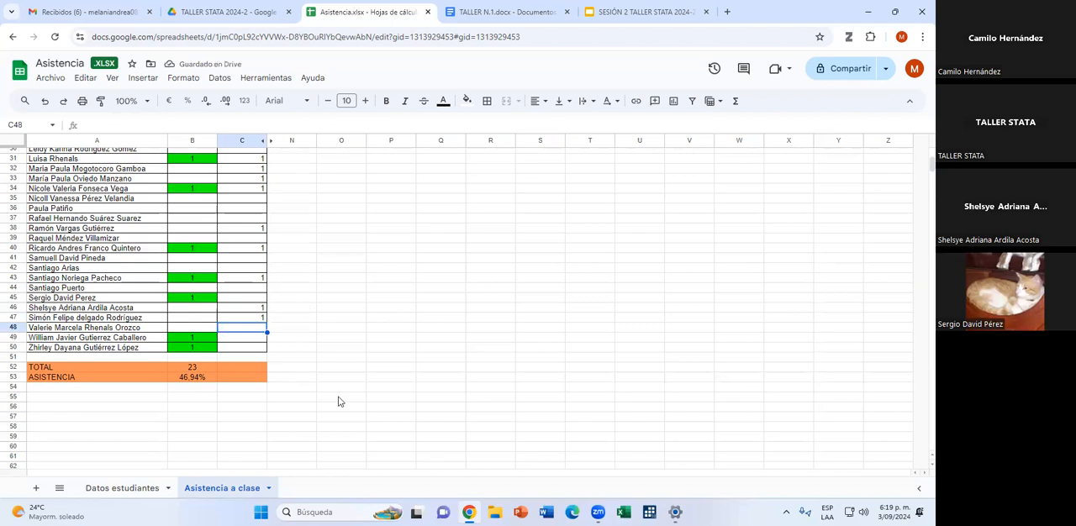
Go back to the skipped student in row 45 and enter 1 in the 3-sept column.
scroll(246, 284, up, 5)
scroll(246, 283, up, 2)
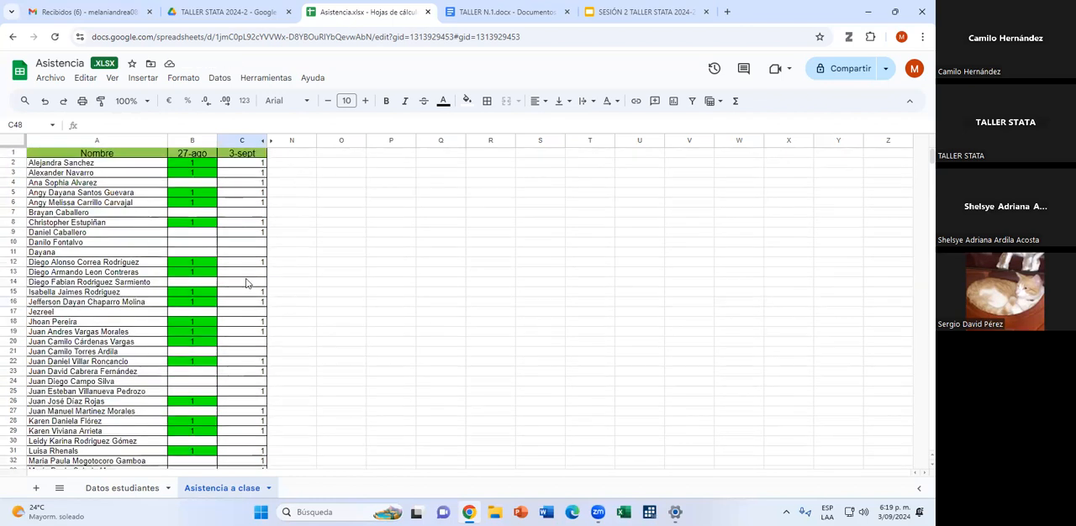
scroll(246, 283, down, 4)
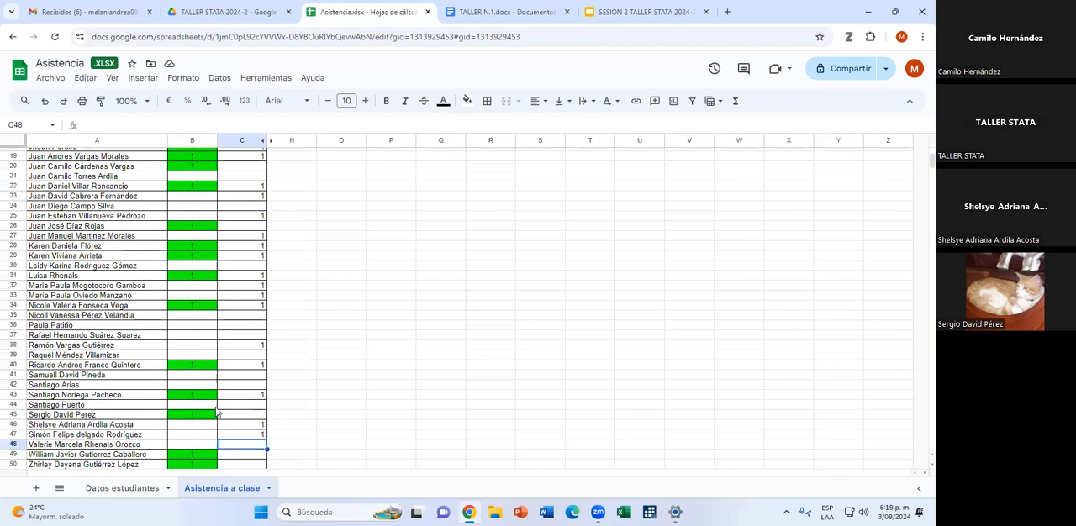
click(257, 414)
text(1)
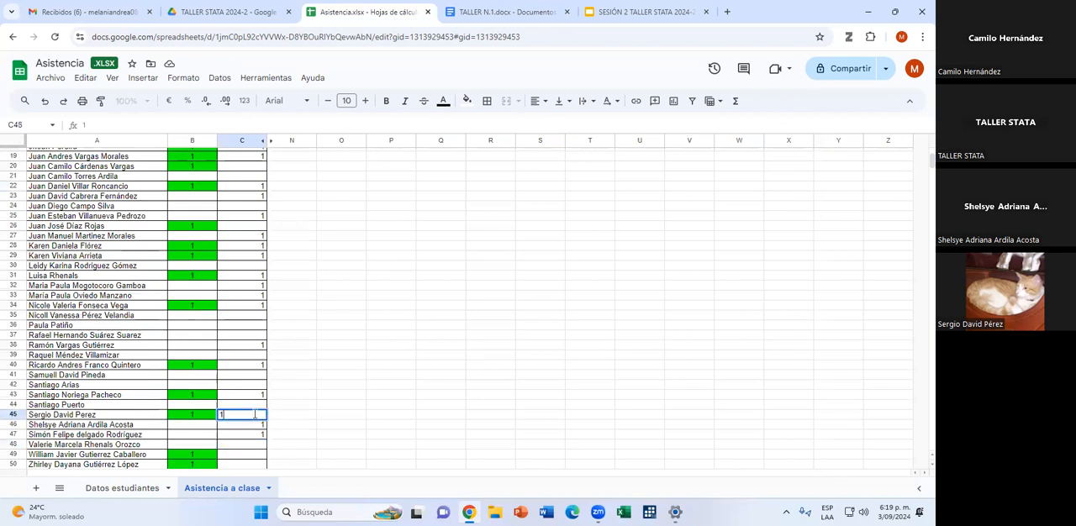
key(Return)
Return to the student in row 26 and enter 1 in the 3-sept column.
scroll(245, 367, down, 3)
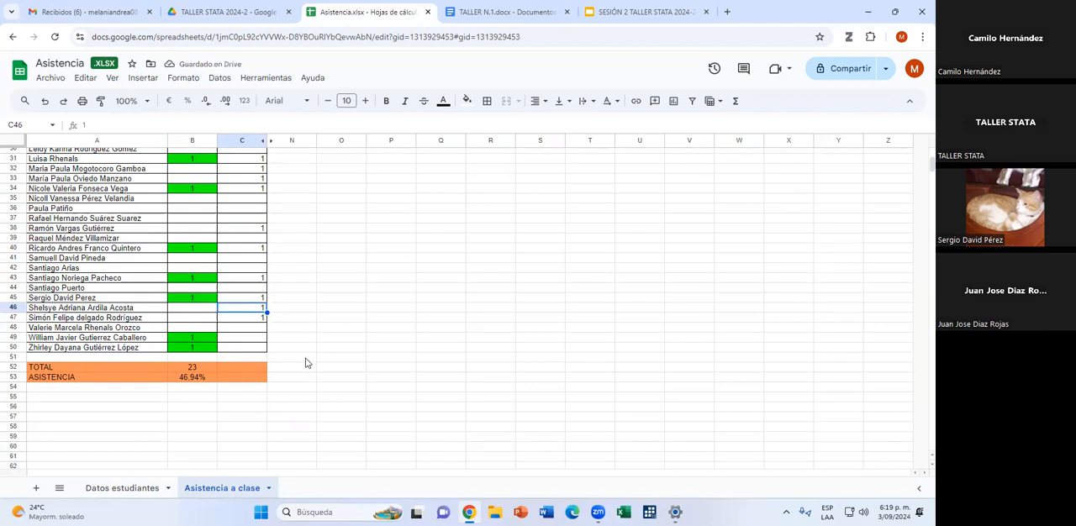
scroll(211, 322, up, 3)
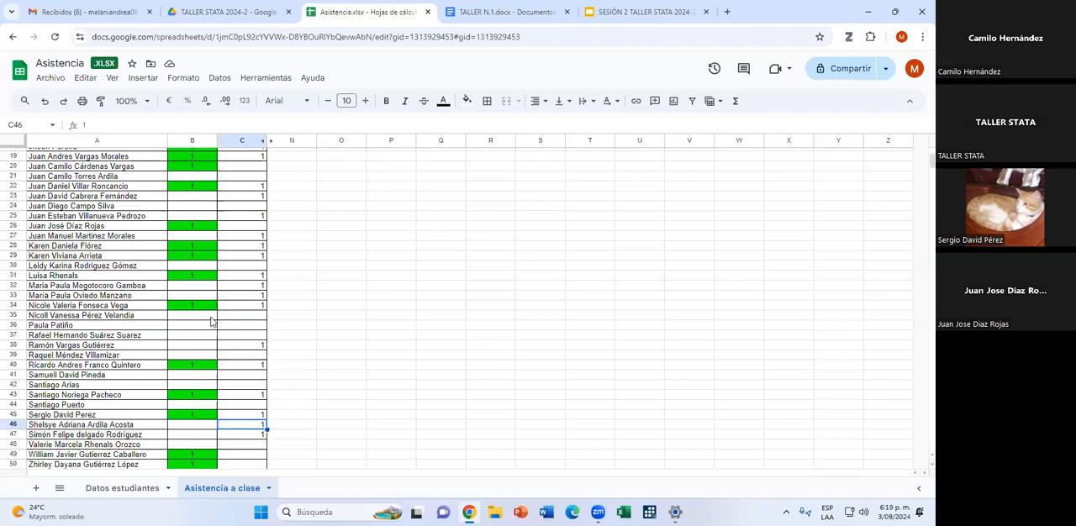
click(226, 229)
text(1)
click(248, 258)
Enter 1 in the 3-sept column for rows 48 and 50, leaving row 49 blank.
scroll(248, 269, down, 5)
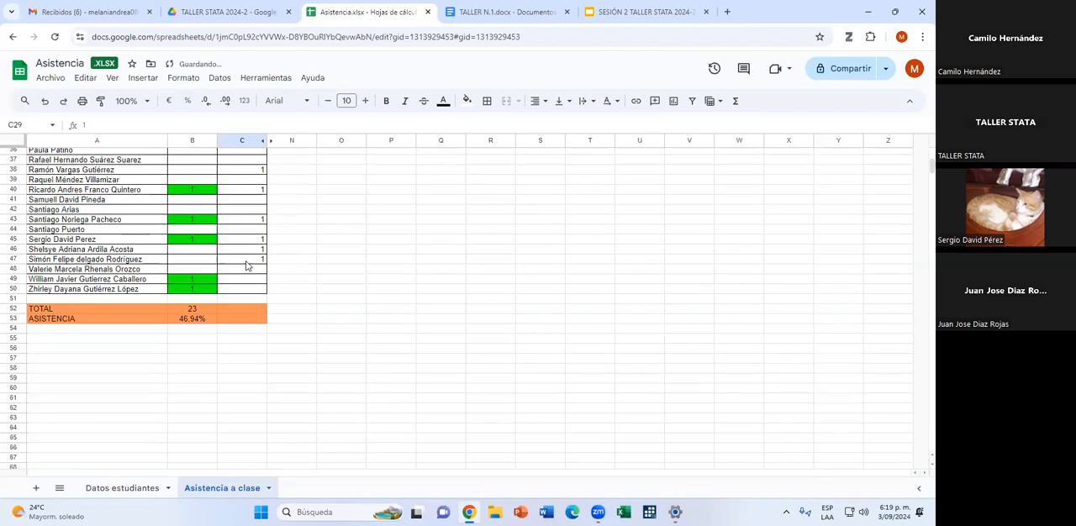
scroll(248, 270, up, 1)
click(248, 269)
text(1)
click(235, 285)
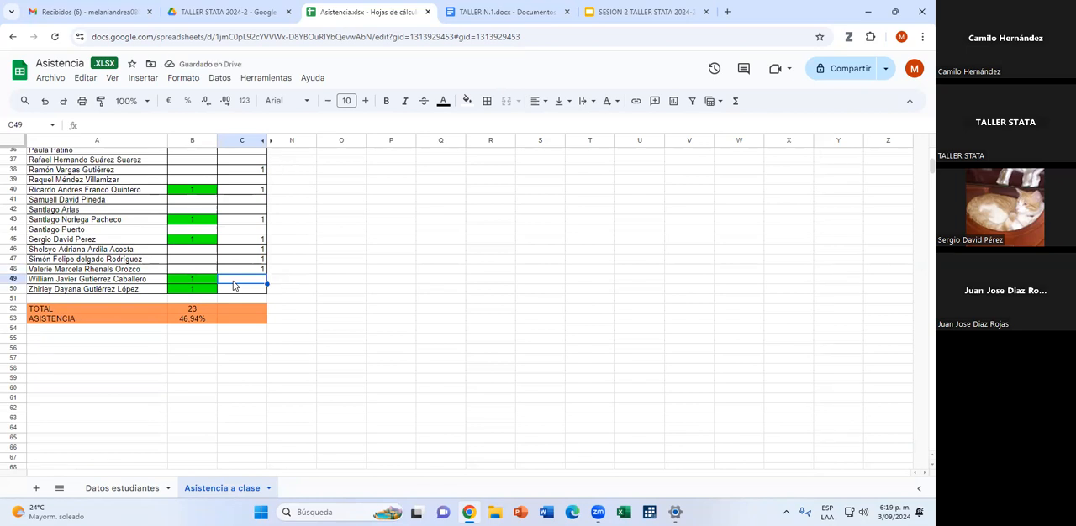
key(Down)
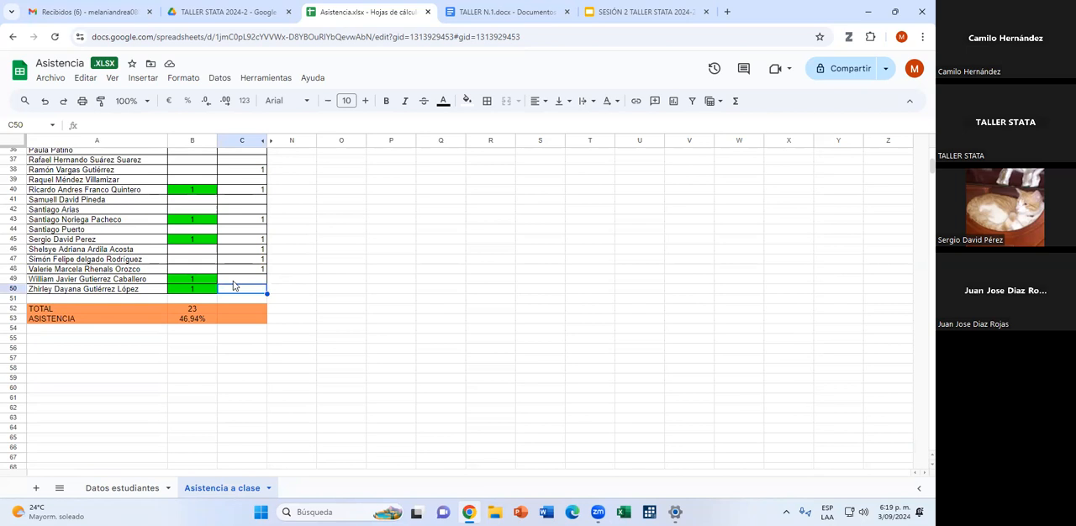
text(1)
key(Return)
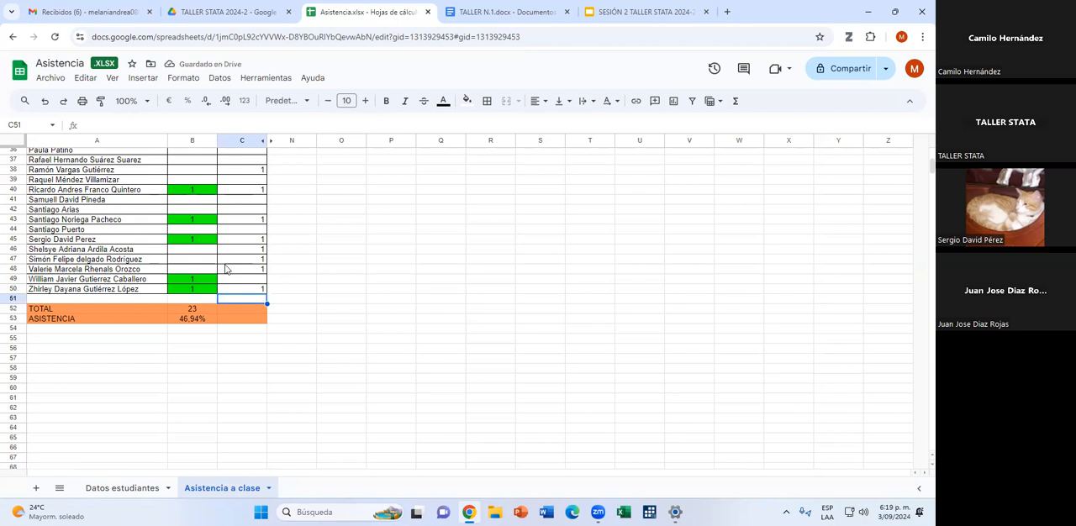
Return to the student in row 20 and enter 1 in the 3-sept column.
scroll(60, 255, up, 5)
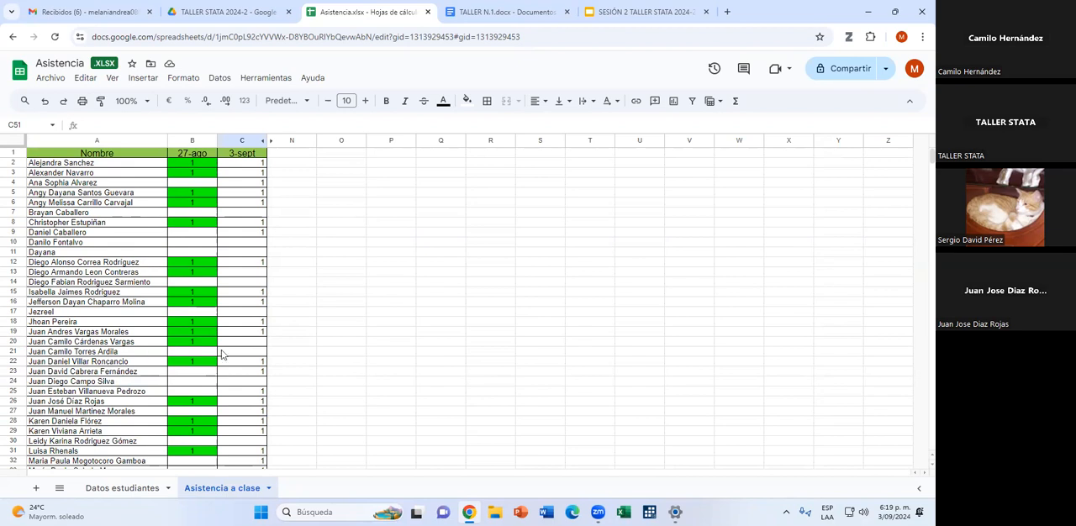
click(254, 342)
text(1)
key(Return)
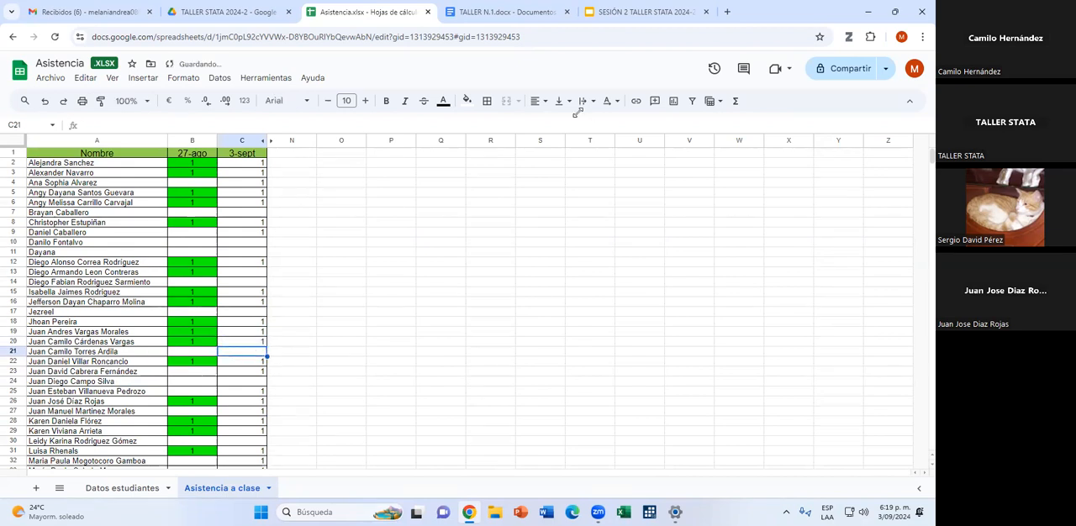
click(309, 223)
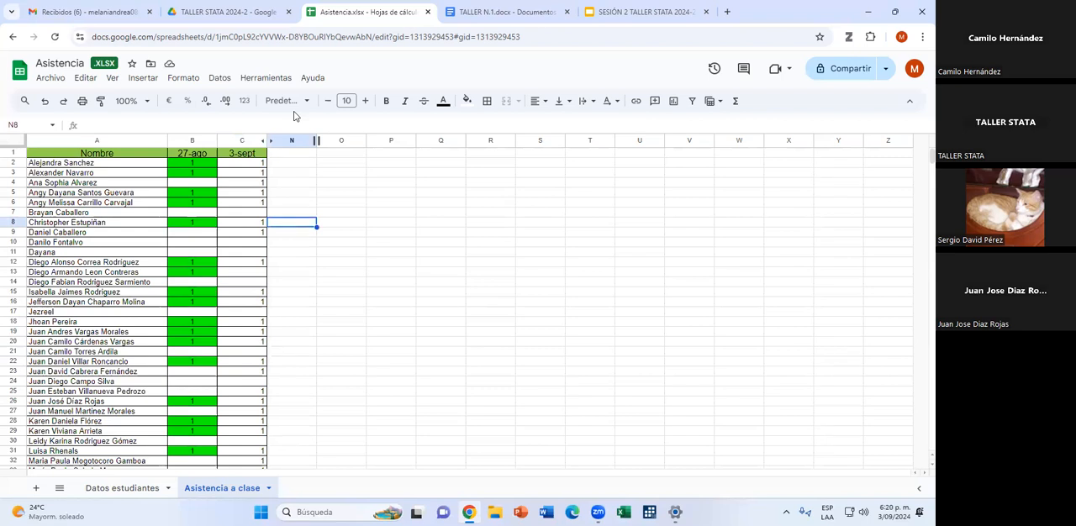
Switch to the TALLER N.1 document and look over its instructions and questions.
click(505, 14)
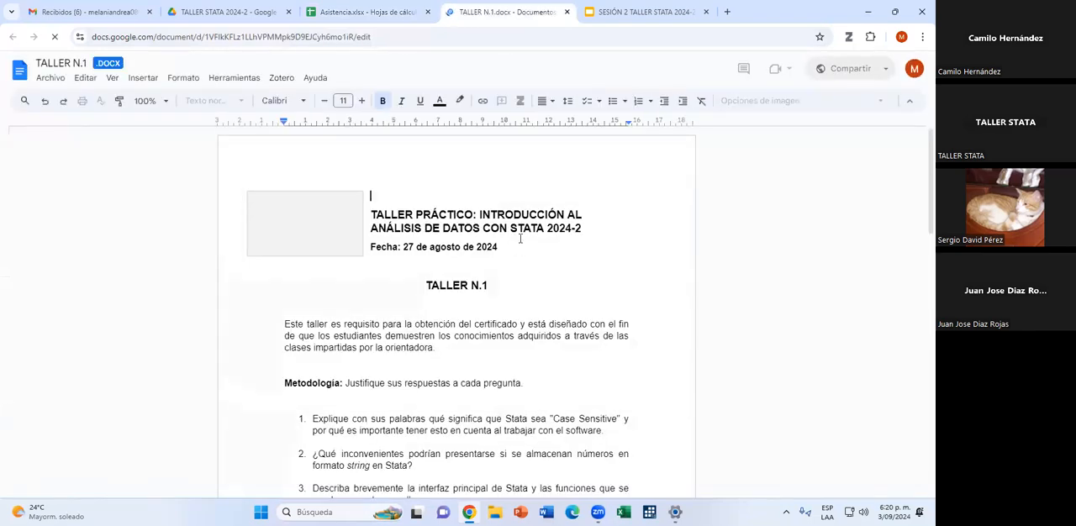
scroll(518, 239, down, 1)
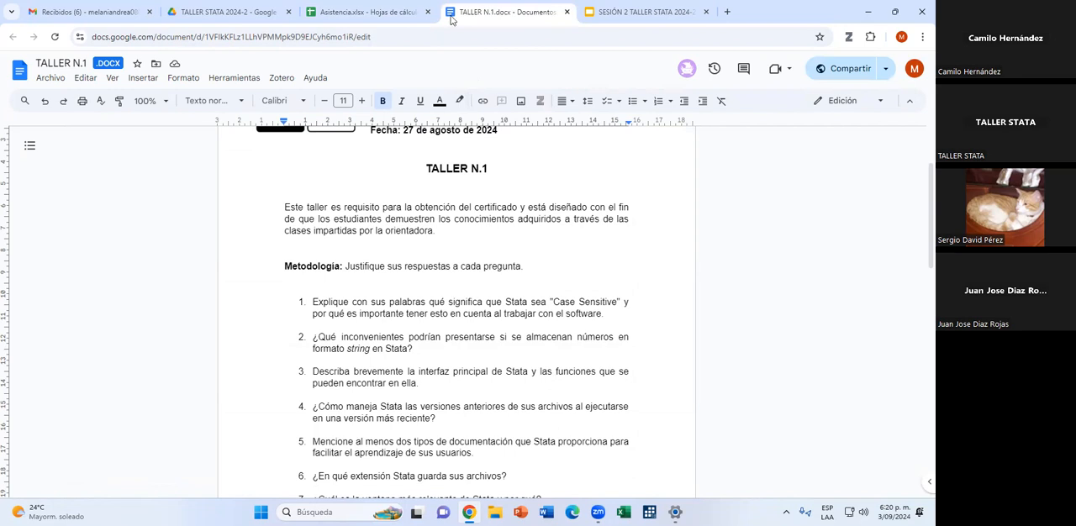
Back in the Asistencia sheet, add the missing student's full name in row 51 and enter 1 in the 3-sept column.
click(374, 12)
scroll(177, 414, down, 3)
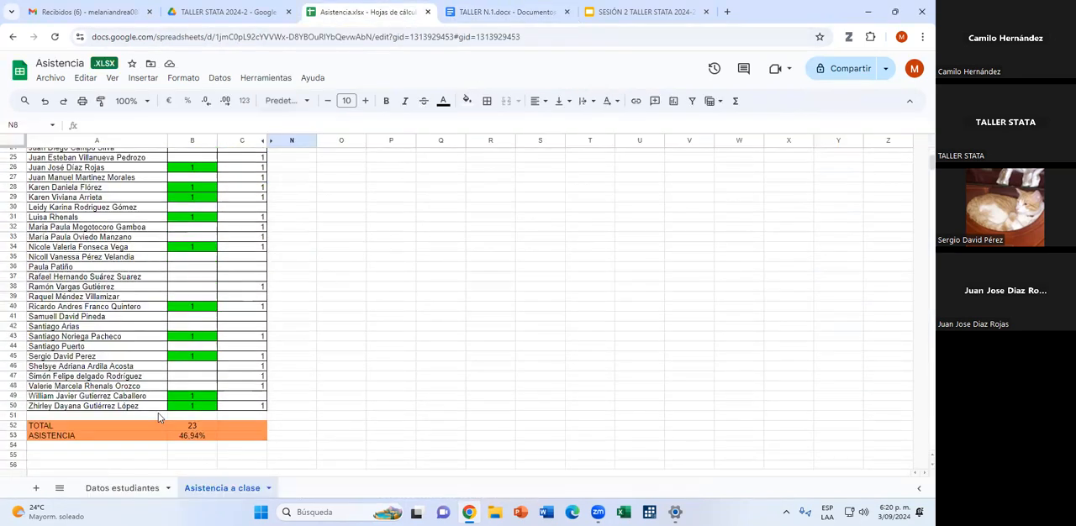
click(105, 414)
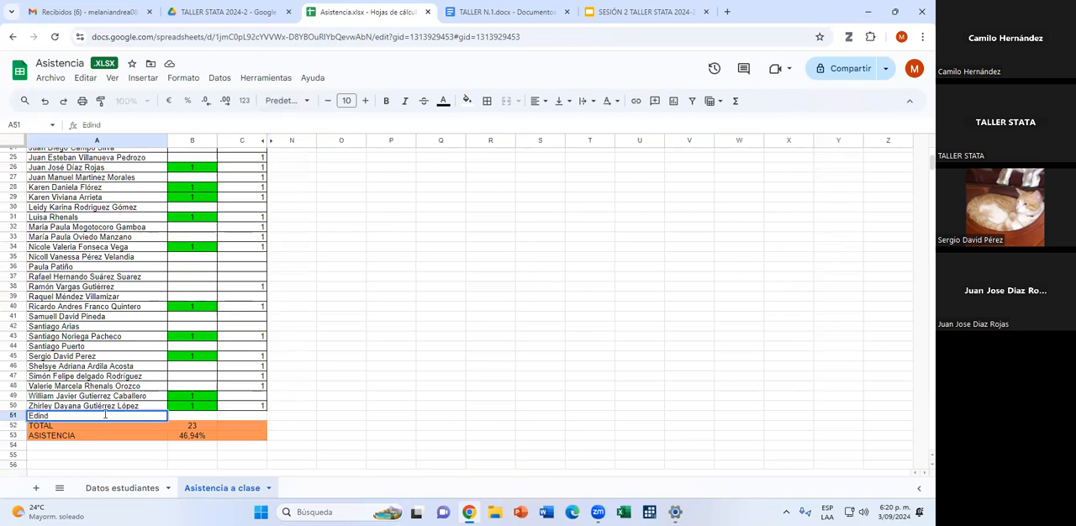
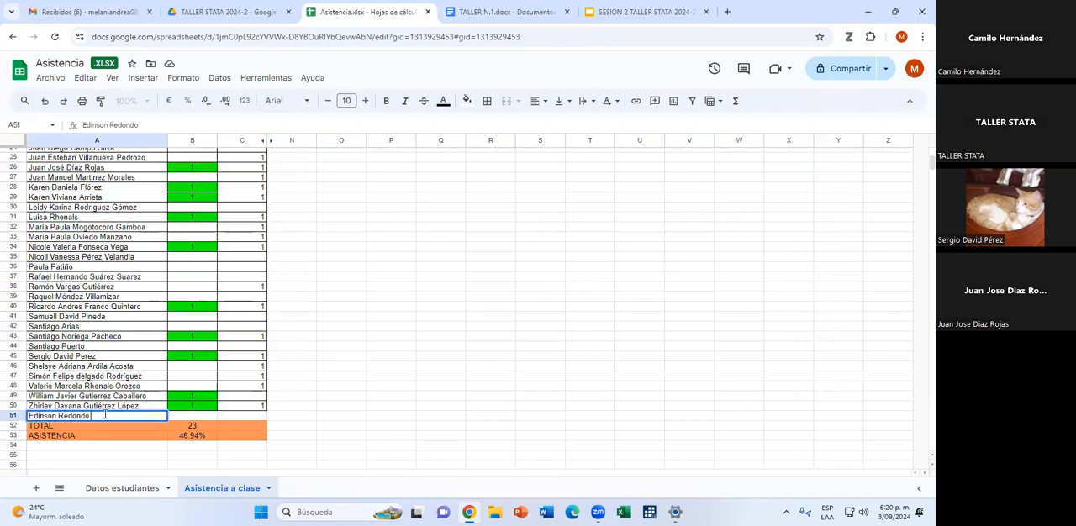
click(255, 417)
text(1)
key(Return)
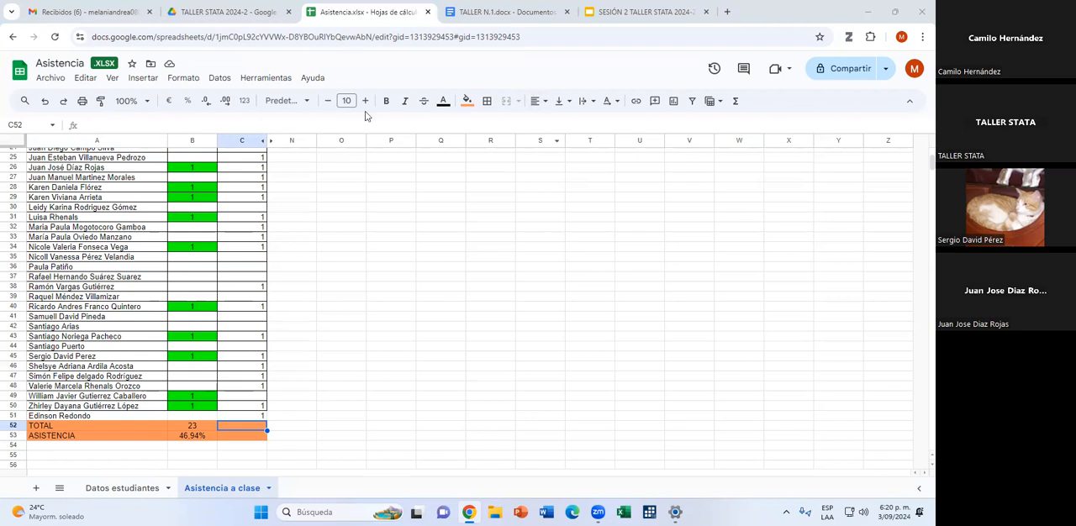
View the SESIÓN 2 presentation's title slide and switch to the TALLER STATA 2024-2 Drive folder.
click(600, 17)
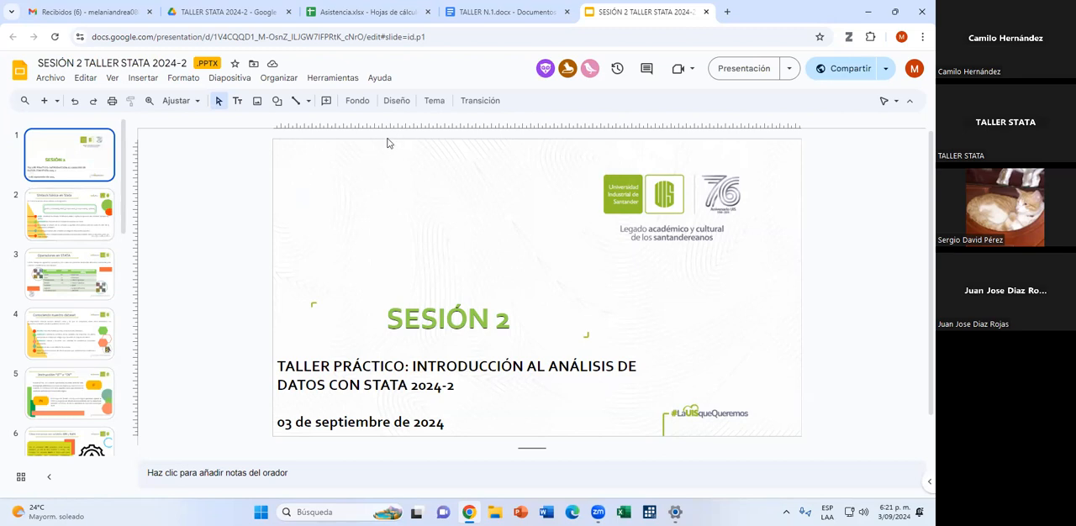
click(223, 12)
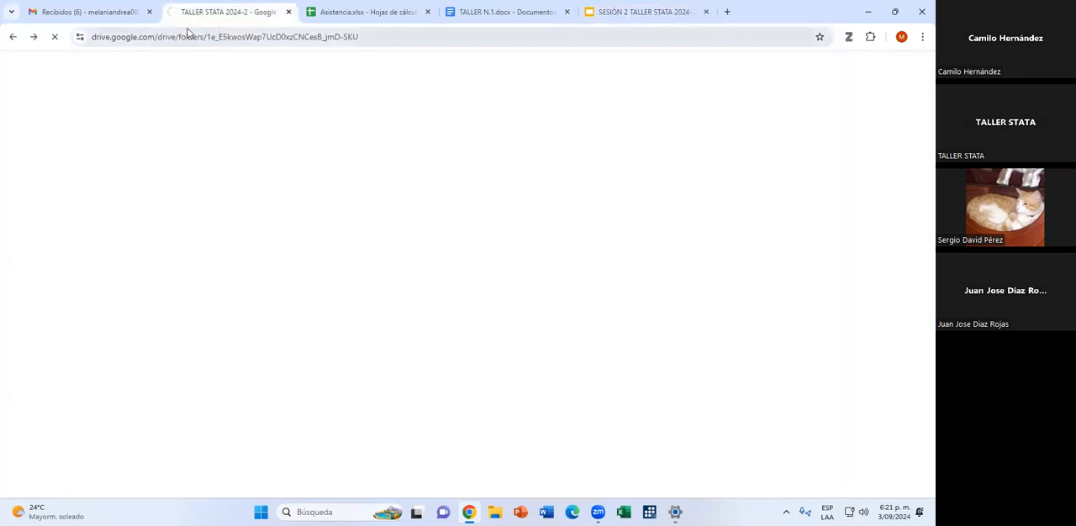
click(98, 19)
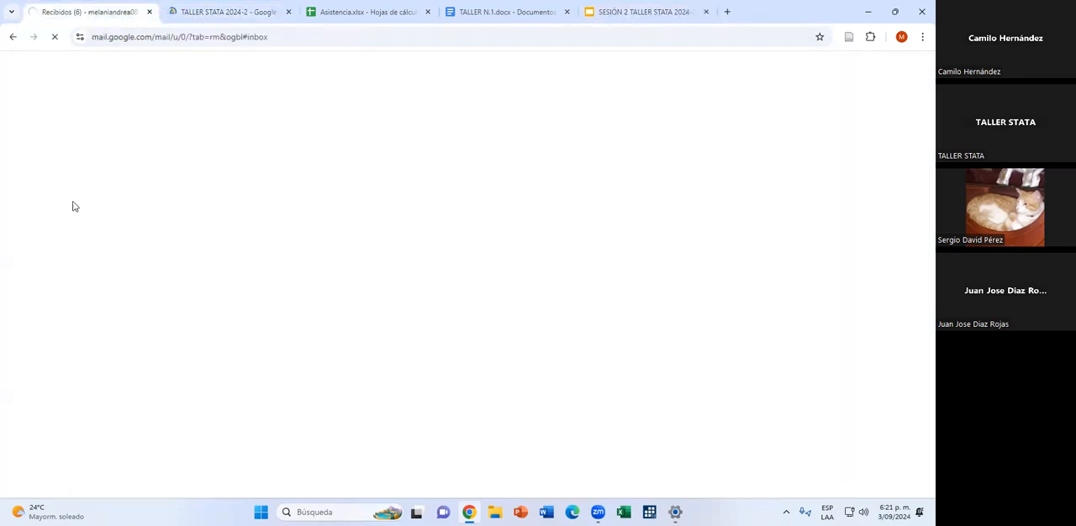
click(228, 19)
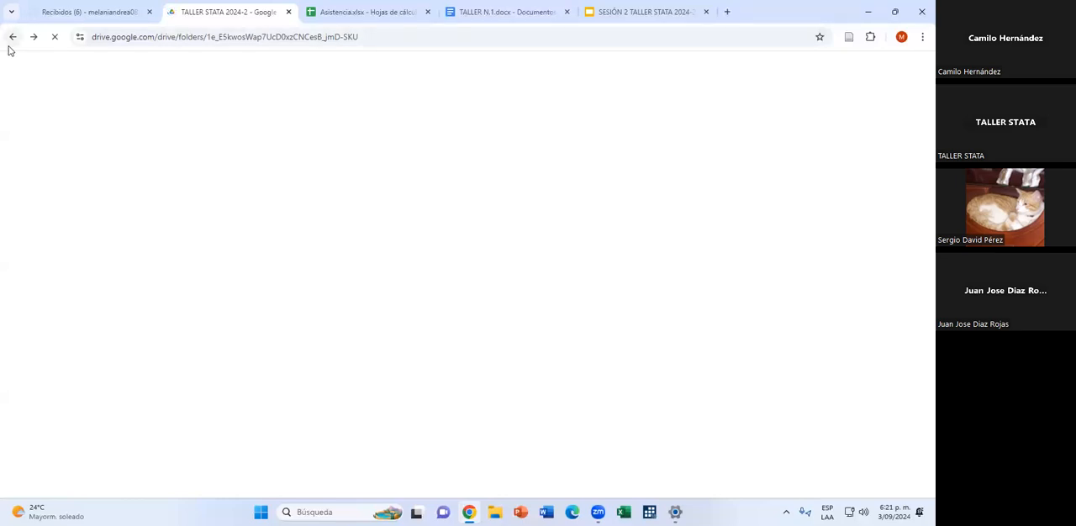
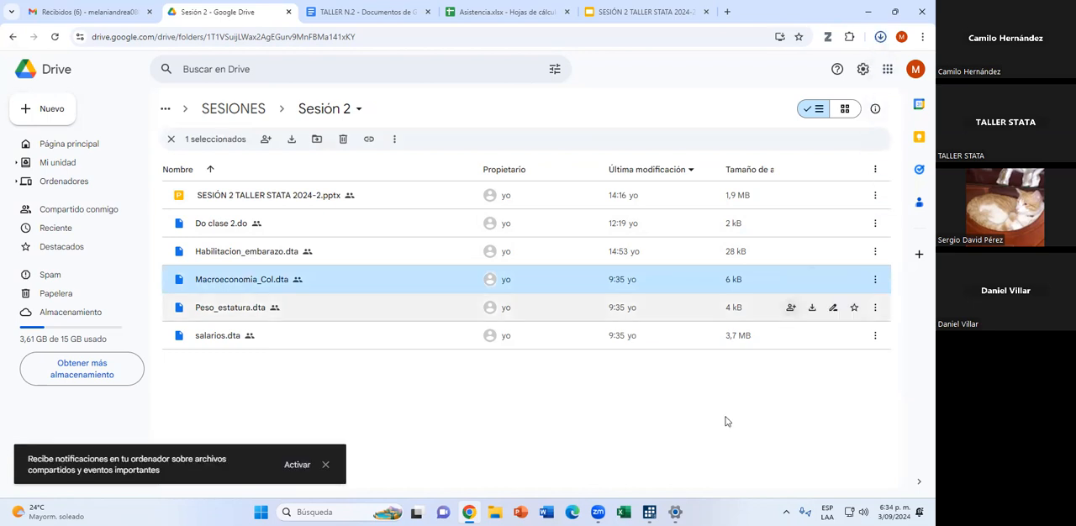
Switch to Stata and open the Macroeconomia_Col.dta dataset from the Downloads folder.
click(649, 512)
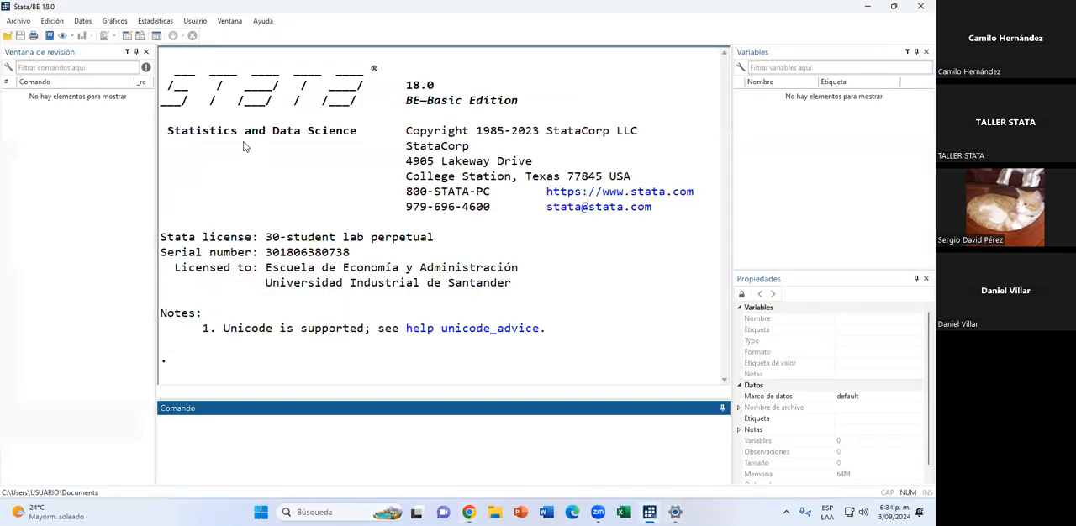
click(10, 23)
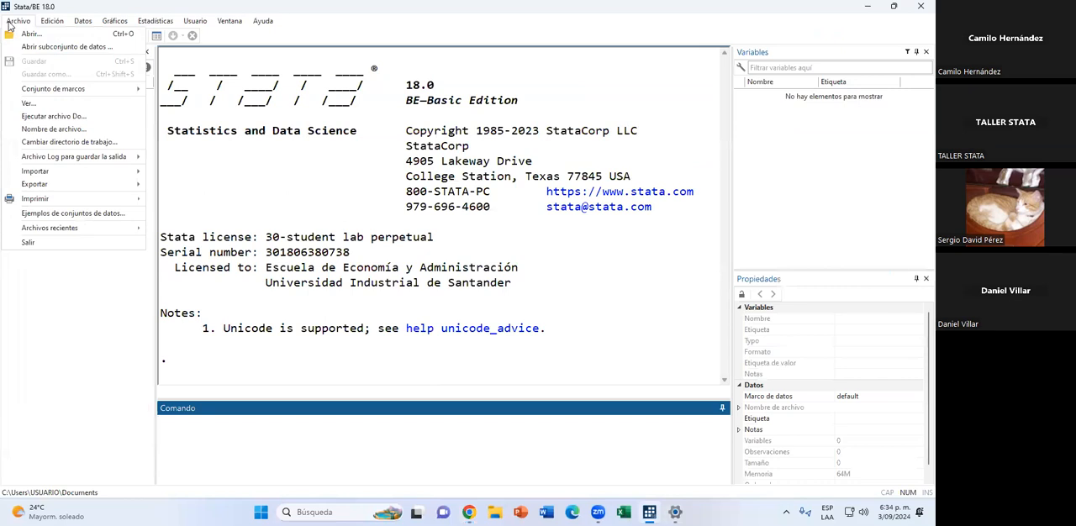
click(13, 35)
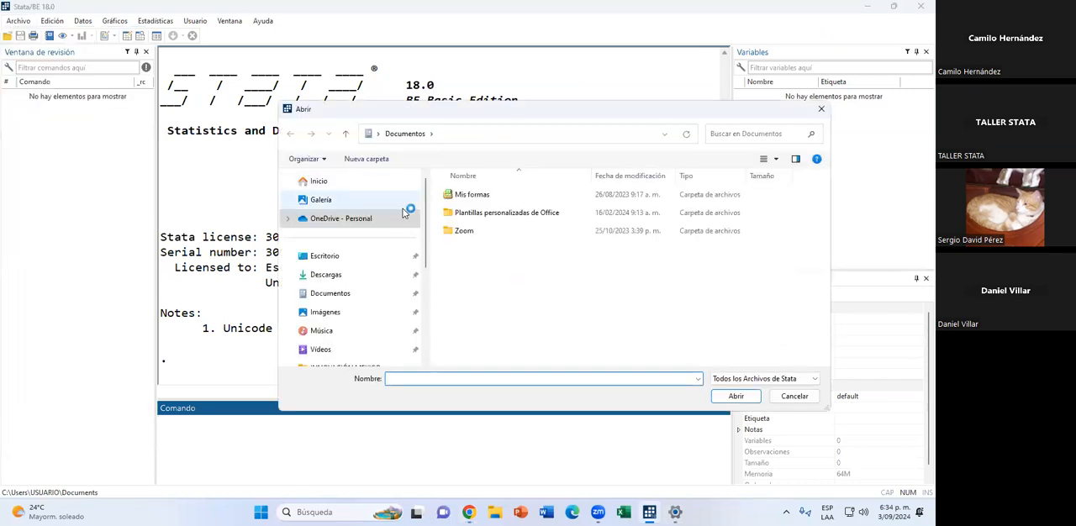
click(367, 275)
click(498, 212)
click(735, 397)
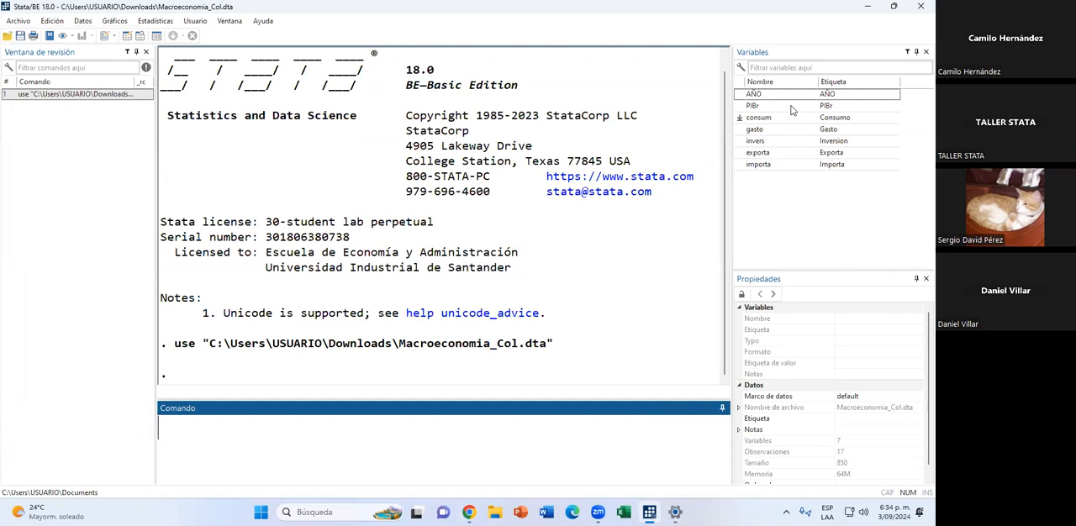
click(412, 326)
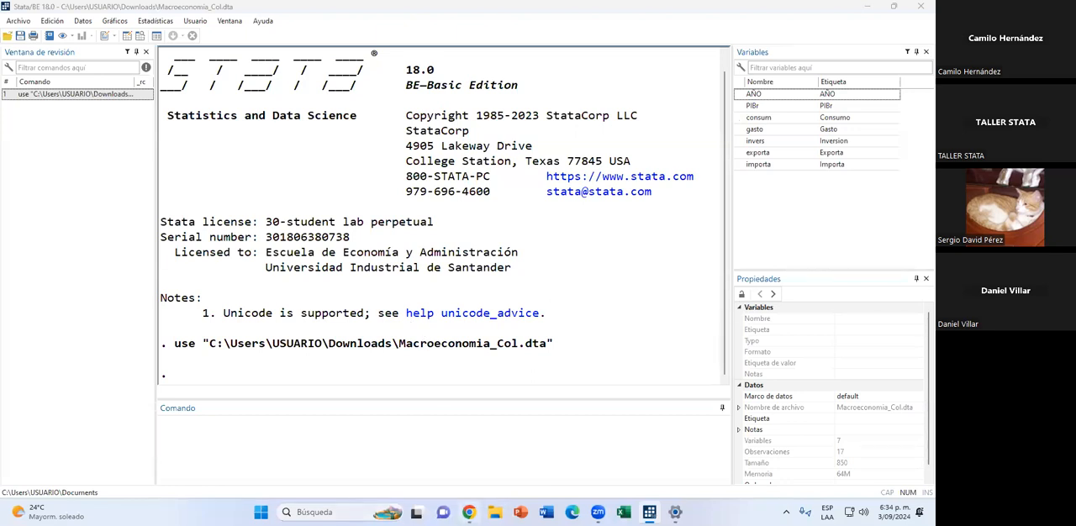
Back in the Sesión 2 Drive folder, copy the link to Macroeconomia_Col.dta, test it in a new browser tab and close that tab.
mouse_move(468, 512)
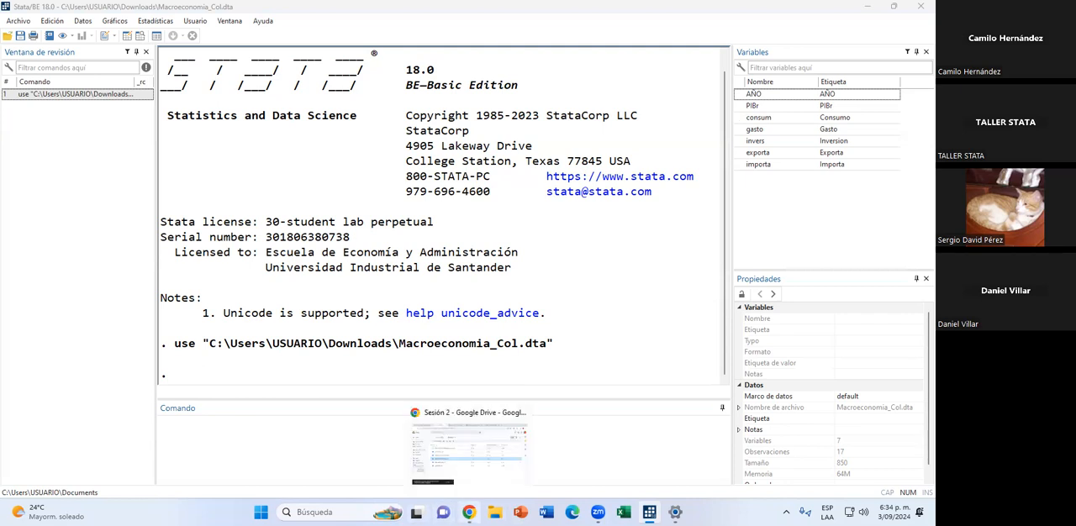
click(468, 454)
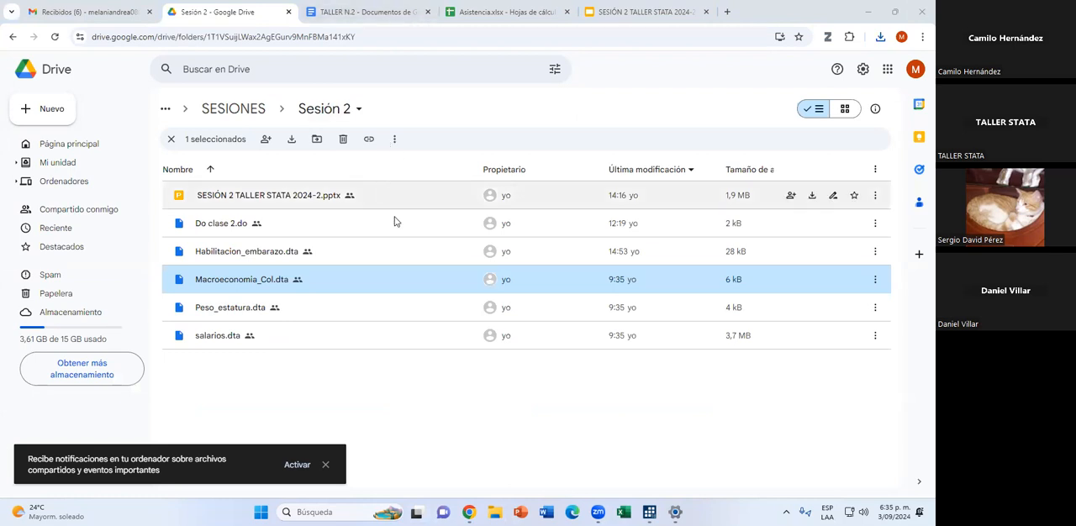
click(369, 141)
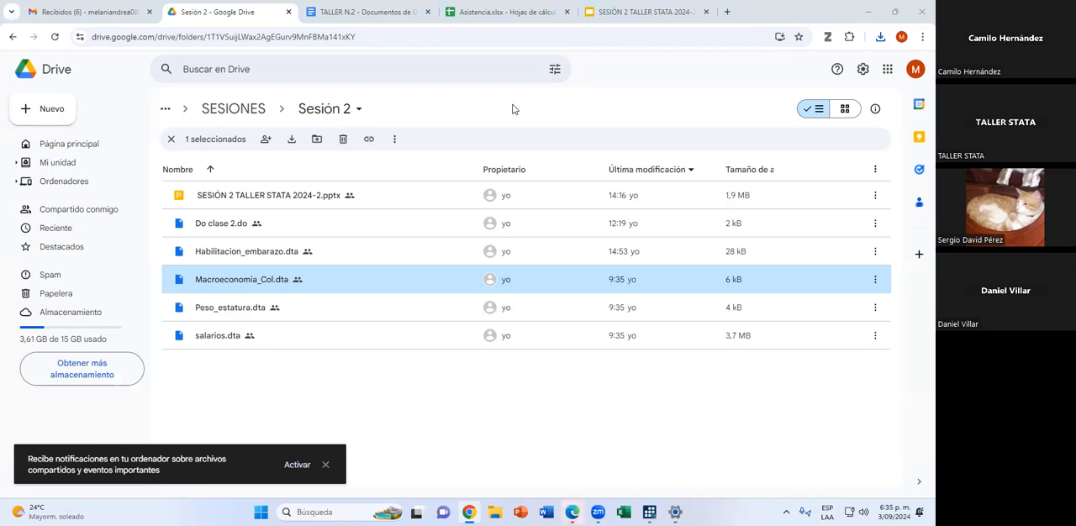
click(727, 12)
key(Return)
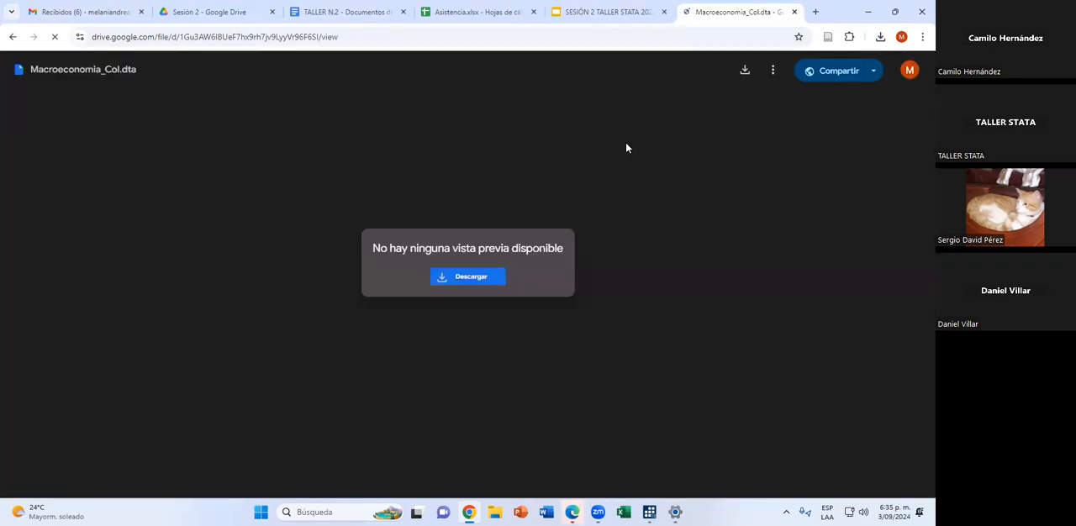
click(793, 12)
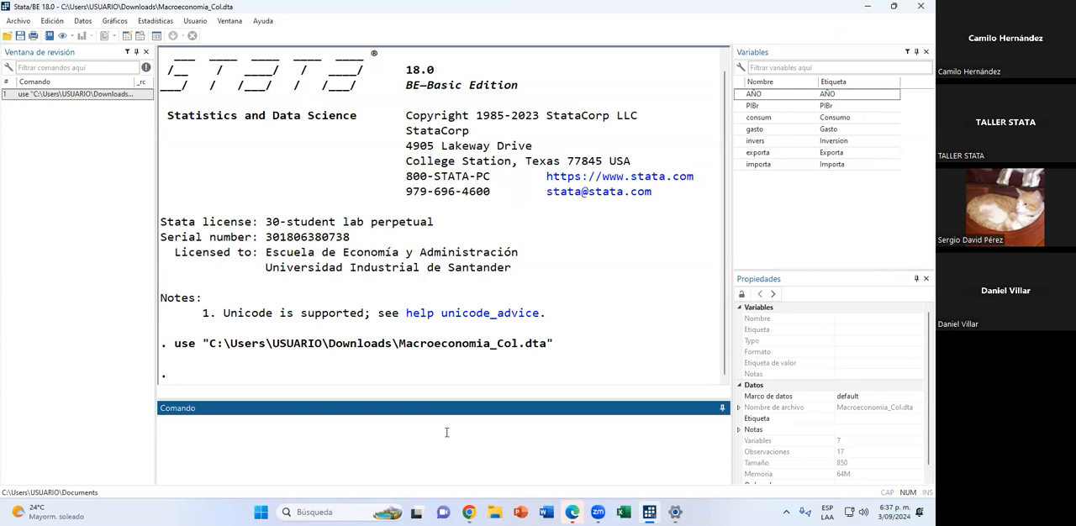
In Stata, create the variable total as the sum of consum and gasto with generate total = consum + gasto.
text(generate)
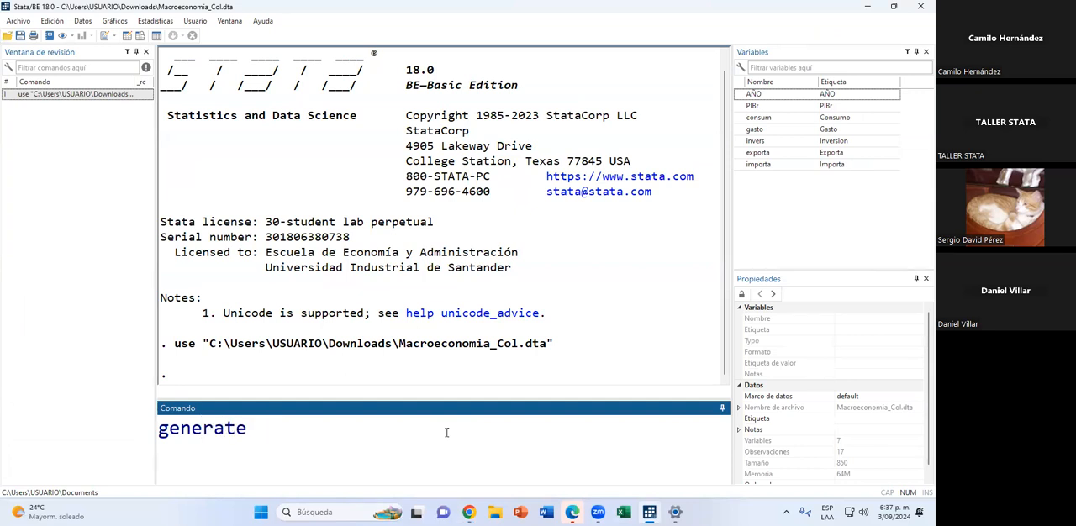
text(tot)
key(BackSpace)
key(BackSpace)
key(BackSpace)
key(BackSpace)
text(total)
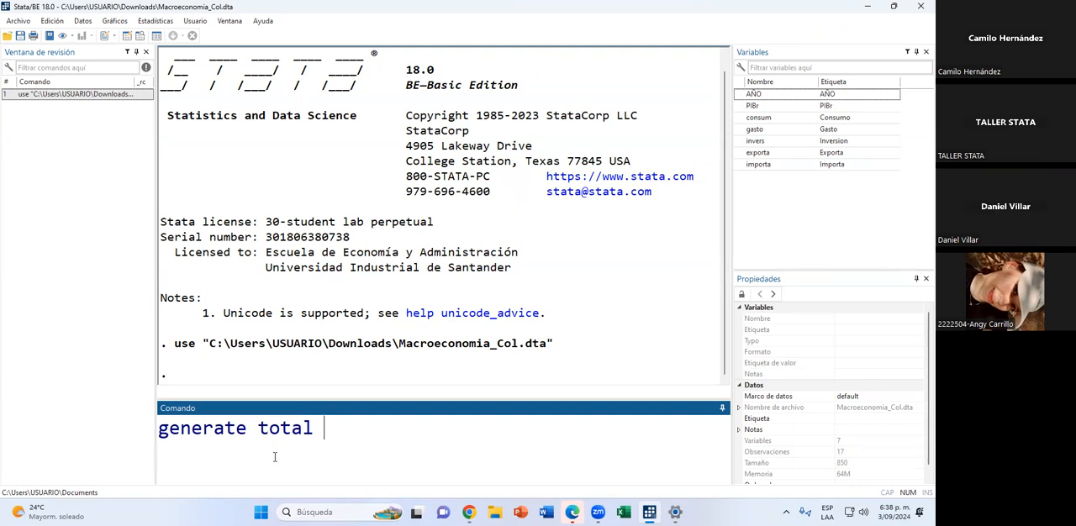
text(=)
click(587, 90)
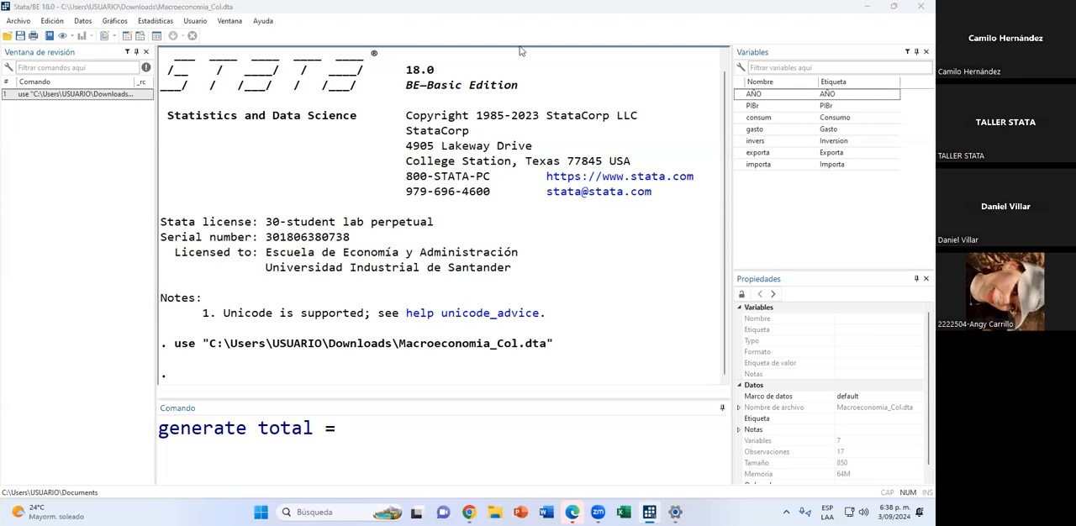
click(514, 432)
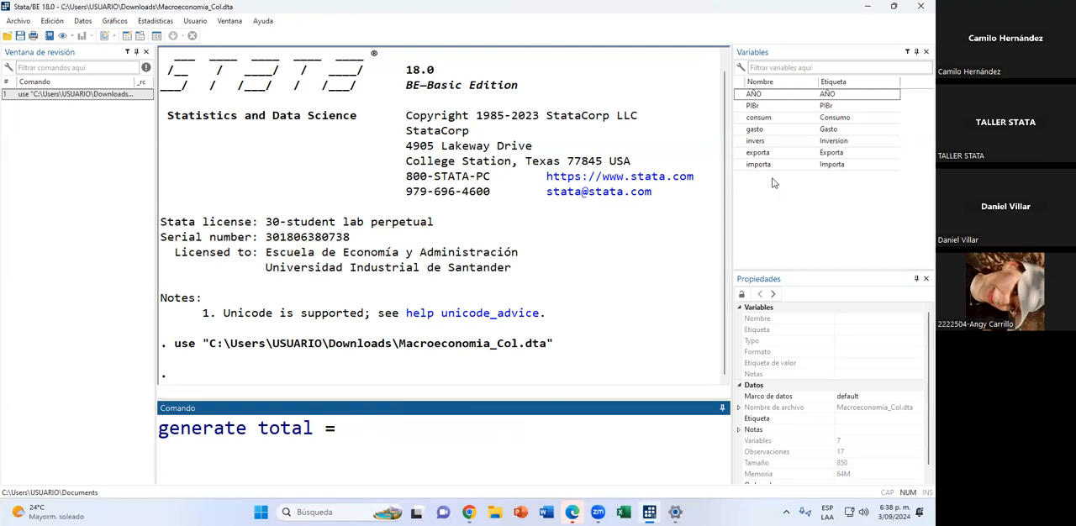
click(739, 119)
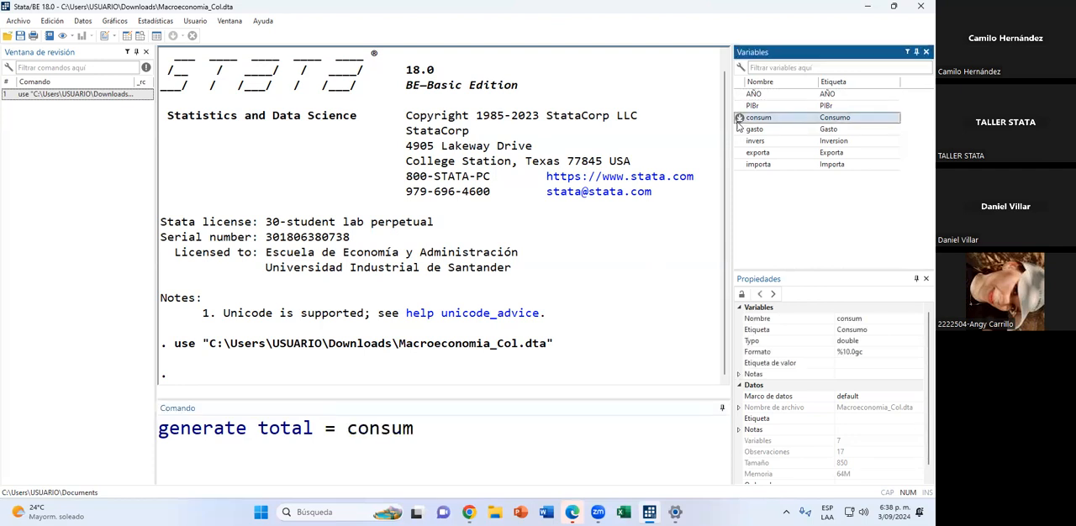
click(437, 425)
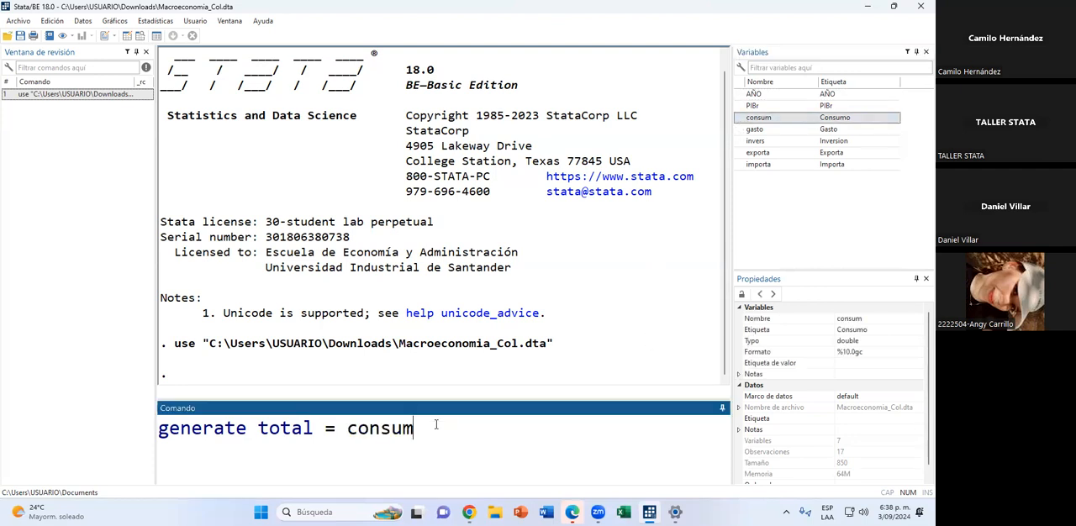
text(+)
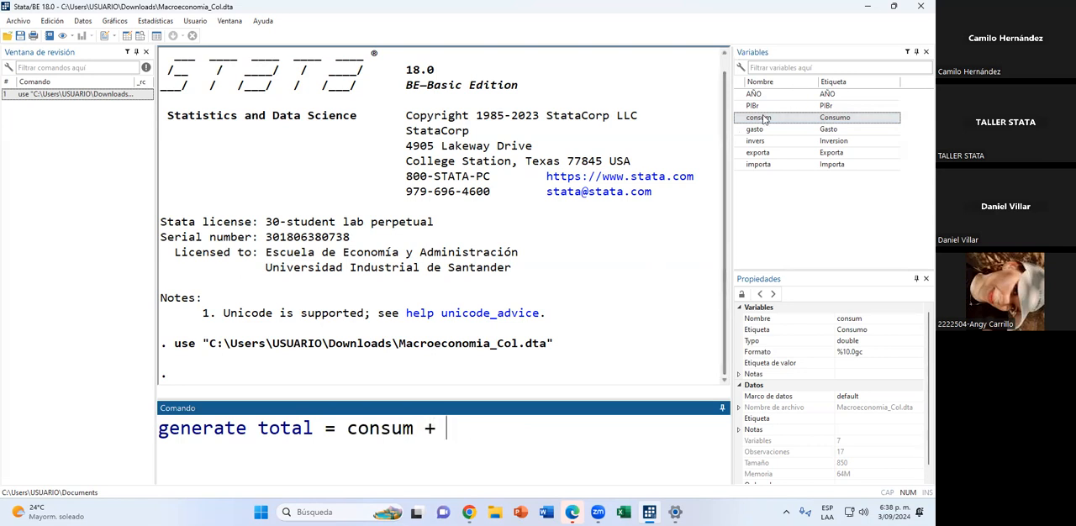
click(741, 129)
click(559, 438)
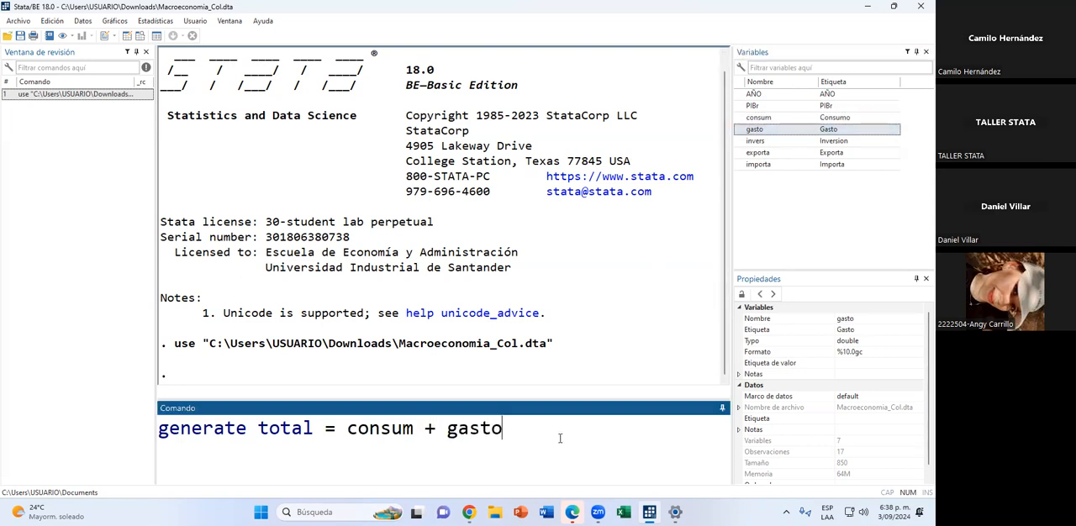
key(Return)
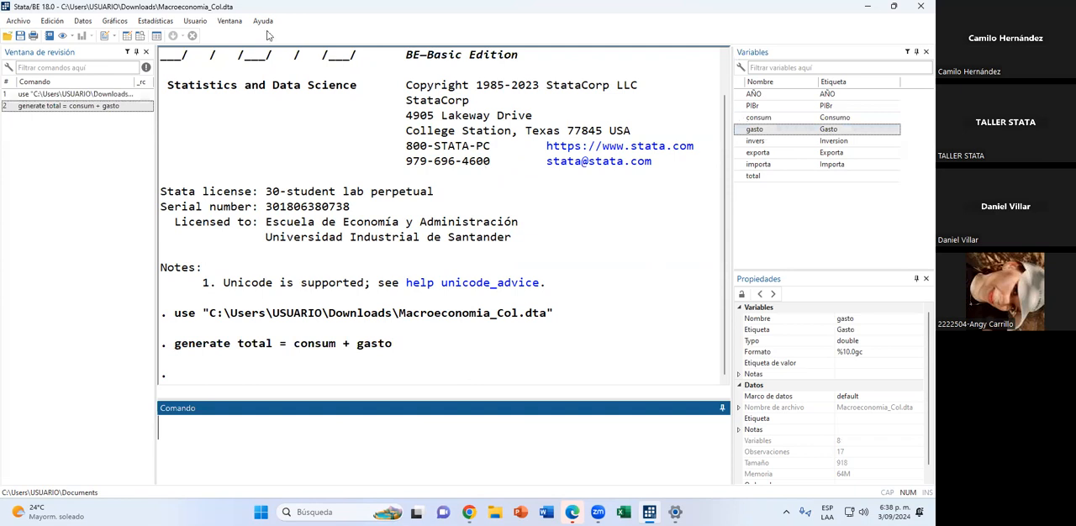
Browse the dataset to compare the total column with the consum and gasto columns, and return to the main Stata window.
click(141, 36)
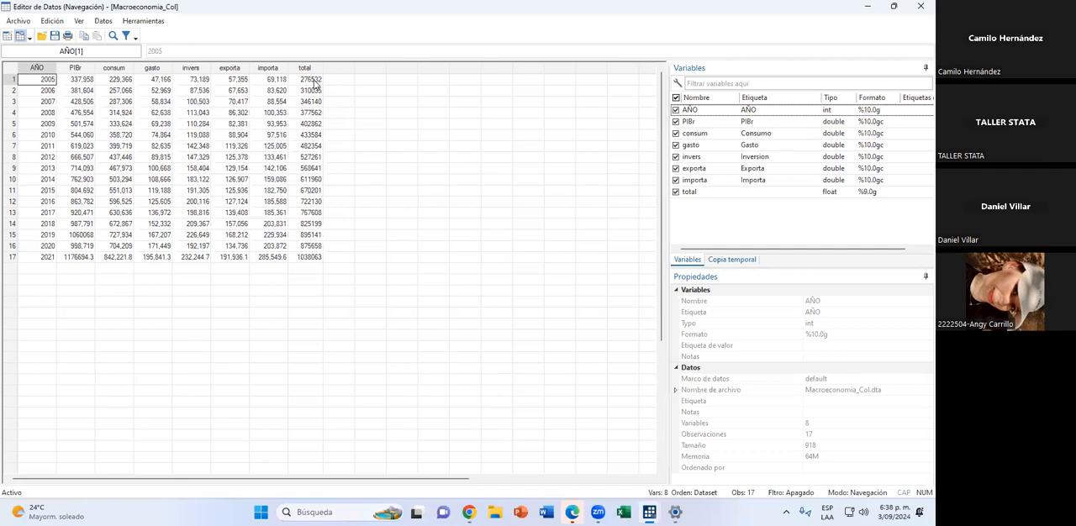
drag(314, 83, 309, 258)
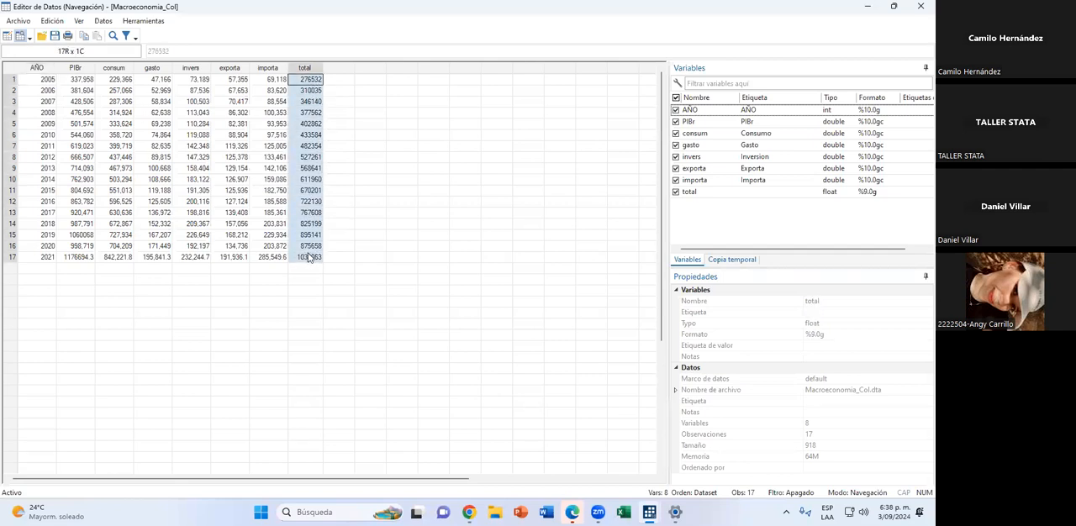
click(128, 69)
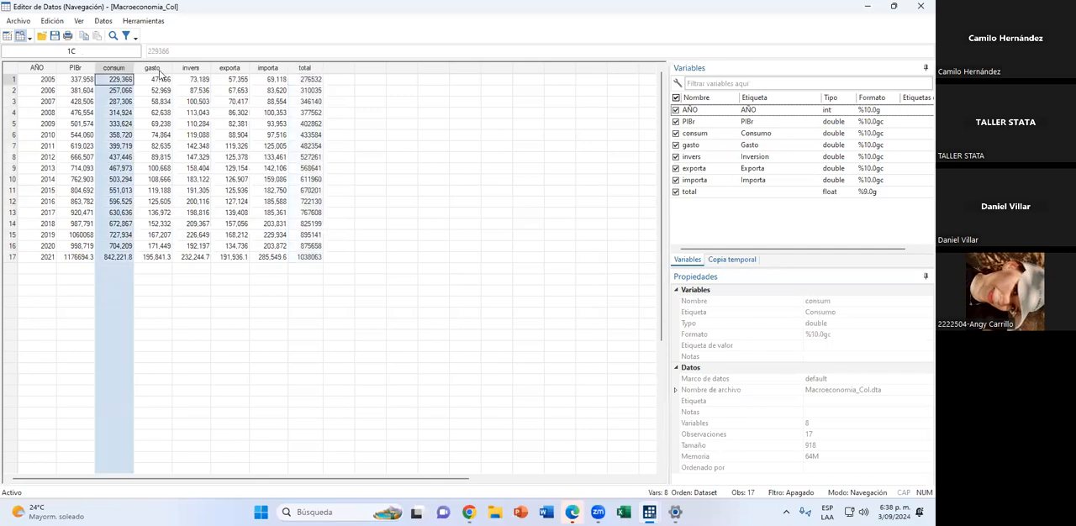
click(160, 71)
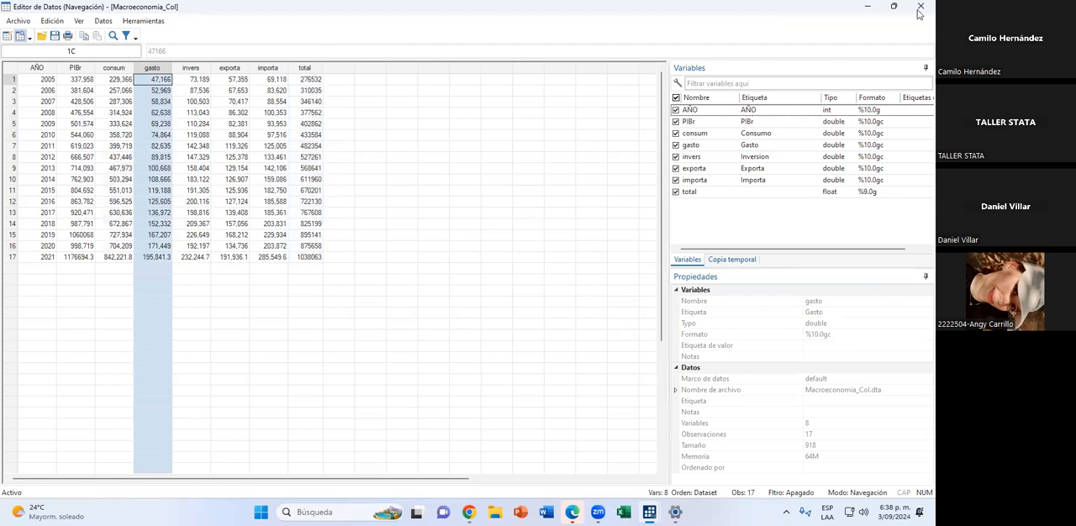
key(alt+Tab)
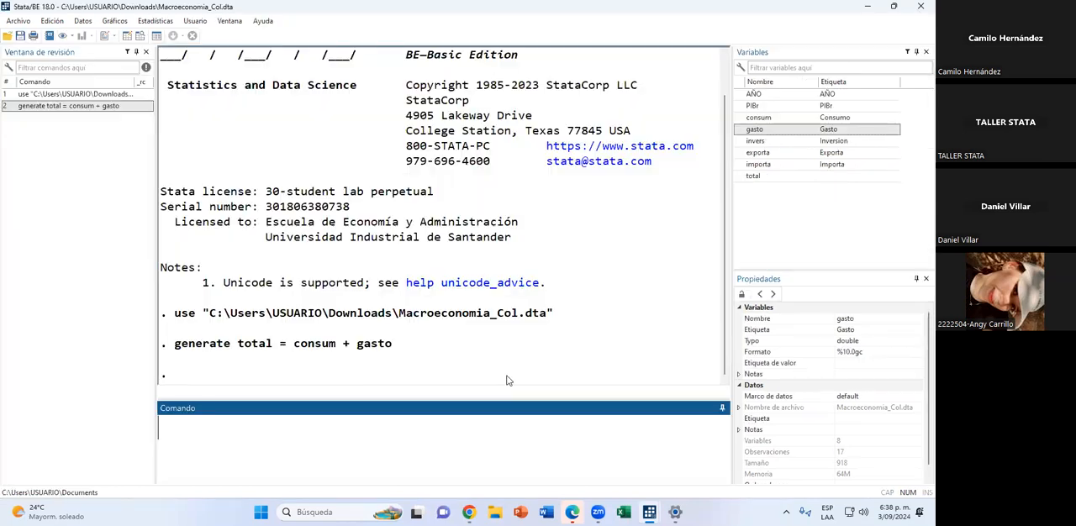
click(347, 345)
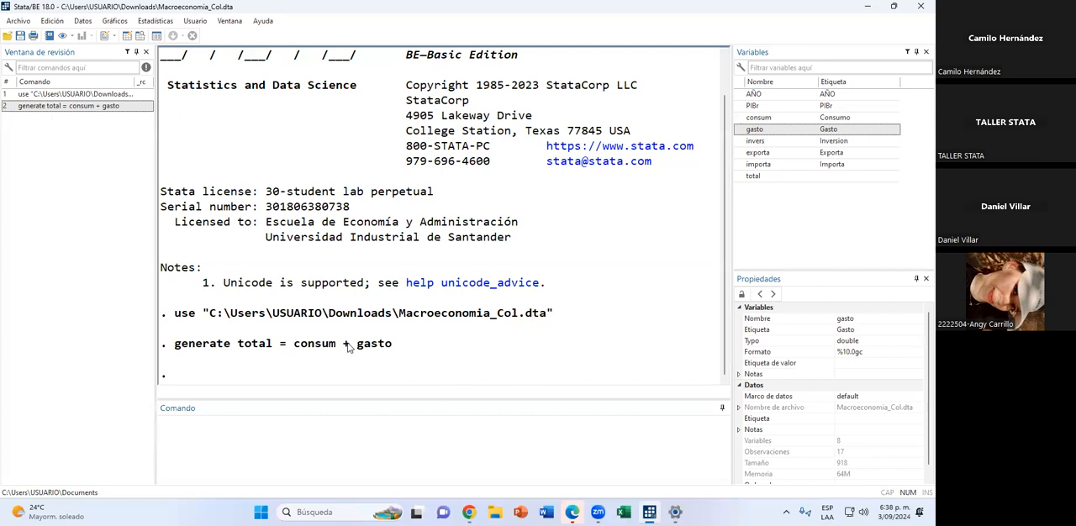
Create the trade balance variable by running generate saldo_comercial = exporta - importa.
click(322, 434)
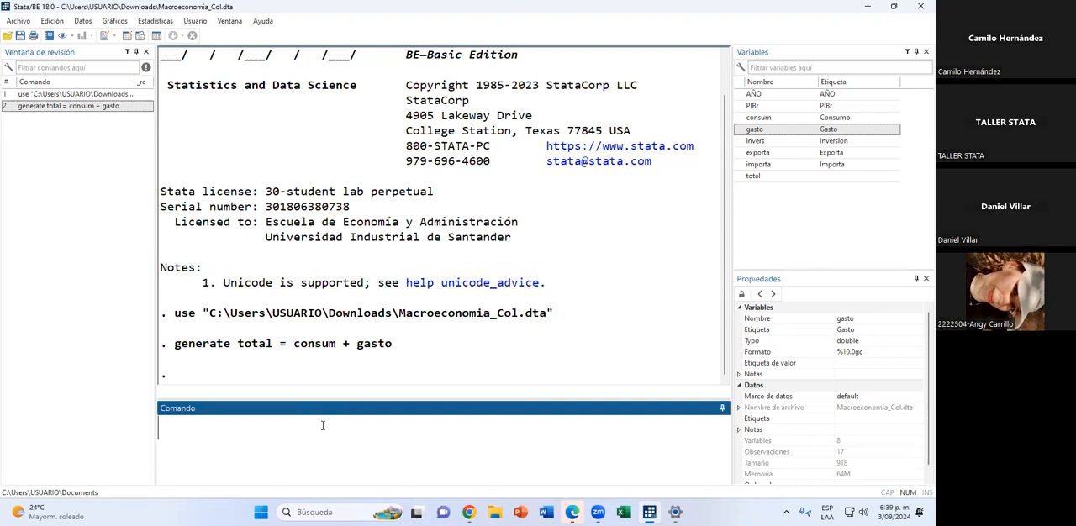
text(generate)
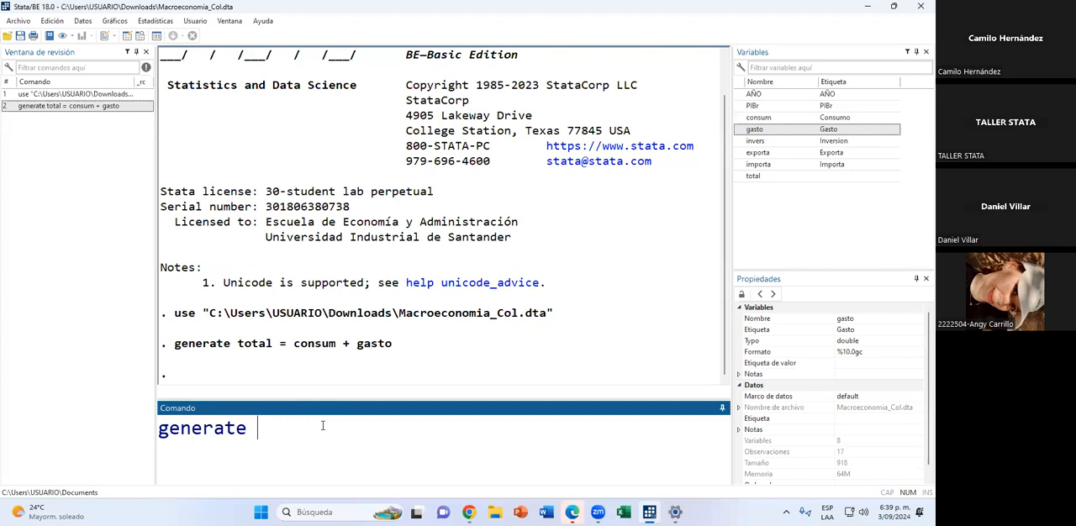
text(saldo_comercial =)
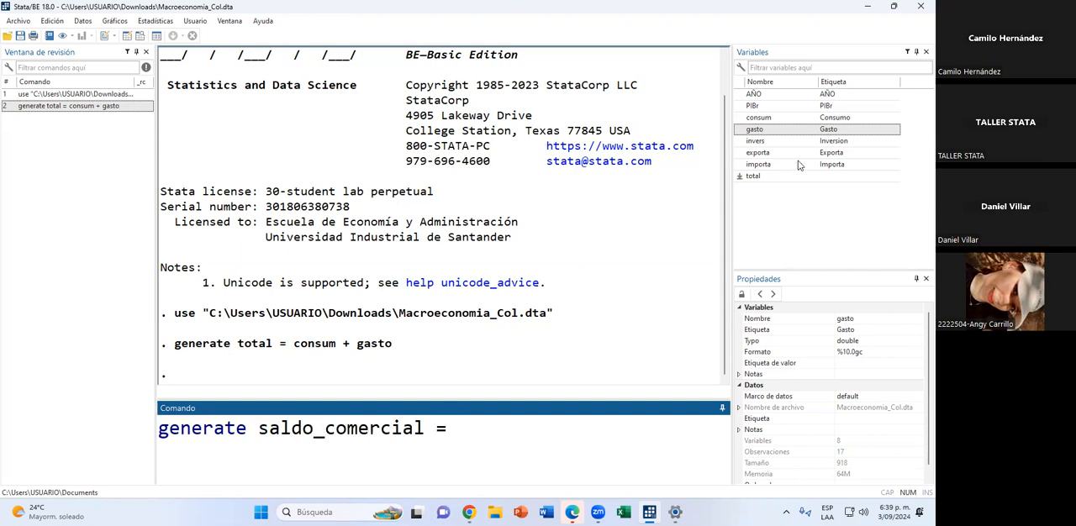
double_click(742, 153)
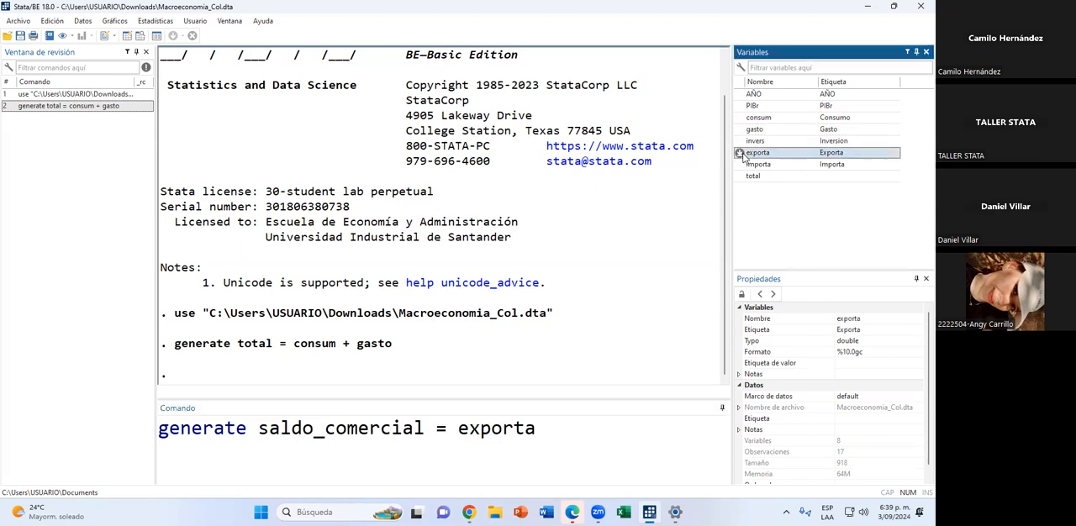
click(547, 431)
text(-)
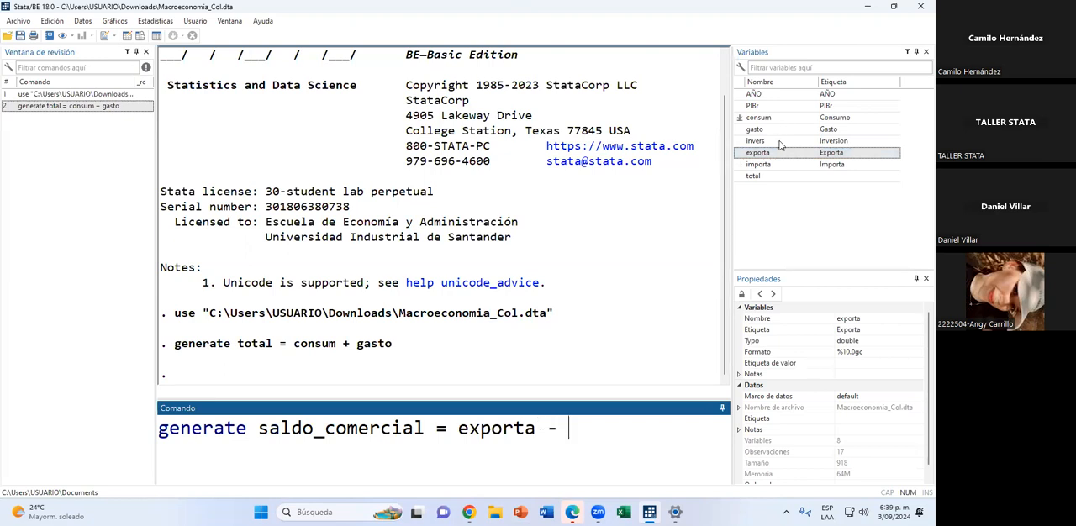
double_click(746, 165)
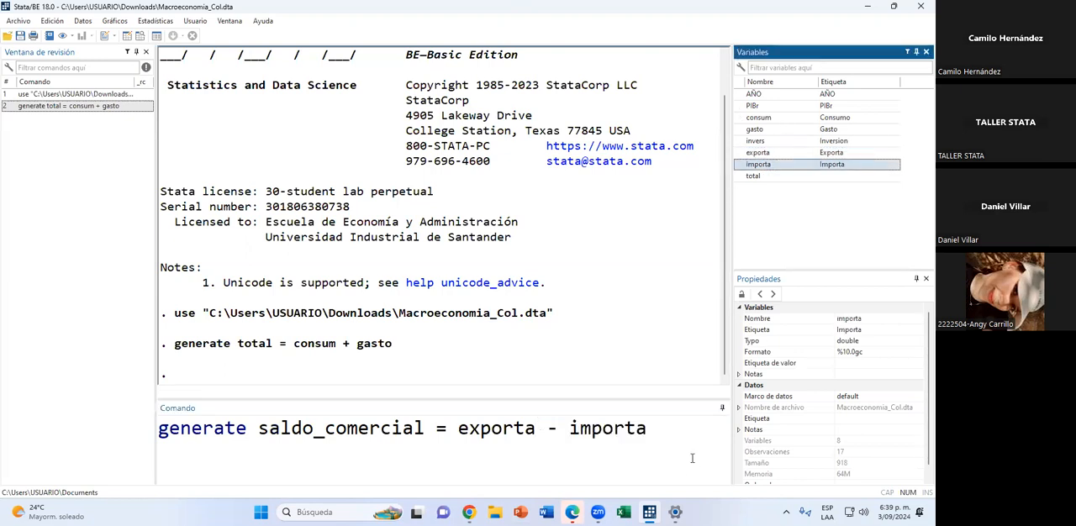
click(677, 418)
key(Return)
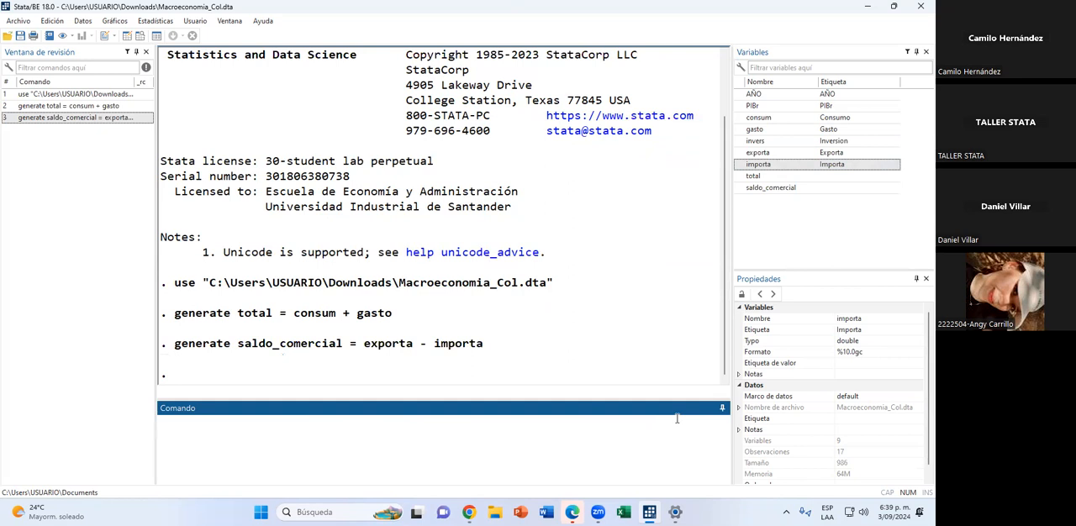
Browse the dataset to examine all values of the saldo_comercial column, and close the data editor.
click(140, 37)
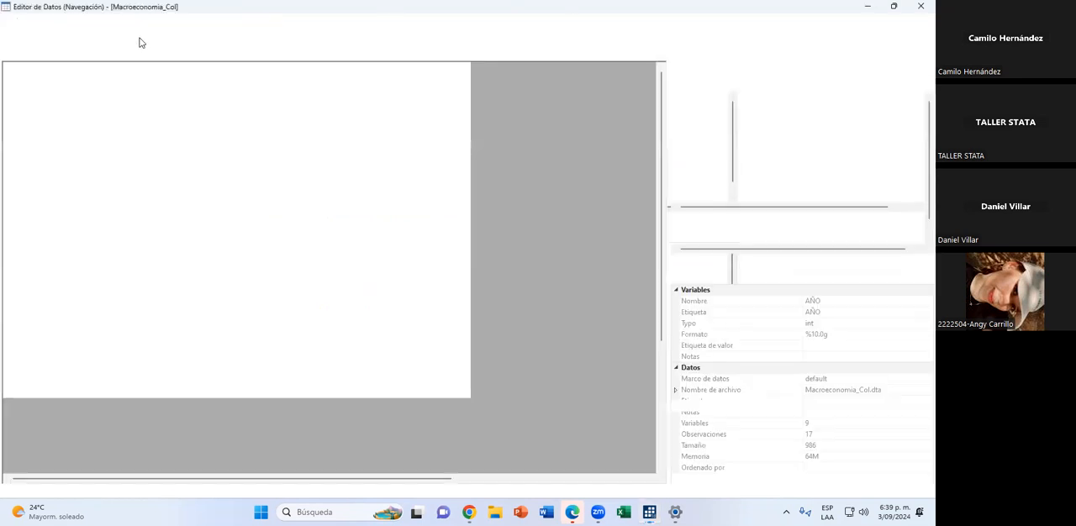
drag(343, 79, 330, 262)
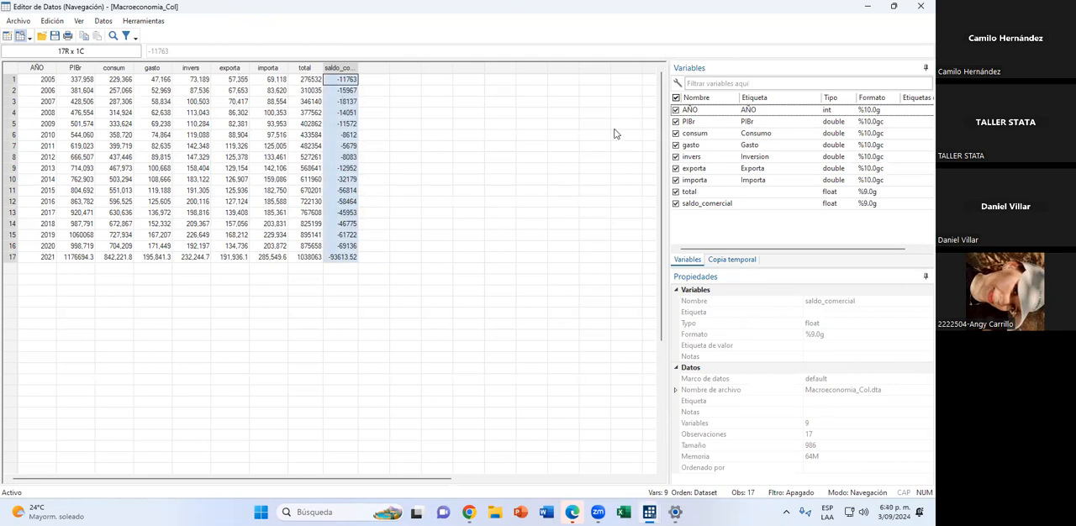
click(919, 10)
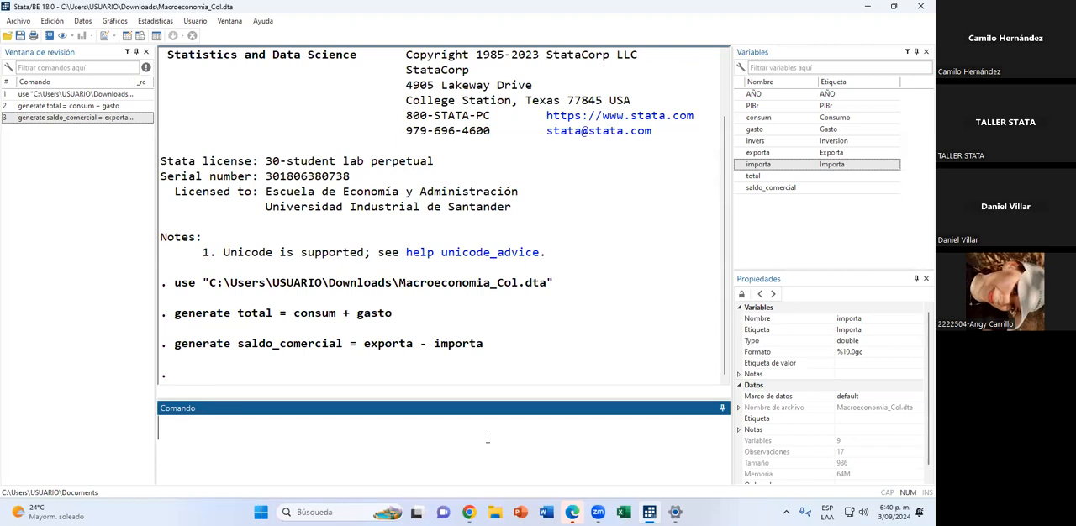
Create the investment-to-GDP ratio variable by running gen propocion_inv_pib = invers / PIBr.
text(ge)
text(ner)
key(BackSpace)
key(BackSpace)
text(propo)
text(cri)
key(BackSpace)
key(BackSpace)
key(BackSpace)
text(cion)
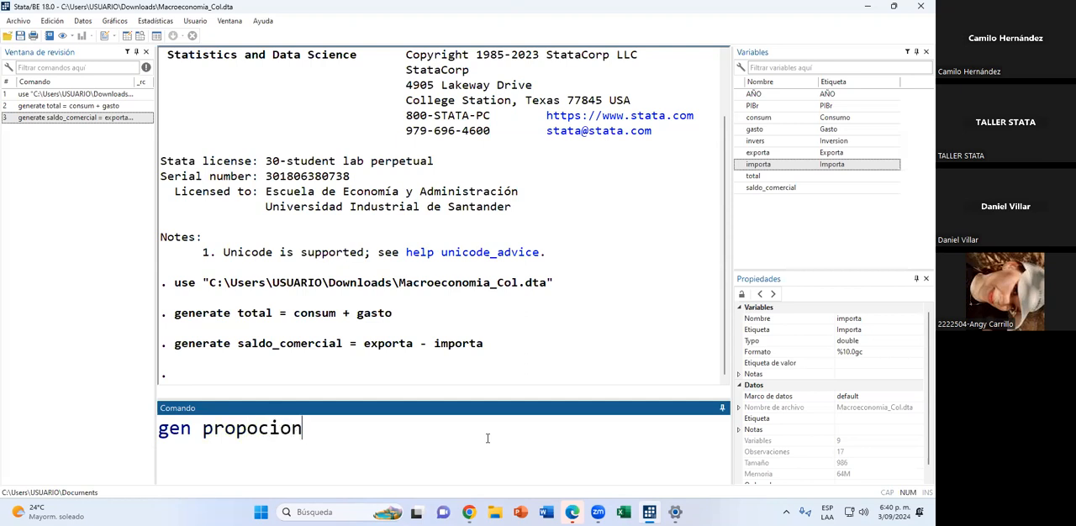
text(_inv_pi)
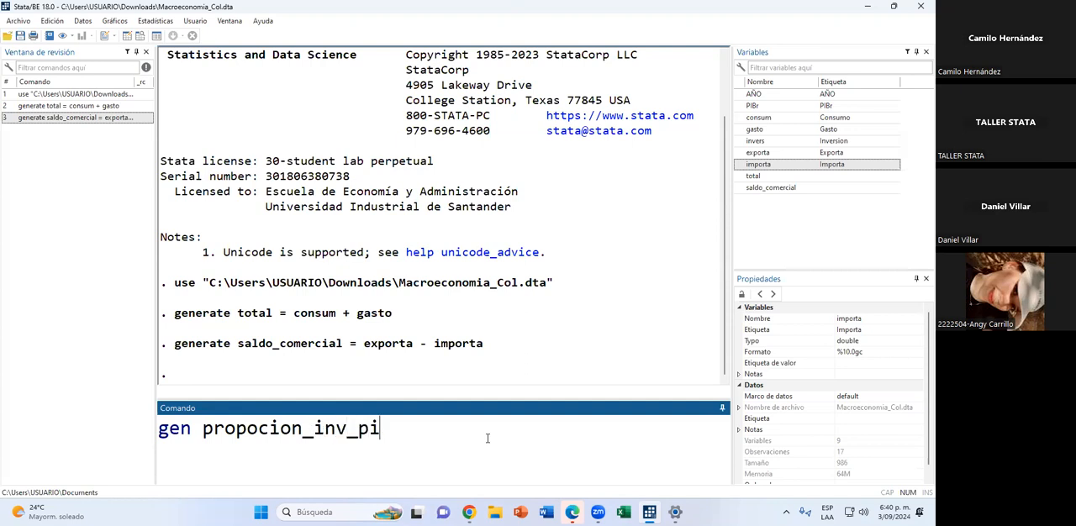
text(b = in)
key(BackSpace)
key(BackSpace)
double_click(741, 141)
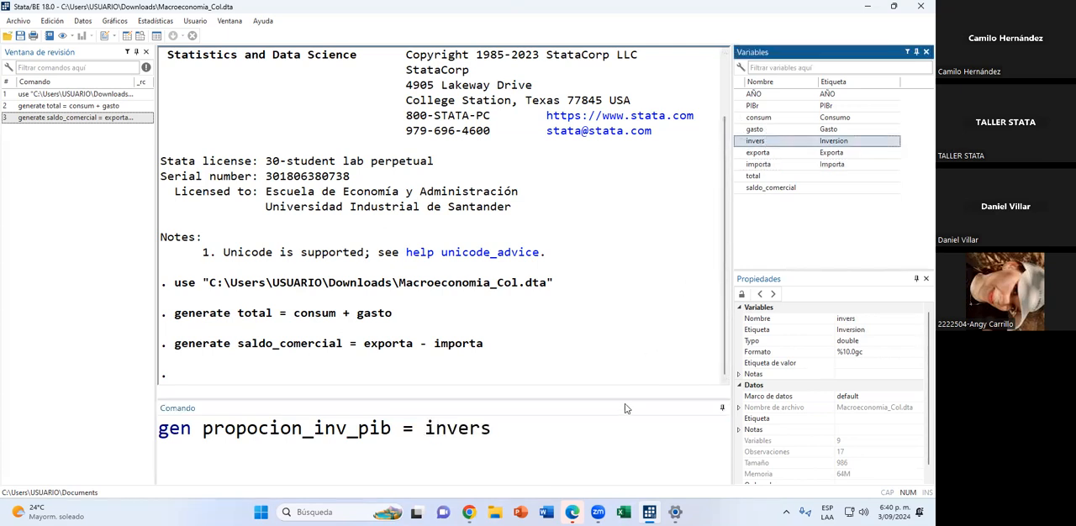
click(597, 441)
text(/)
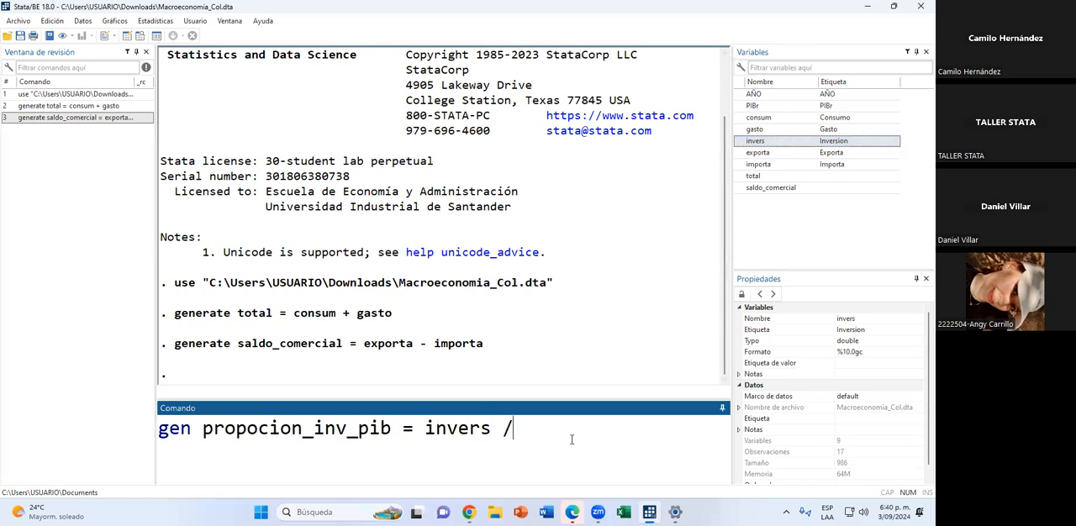
double_click(750, 108)
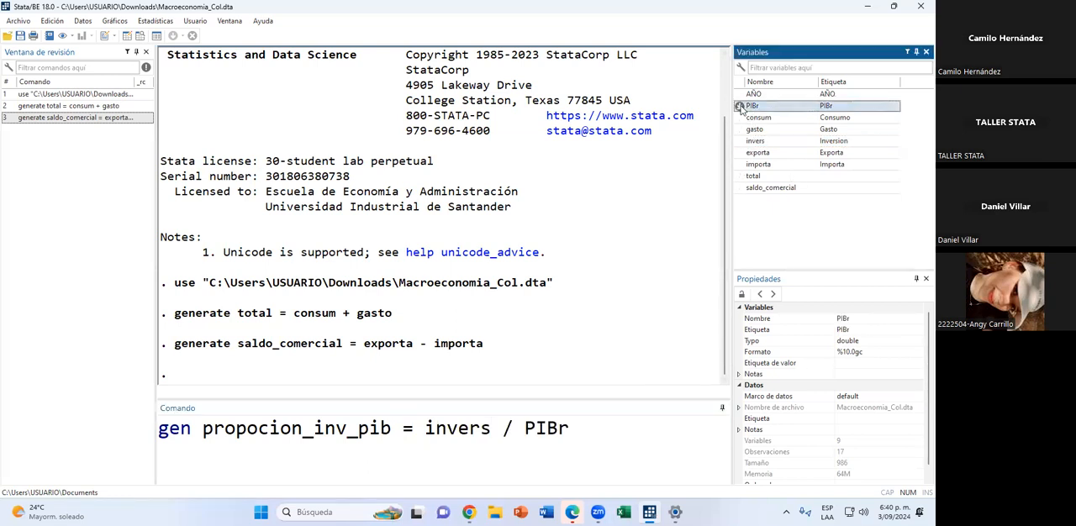
click(686, 428)
key(Return)
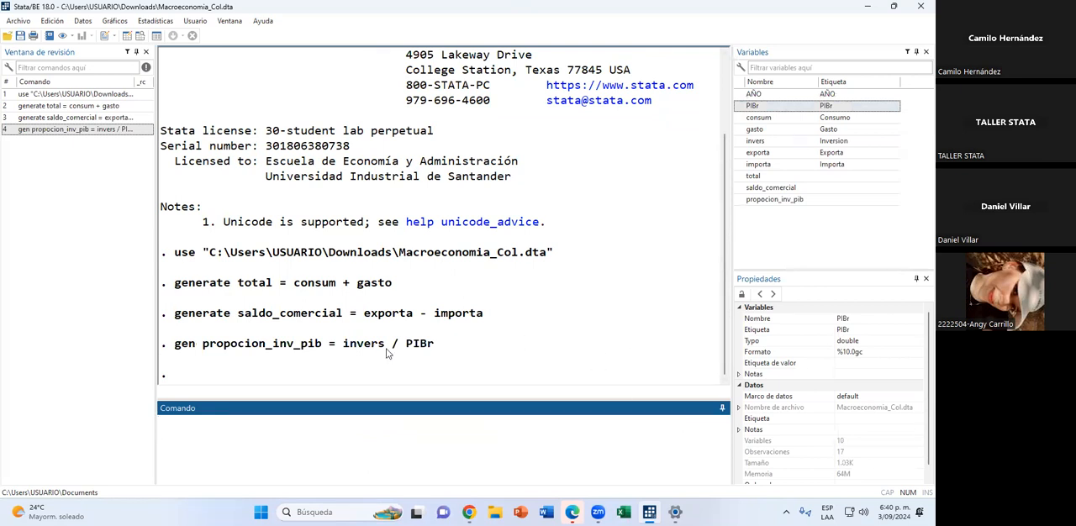
Browse the dataset to examine the propocion_inv_pib column, and return to the main Stata window.
click(140, 37)
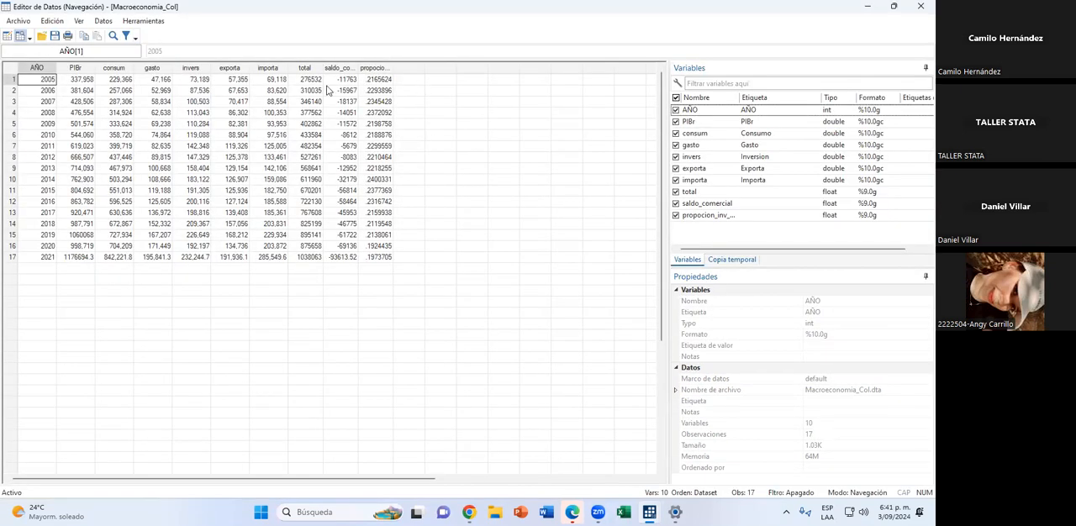
click(375, 68)
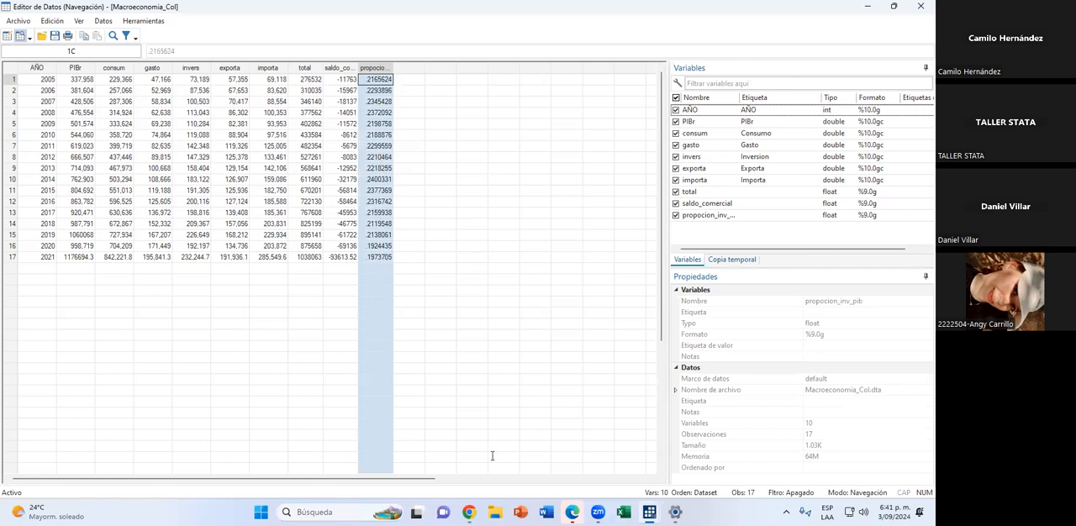
key(alt+Tab)
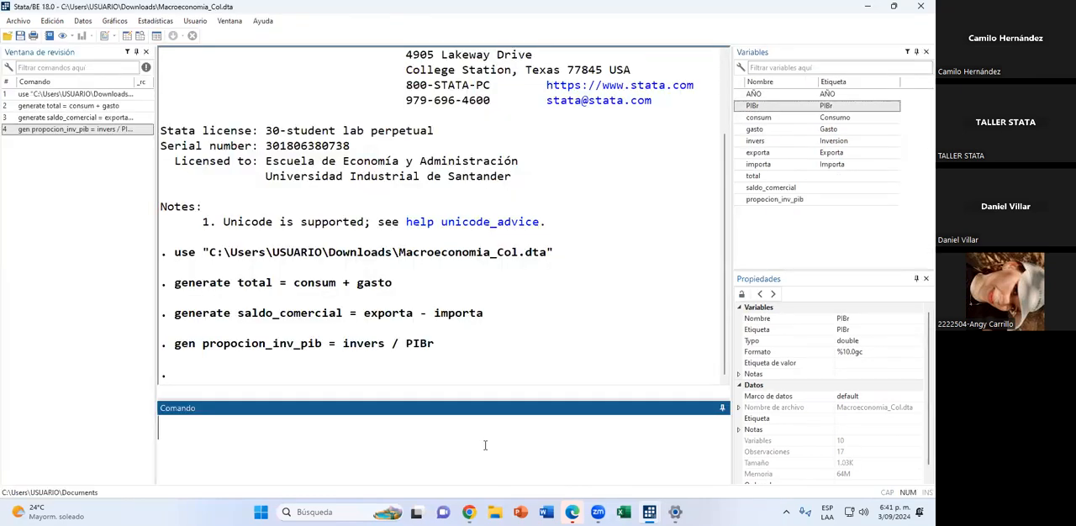
Enter the unfinished command gen gasto2 = gasto without running it, removing the extra equals sign after gen.
text(genr)
key(BackSpace)
text(= gasto2)
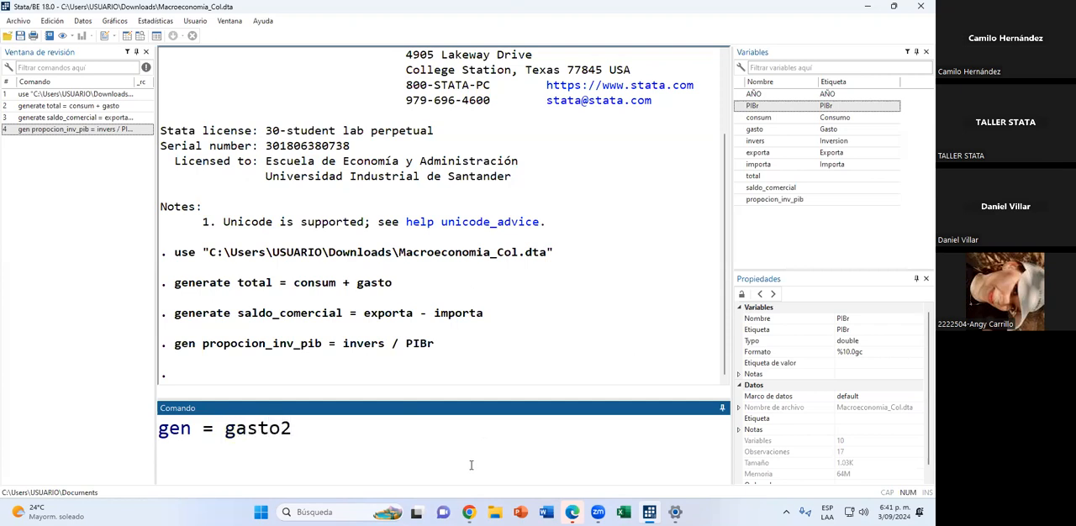
text( = gasto)
key(BackSpace)
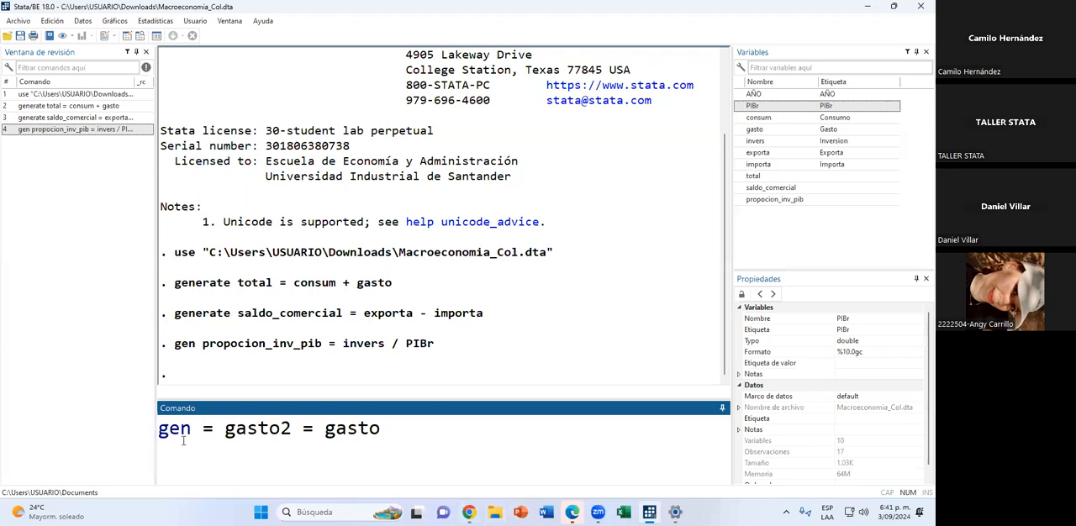
click(210, 473)
key(BackSpace)
key(BackSpace)
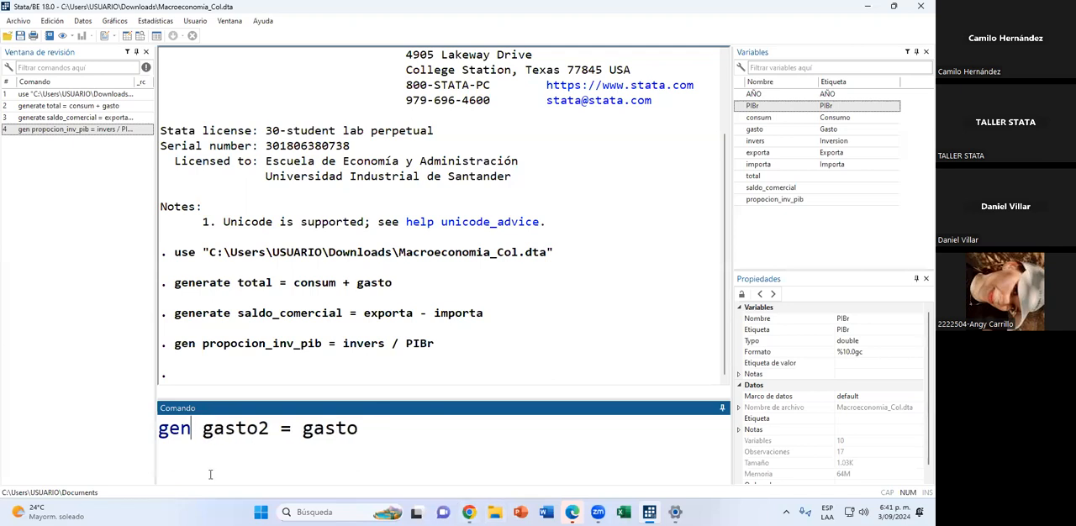
drag(205, 433, 317, 436)
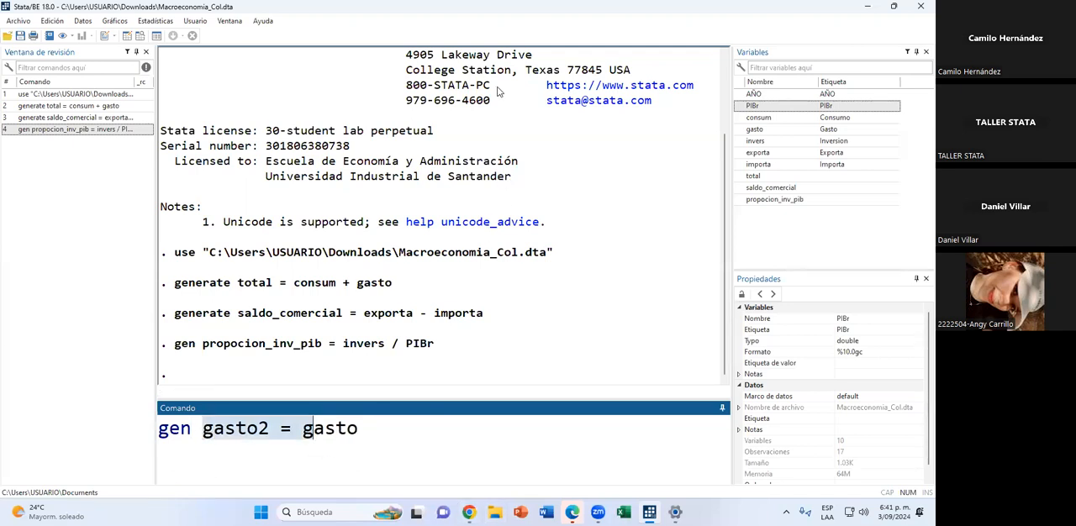
click(373, 434)
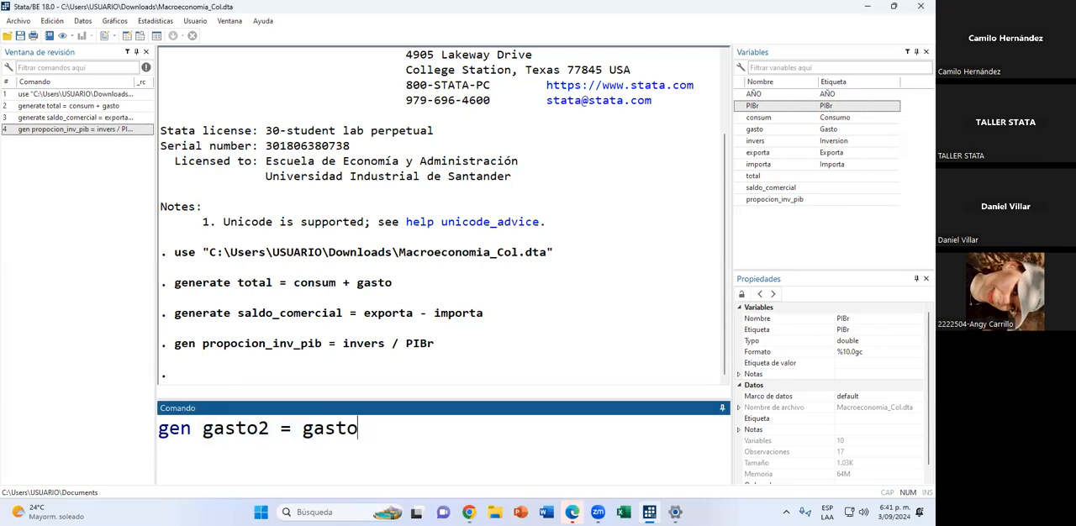
Switch to Chrome, search Google in a new tab for "simbolo de potencia", copy the ^ symbol from the answer, and return to Stata.
mouse_move(468, 512)
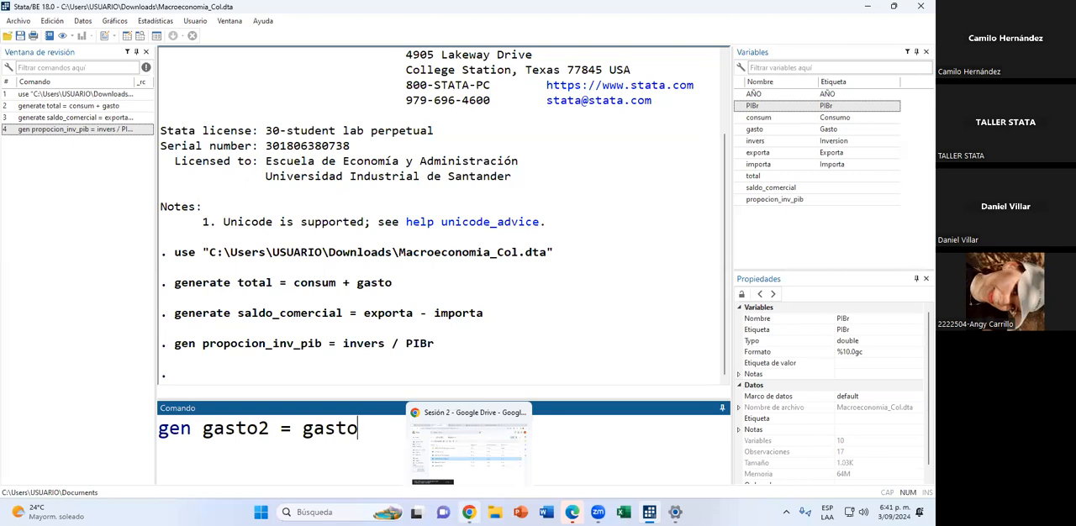
click(468, 446)
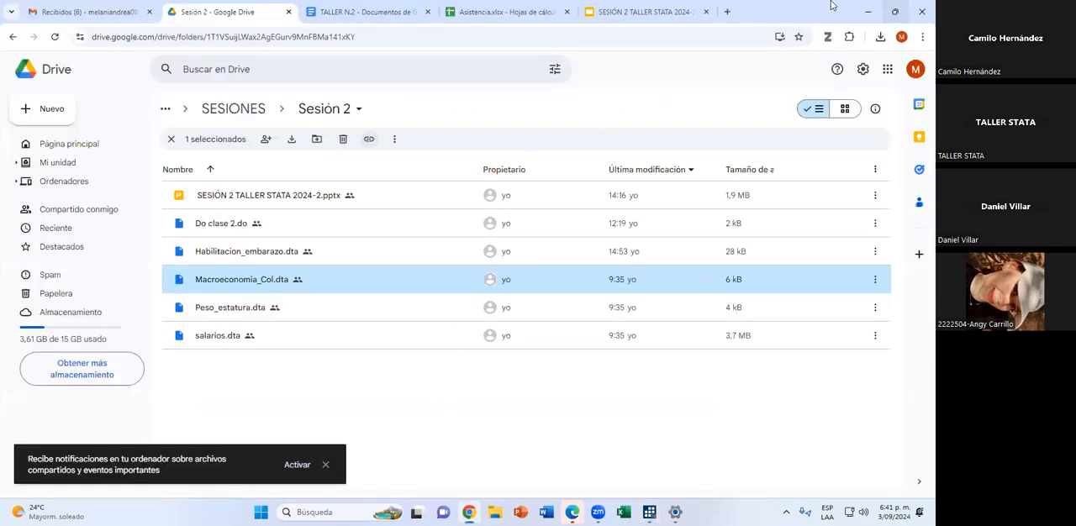
click(727, 11)
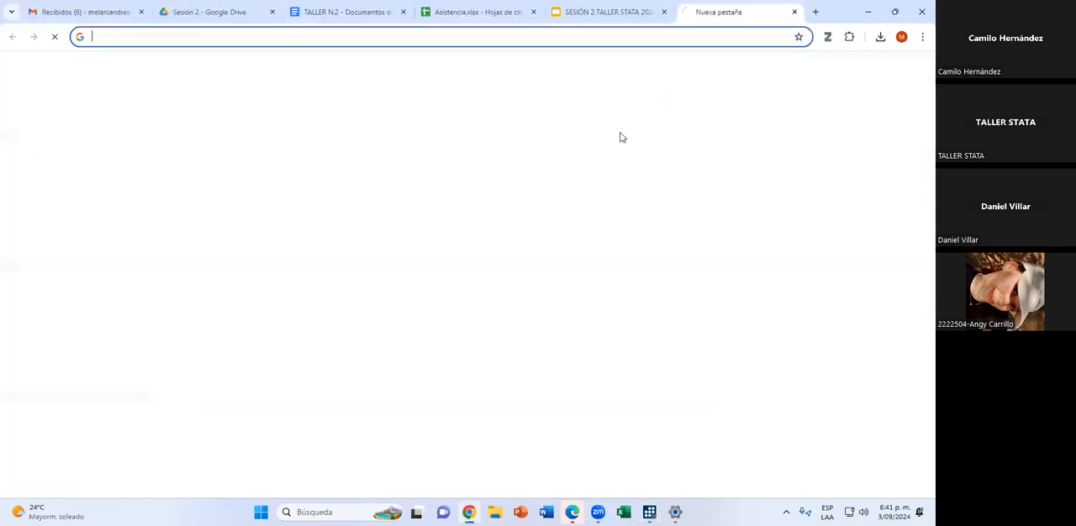
text(simbolo )
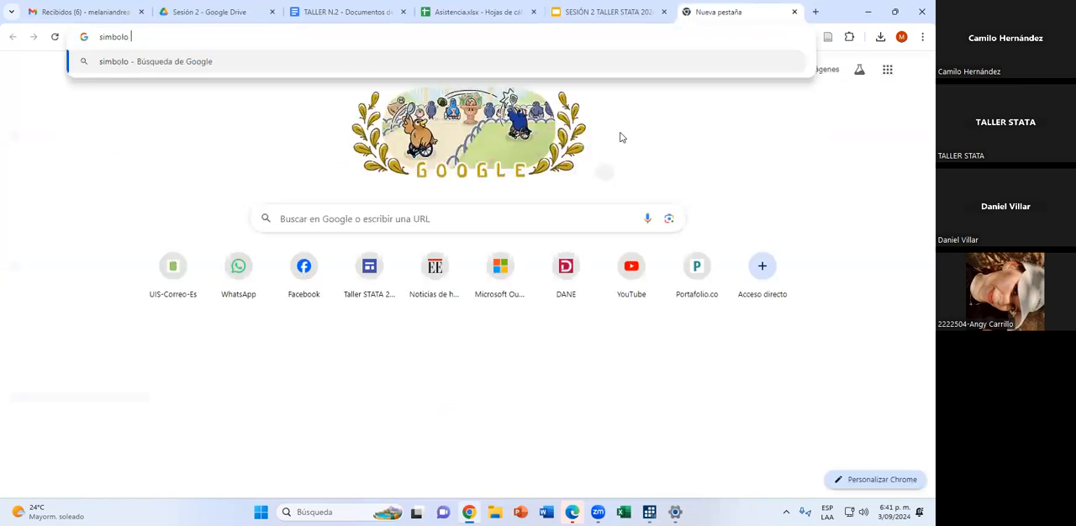
text(de potencia)
key(Return)
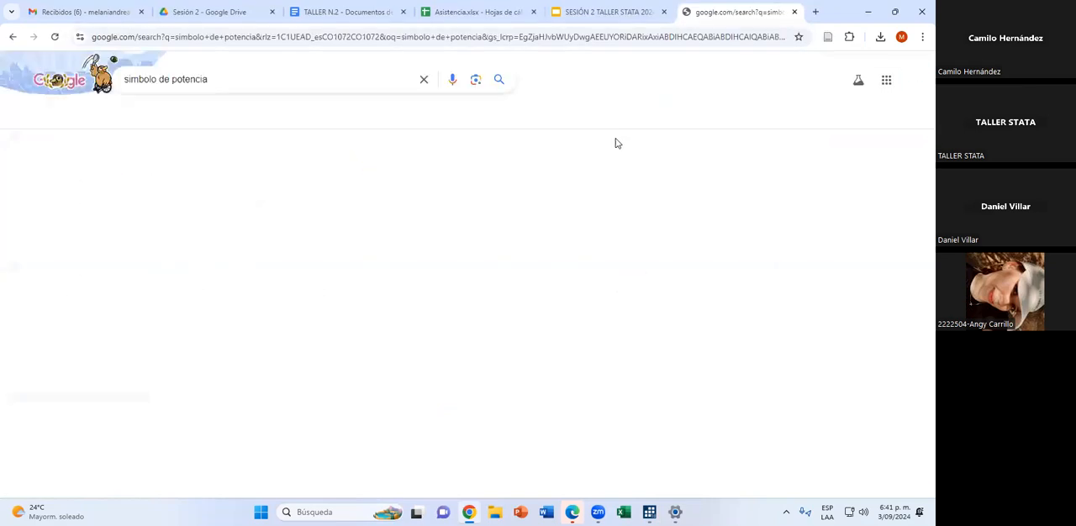
double_click(447, 183)
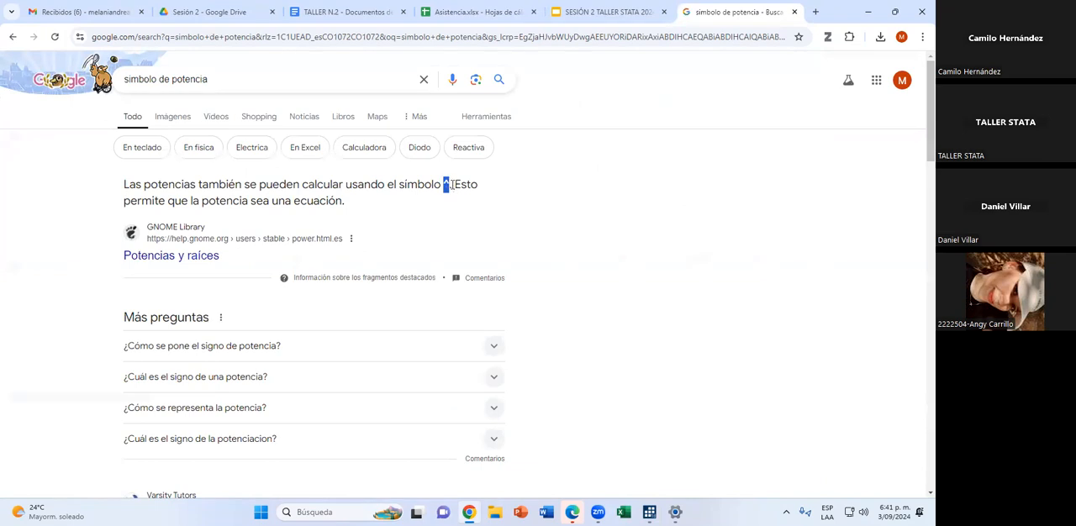
click(867, 11)
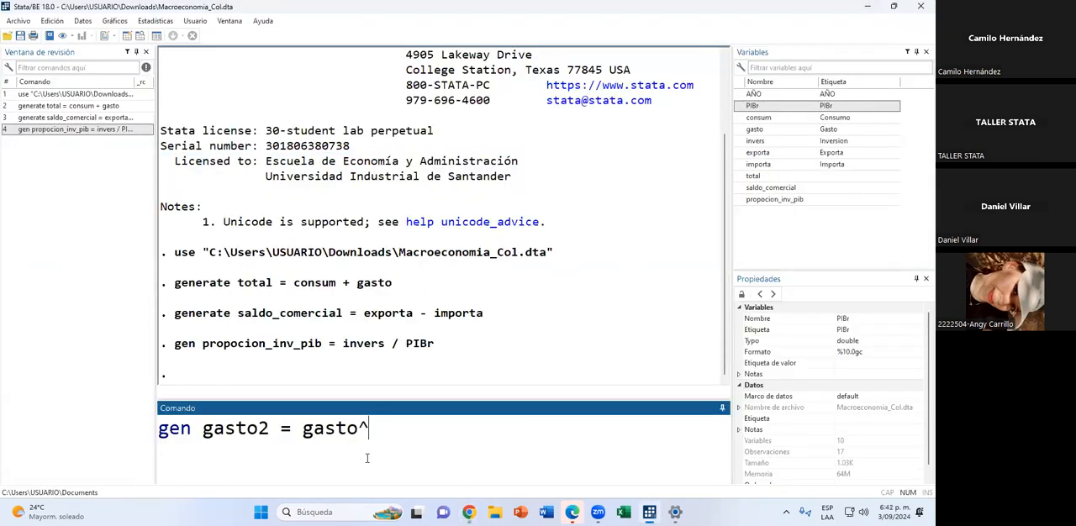
Complete the command as gen gasto2 = gasto^2 and run it to create the squared spending variable.
text(2)
click(522, 116)
key(Return)
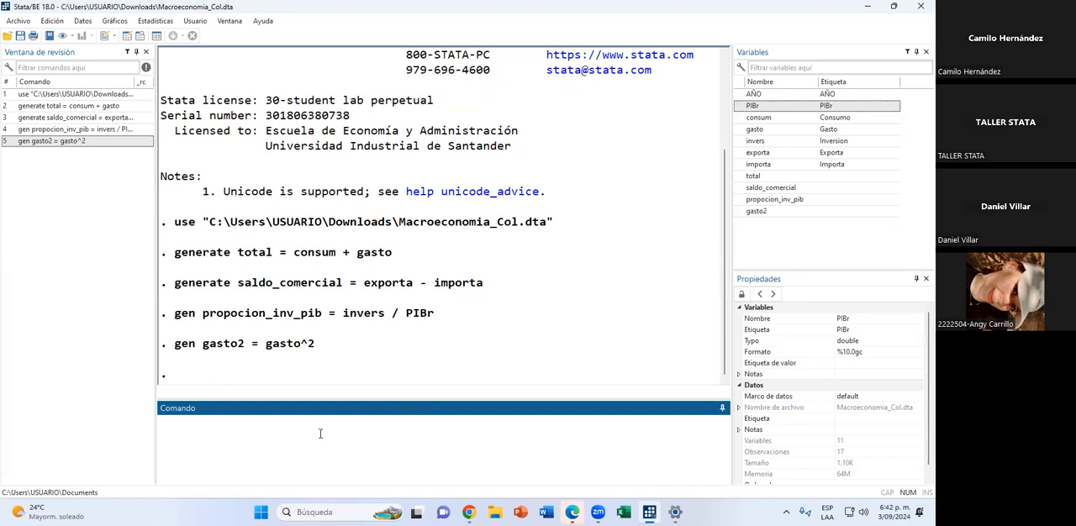
Browse the dataset to examine all values of the gasto2 column, and close the data editor.
click(143, 36)
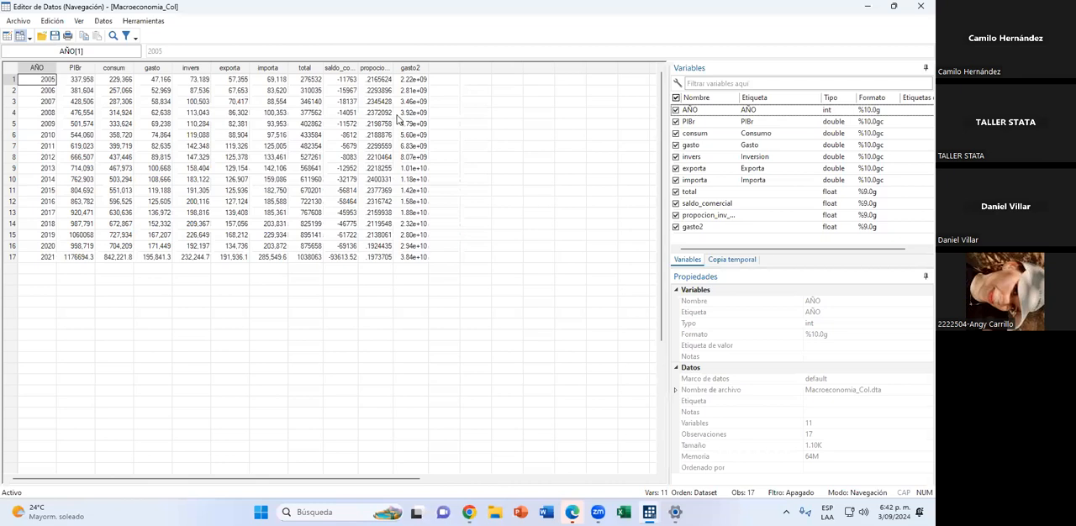
drag(408, 79, 412, 257)
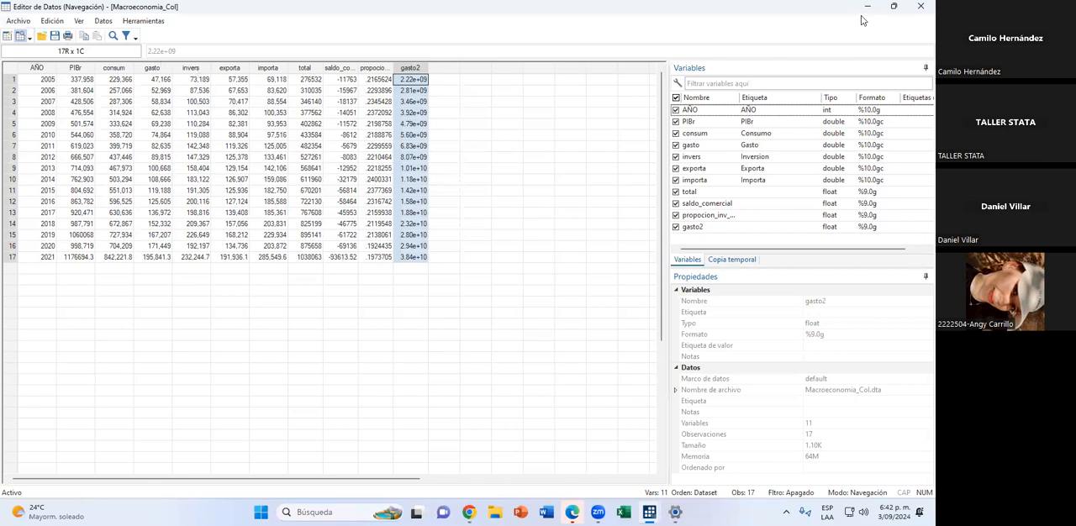
click(919, 7)
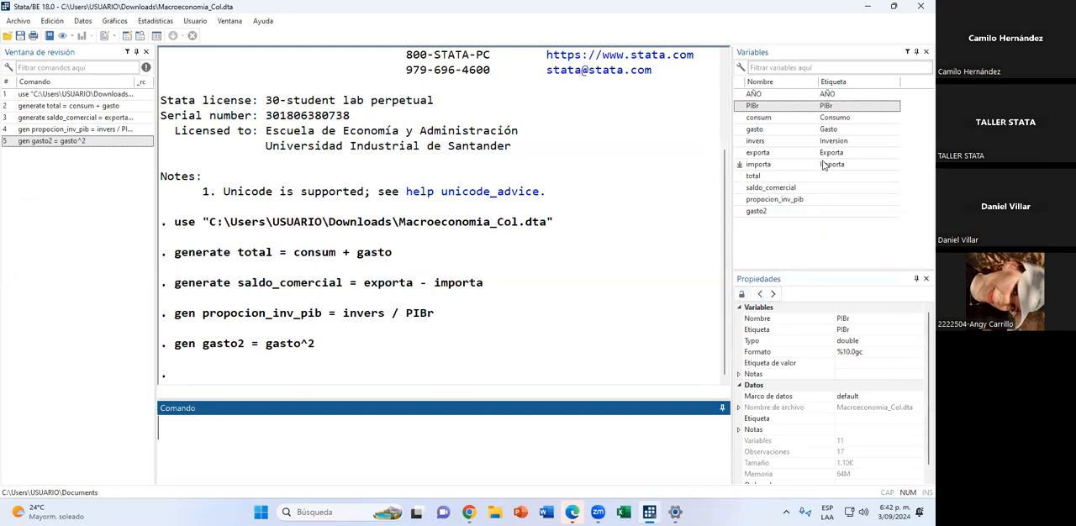
Label the variable total as "inversion + gasto" in its properties.
click(804, 181)
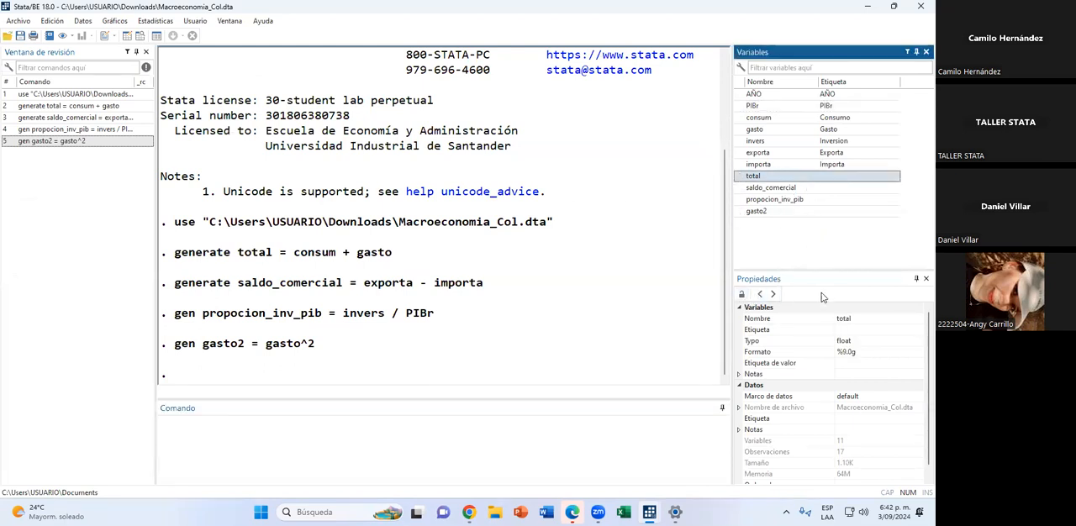
click(855, 330)
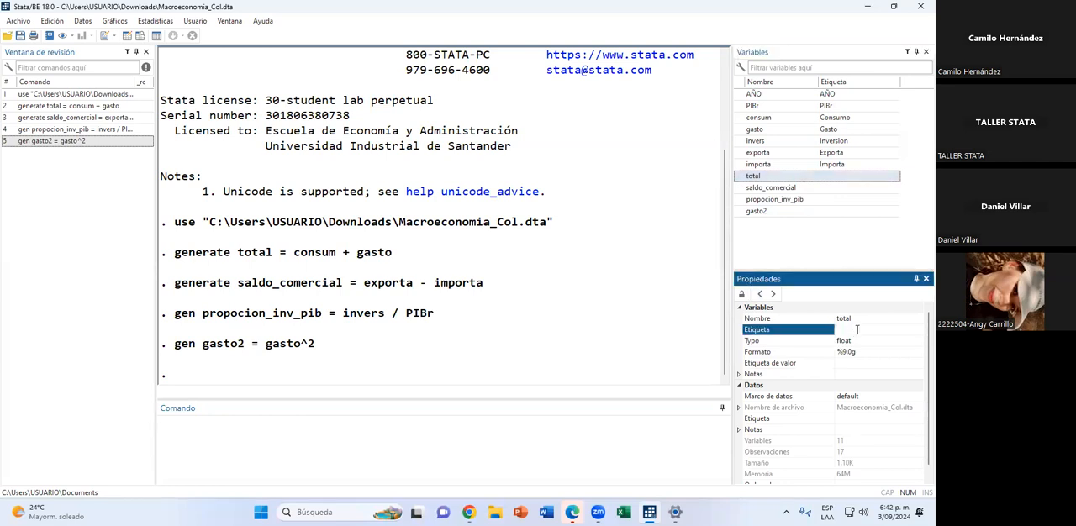
text(inversion + gasto)
key(Return)
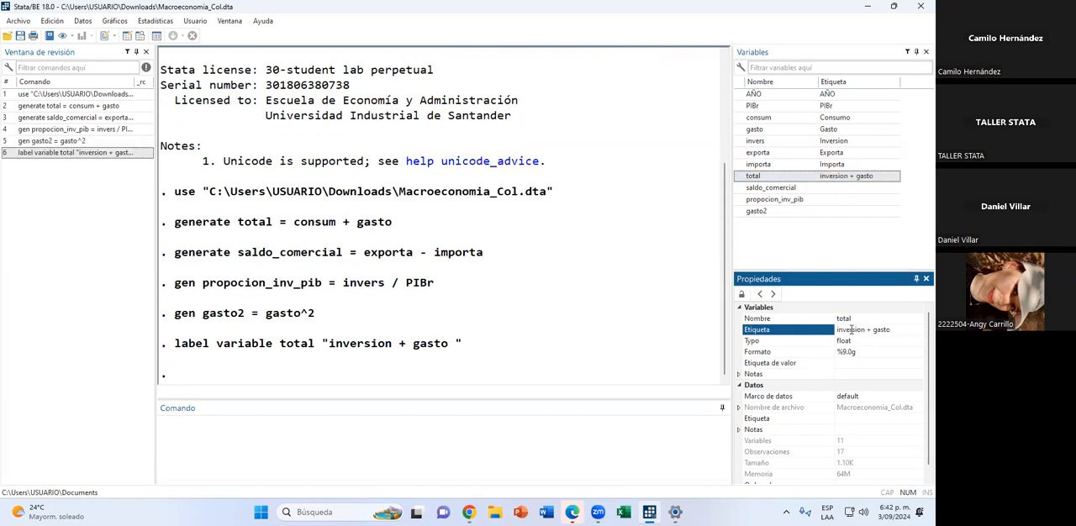
Label the variable saldo_comercial as "exportaciones - importaciones" in its properties.
click(830, 188)
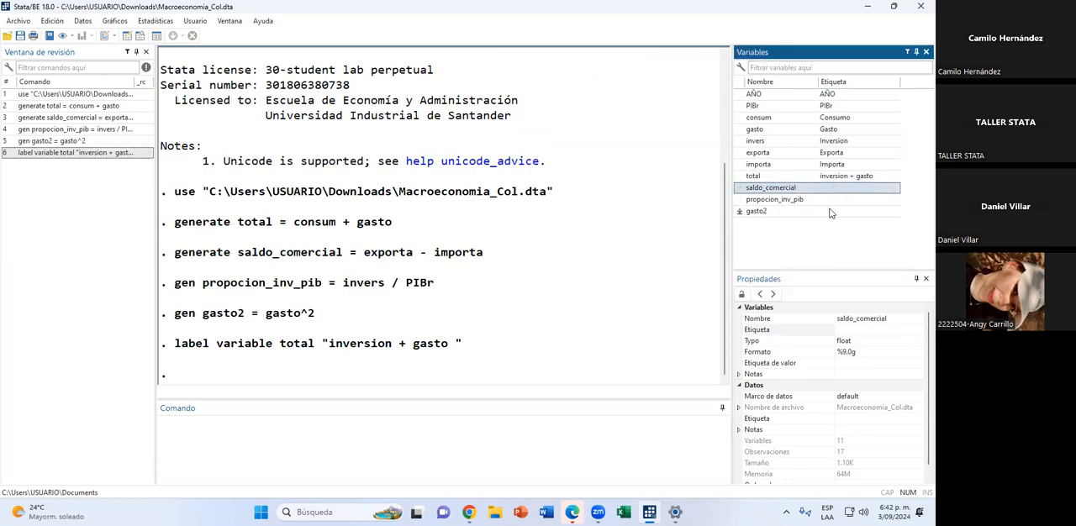
click(853, 330)
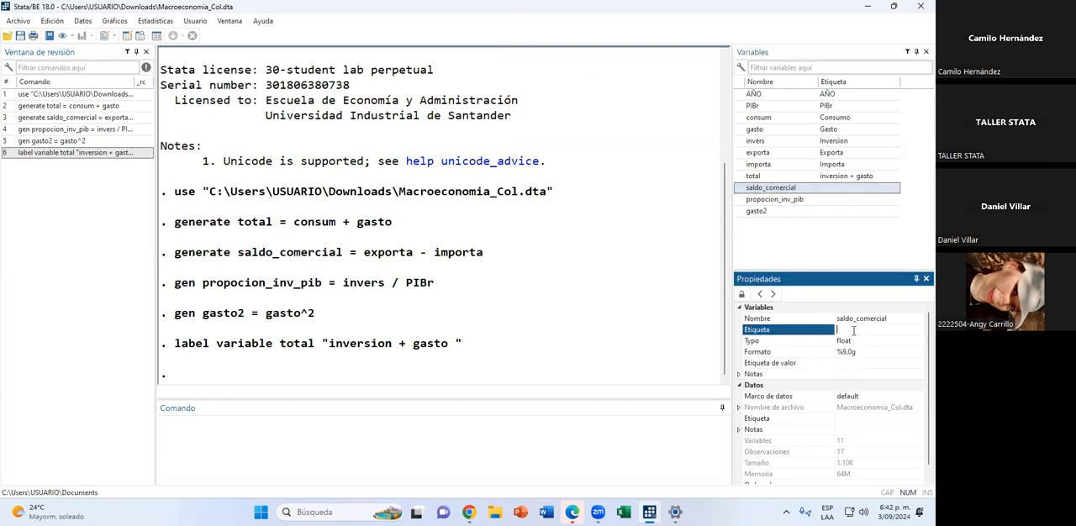
text(expo)
text(rtaciones - importaciones)
key(Return)
Label the variable propocion_inv_pib as "poporción de la inversión con respecto al PIB" in its properties.
click(839, 200)
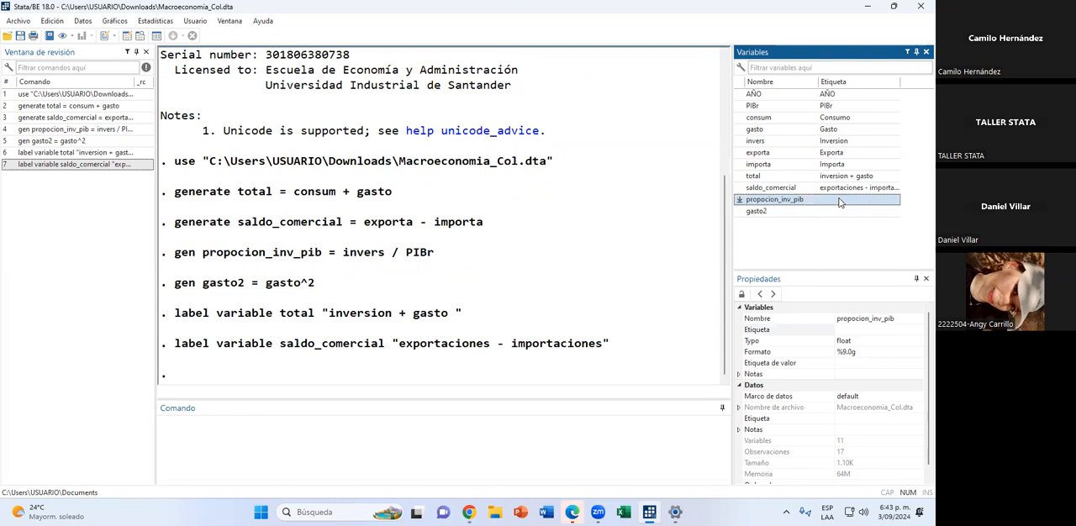
click(882, 329)
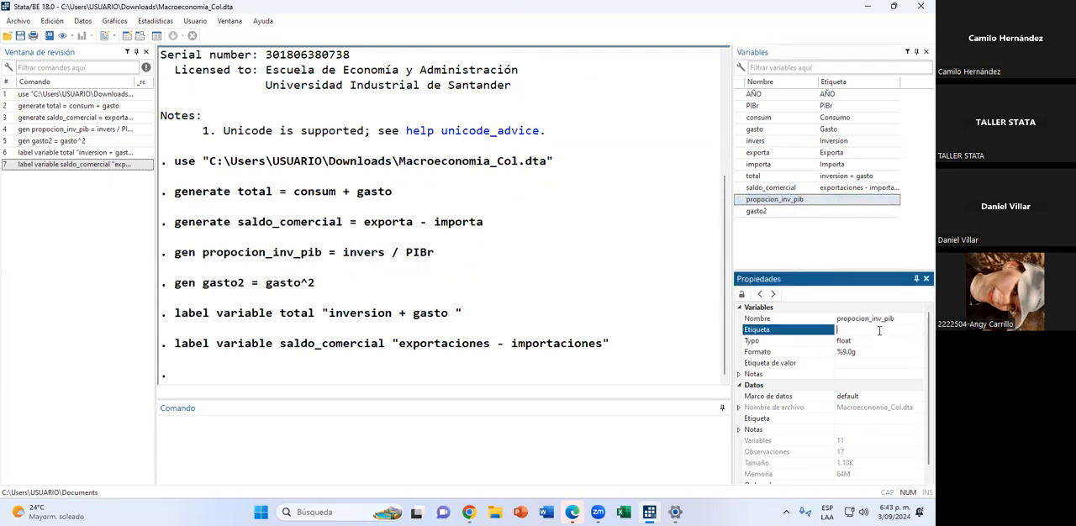
text(poporci)
text(ón de la inver)
text(sión con respecto a)
text(l PIB)
key(Return)
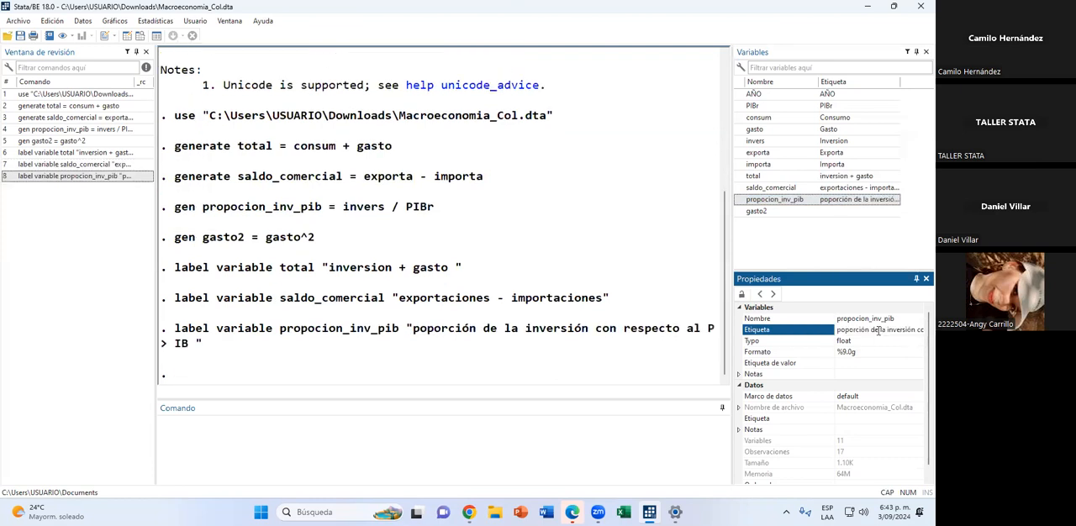
Label the variable gasto2 as "Gasto al cuadrado" in its properties.
click(813, 215)
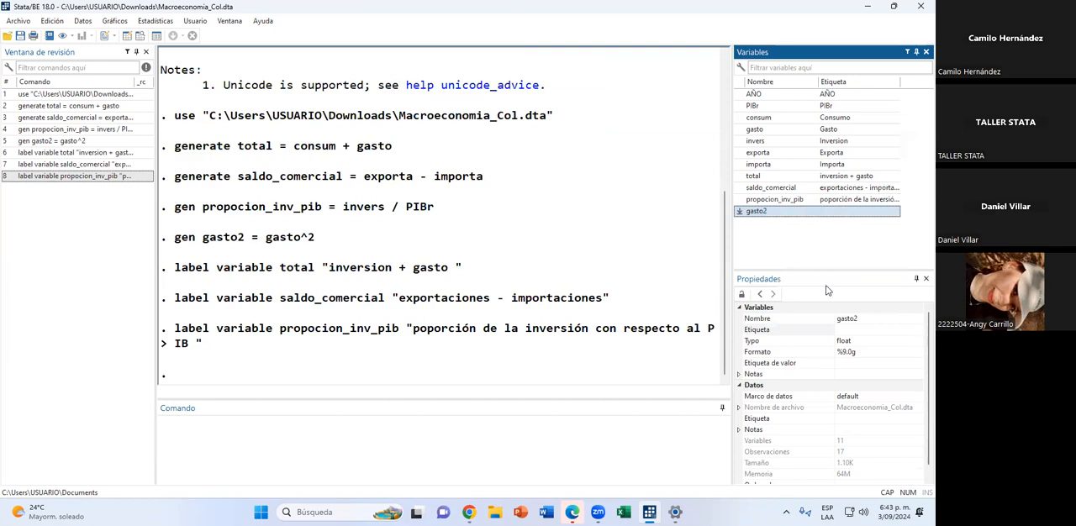
click(858, 330)
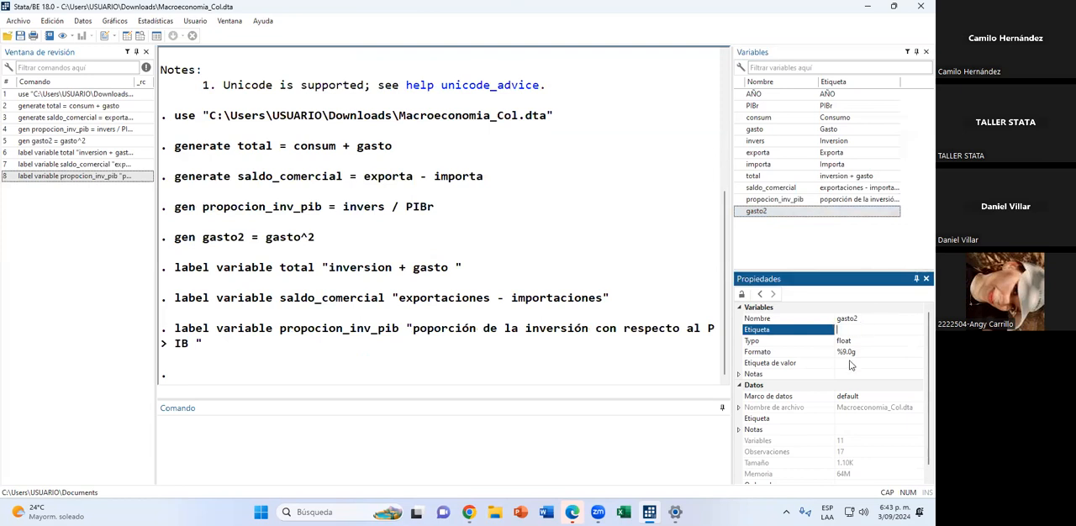
text(GASA)
key(BackSpace)
key(BackSpace)
text(asto al cuadrado)
key(Return)
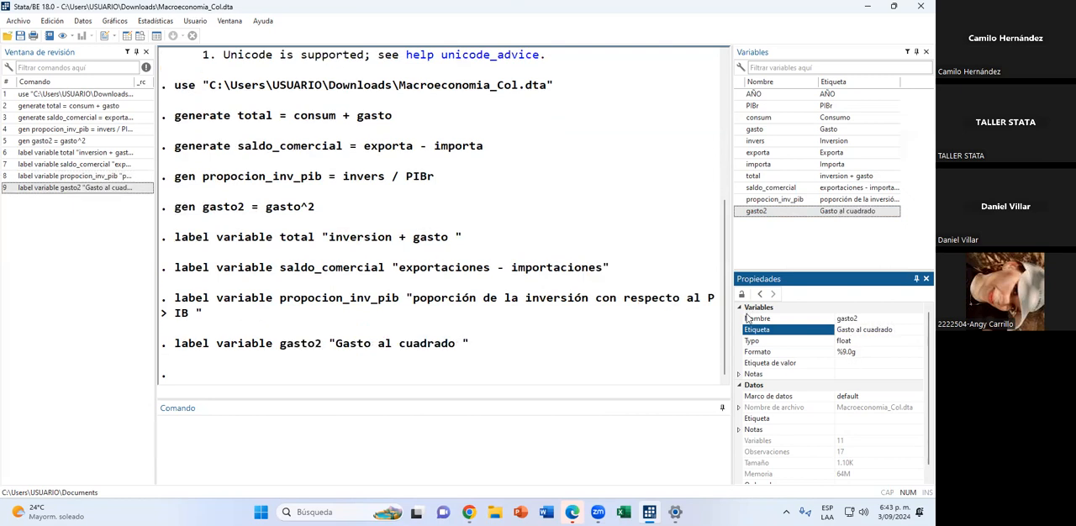
click(570, 358)
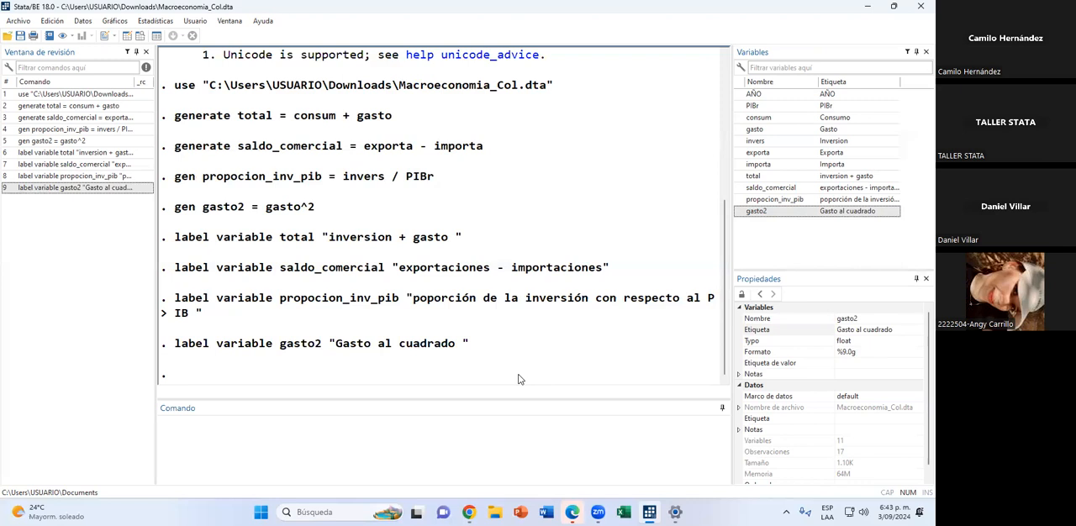
Open the dataset in the data browser, pin the AÑO variable, and check the columns further along beside it.
click(140, 35)
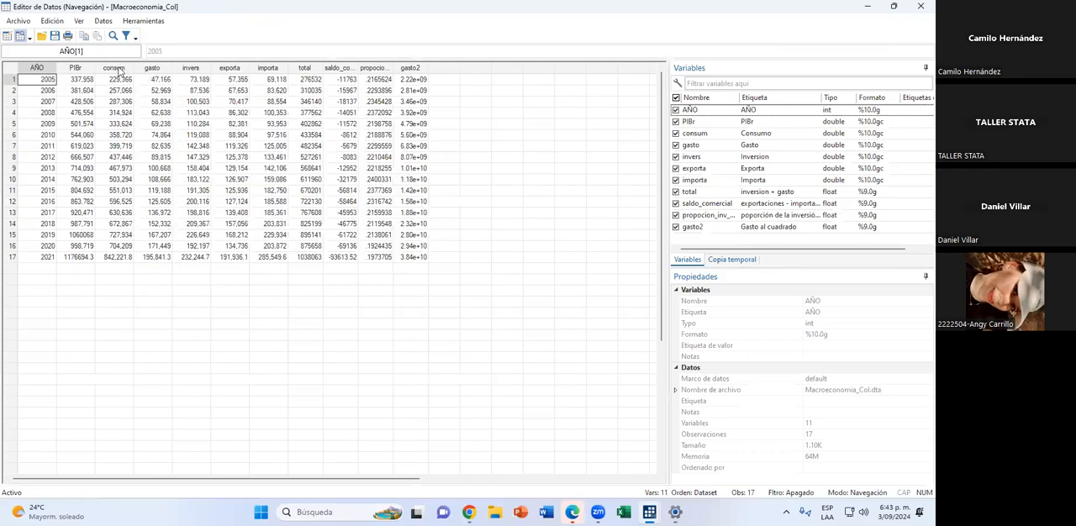
right_click(41, 67)
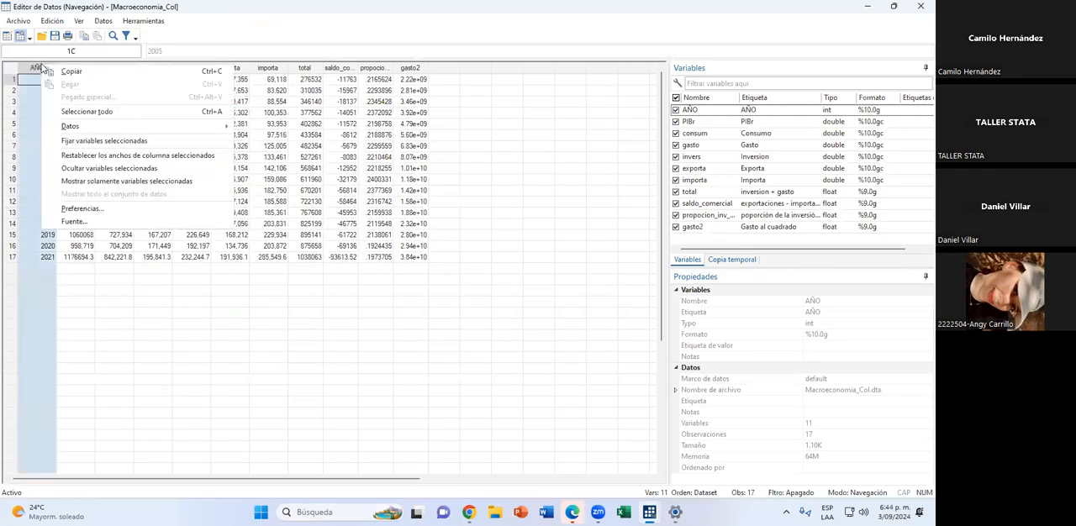
right_click(130, 36)
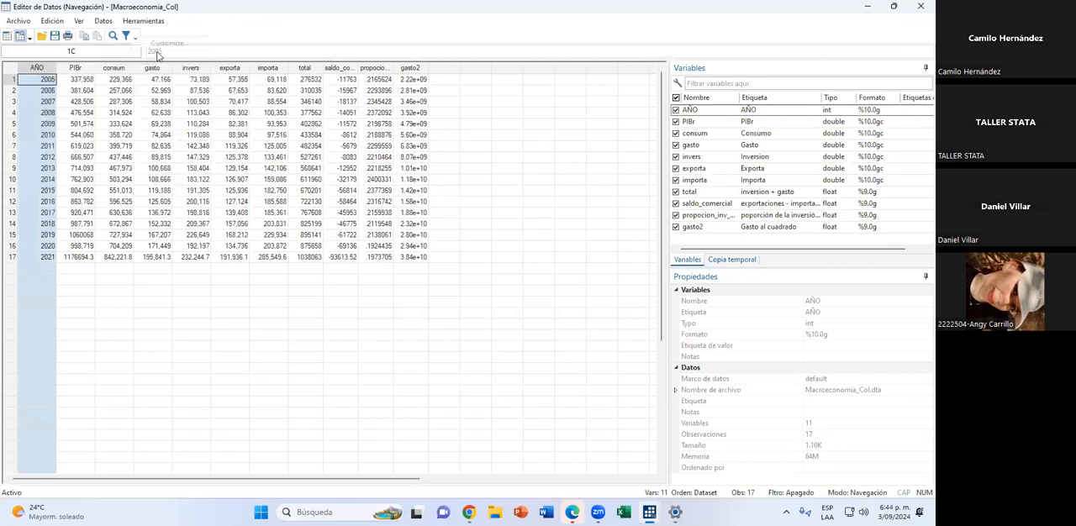
right_click(110, 68)
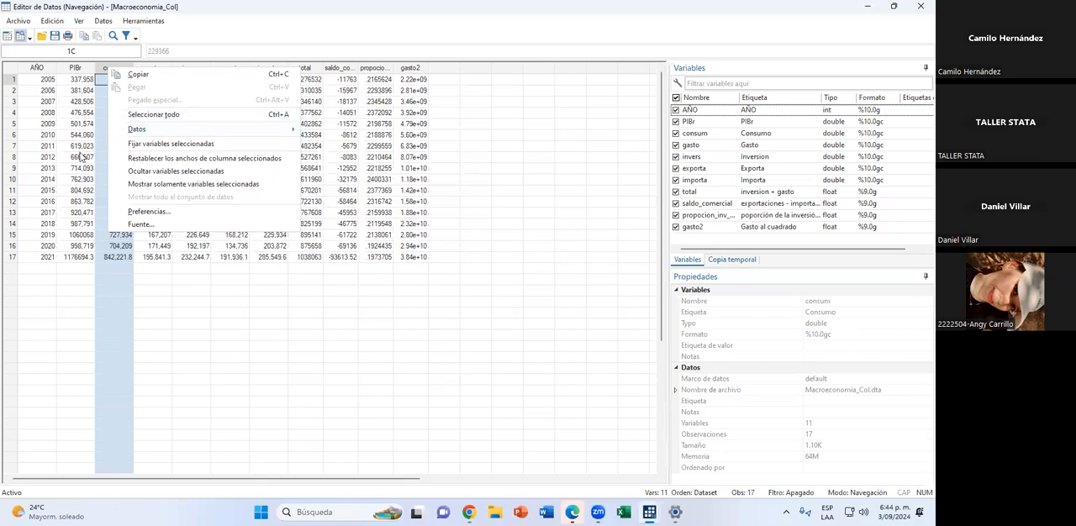
click(50, 72)
right_click(50, 72)
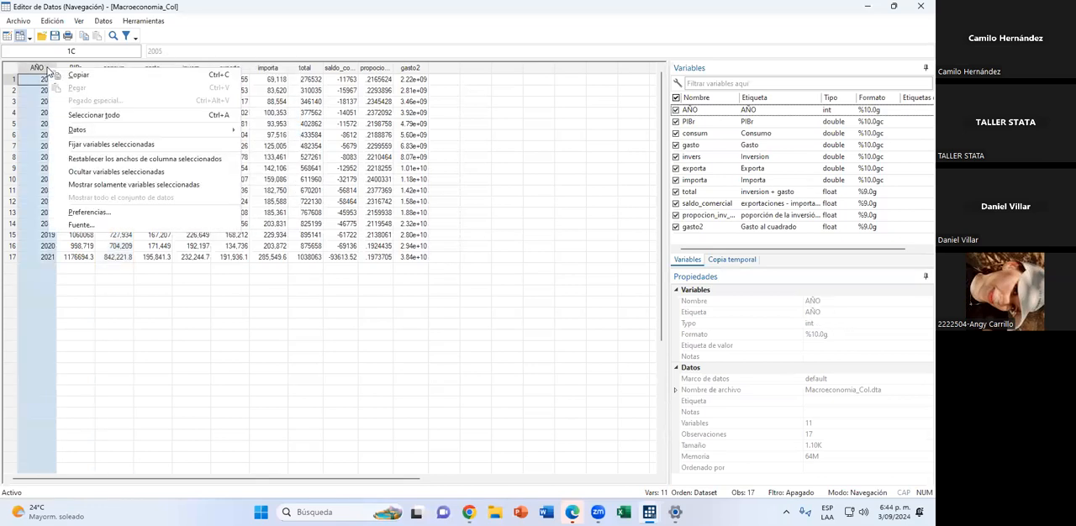
click(111, 144)
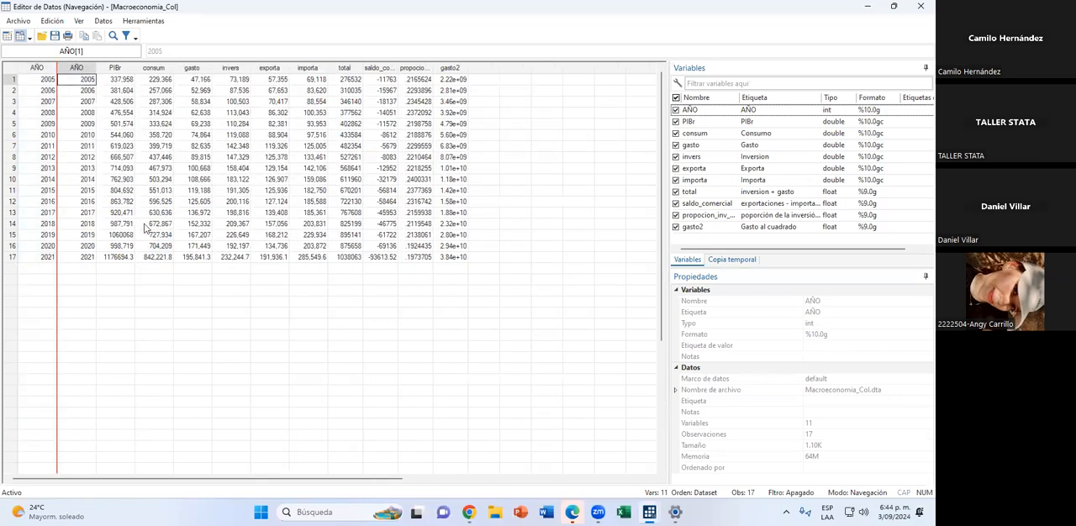
drag(334, 486, 468, 485)
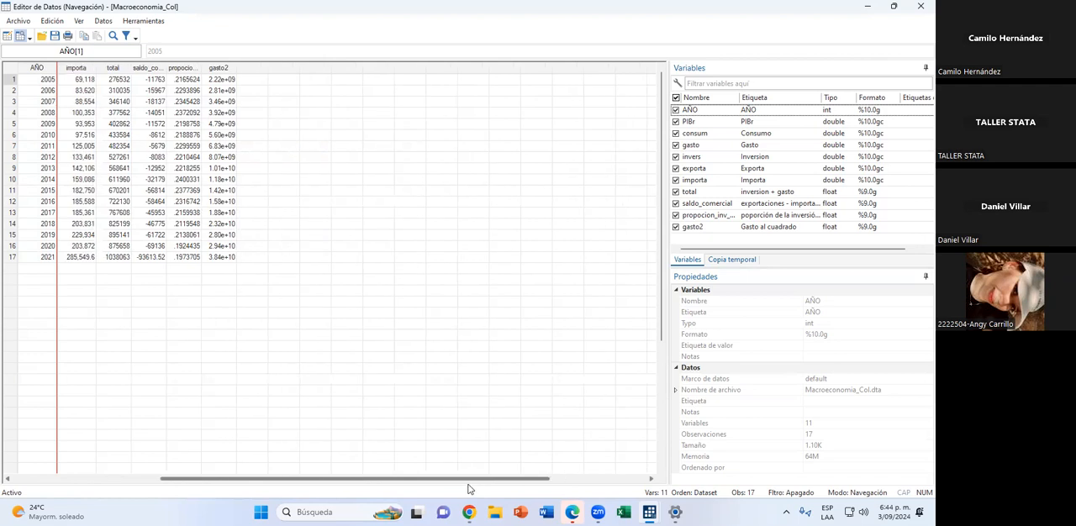
click(89, 81)
Clear the pinned variables in the data browser and pin the AÑO variable again.
drag(326, 483, 180, 468)
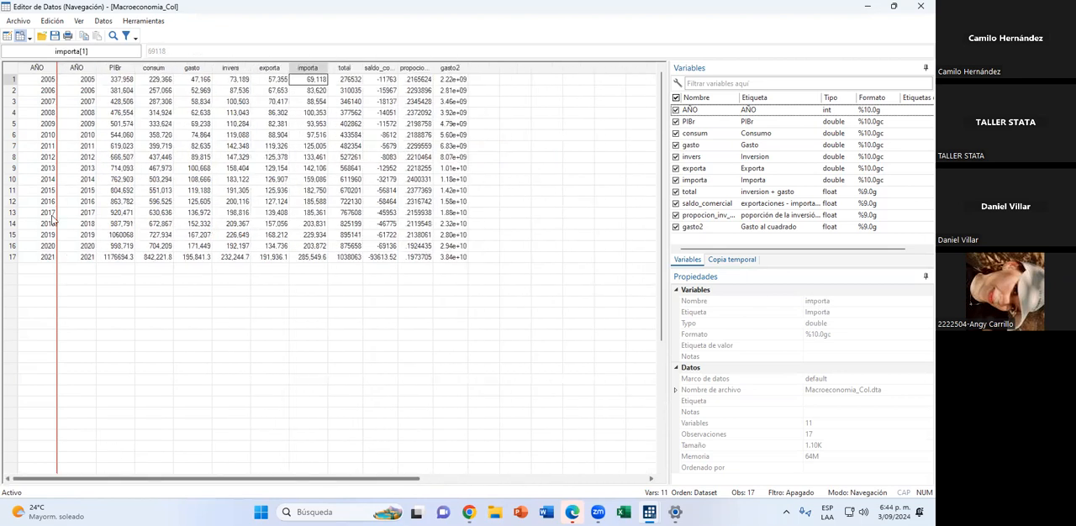
click(44, 71)
right_click(44, 70)
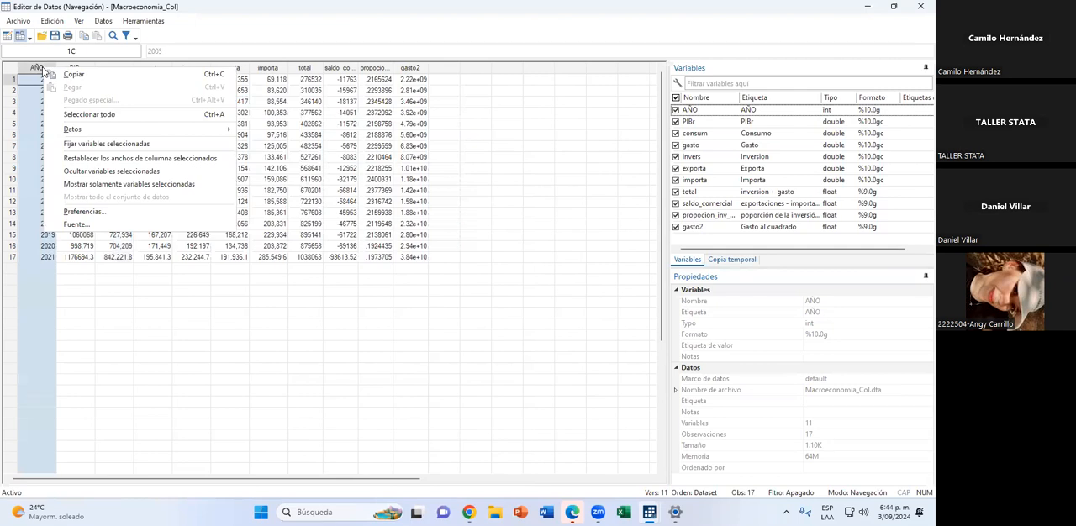
click(105, 144)
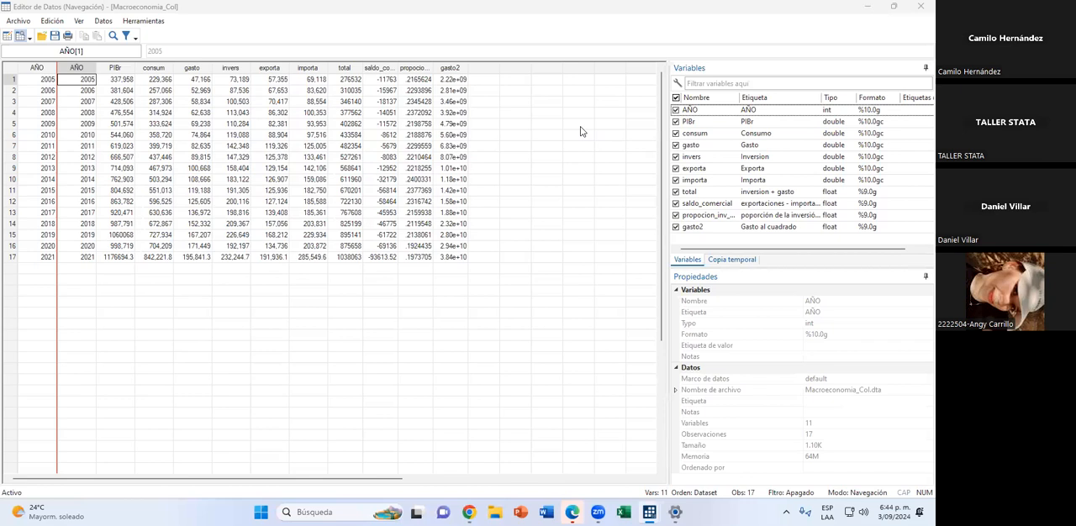
right_click(75, 71)
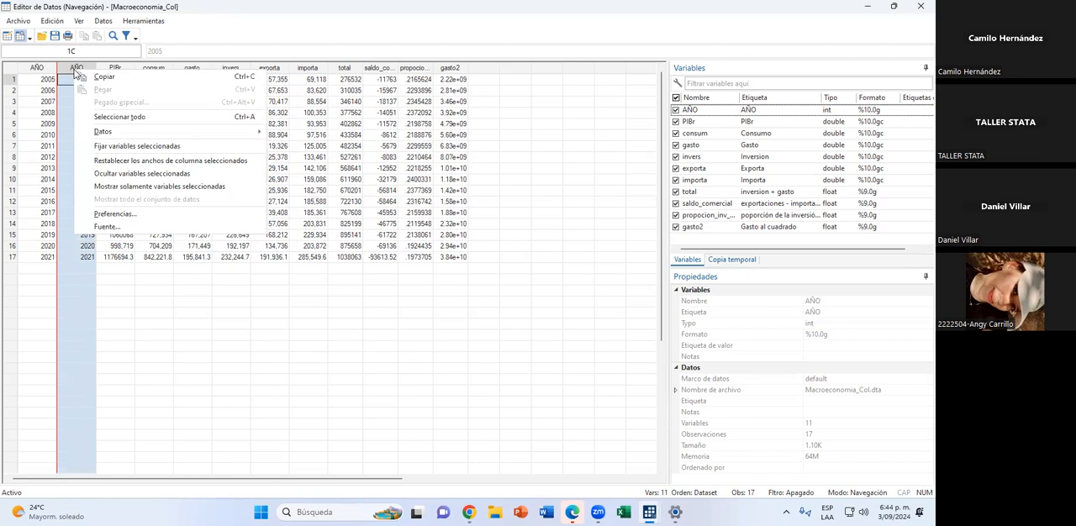
click(78, 65)
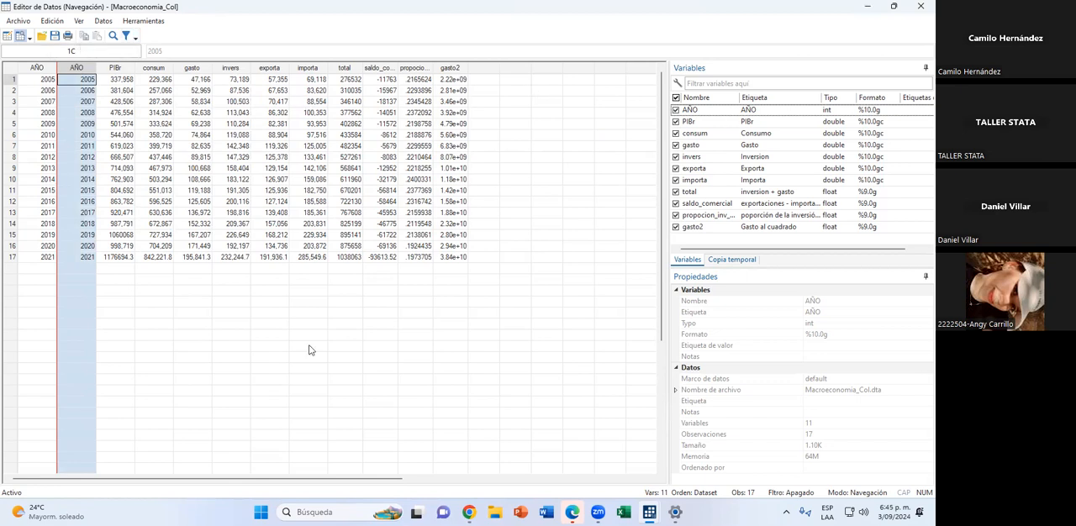
Return to the main Stata window and review the generate and label variable commands in the results, including the arithmetic operators used.
key(alt+Tab)
scroll(348, 317, up, 1)
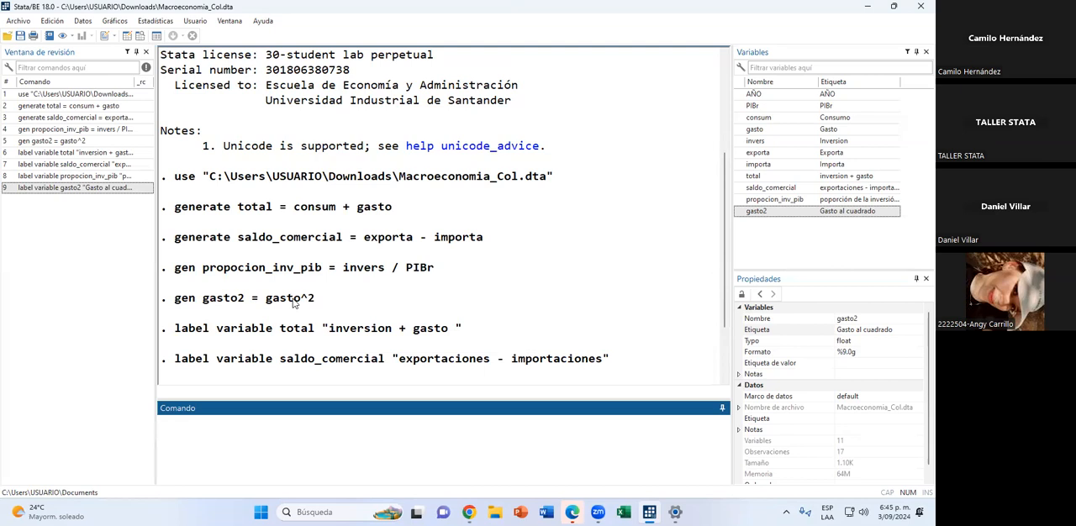
drag(265, 300, 461, 328)
scroll(220, 263, down, 2)
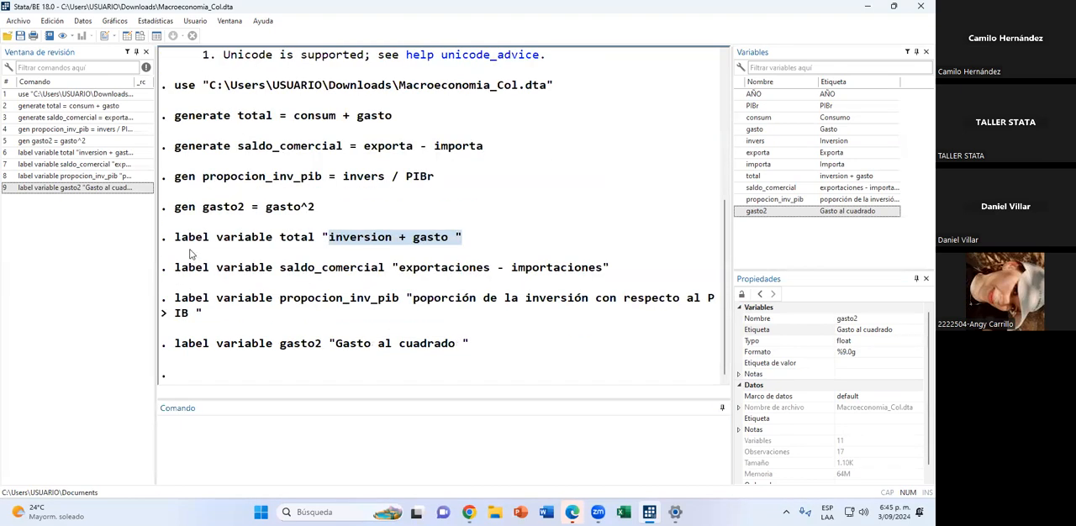
drag(175, 237, 480, 375)
click(513, 380)
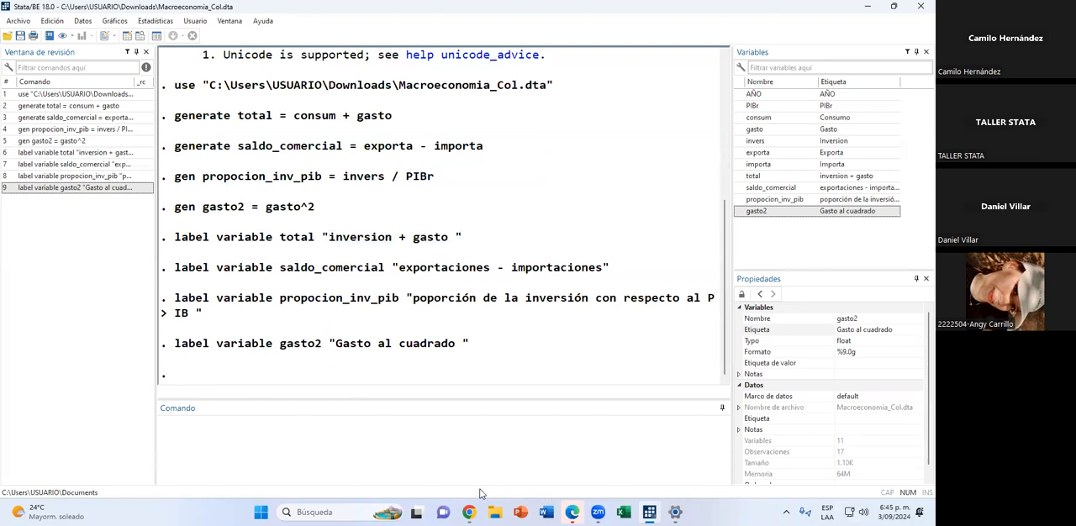
scroll(437, 381, up, 1)
scroll(437, 380, down, 1)
drag(420, 147, 426, 148)
Run count if PIBr==100000, and examine the PIBr column in the data browser.
click(366, 466)
text(count)
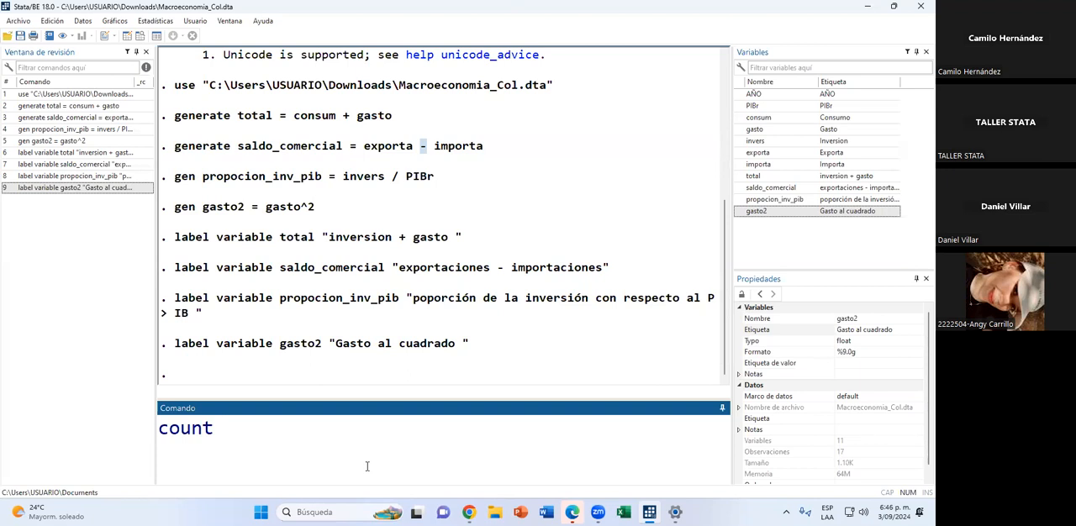
text(if)
click(751, 106)
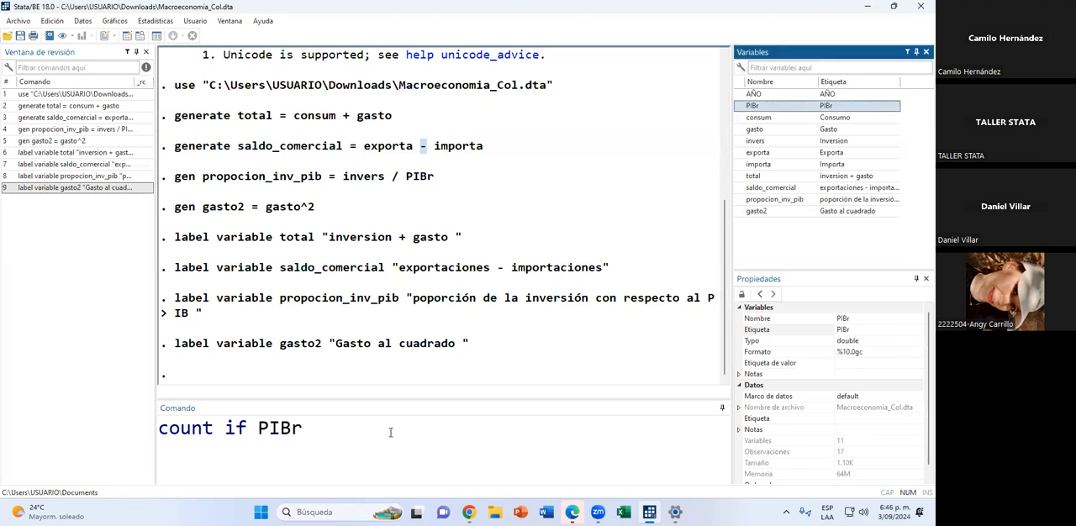
text(==)
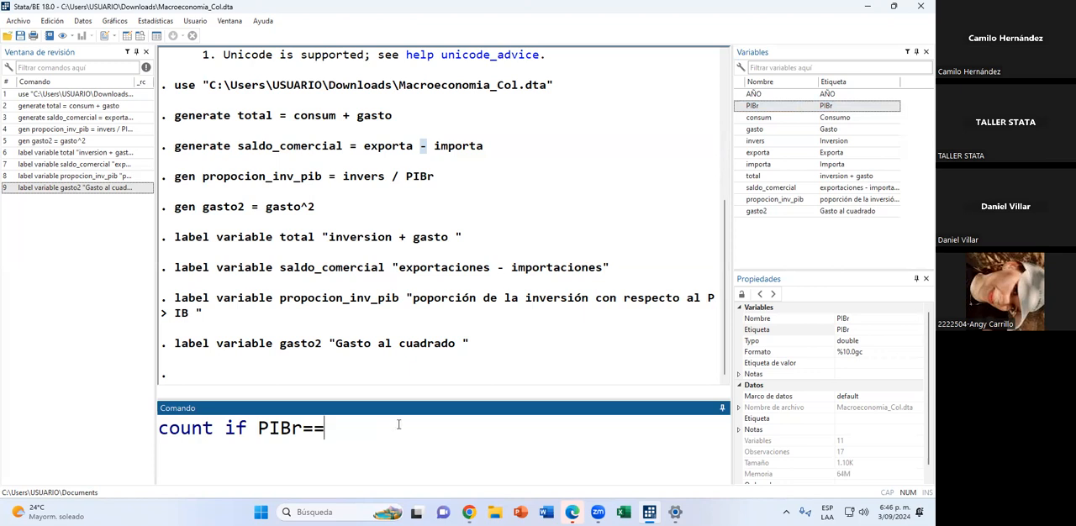
text(100000)
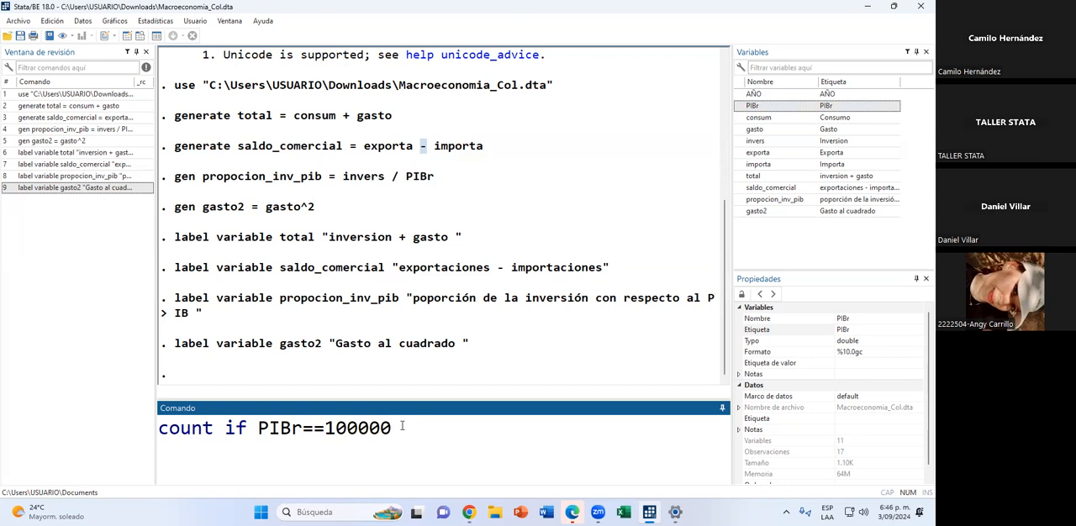
key(Return)
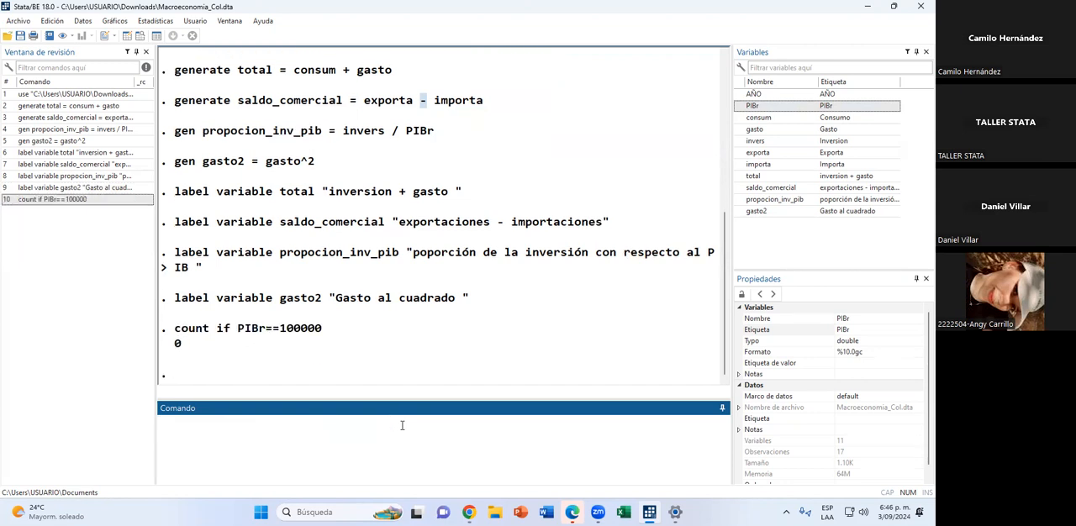
click(140, 35)
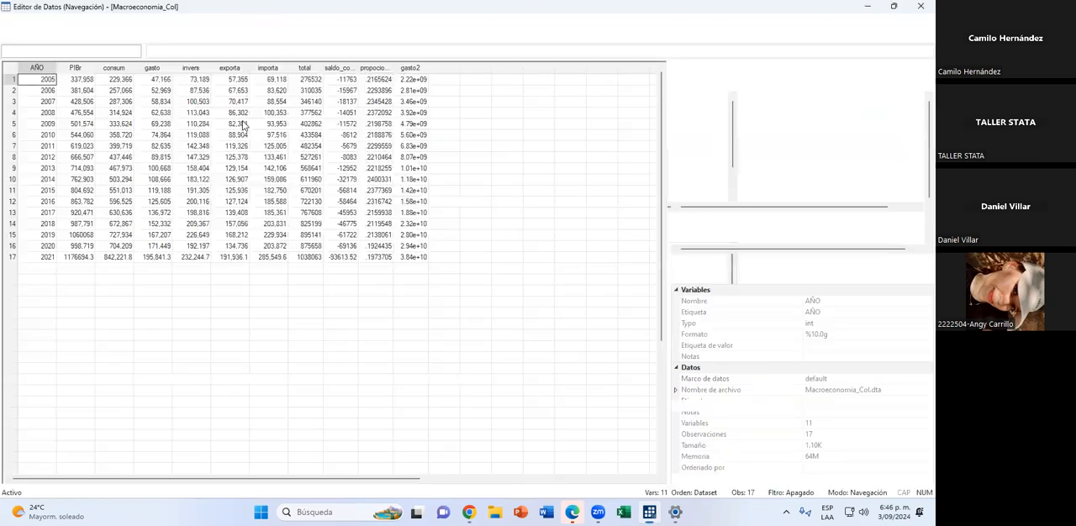
drag(84, 82, 69, 263)
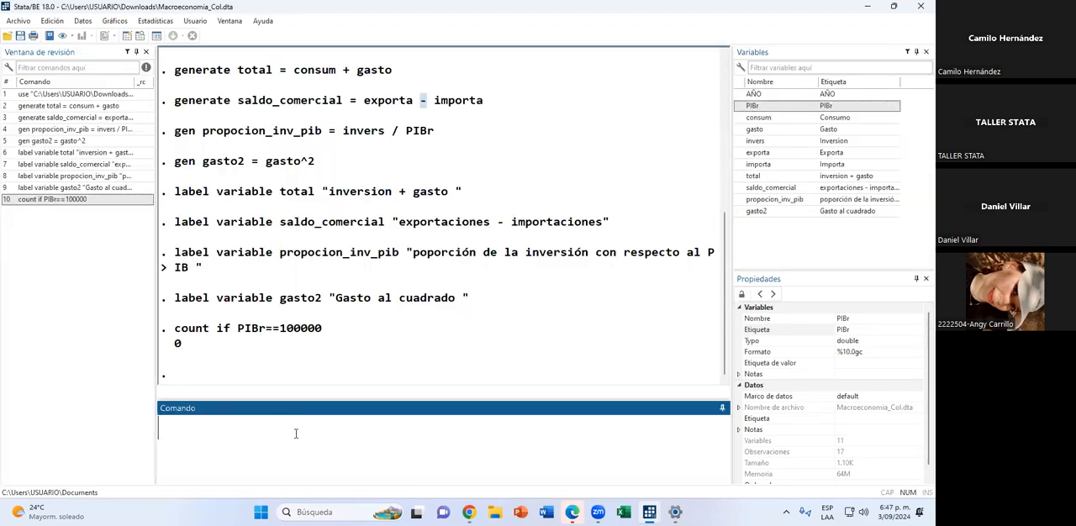
Begin a list command with the condition saldo_comercial !=0, without running it.
text(list if)
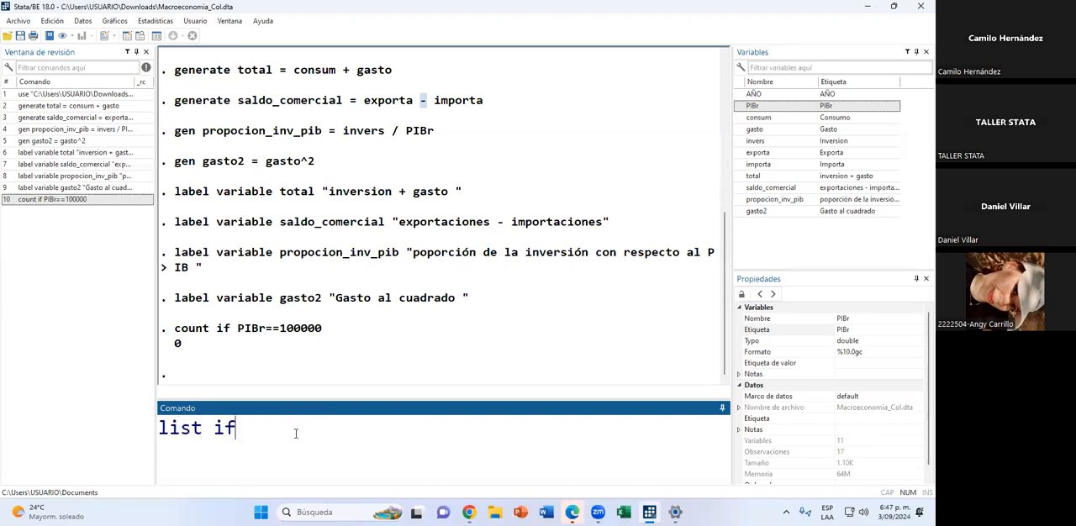
double_click(746, 188)
click(439, 429)
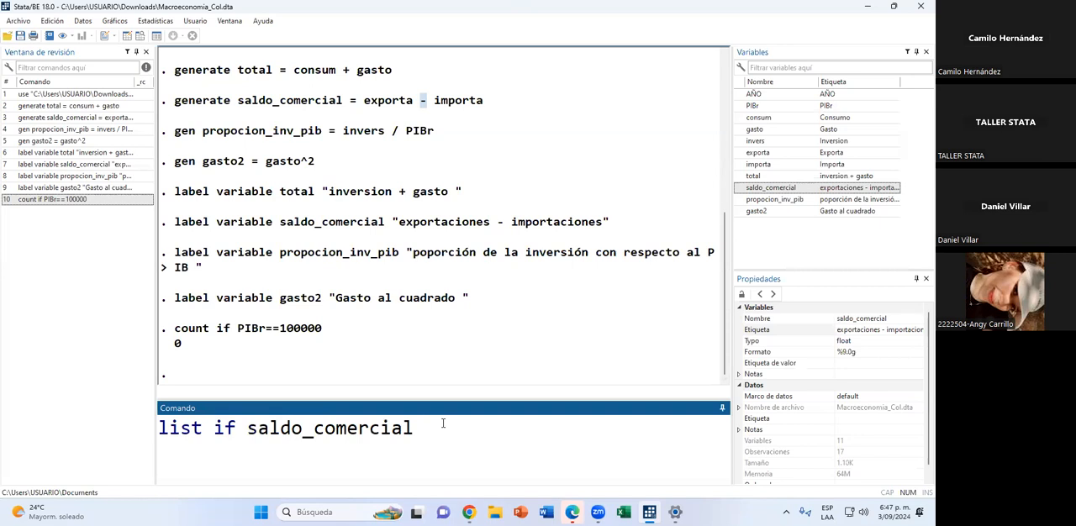
text(!=0)
Append the & operator to the list command and consult the "Operadores en STATA" table in the session slides in Chrome.
click(468, 511)
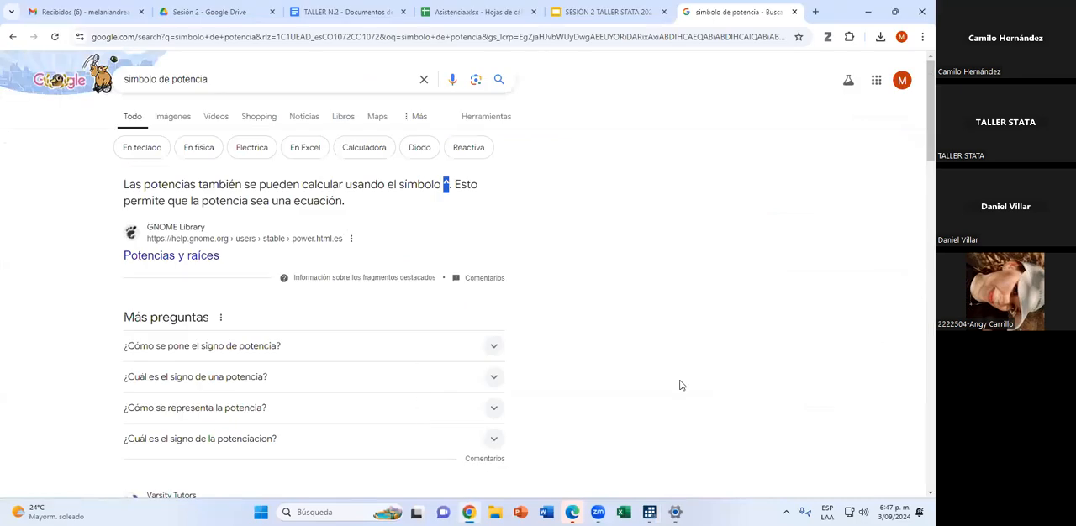
key(alt+Tab)
text(&)
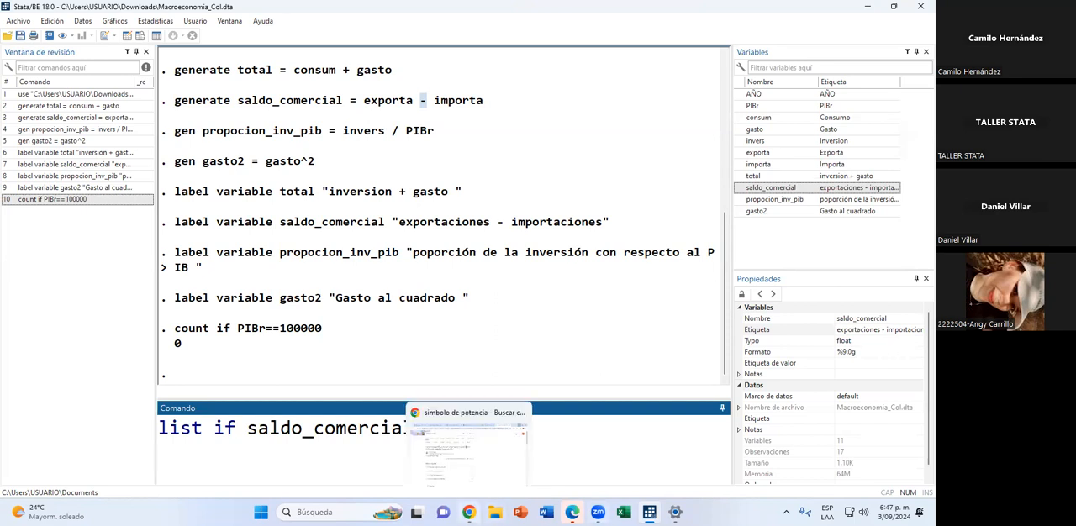
click(468, 511)
click(544, 13)
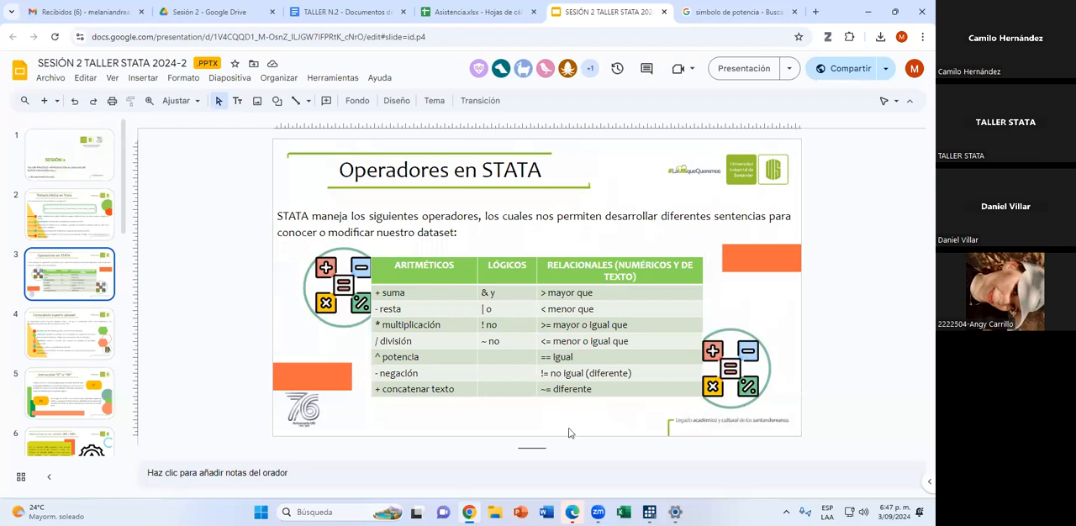
Return to Stata, add the condition invers > 200000, run the list command, and review the listed observations.
key(alt+Tab)
text(inver)
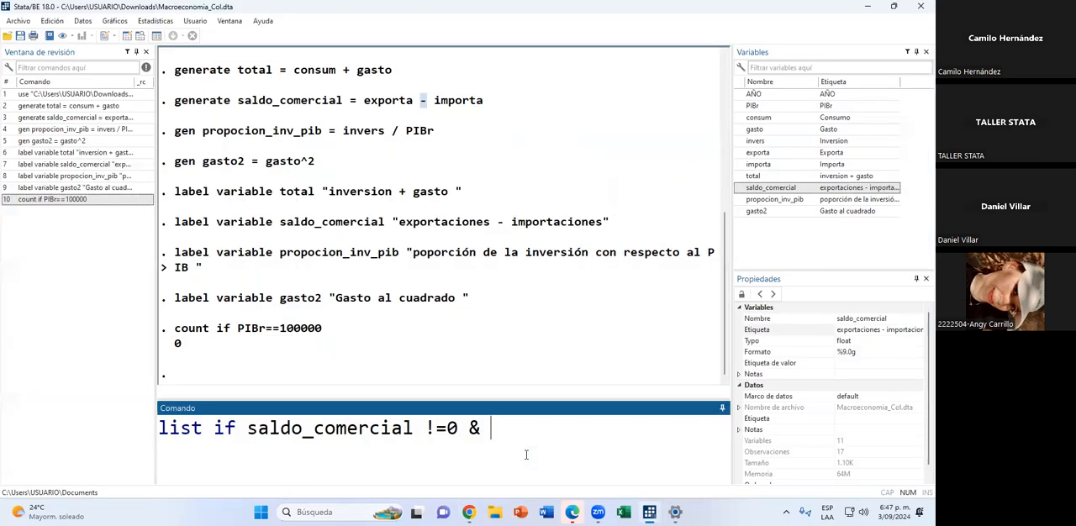
text(s > 200000)
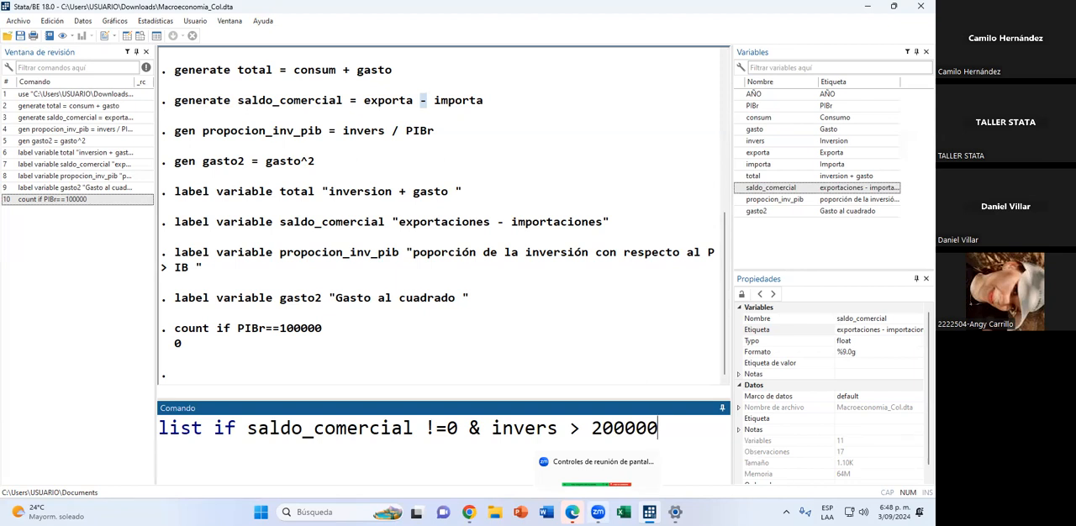
key(Return)
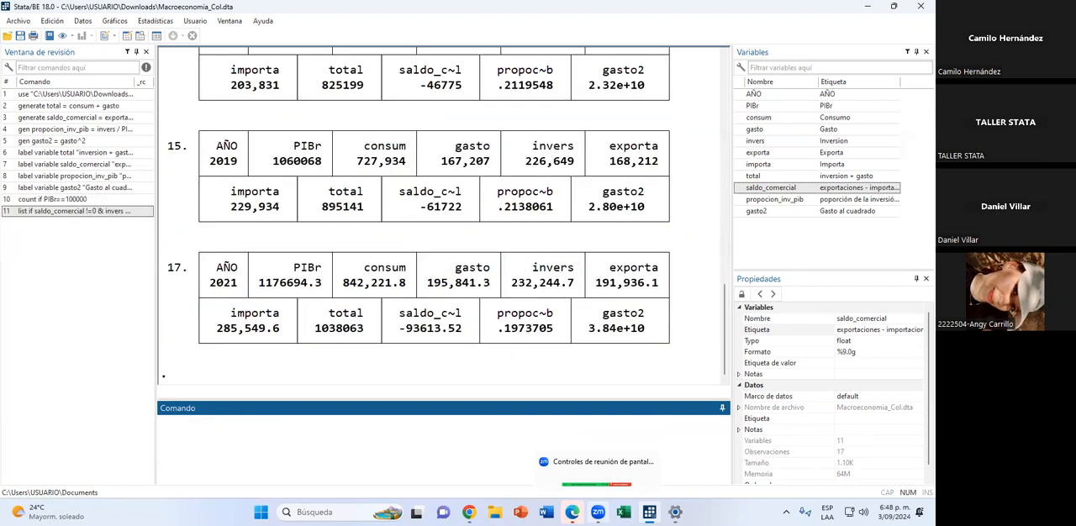
scroll(473, 192, up, 10)
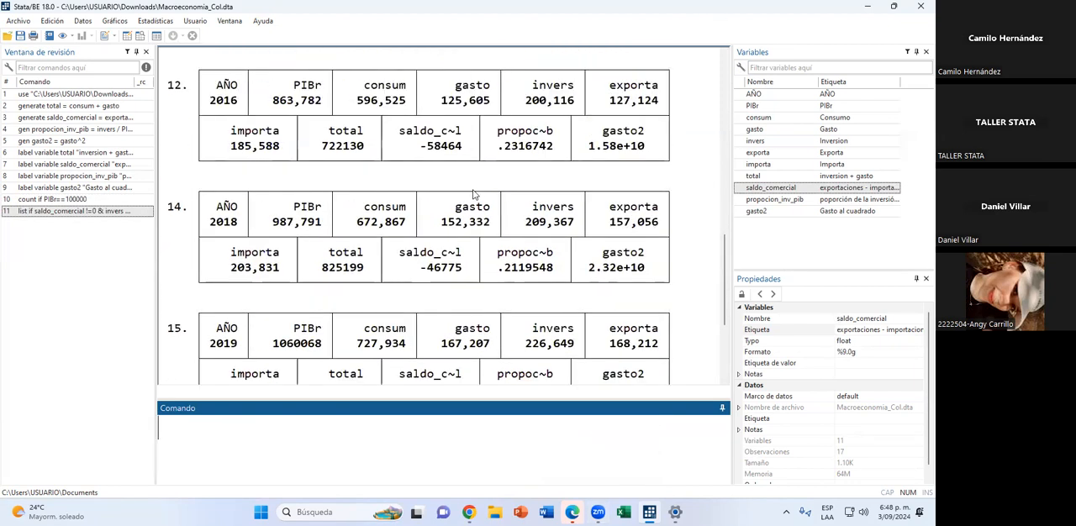
Review the observation numbers in the listed results, and check the dataset in the data browser.
scroll(473, 192, down, 6)
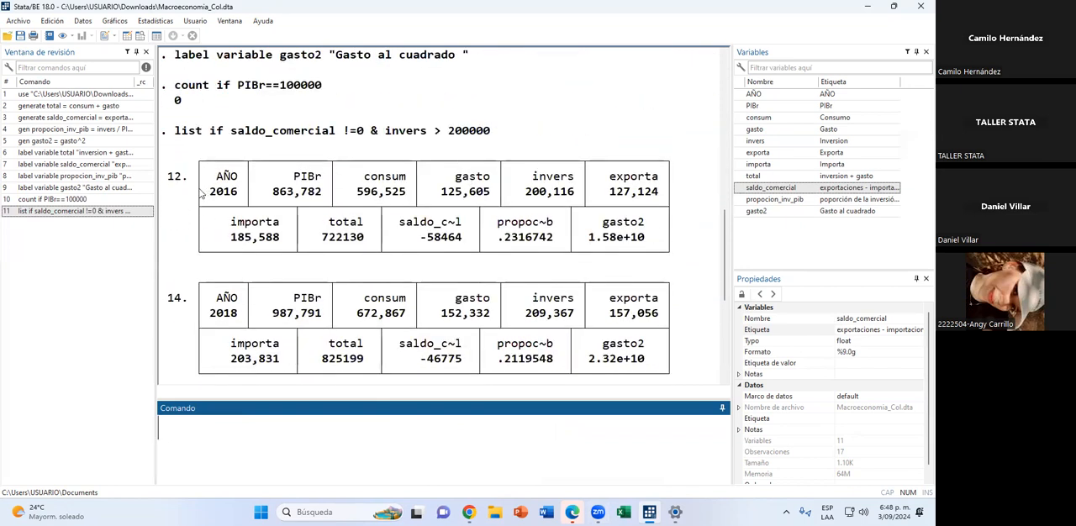
drag(187, 179, 168, 178)
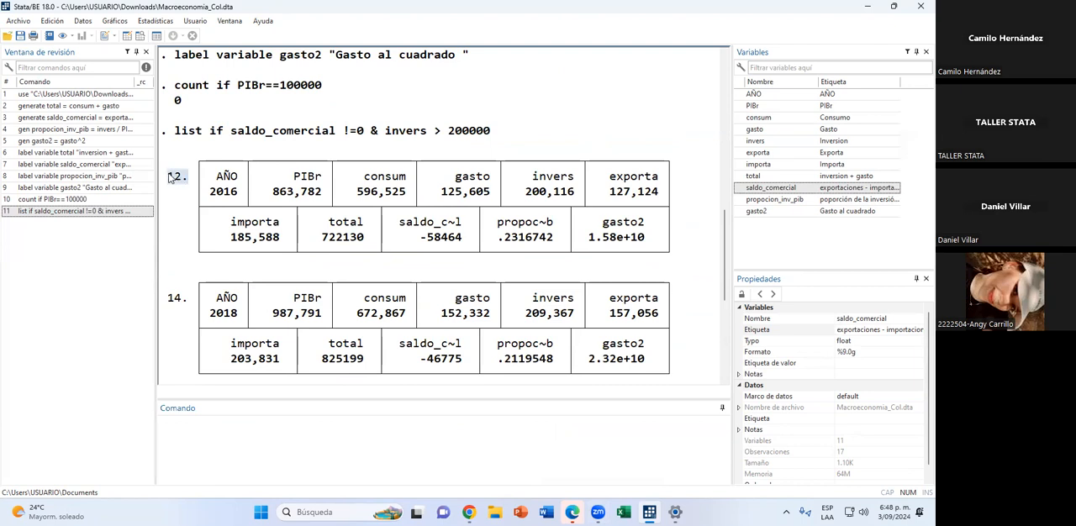
scroll(176, 277, down, 3)
drag(181, 210, 168, 208)
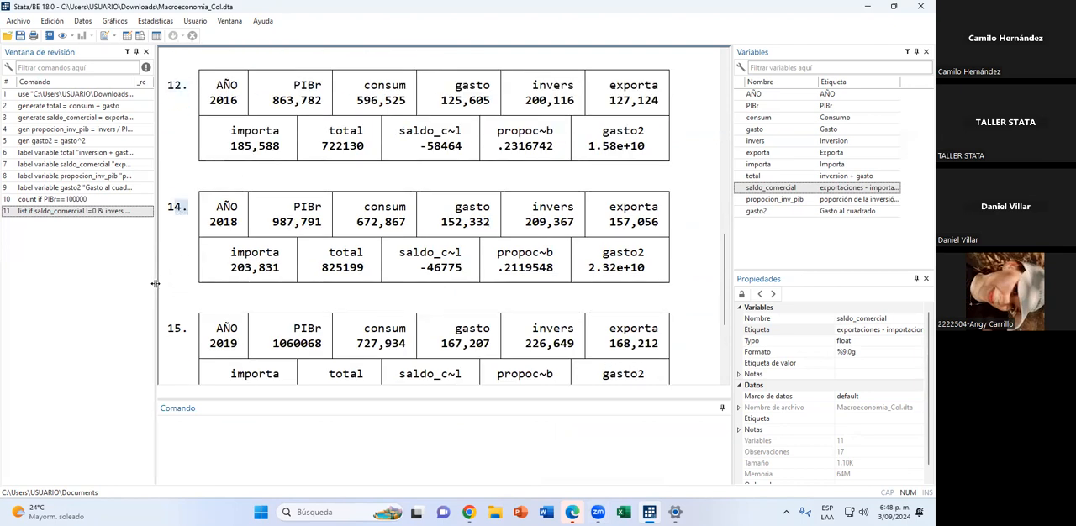
scroll(175, 304, down, 4)
scroll(175, 303, down, 2)
scroll(178, 301, up, 9)
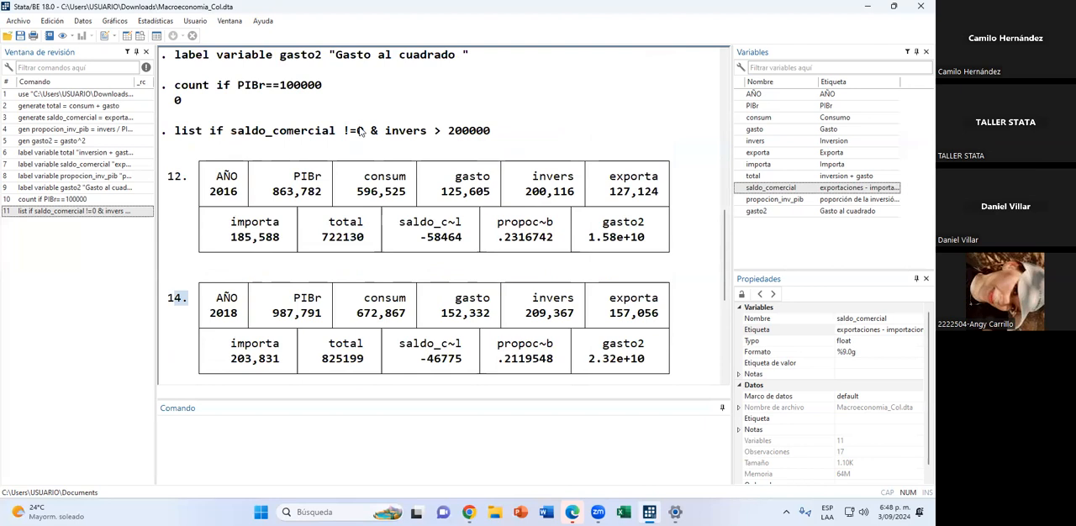
click(143, 38)
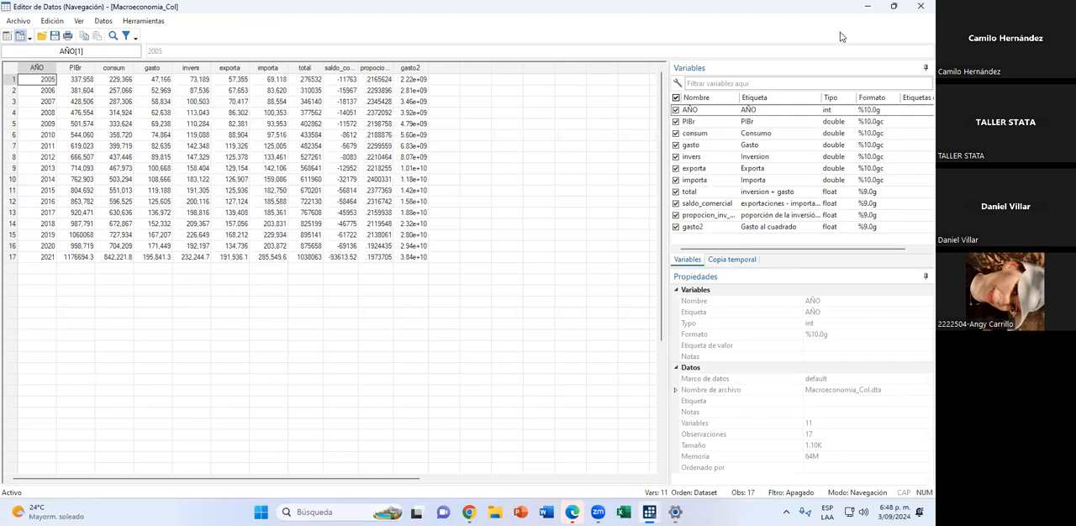
click(920, 6)
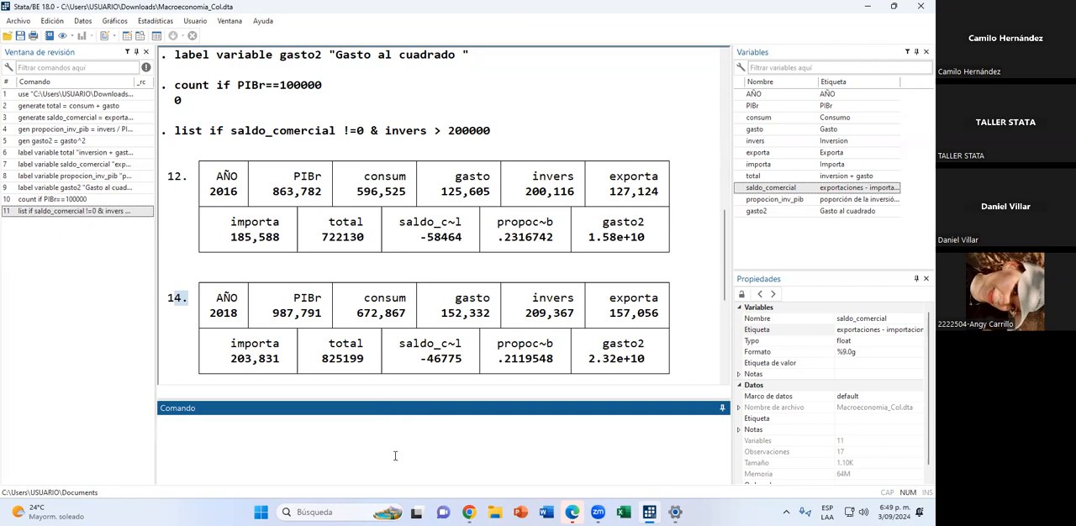
Count the observations with consumption below 500000 by running count if consum<500000.
text(count if)
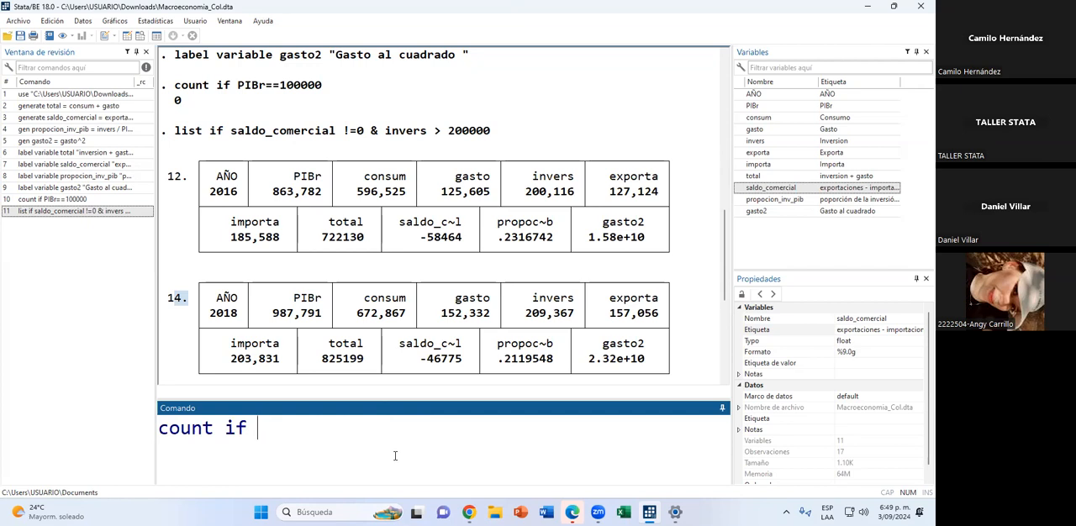
double_click(745, 117)
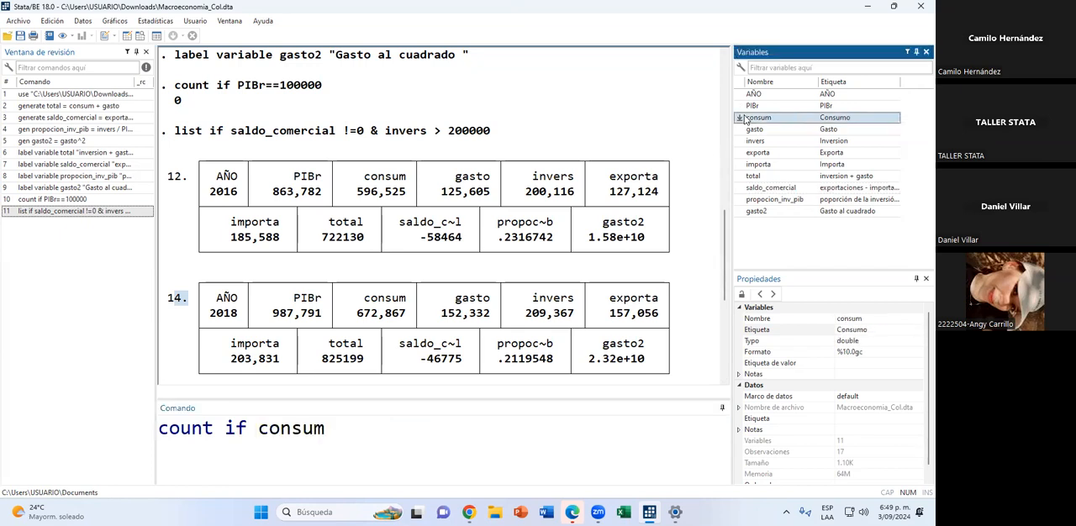
click(389, 425)
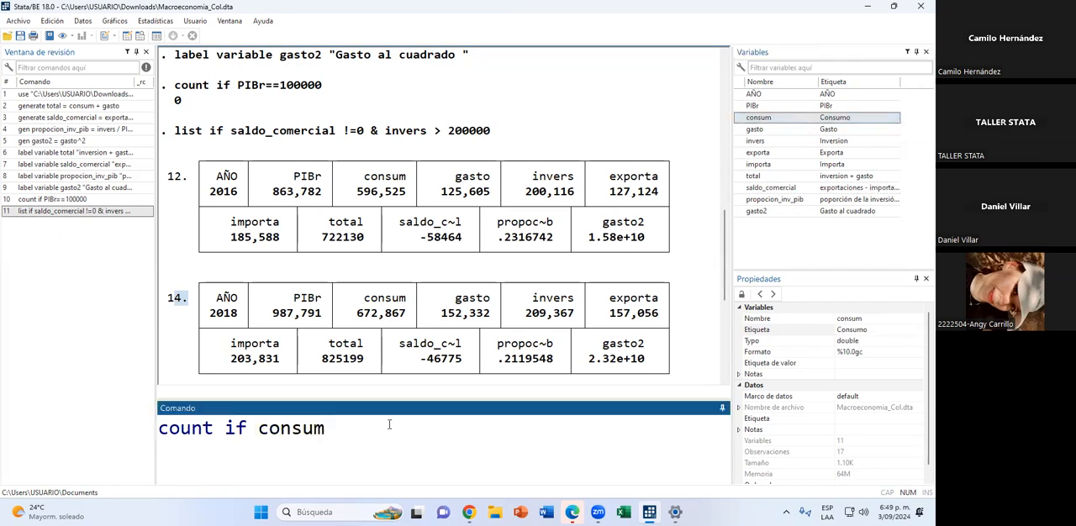
text(>)
key(BackSpace)
text(<500000)
key(Return)
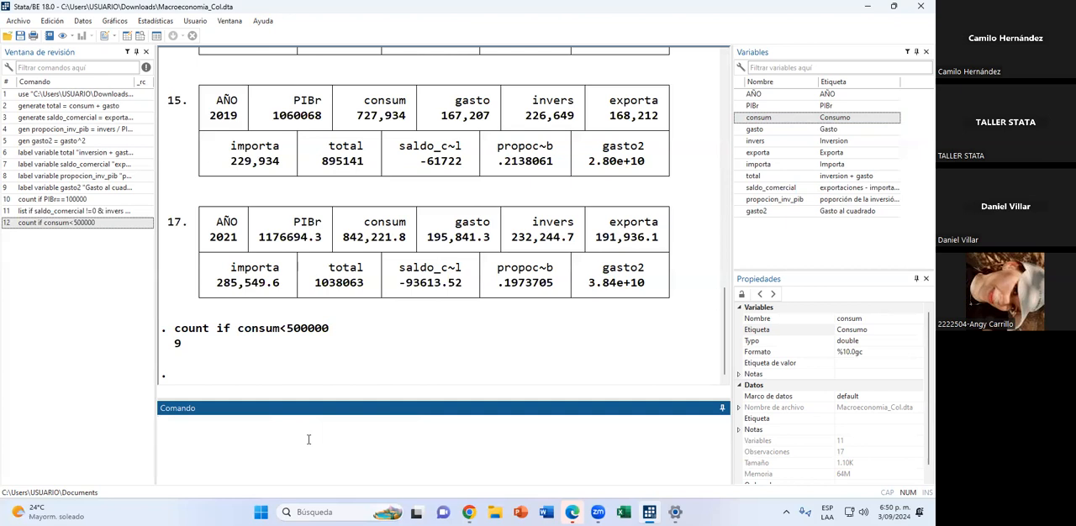
Run list if exporta >= 200000, and check the exporta values in the data browser.
text(list if)
double_click(751, 151)
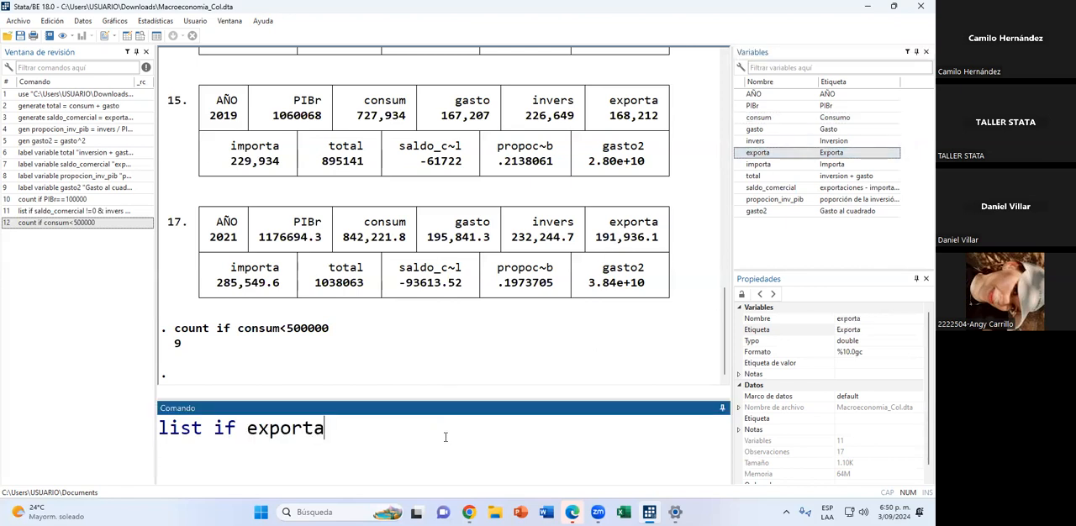
text(<)
key(BackSpace)
text(>)
key(BackSpace)
text(= 200000)
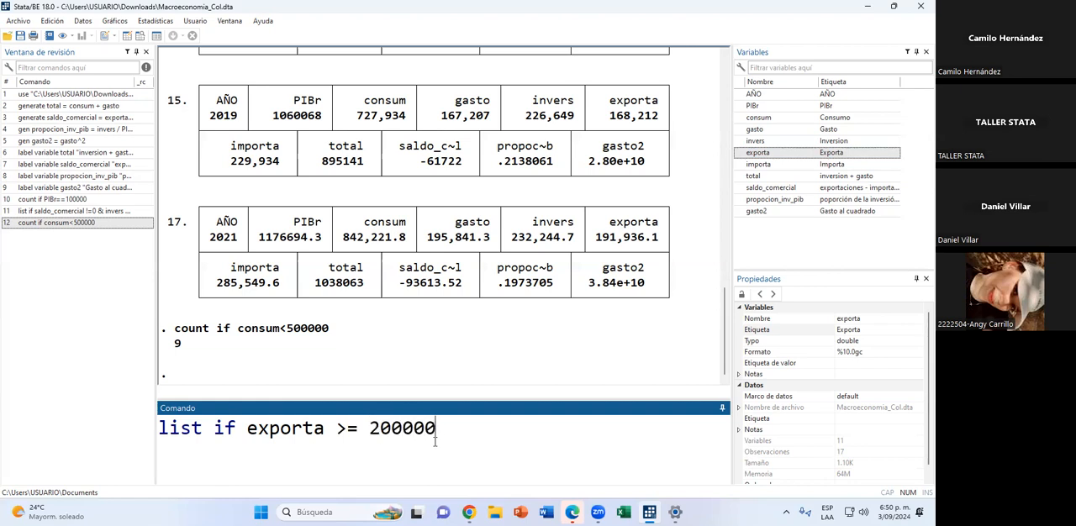
key(Return)
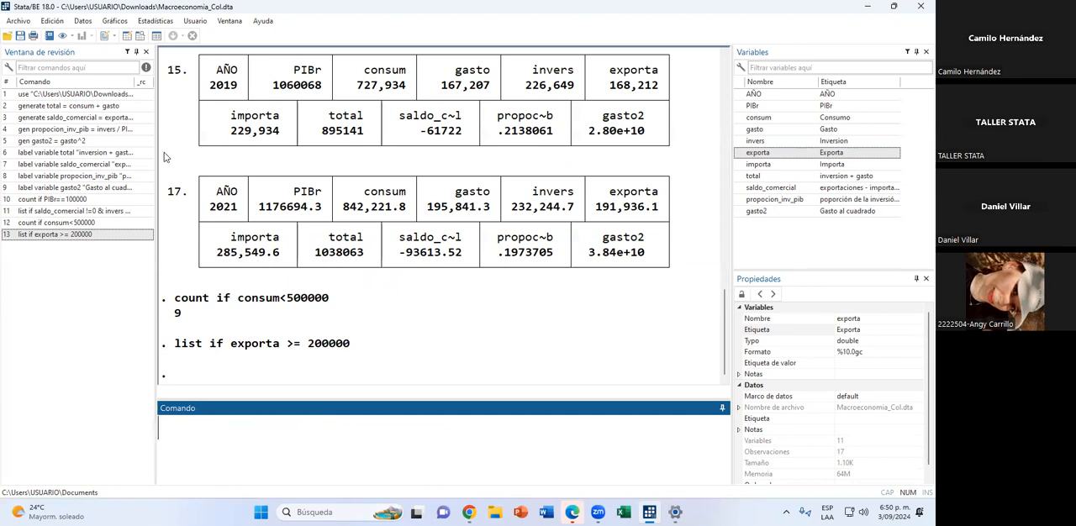
click(139, 35)
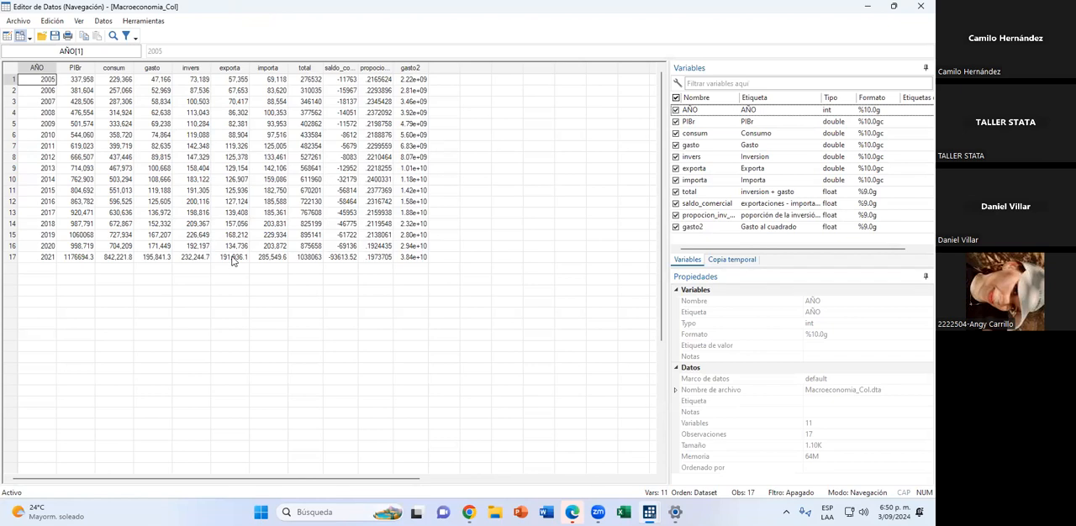
click(869, 12)
Run list if exporta >=50000, and review the listed observations back to the first one.
text(list if )
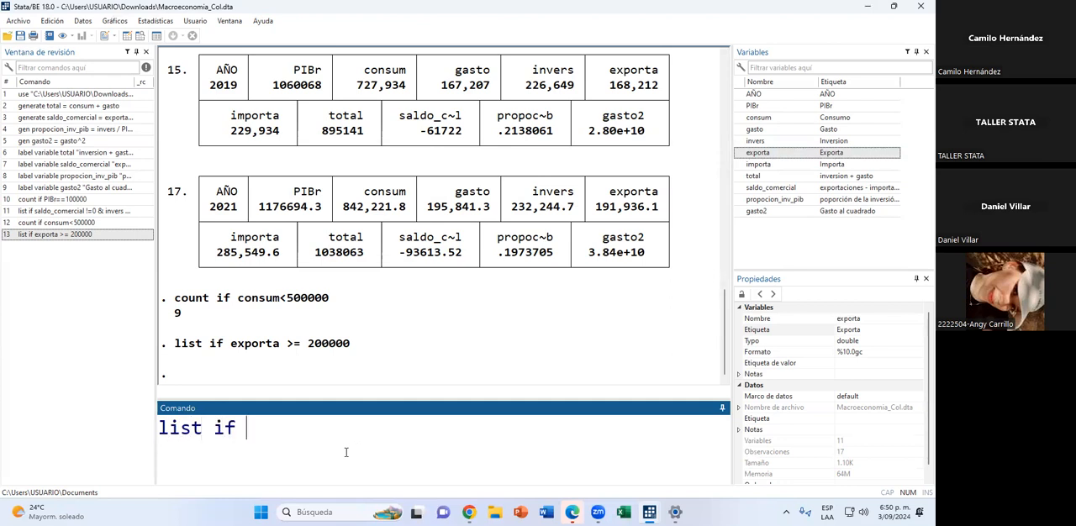
text(exporta ¿)
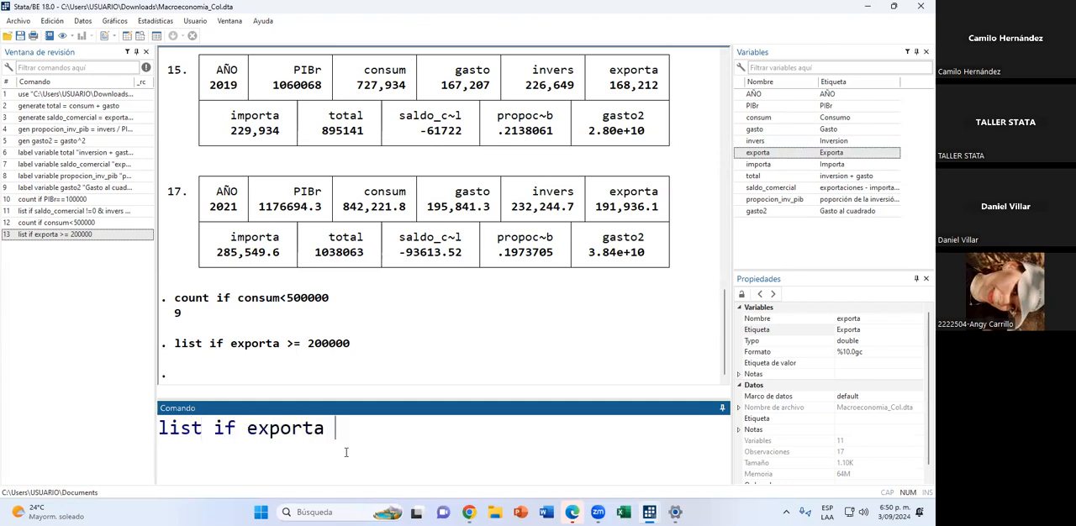
key(BackSpace)
text(<)
key(BackSpace)
key(BackSpace)
text(>)
key(BackSpace)
text(>=50000)
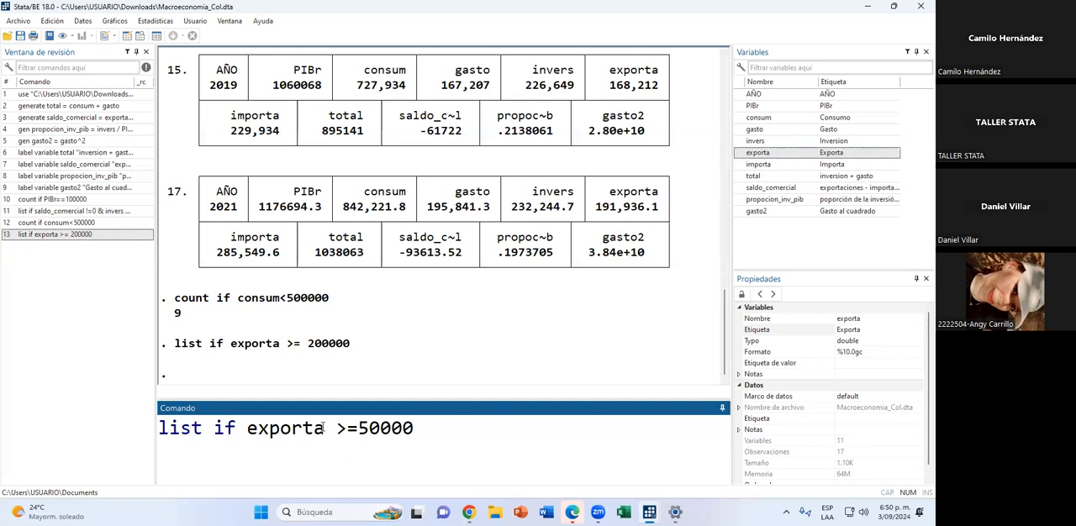
click(361, 428)
key(Return)
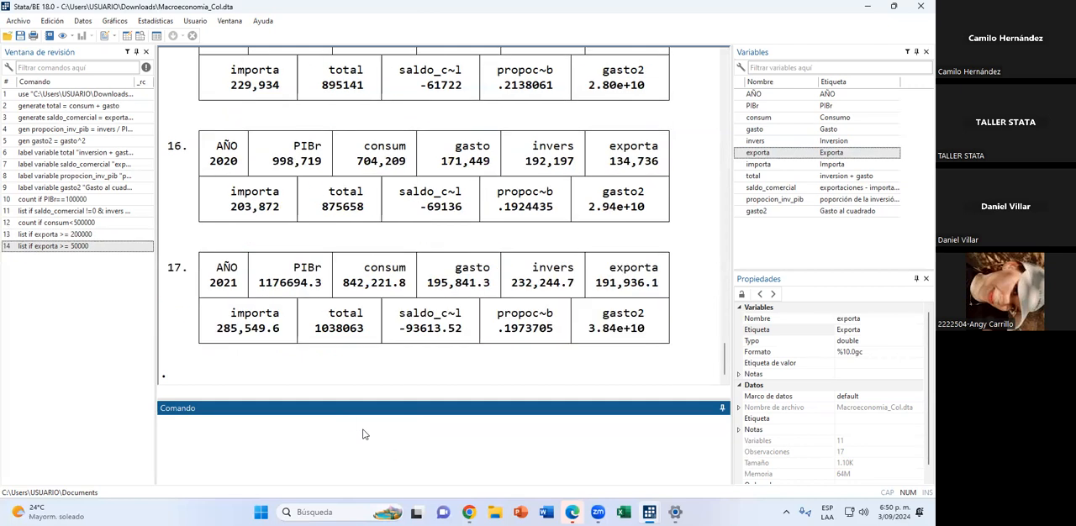
scroll(429, 269, up, 10)
scroll(427, 265, up, 5)
scroll(428, 265, up, 4)
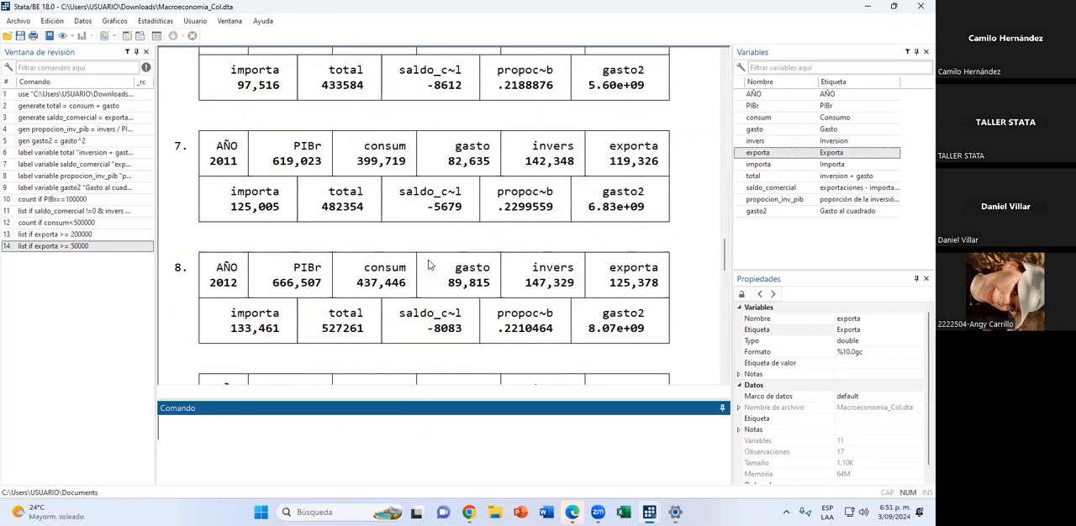
scroll(428, 261, up, 1)
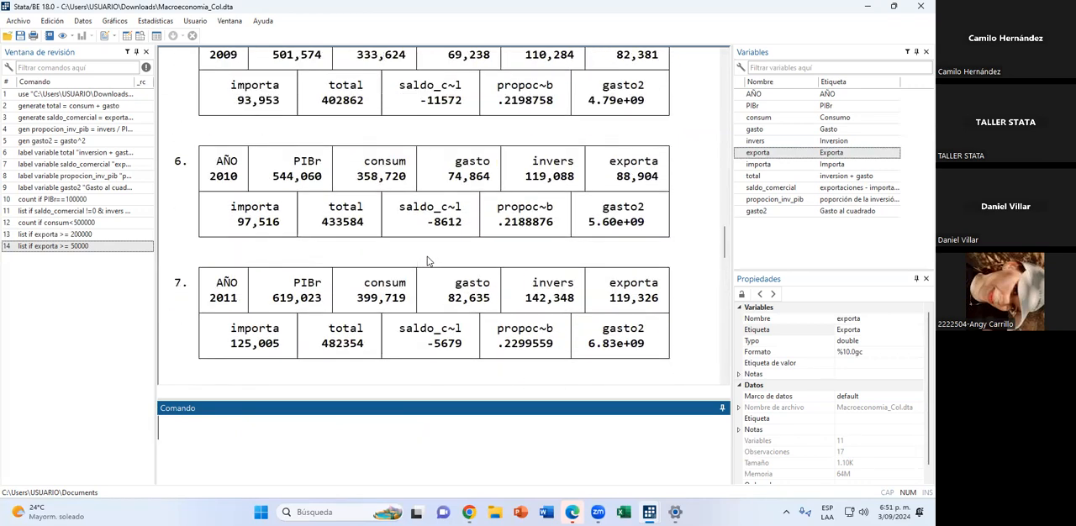
scroll(427, 261, up, 3)
scroll(426, 261, up, 4)
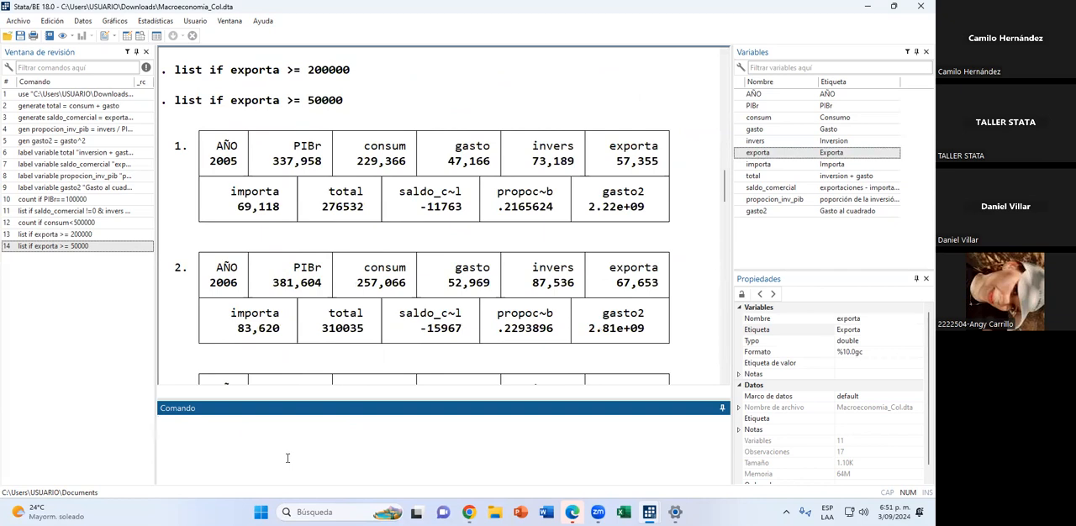
Run list if exporta <= 50000, and examine the whole exporta column in the data browser.
text(list if exporta )
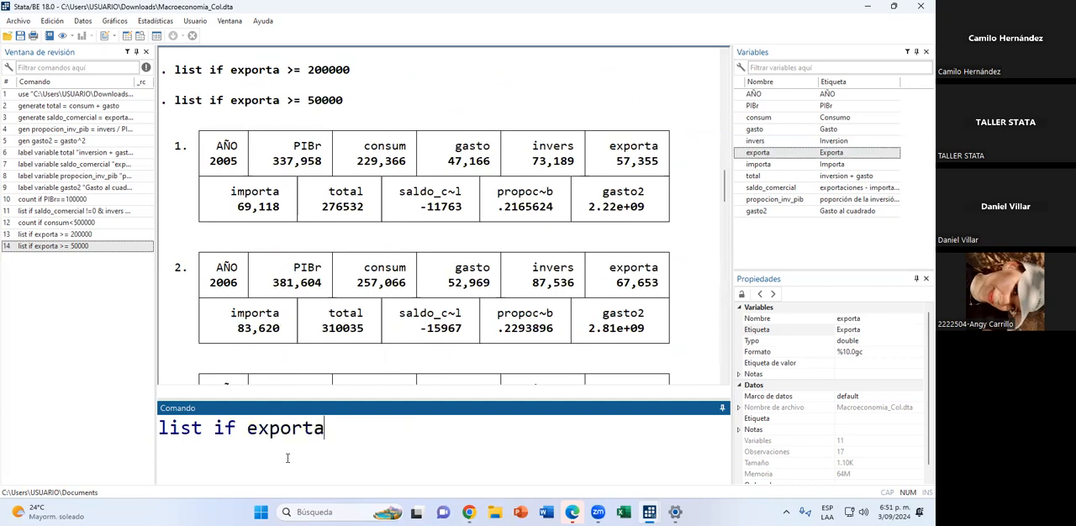
text(>)
key(BackSpace)
text(>)
key(BackSpace)
text(<= 5)
key(BackSpace)
text(50000)
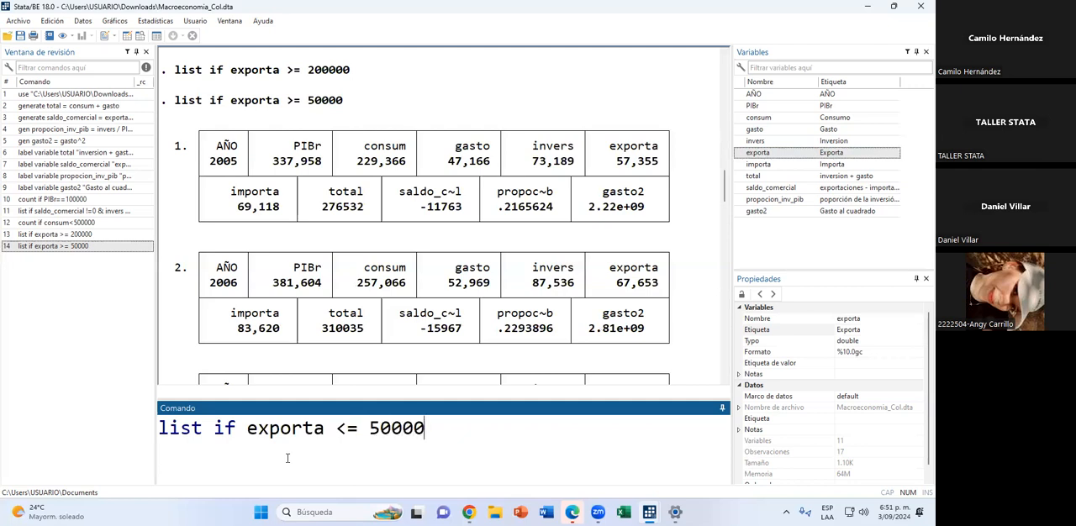
key(Return)
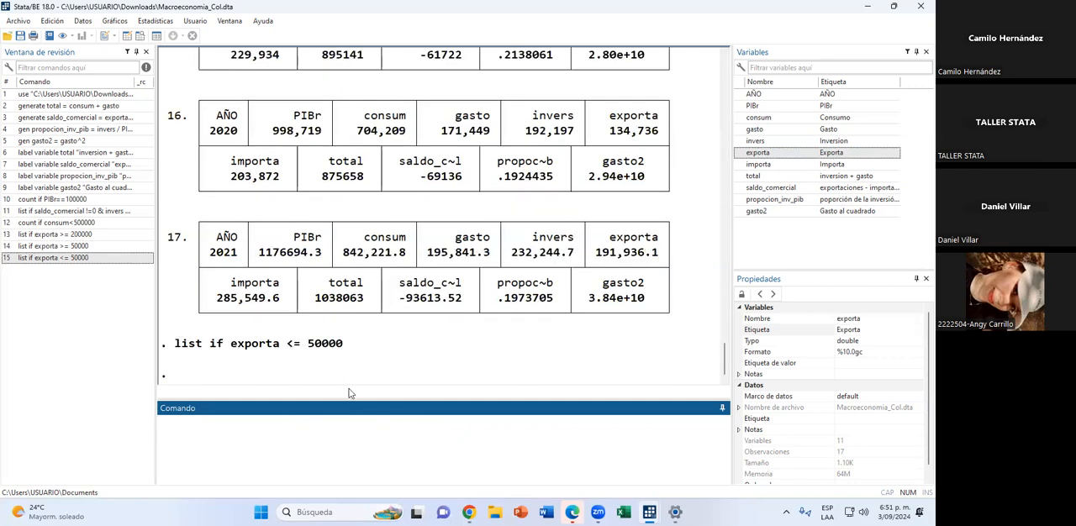
click(140, 35)
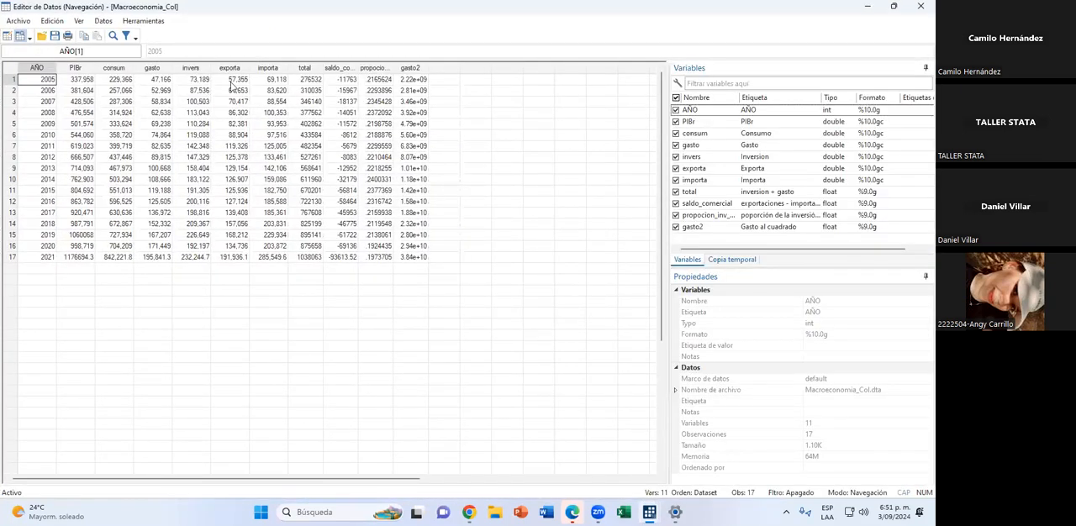
click(240, 81)
drag(227, 162, 225, 261)
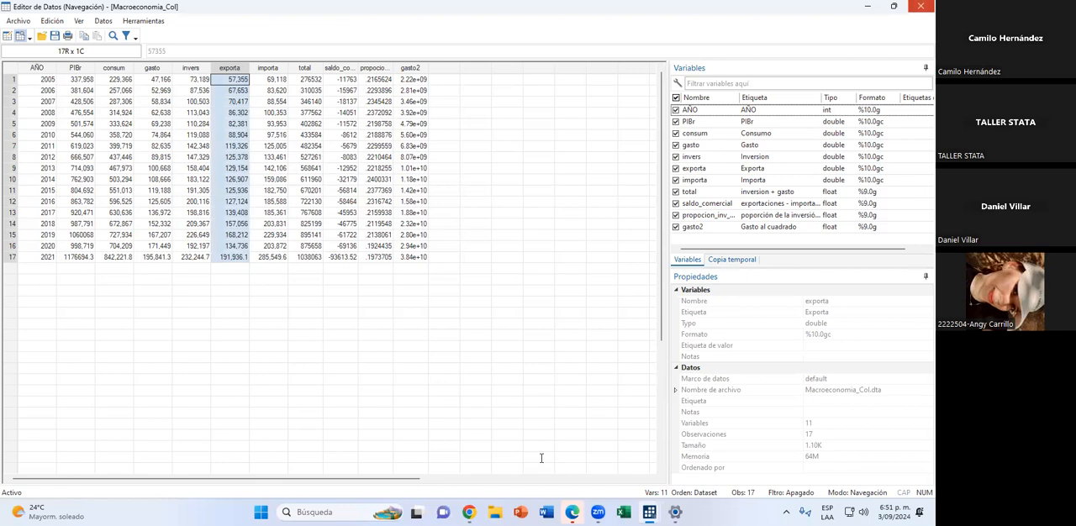
click(920, 6)
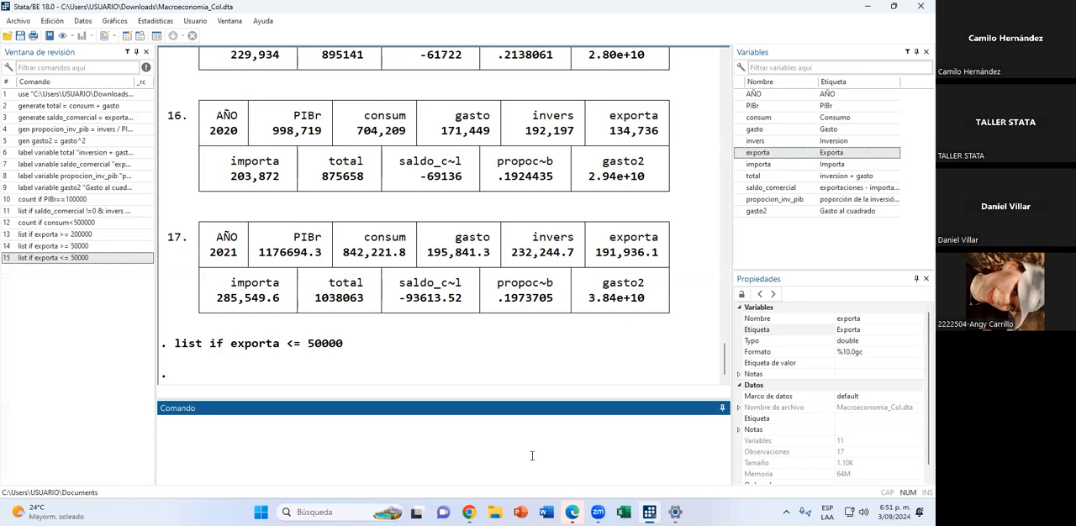
Begin a new list command without a condition, and review the output of the earlier count and list commands.
text(list if)
key(BackSpace)
key(BackSpace)
text(if)
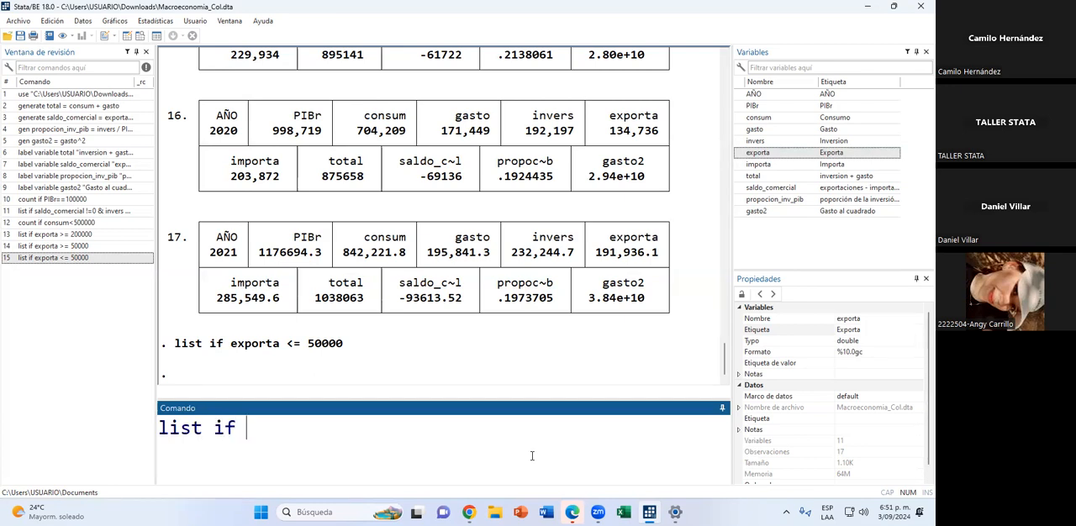
key(BackSpace)
key(BackSpace)
scroll(521, 319, up, 15)
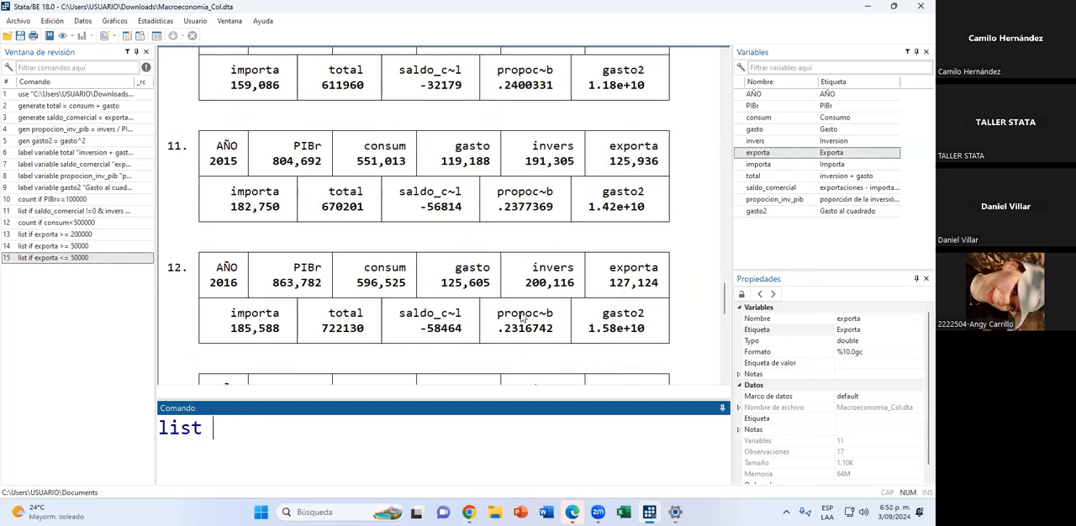
scroll(521, 317, up, 15)
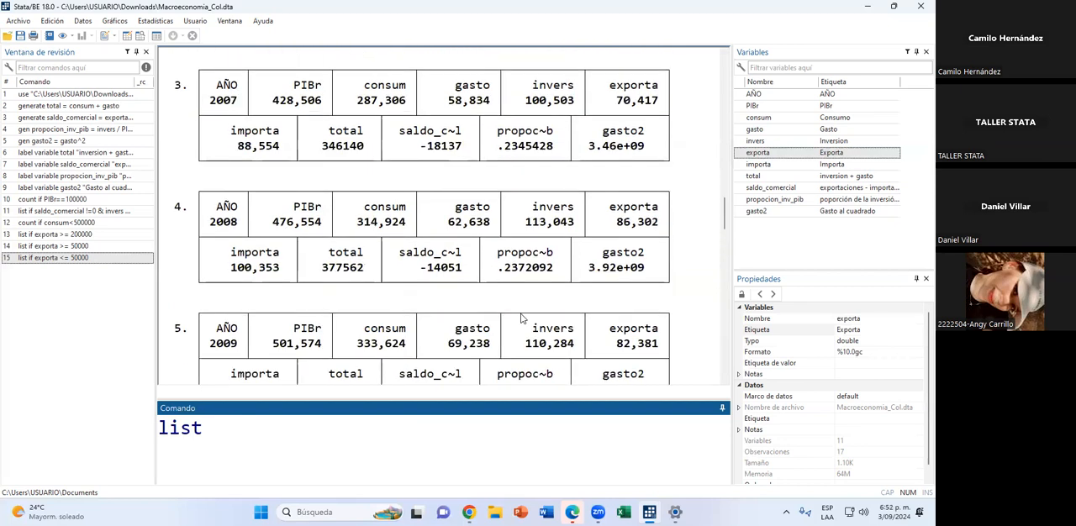
scroll(521, 317, up, 3)
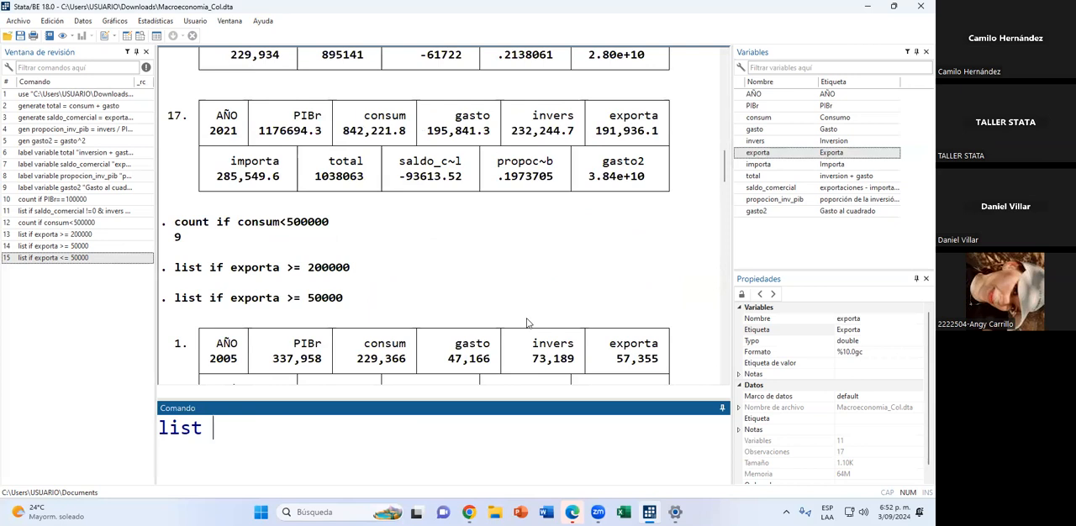
scroll(526, 321, down, 1)
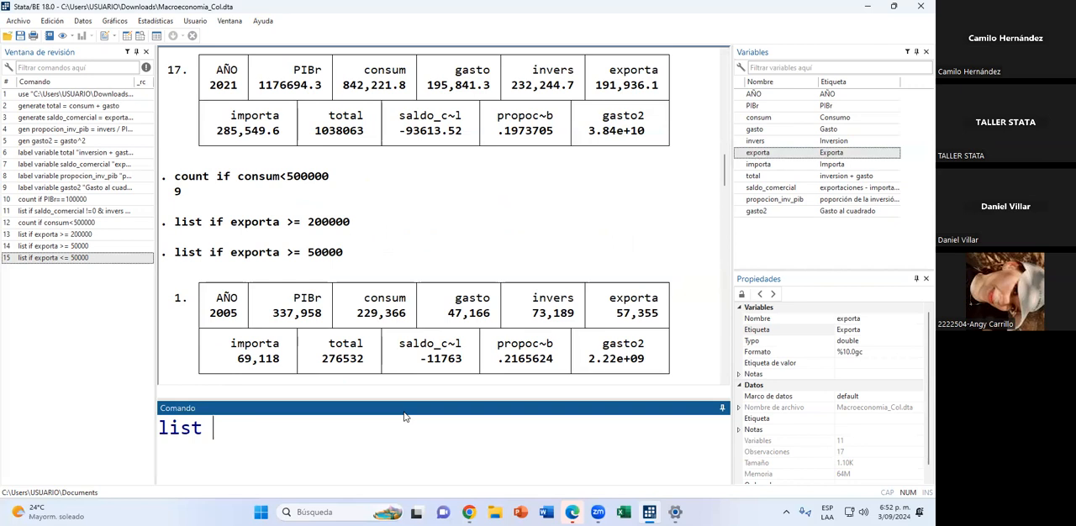
Run list invers export import if !(gasto > 300000) to list the three variables under a negated condition.
text(invers export )
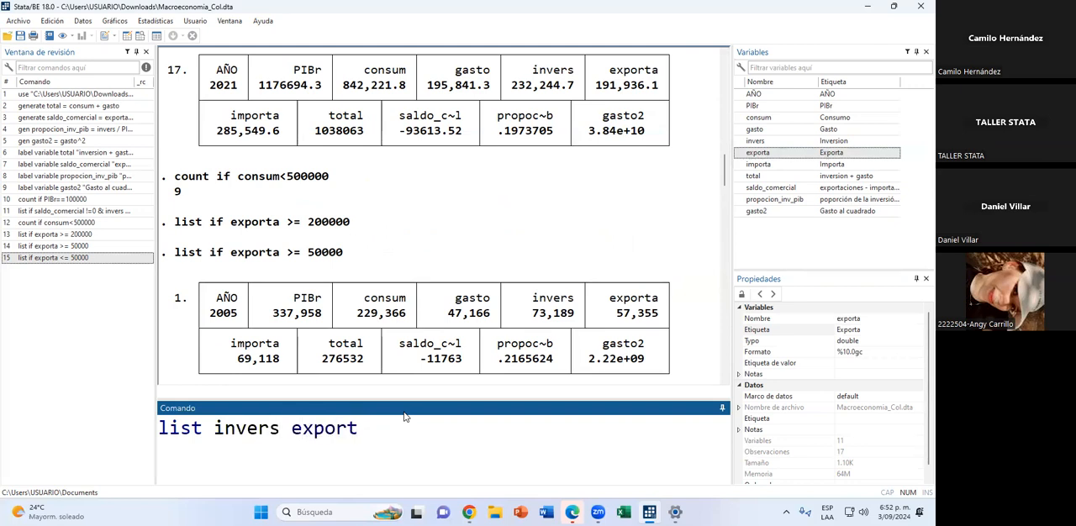
text(importa)
key(BackSpace)
text(if !(gasto)
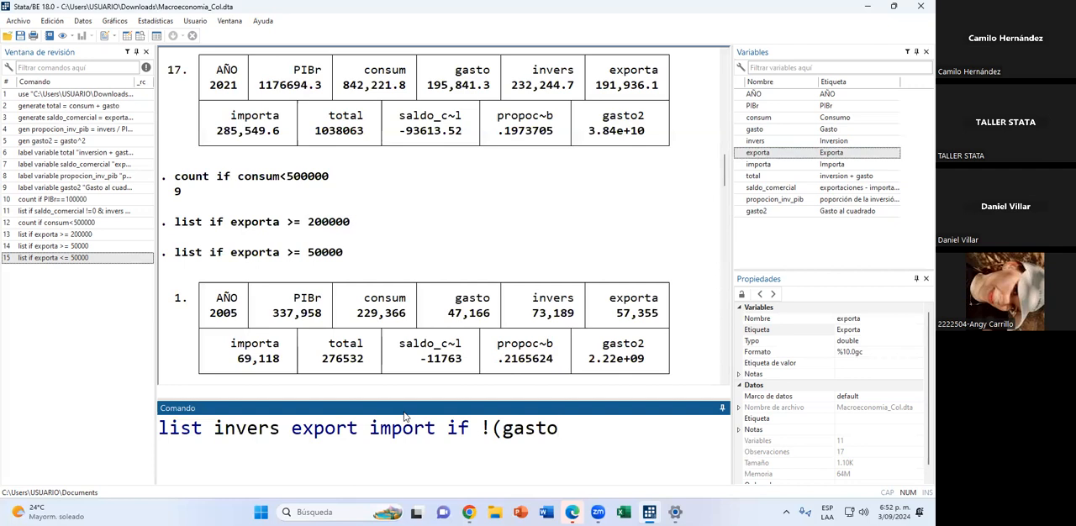
text( > 300000)
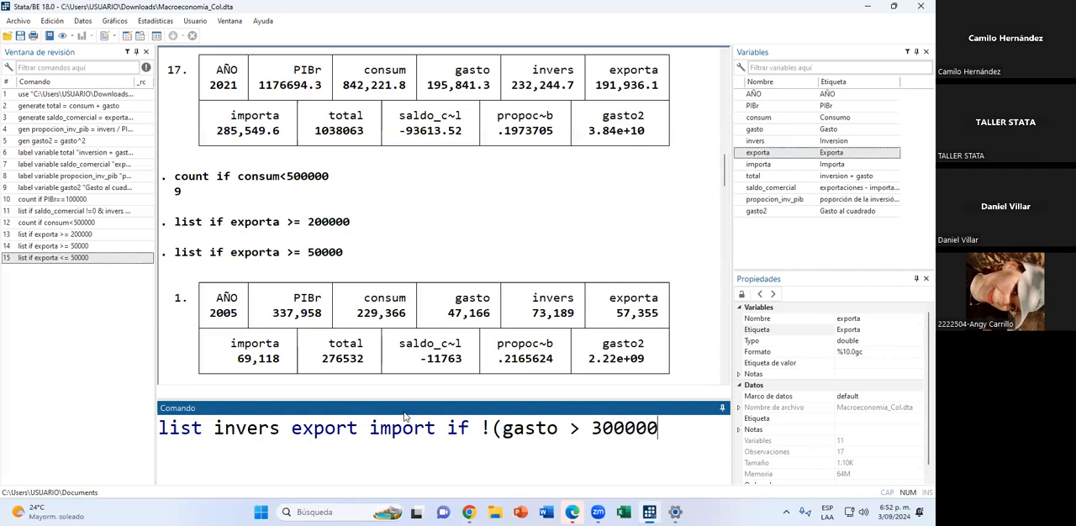
text())
key(Return)
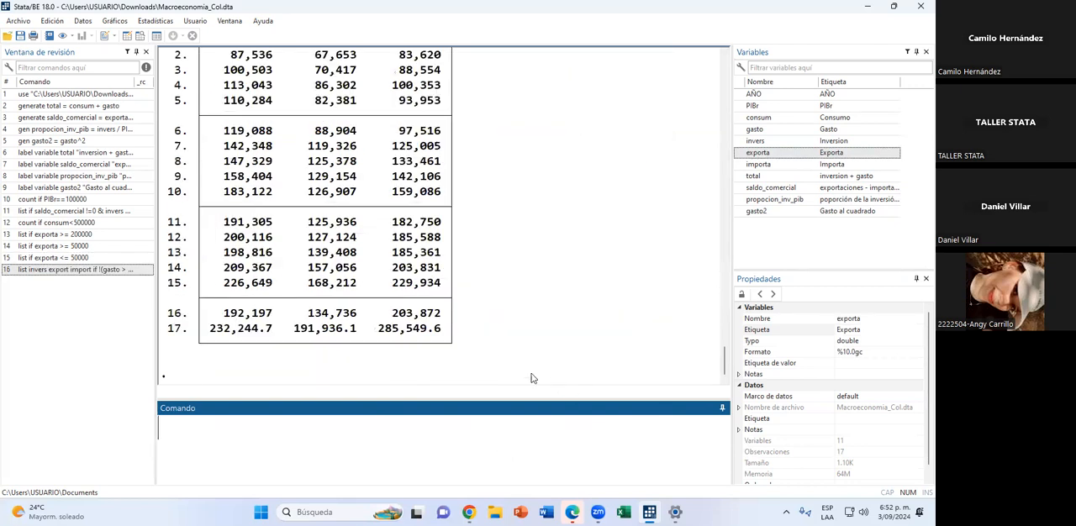
Examine the listed invers, exporta and importa columns, and look at the full dataset in the data browser.
scroll(409, 286, up, 4)
scroll(407, 285, down, 2)
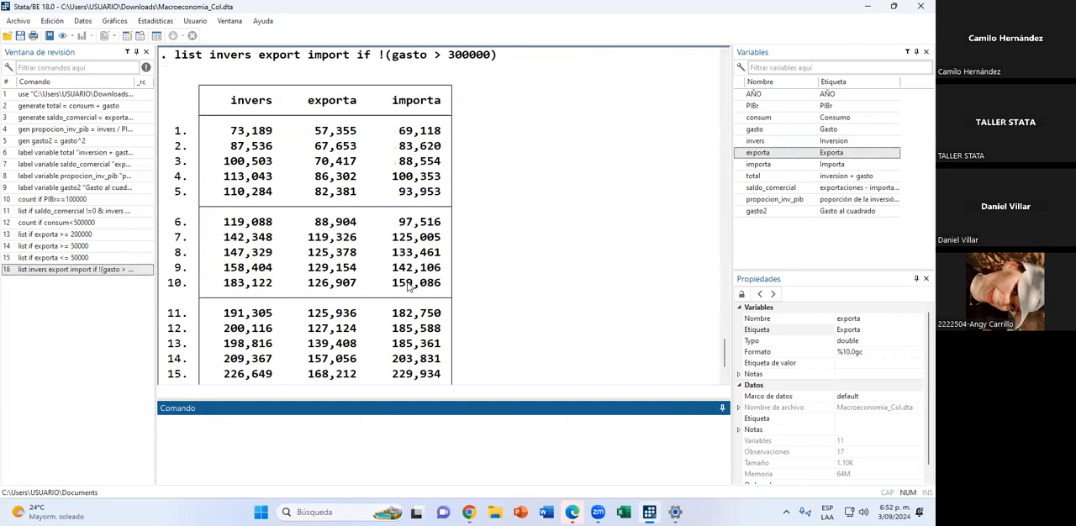
scroll(322, 280, down, 2)
scroll(322, 280, up, 1)
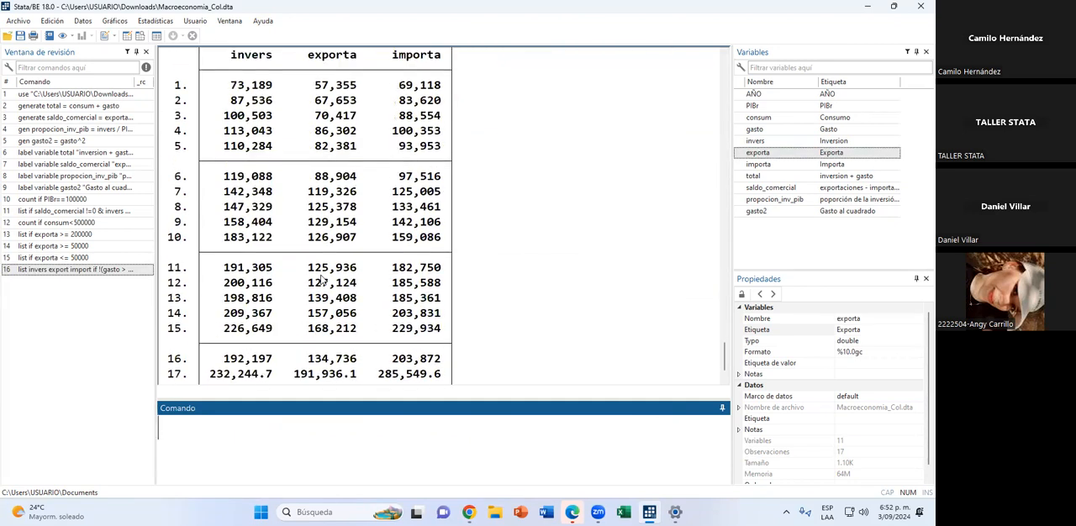
click(138, 35)
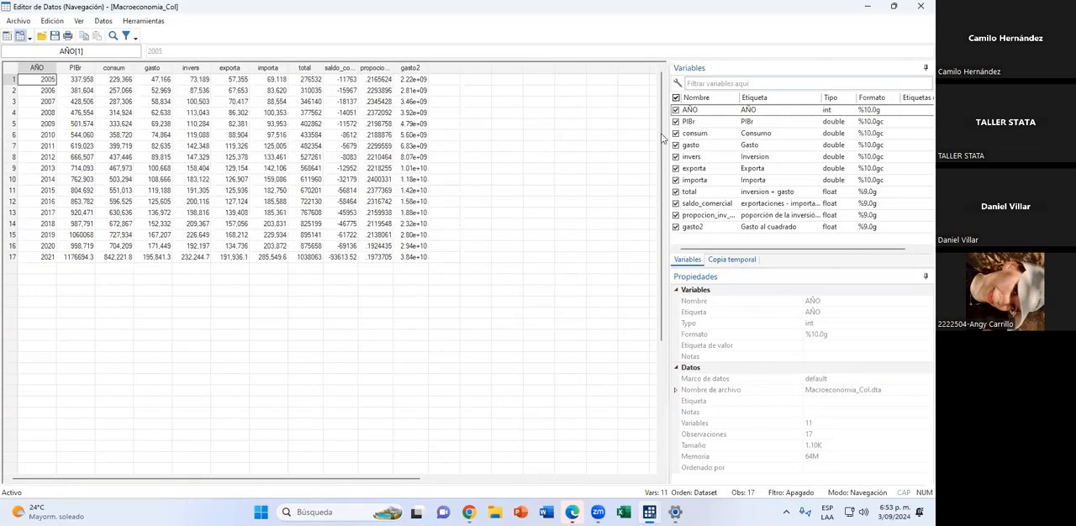
key(alt+Tab)
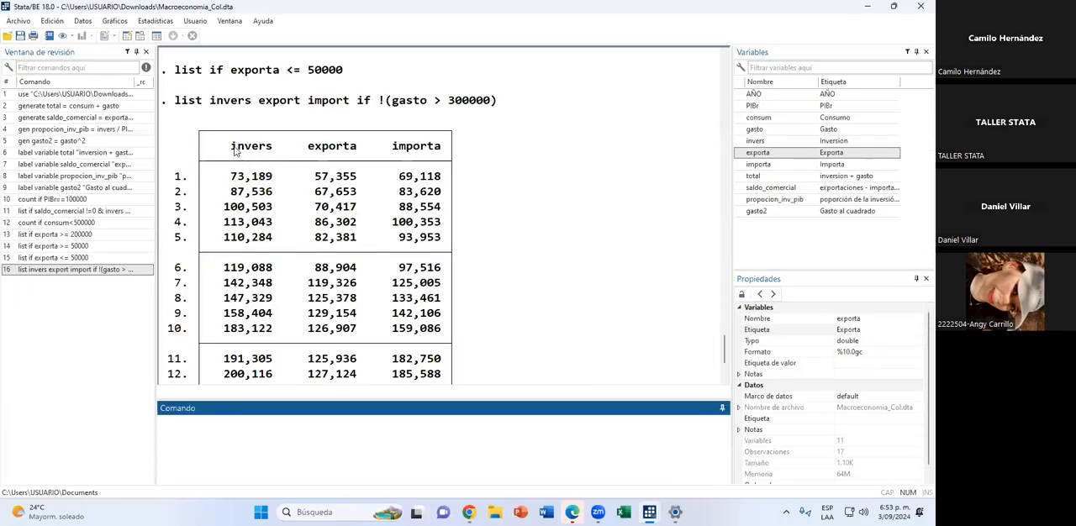
double_click(256, 150)
drag(301, 146, 378, 154)
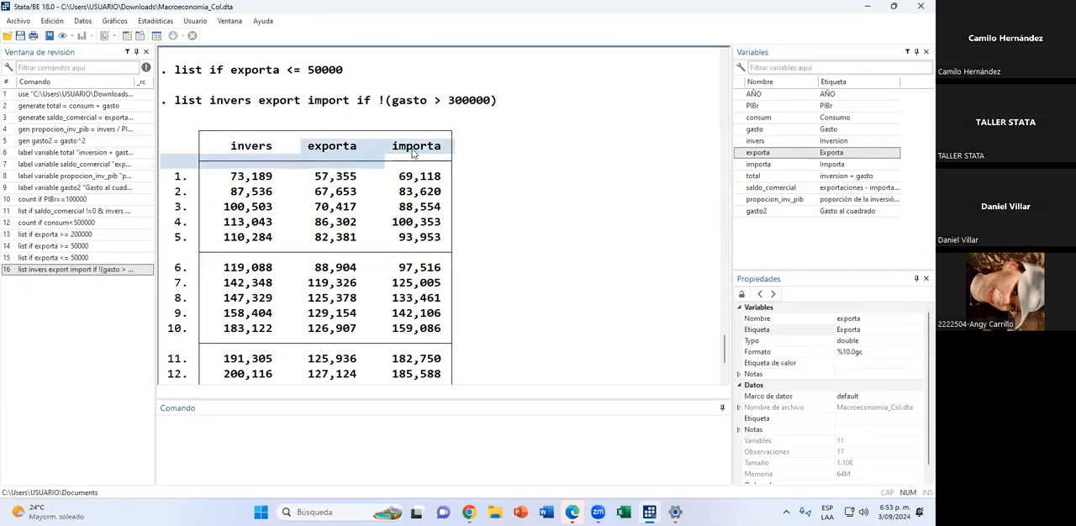
click(446, 228)
Review the observations of the earlier exporta >= 50000 listing, and return to the end of the newest output.
scroll(461, 257, up, 10)
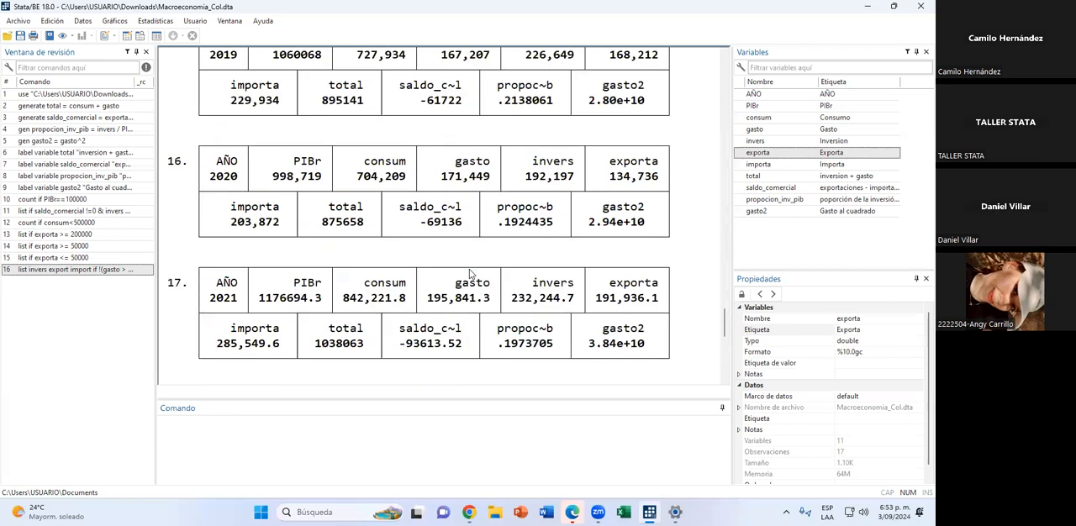
scroll(469, 280, up, 2)
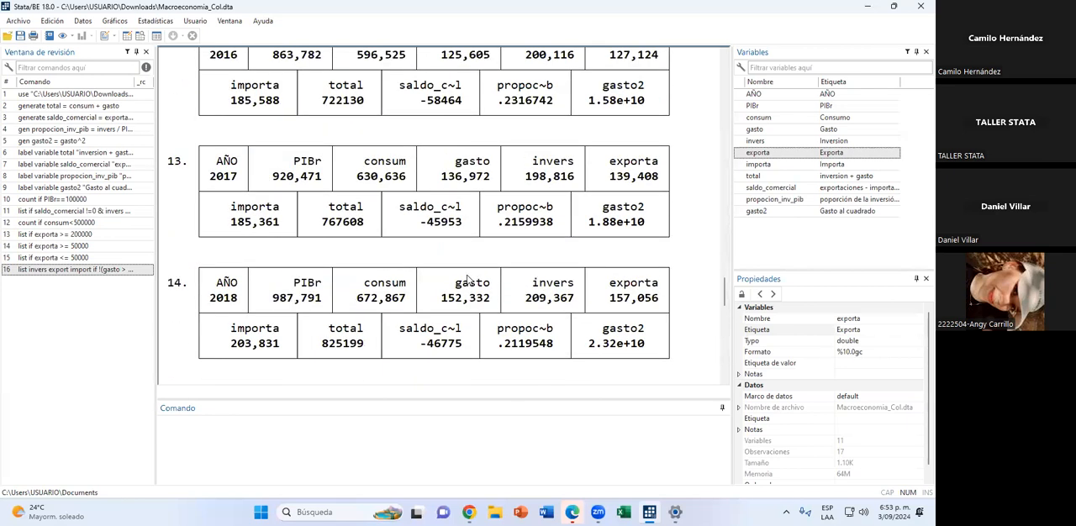
scroll(467, 277, up, 5)
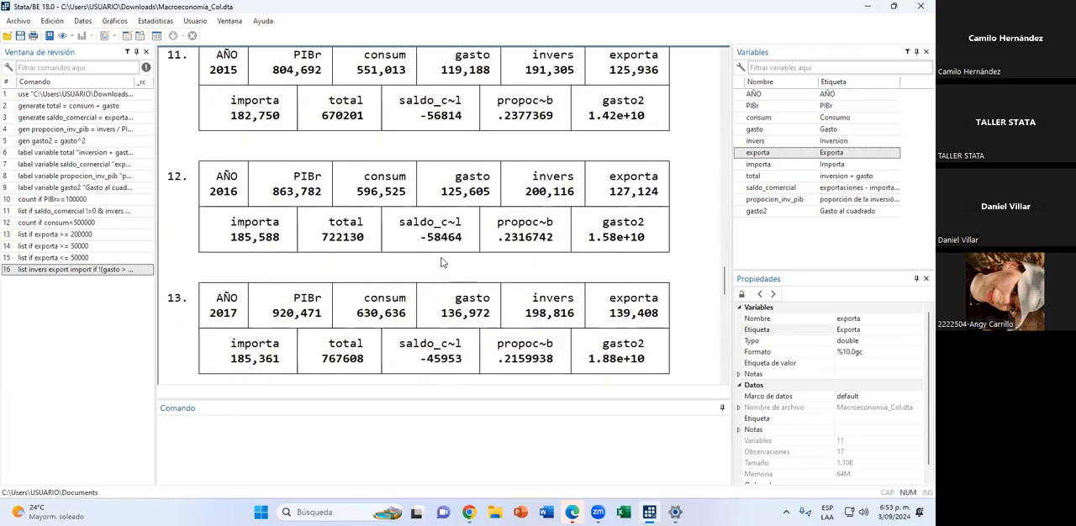
scroll(440, 262, down, 12)
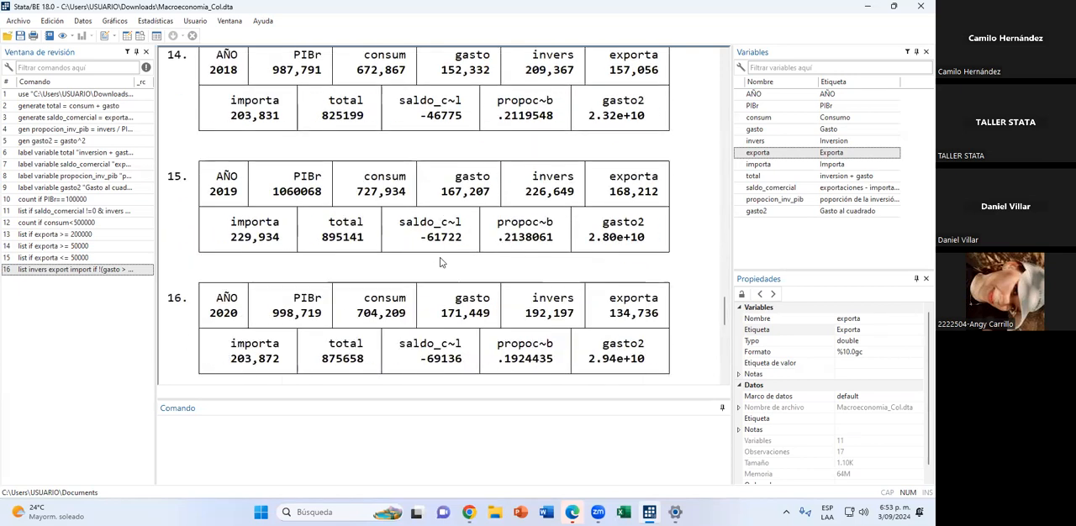
scroll(440, 262, down, 4)
scroll(436, 271, down, 4)
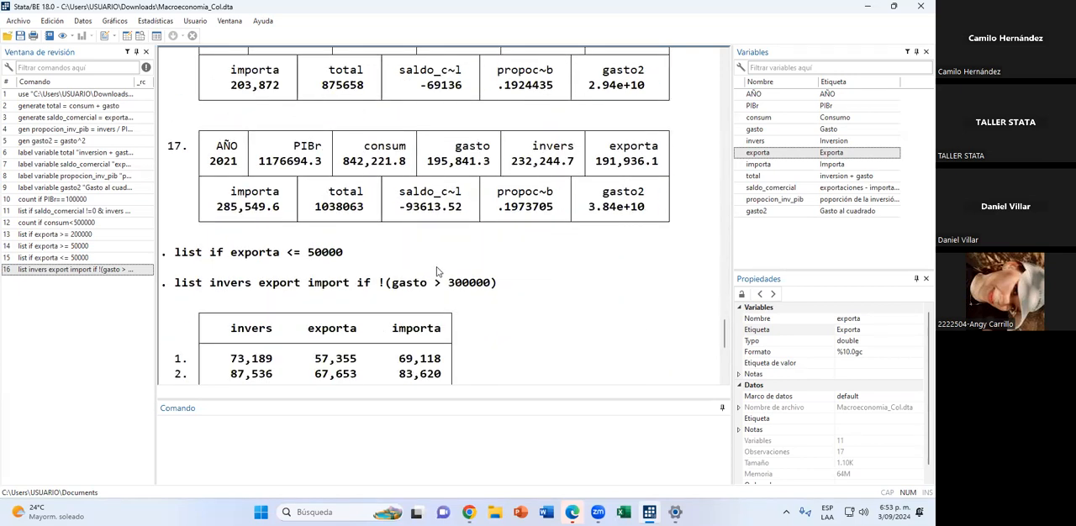
scroll(436, 271, down, 12)
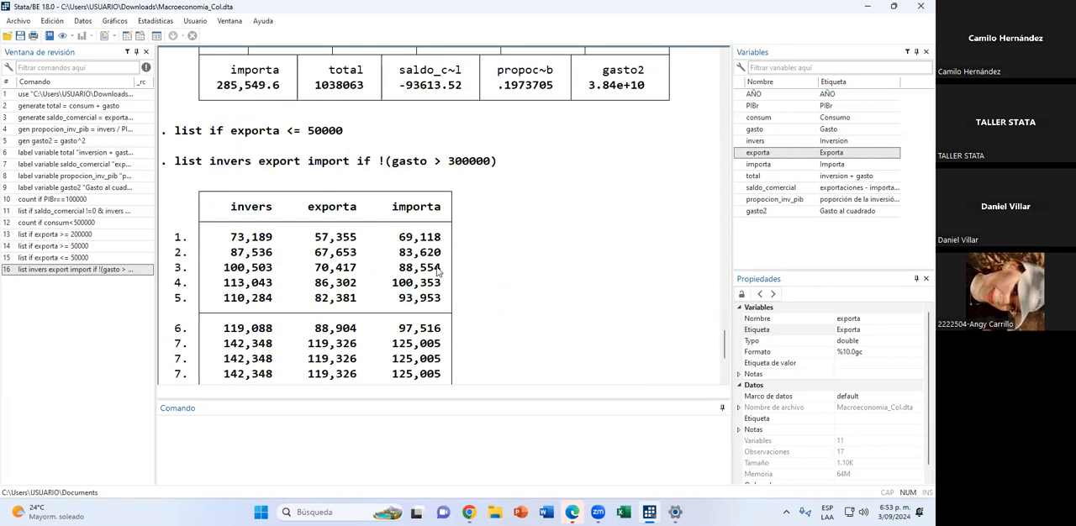
click(236, 452)
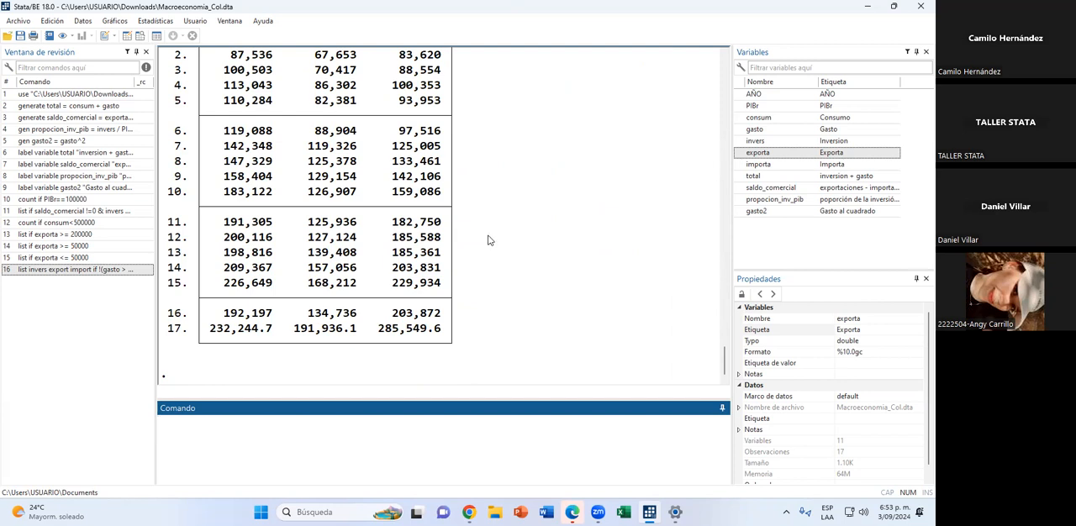
Examine the saldo_comercial and propocion_inv_pib columns in the data browser, and return to the results.
scroll(491, 238, up, 2)
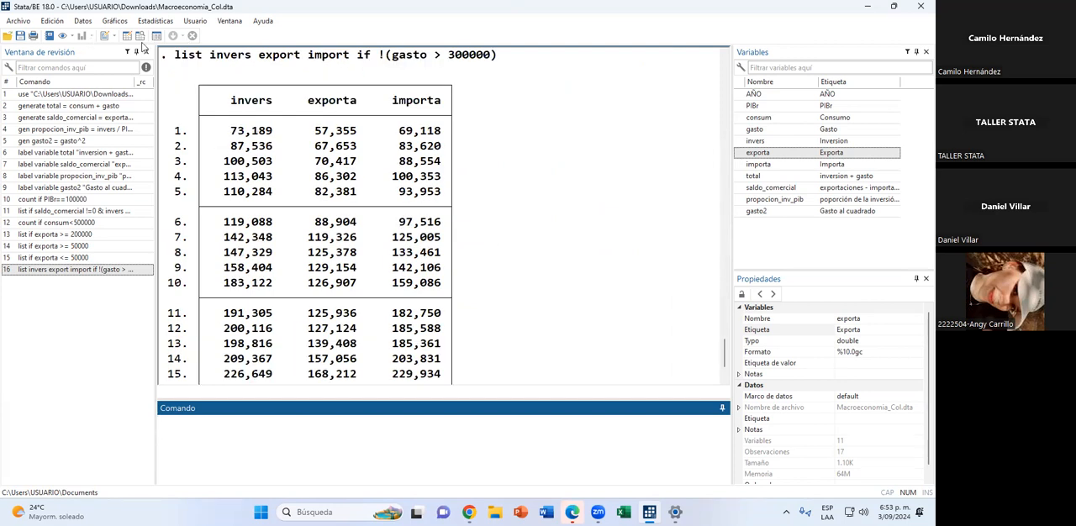
click(143, 38)
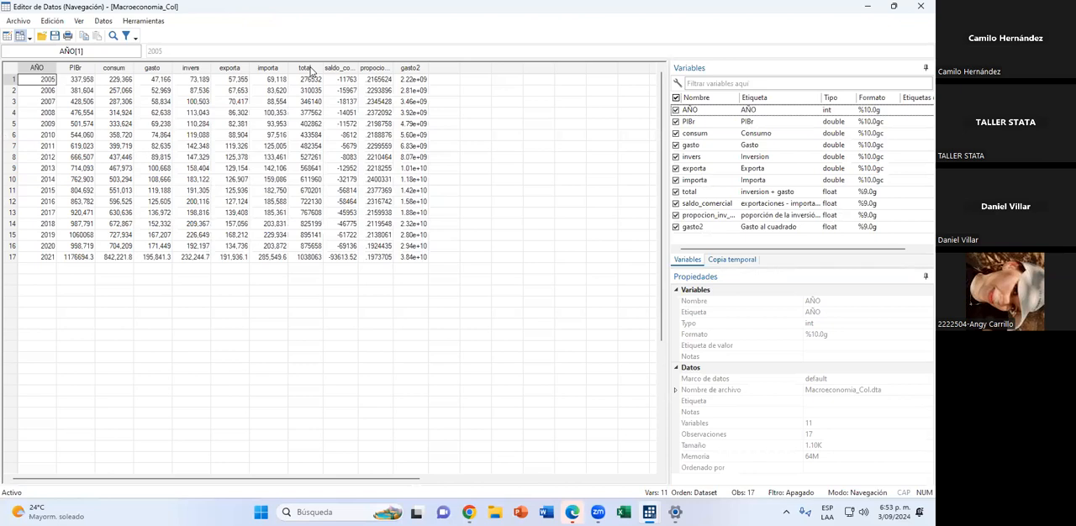
click(334, 72)
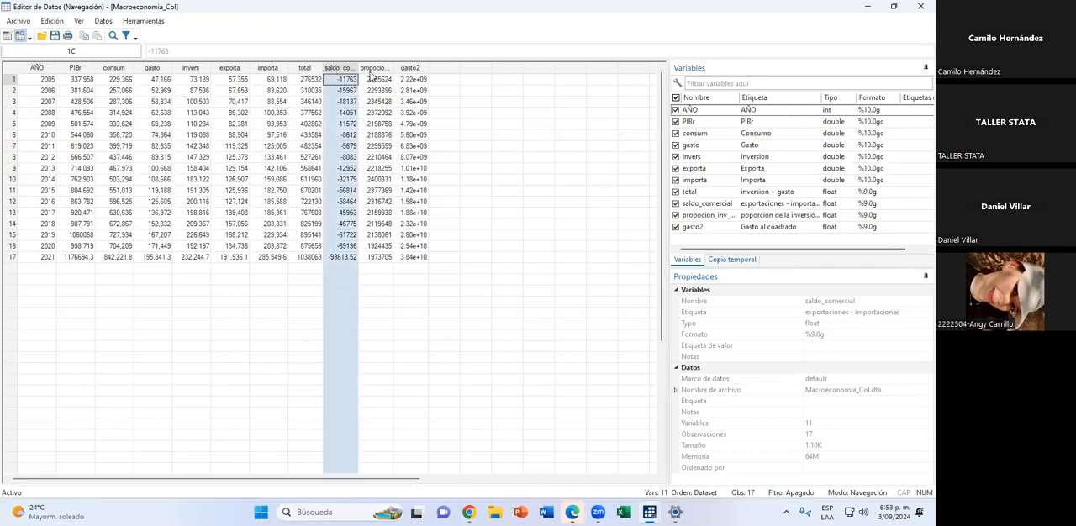
click(372, 71)
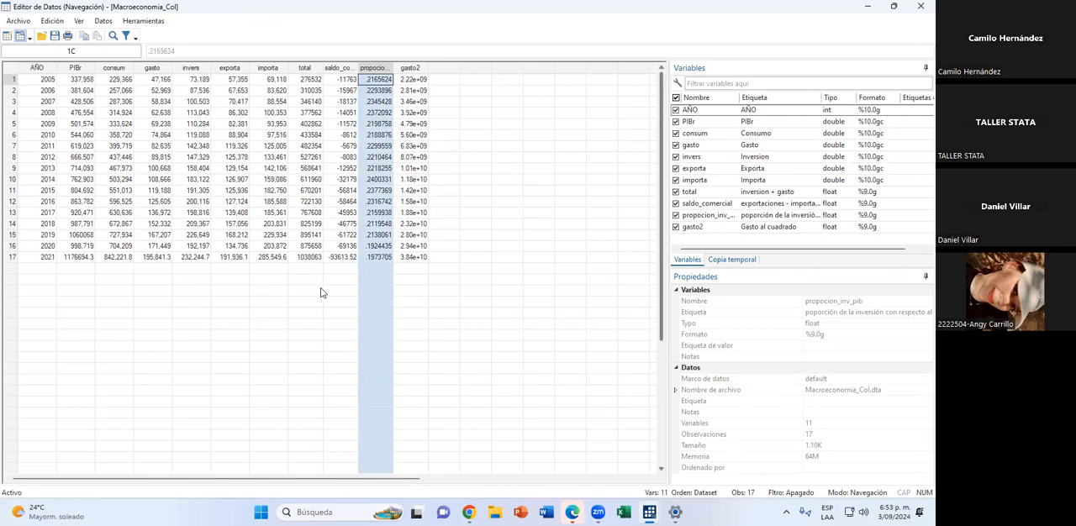
key(alt+Tab)
Review the output of the earlier label, count and list commands, and switch to the SESIÓN 2 TALLER STATA presentation in Chrome.
scroll(320, 293, up, 12)
scroll(320, 293, up, 7)
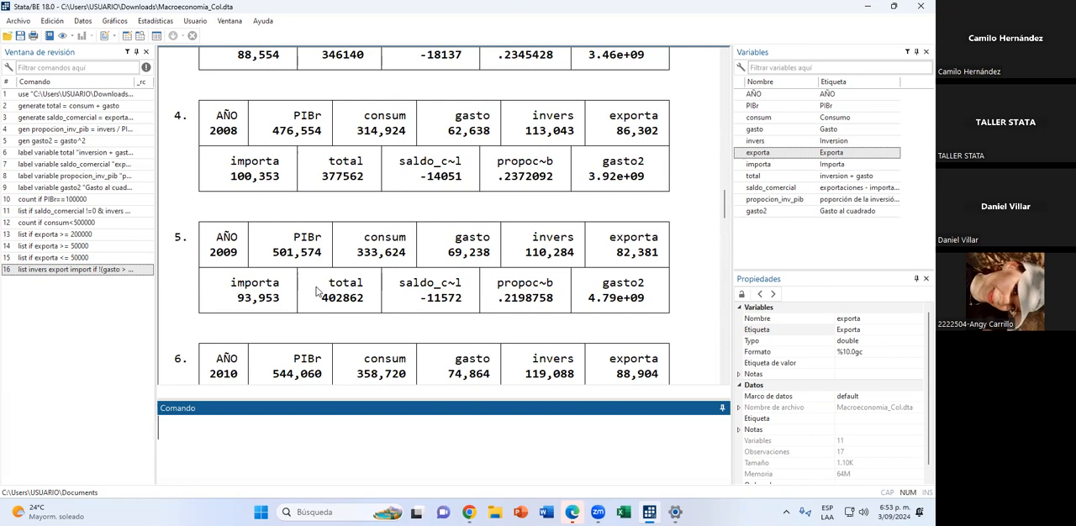
scroll(319, 278, up, 9)
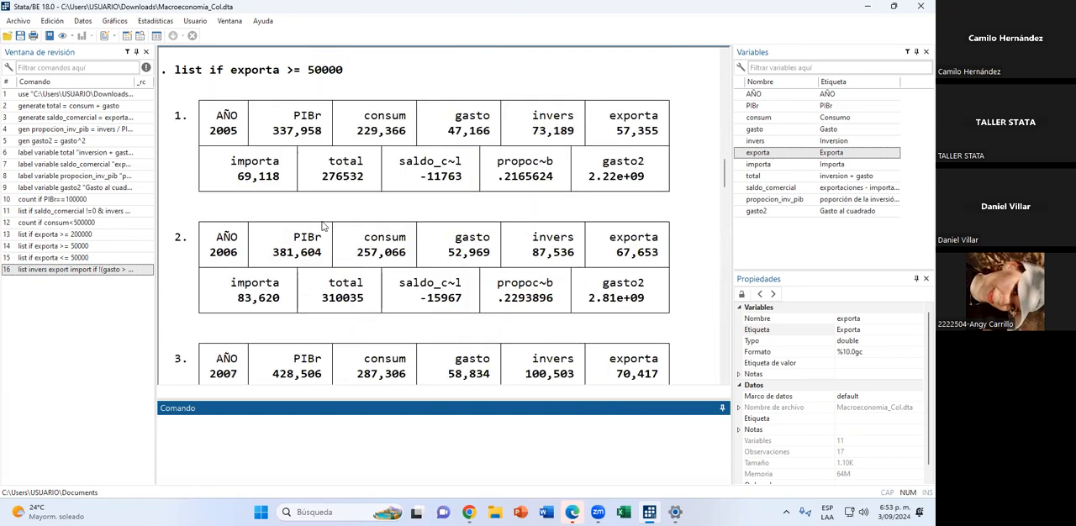
scroll(290, 206, up, 15)
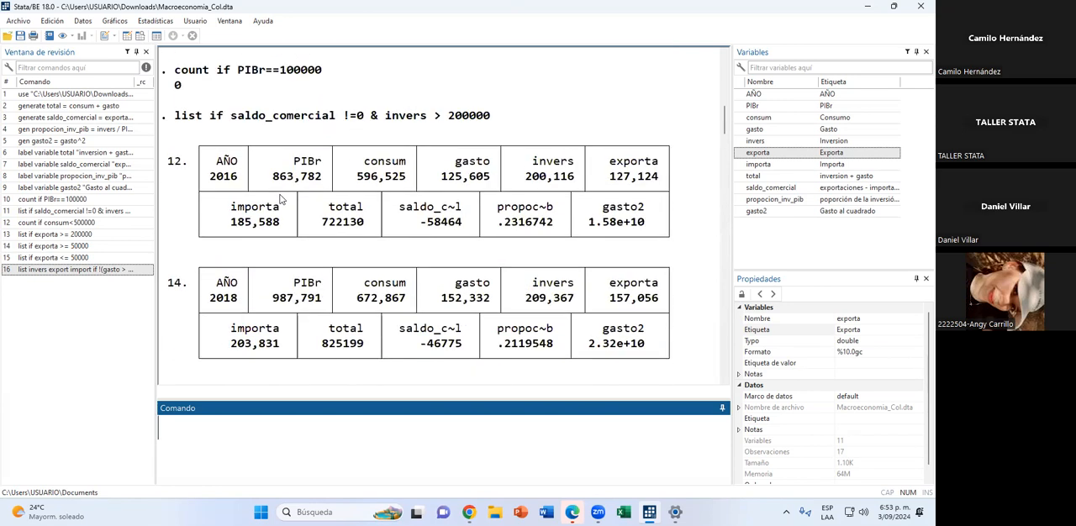
scroll(279, 197, down, 15)
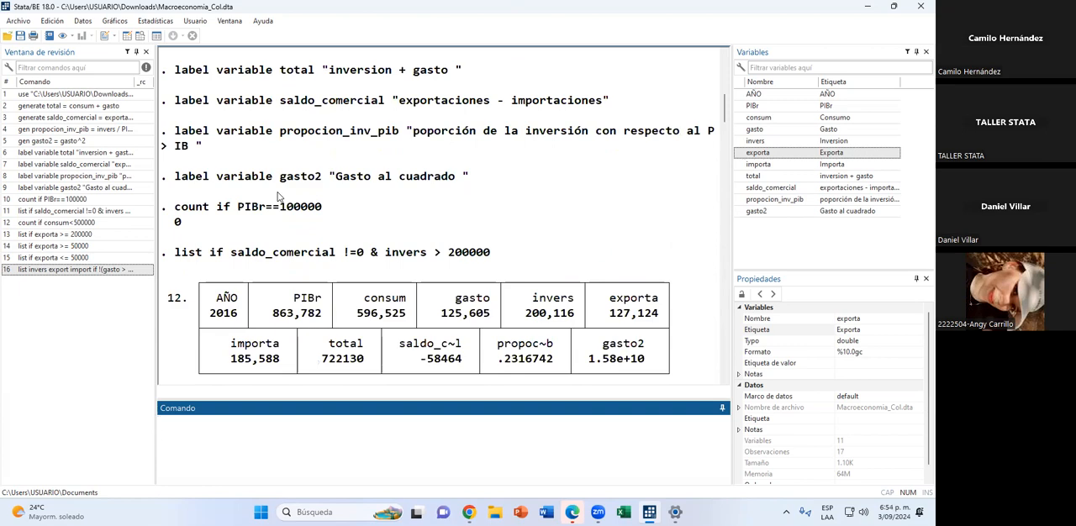
scroll(279, 198, up, 15)
scroll(279, 198, down, 10)
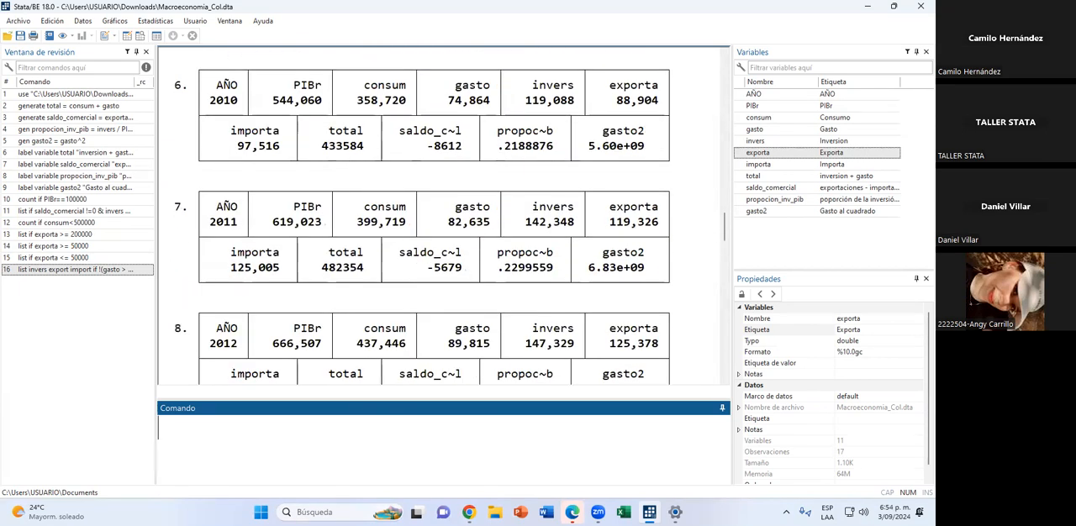
click(468, 511)
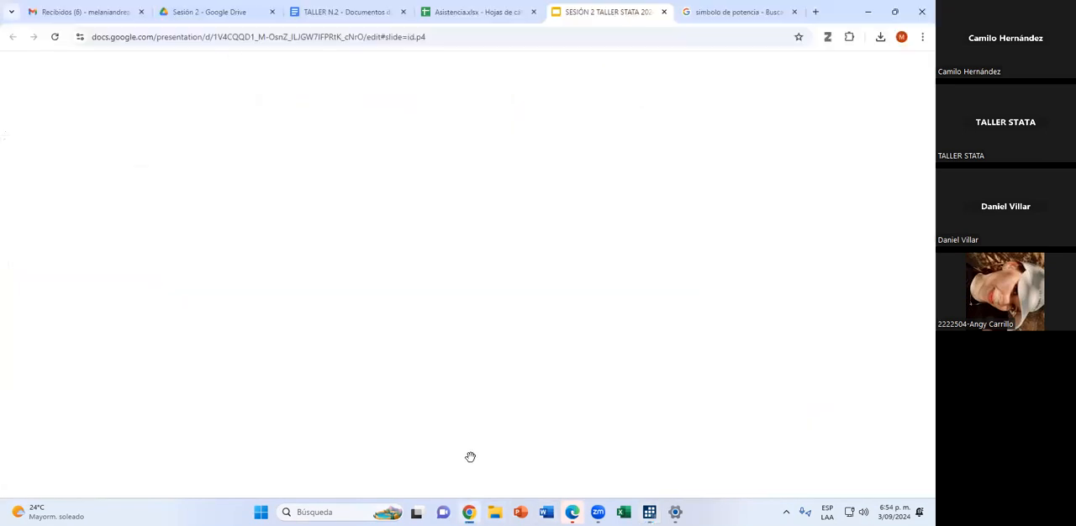
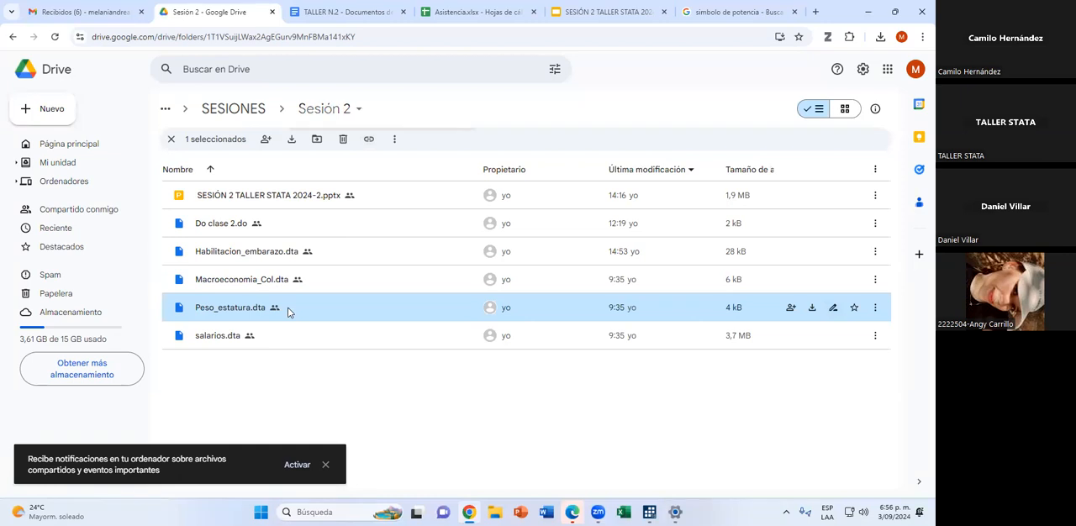
Copy the sharing link of Peso_estatura.dta in the Sesión 2 folder and download the file.
mouse_move(376, 221)
click(533, 243)
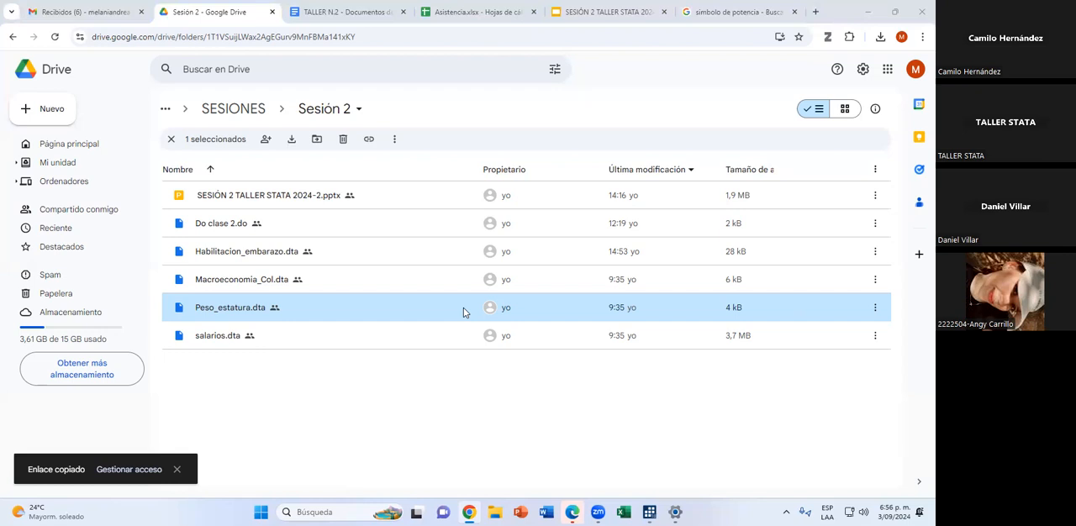
click(812, 309)
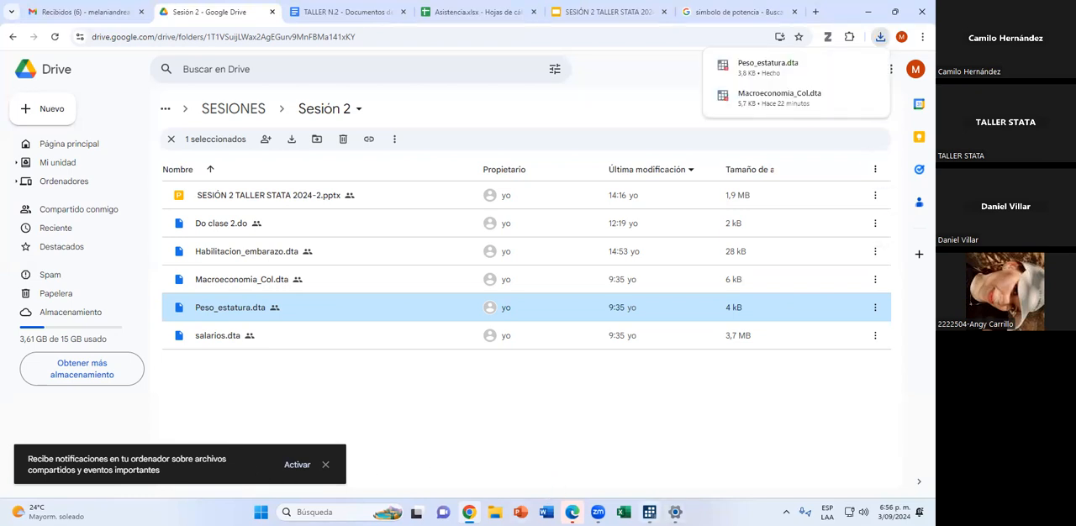
Switch to Stata and clear the loaded dataset from memory with the clear command.
click(649, 512)
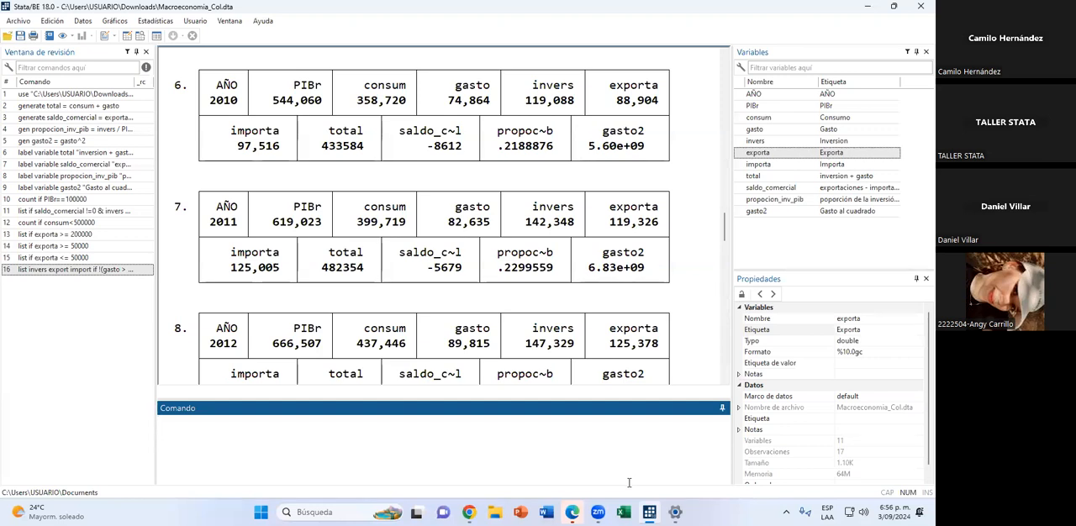
text(cñle)
key(BackSpace)
key(BackSpace)
key(BackSpace)
text(lear)
key(Return)
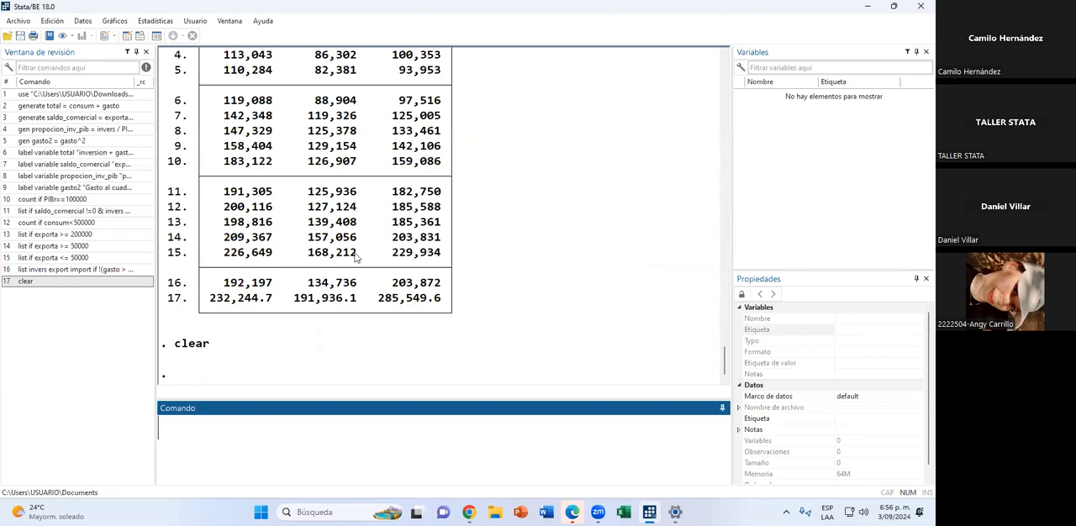
Open the Peso_estatura dataset from the Descargas folder.
click(10, 38)
click(491, 211)
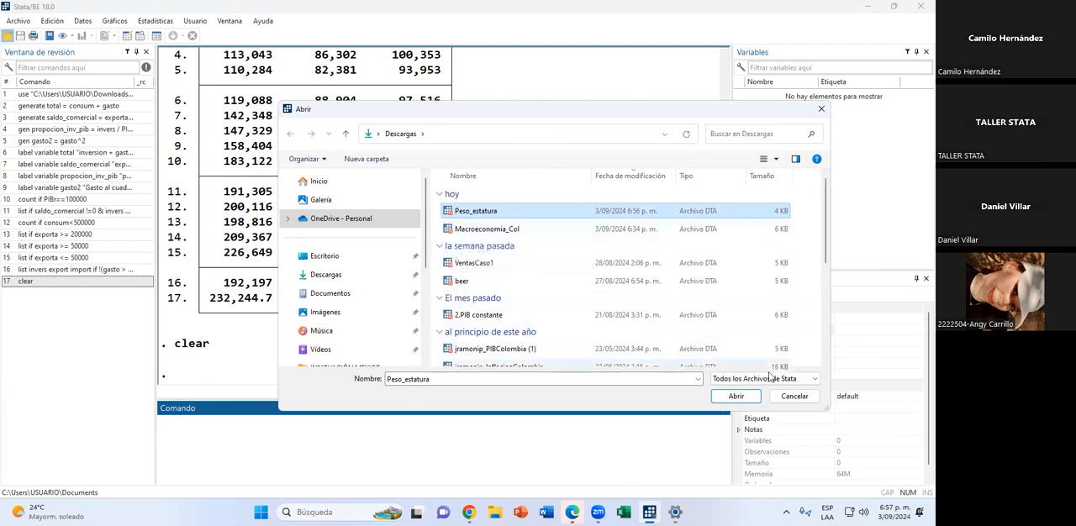
click(735, 396)
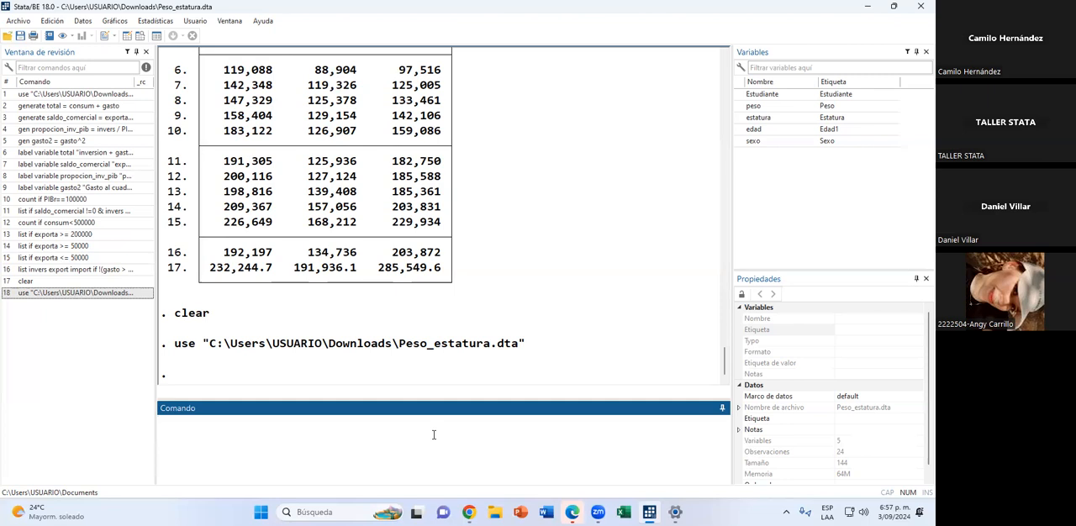
Run describe on the whole dataset.
text(descrrib)
key(BackSpace)
key(BackSpace)
key(BackSpace)
text(ibe)
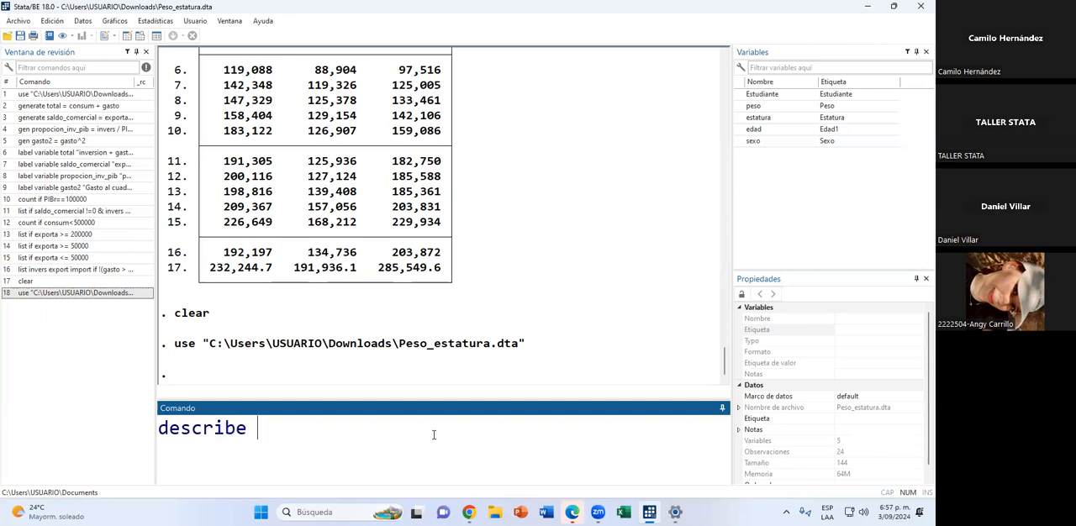
key(Return)
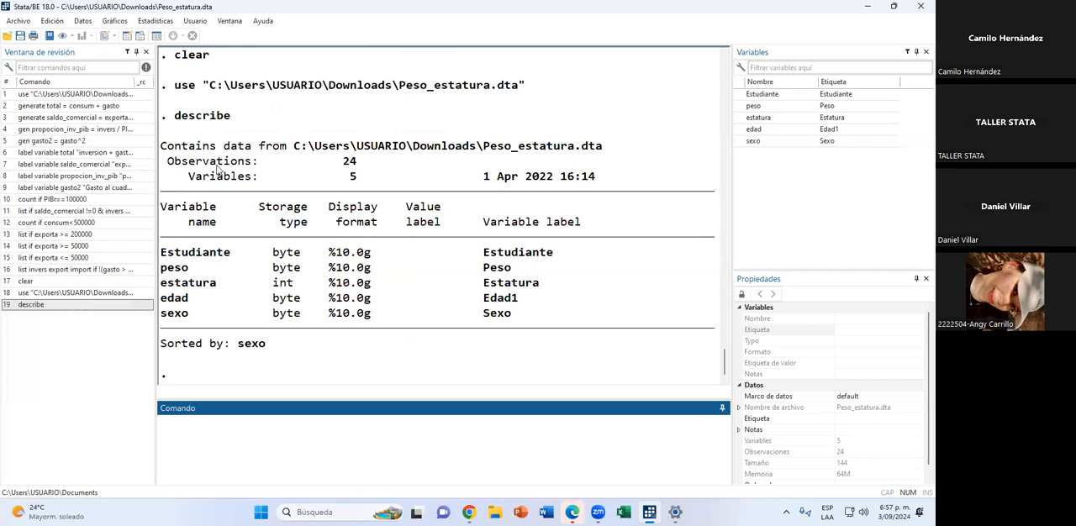
Examine the describe output: the number of observations and variables, the dataset date, and each variable's name, storage type and label.
drag(335, 162, 358, 164)
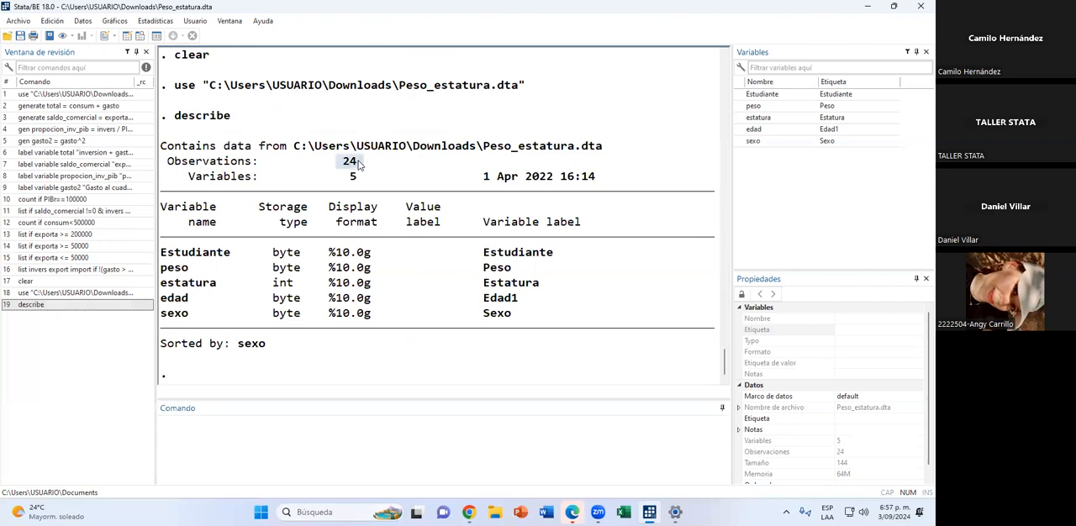
click(353, 177)
drag(479, 178, 588, 183)
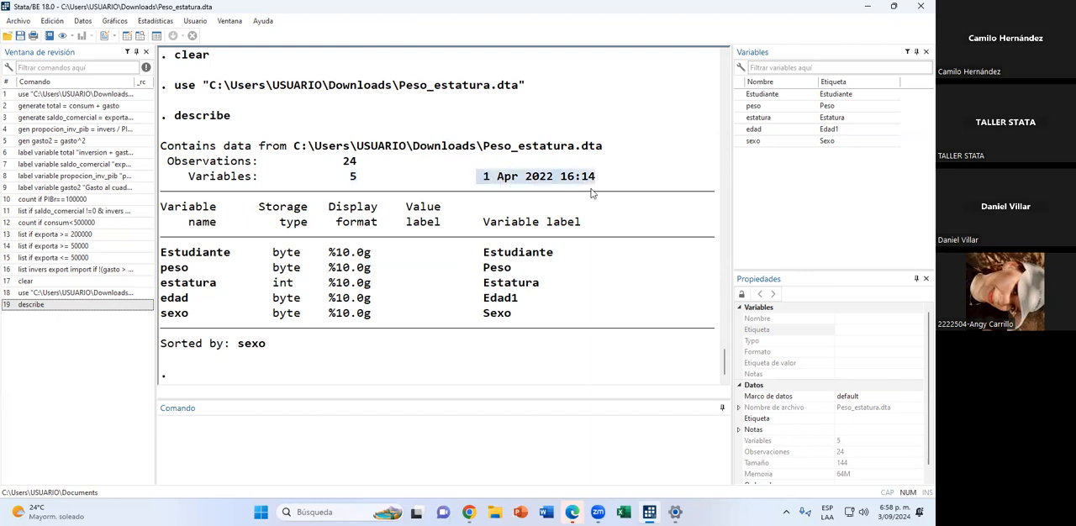
click(594, 183)
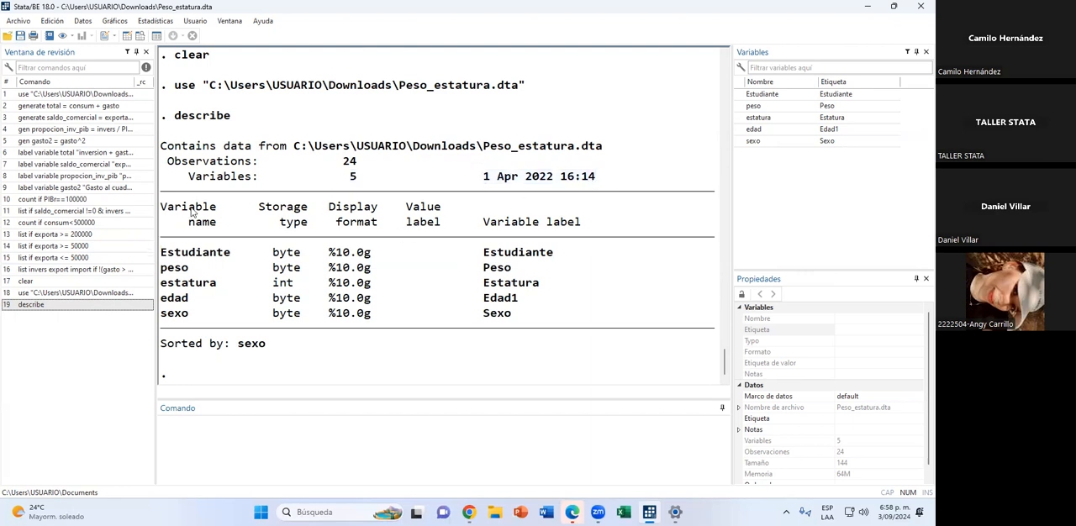
drag(196, 207, 203, 300)
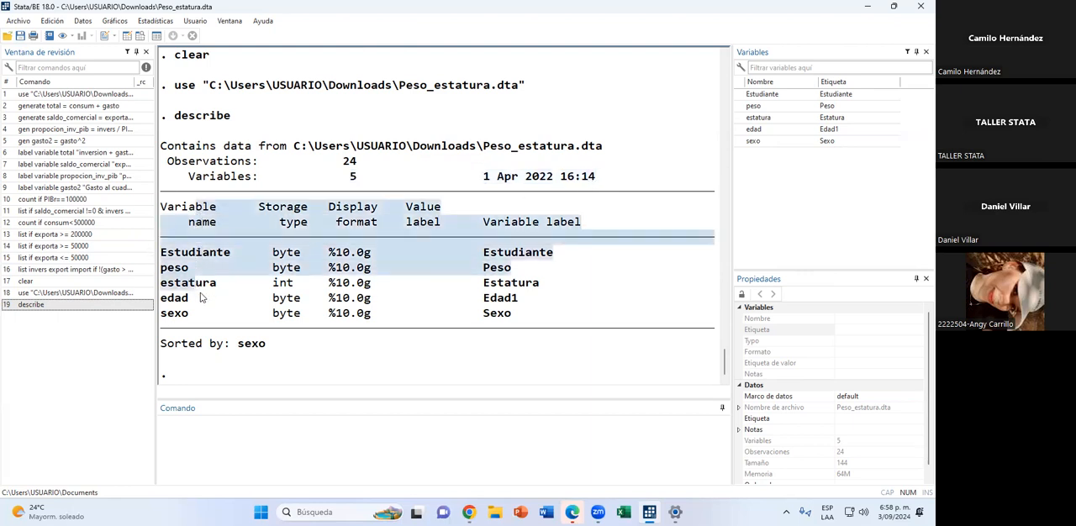
click(203, 299)
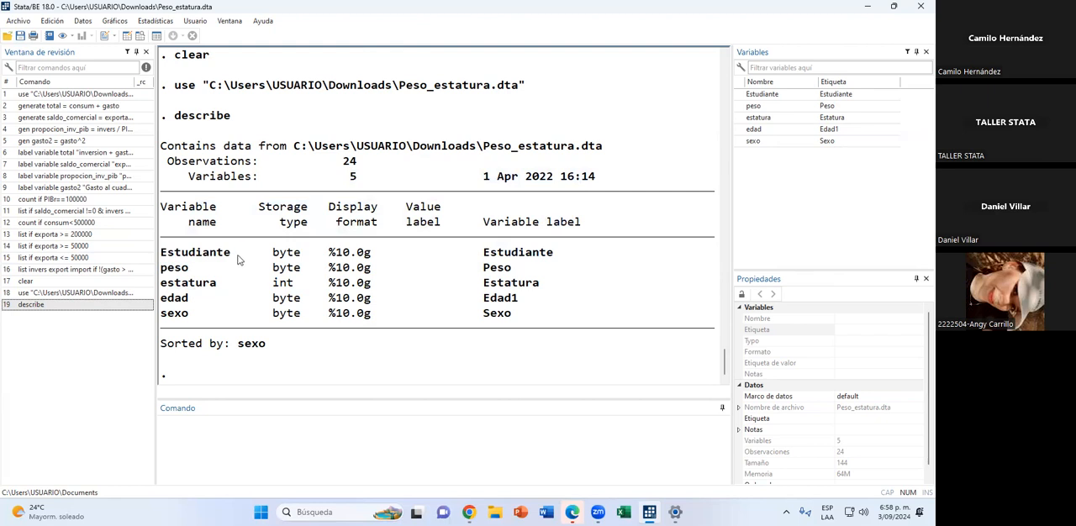
drag(238, 257, 554, 254)
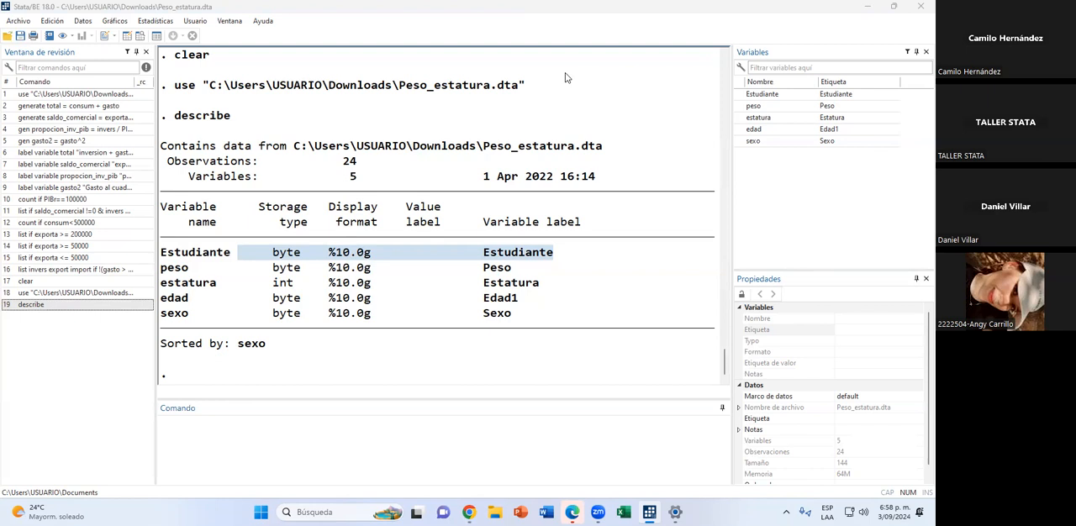
drag(195, 271, 162, 271)
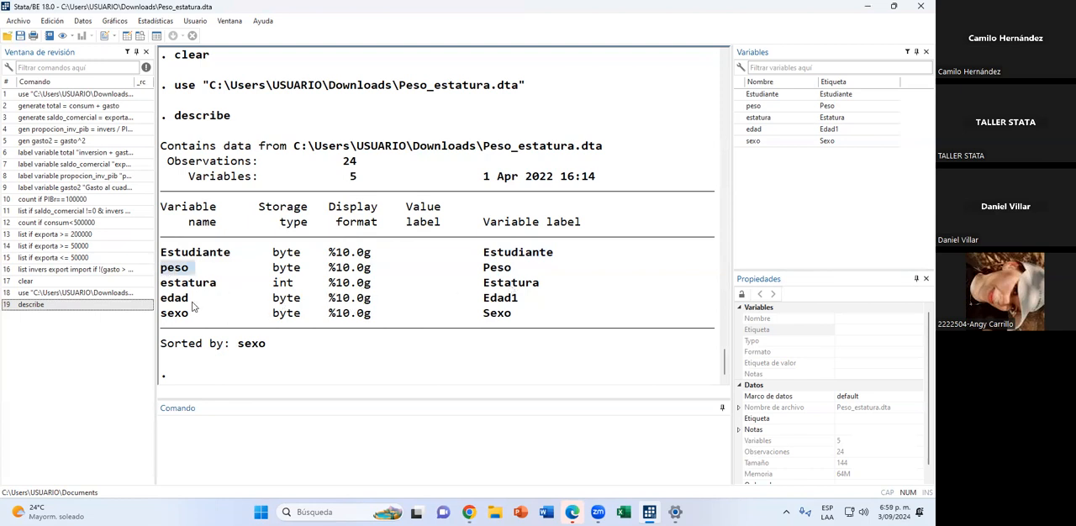
Run codebook for all variables in the dataset.
click(390, 417)
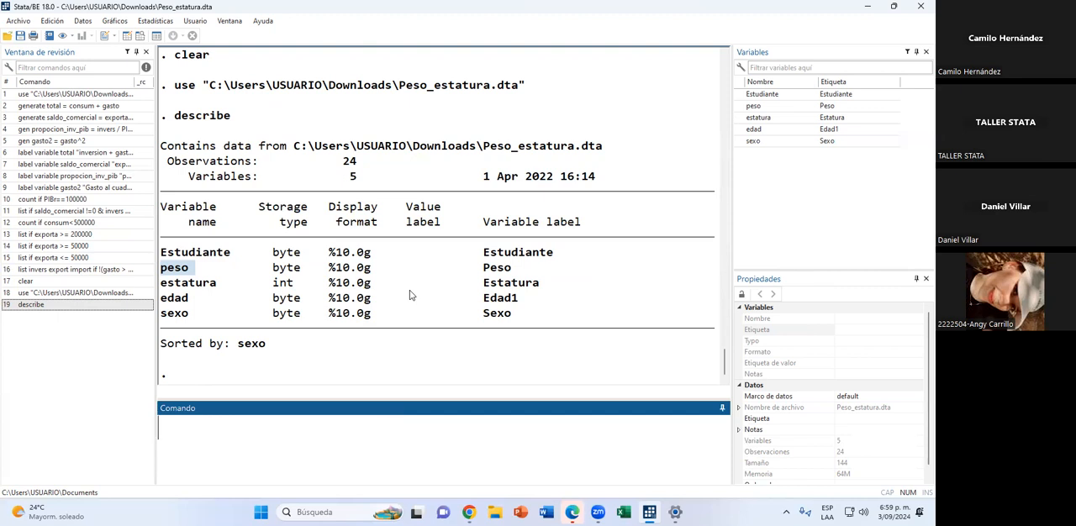
text(codebook)
key(Return)
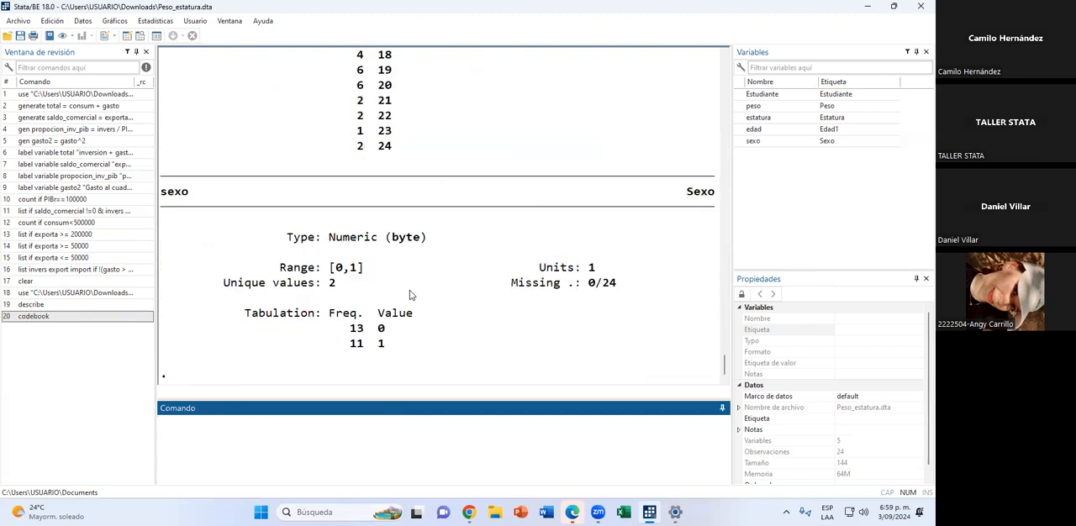
Return to the start of the codebook output and examine the range, mean and standard deviation of Estudiante.
scroll(410, 294, up, 10)
scroll(379, 252, up, 10)
scroll(378, 252, down, 4)
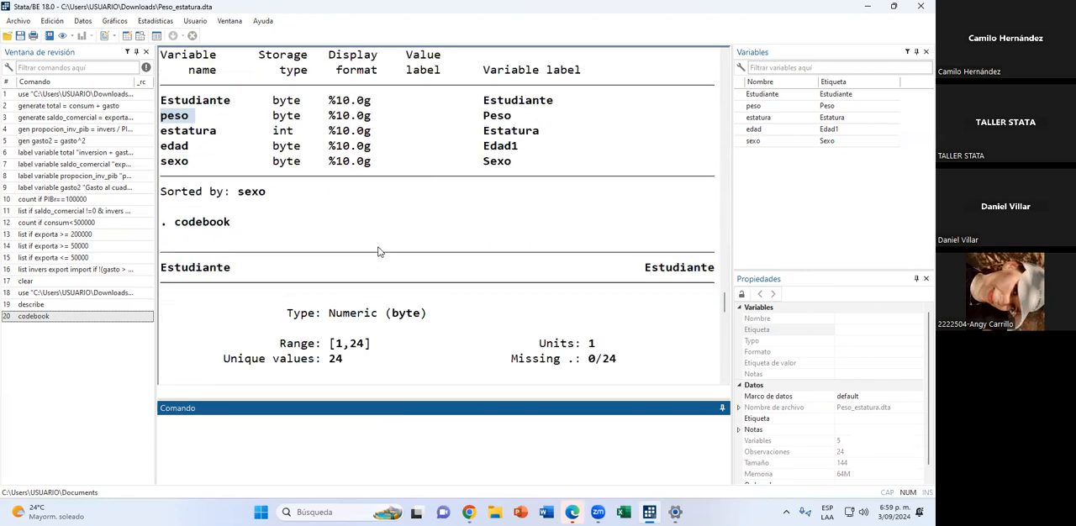
scroll(378, 251, down, 2)
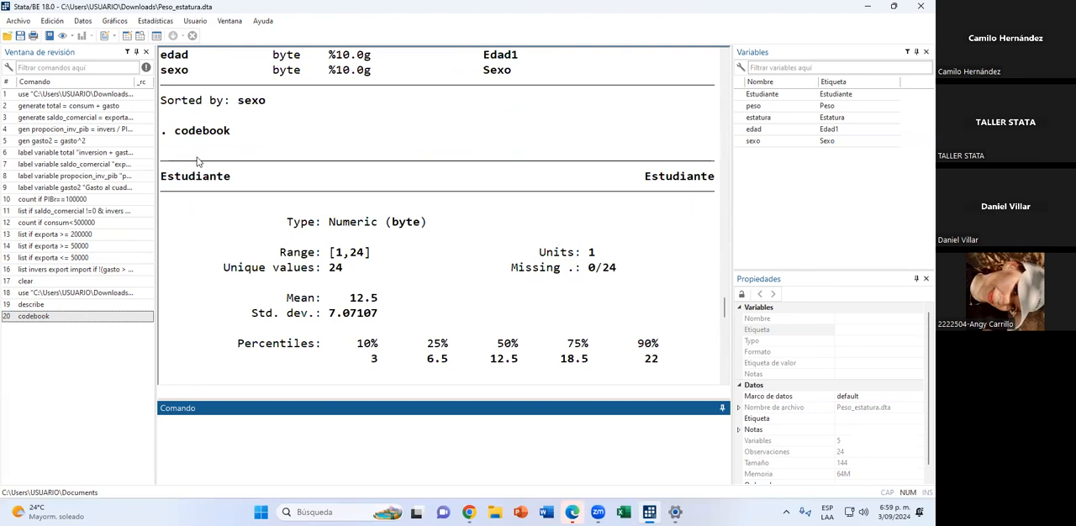
scroll(342, 283, down, 1)
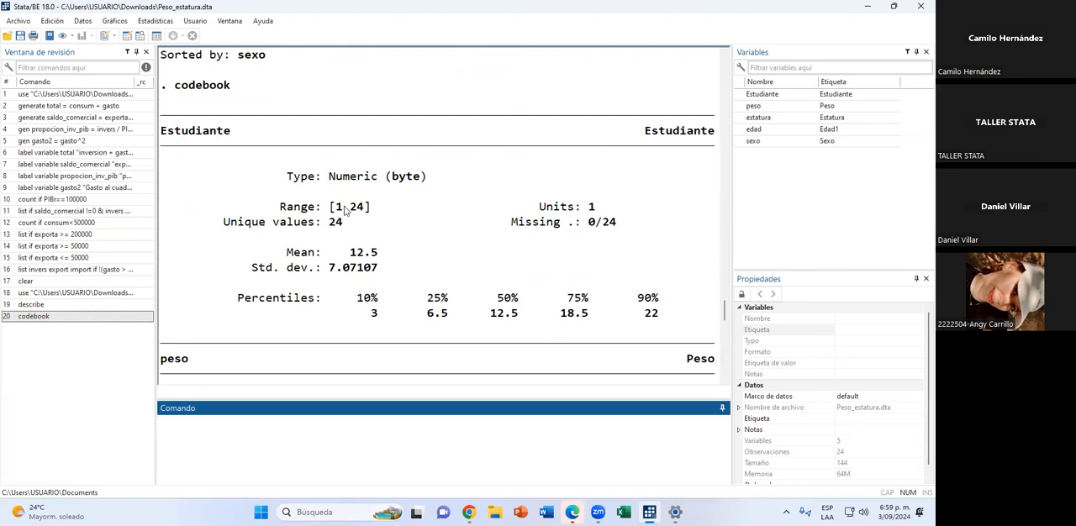
drag(342, 208, 368, 210)
click(350, 297)
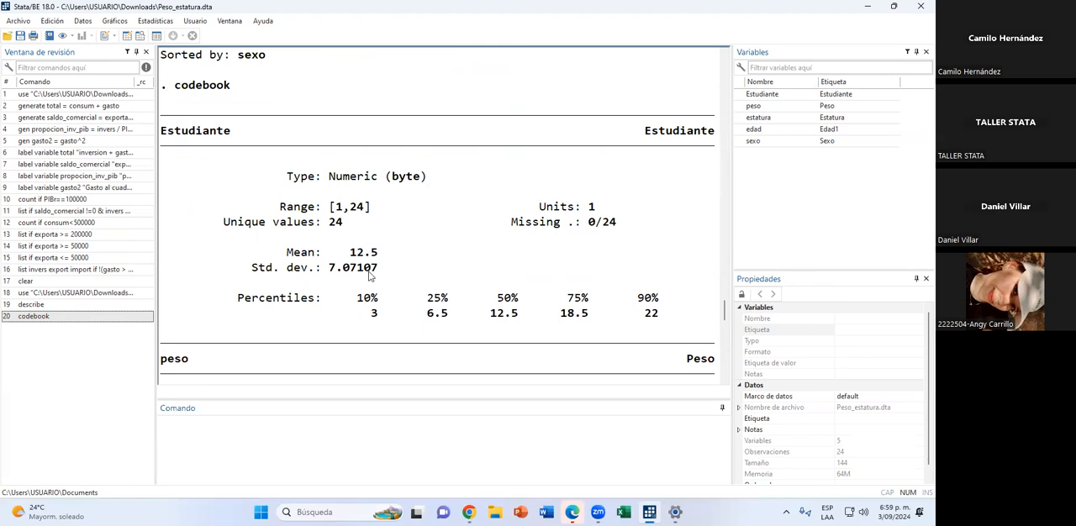
Examine the range, mean, standard deviation and percentiles of peso in the codebook output.
scroll(368, 274, down, 2)
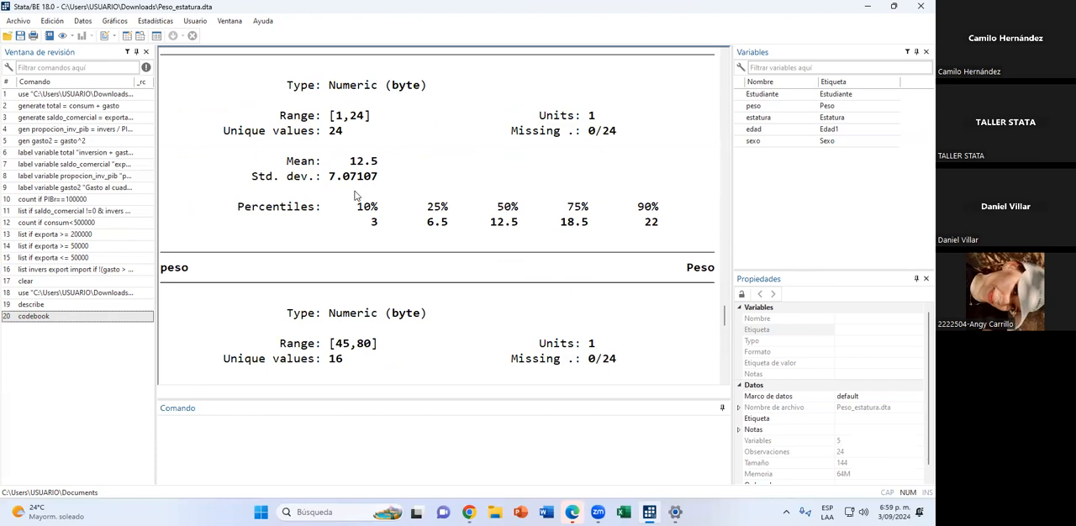
scroll(355, 195, down, 3)
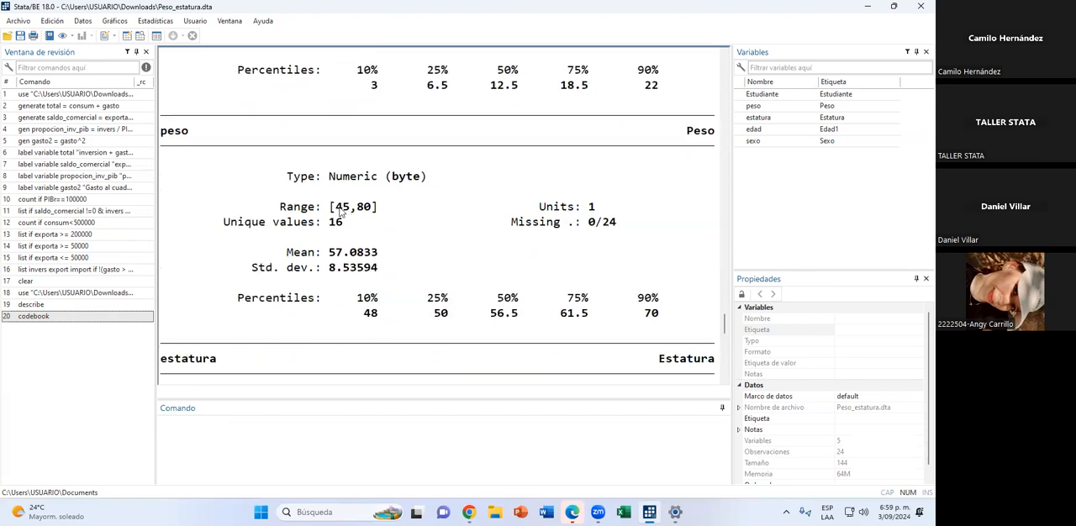
drag(335, 208, 372, 210)
drag(330, 253, 340, 254)
drag(329, 268, 344, 273)
drag(370, 313, 672, 329)
click(624, 329)
Look at the estatura entry in the codebook output and check the missing-value counts of peso and the neighbouring variables.
scroll(488, 325, down, 5)
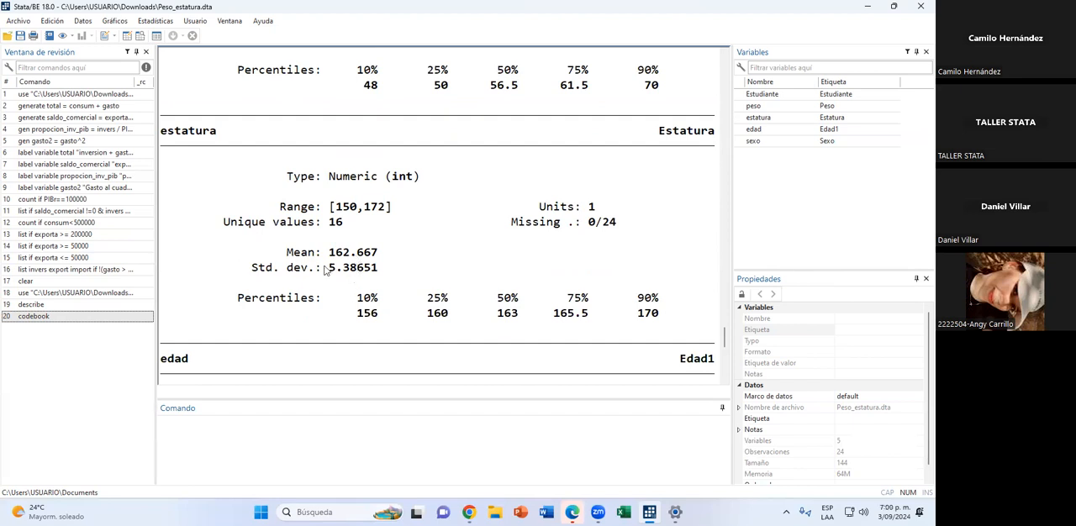
scroll(463, 245, down, 1)
scroll(463, 245, down, 3)
scroll(488, 246, up, 8)
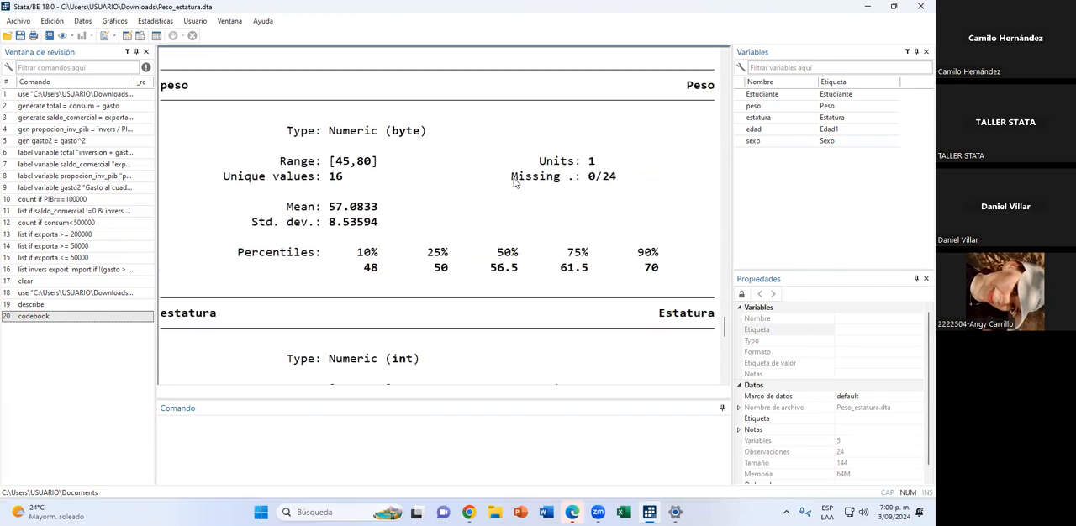
drag(511, 178, 610, 186)
scroll(592, 178, up, 3)
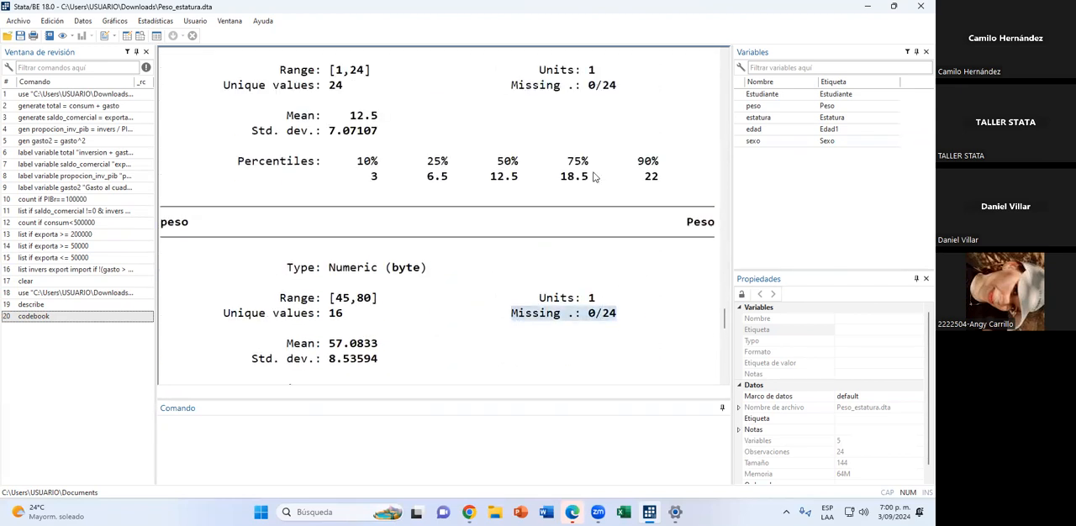
scroll(595, 221, down, 8)
Examine the frequency tabulations of edad and sexo in the codebook output.
scroll(580, 211, down, 4)
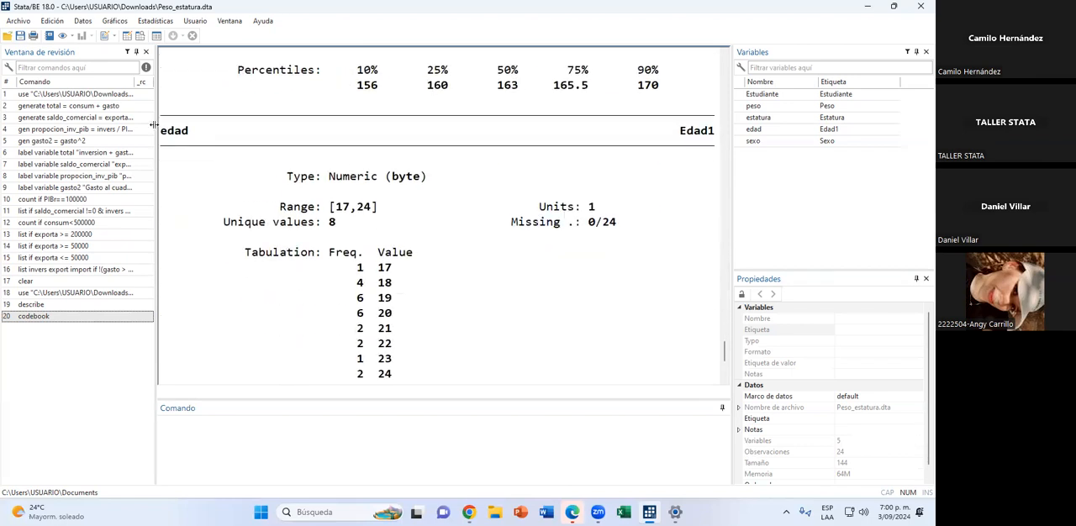
scroll(424, 266, down, 2)
scroll(422, 263, up, 1)
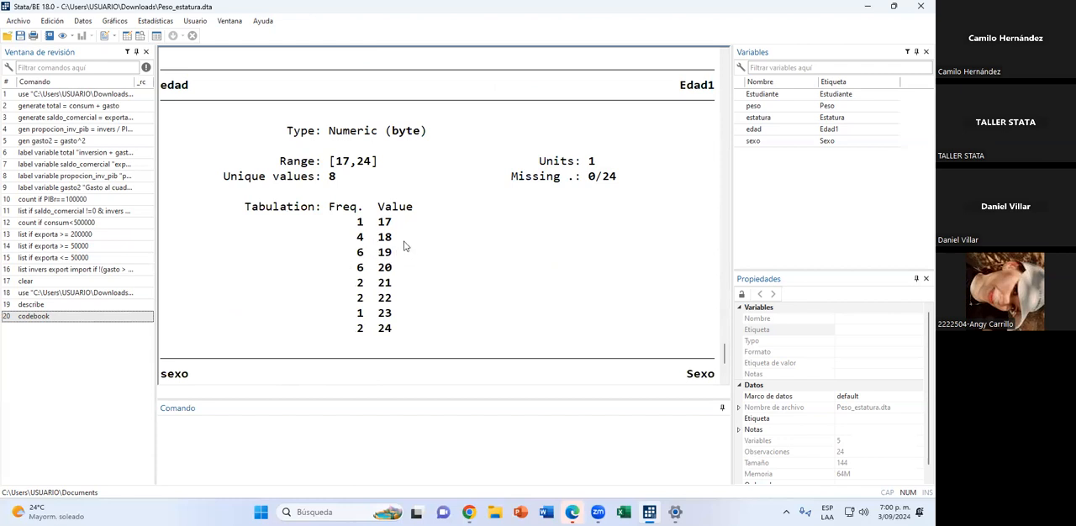
scroll(403, 244, down, 4)
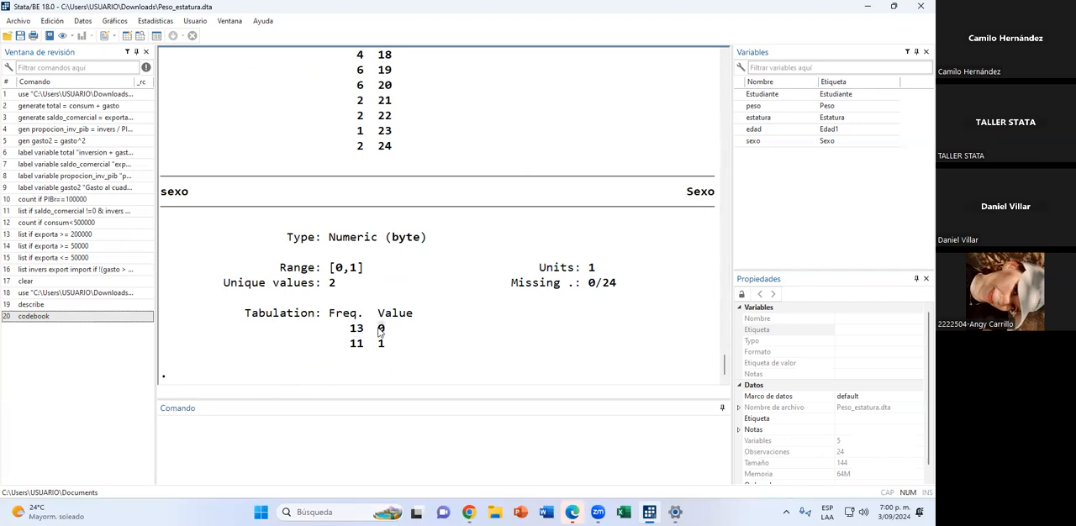
drag(353, 344, 384, 335)
Run the sum command to get summary statistics for all variables.
click(329, 430)
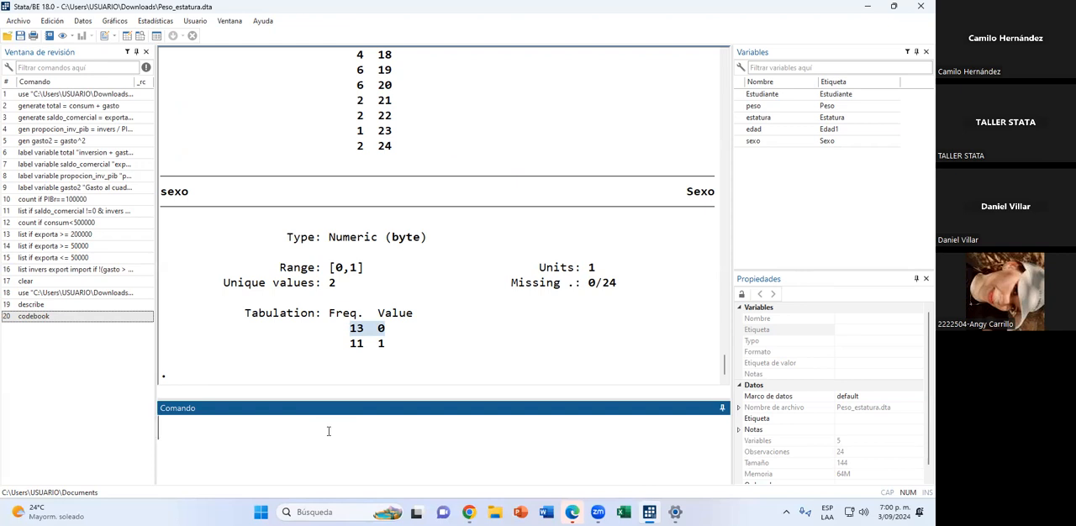
text(sum)
key(Return)
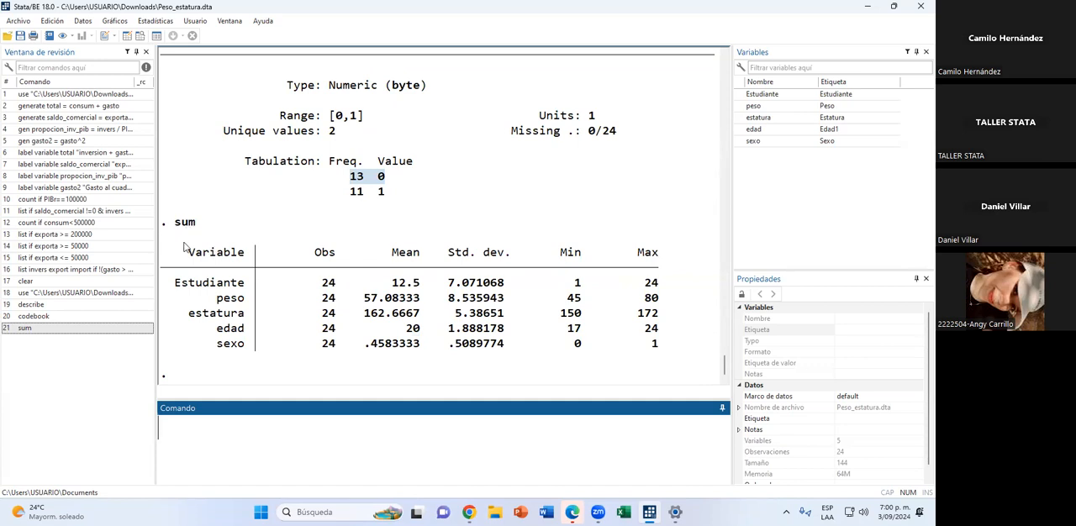
Examine the observation counts and the means of Estudiante, edad and sexo in the summary table.
drag(325, 279, 332, 361)
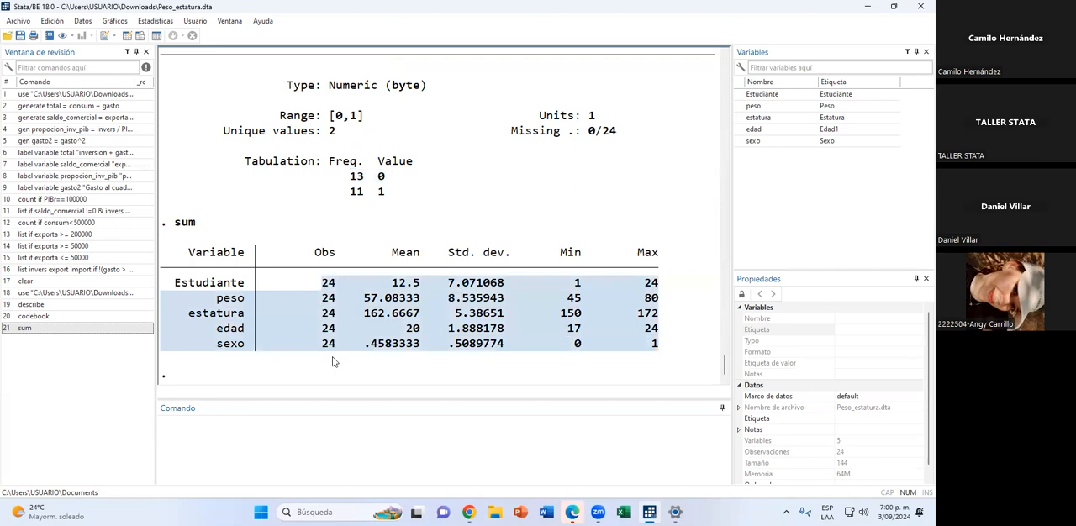
click(418, 301)
drag(409, 278, 411, 352)
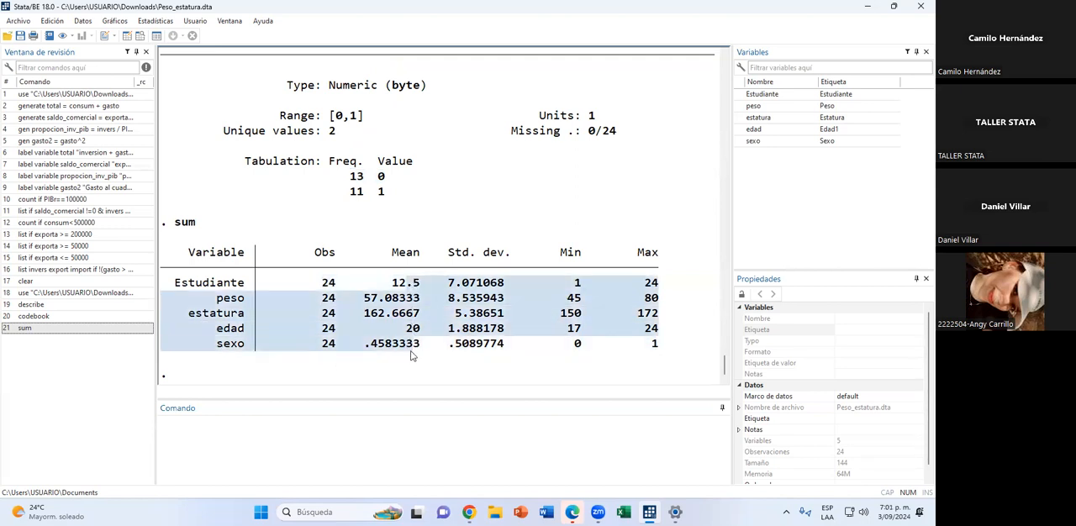
click(398, 286)
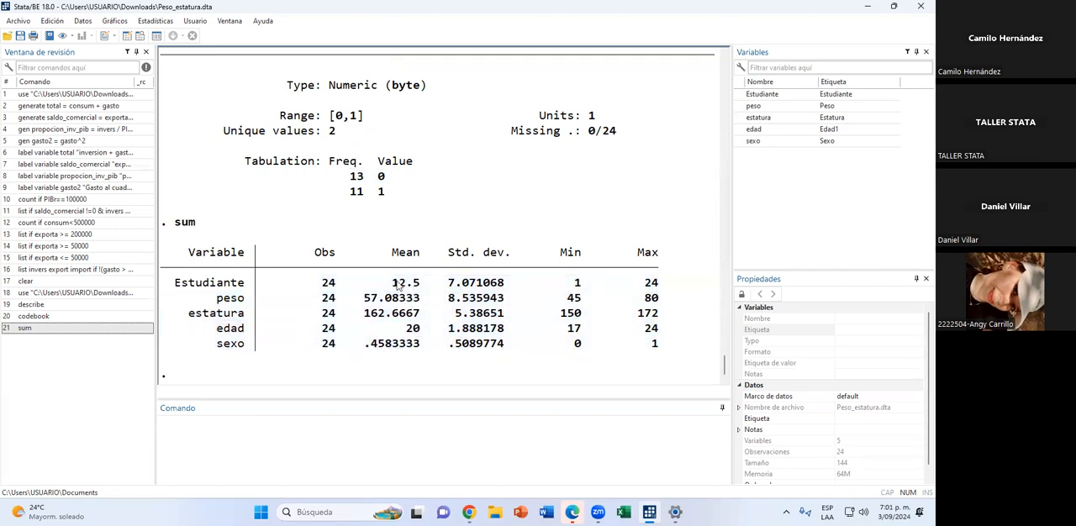
double_click(399, 286)
double_click(413, 330)
drag(366, 350, 421, 352)
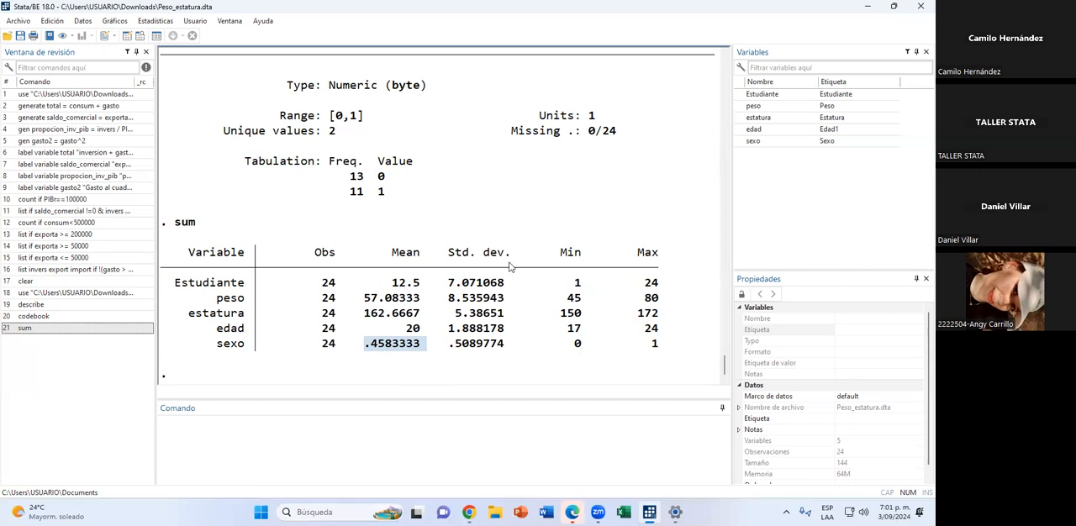
Look back at the frequency tabulation of sexo in the codebook output.
scroll(412, 347, up, 1)
scroll(409, 345, up, 2)
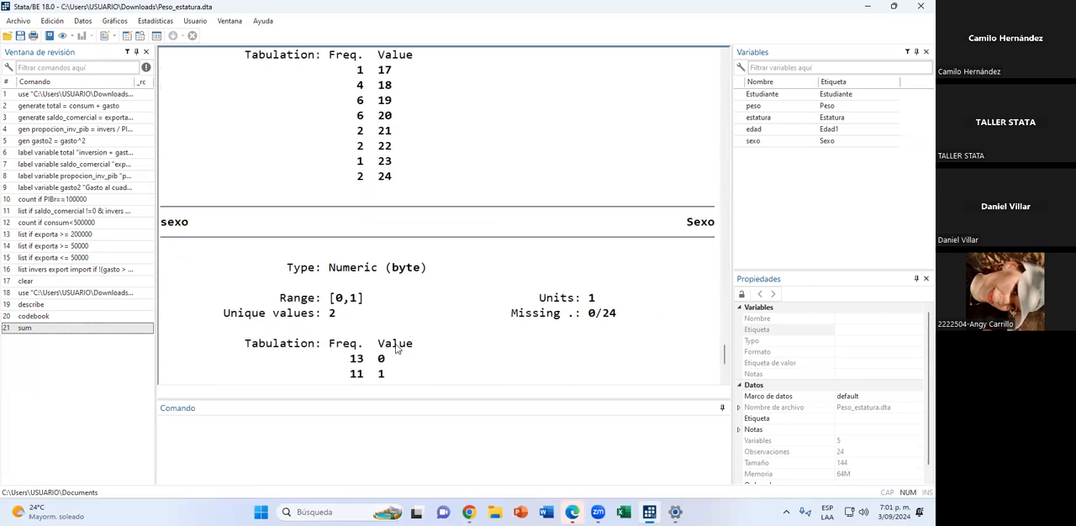
drag(396, 339, 309, 291)
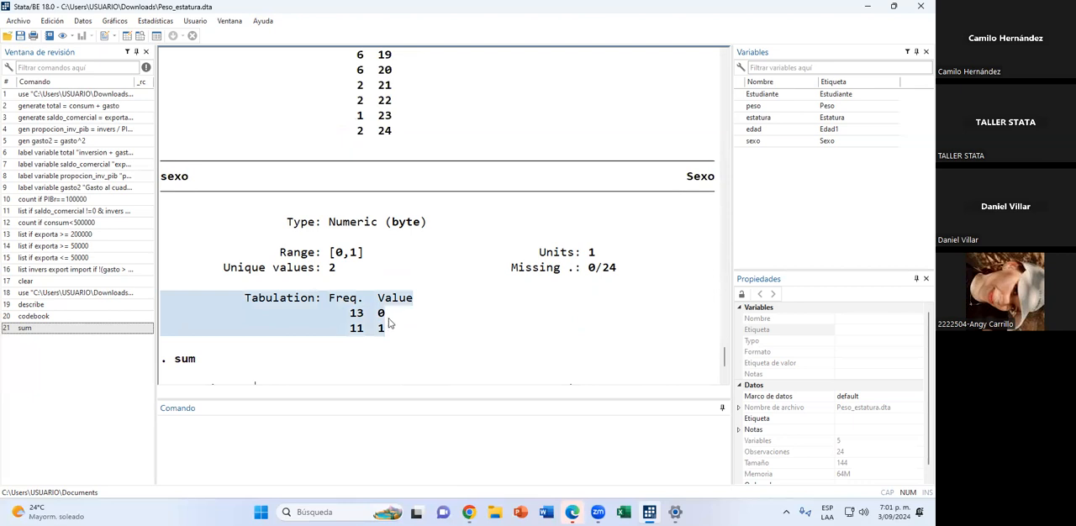
scroll(487, 329, down, 3)
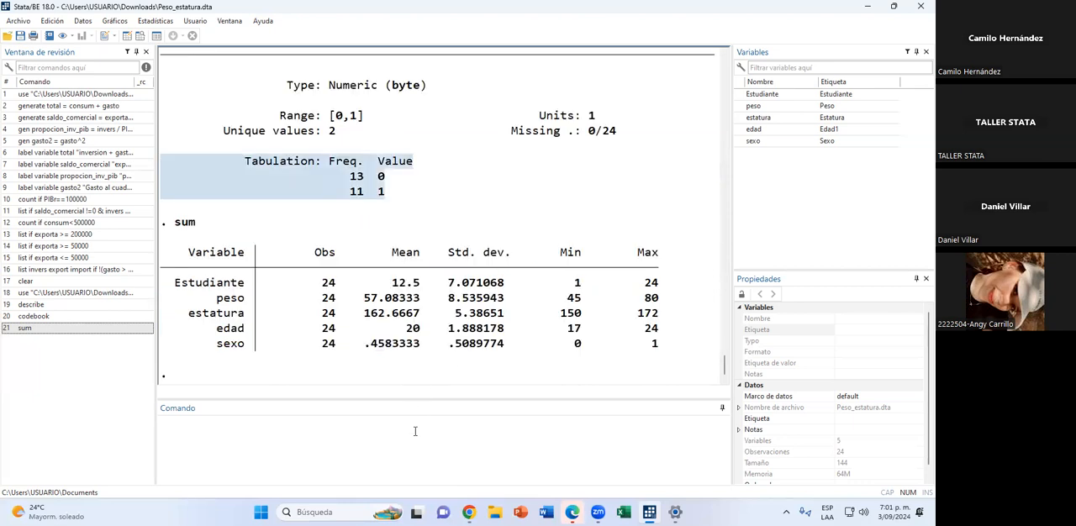
Run tab sexo to get the frequency table of the sexo variable.
click(409, 434)
text(tab )
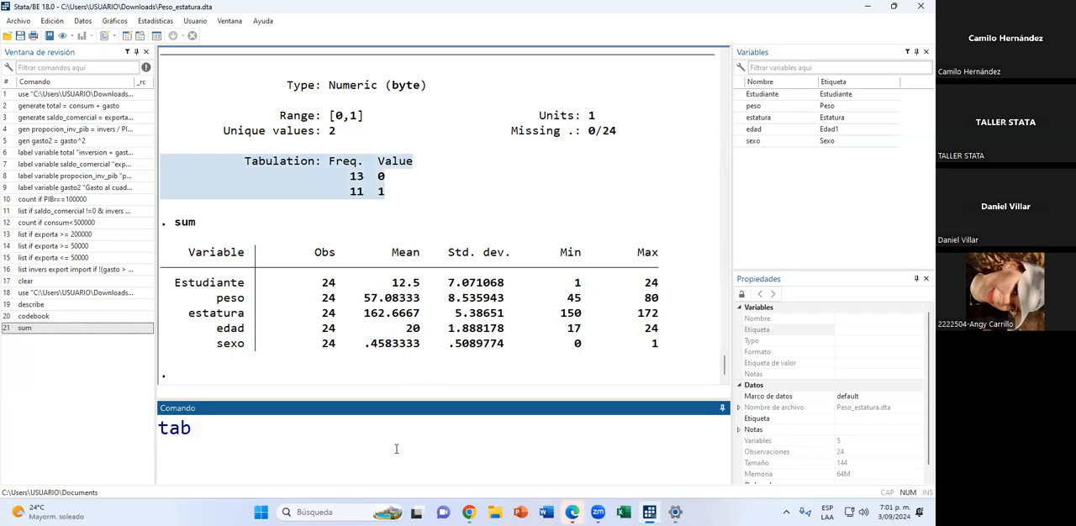
text(sexo)
key(Return)
click(518, 73)
click(434, 346)
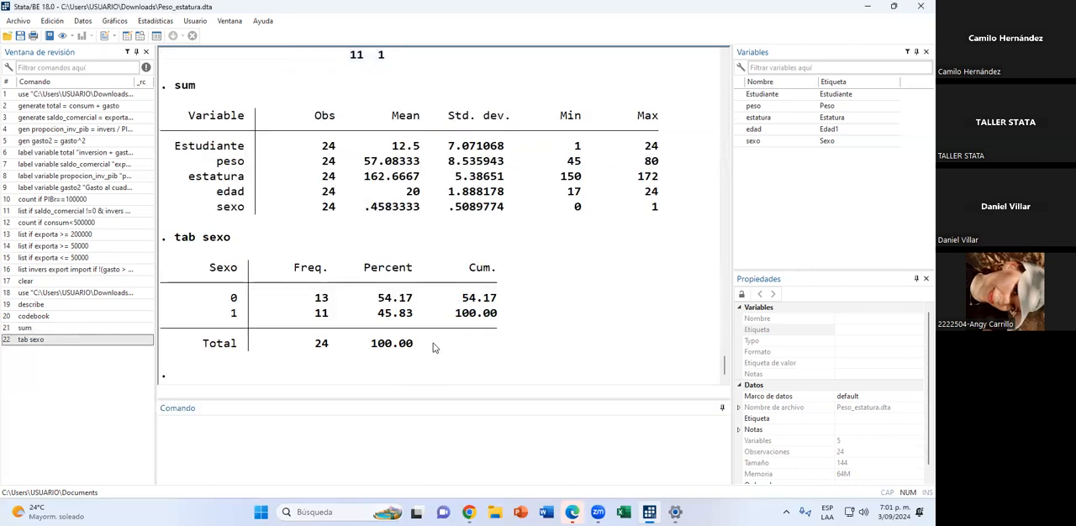
Examine the frequencies, total and percentages of each sexo category in the tabulation.
drag(304, 267, 314, 326)
click(353, 336)
drag(236, 298, 231, 296)
drag(338, 313, 317, 303)
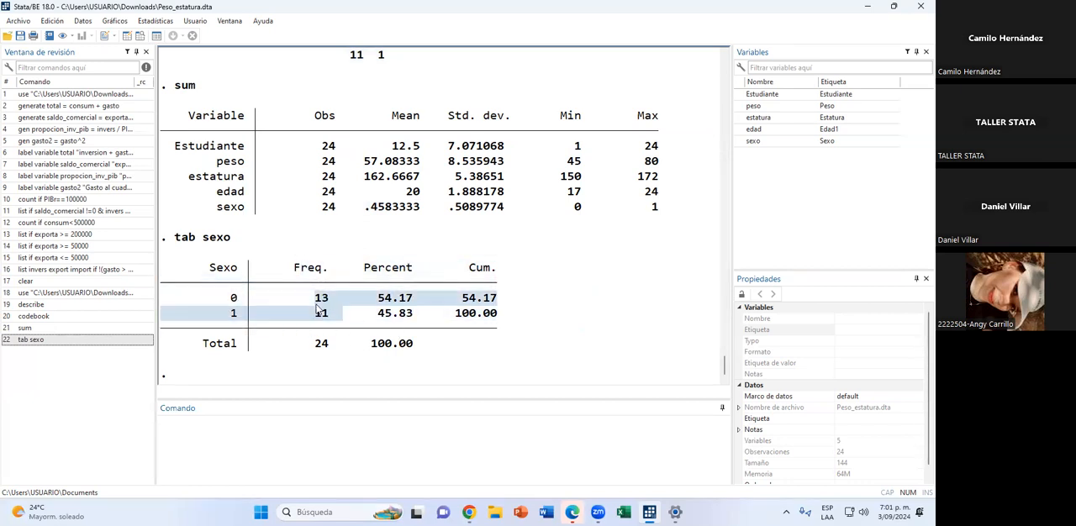
click(371, 318)
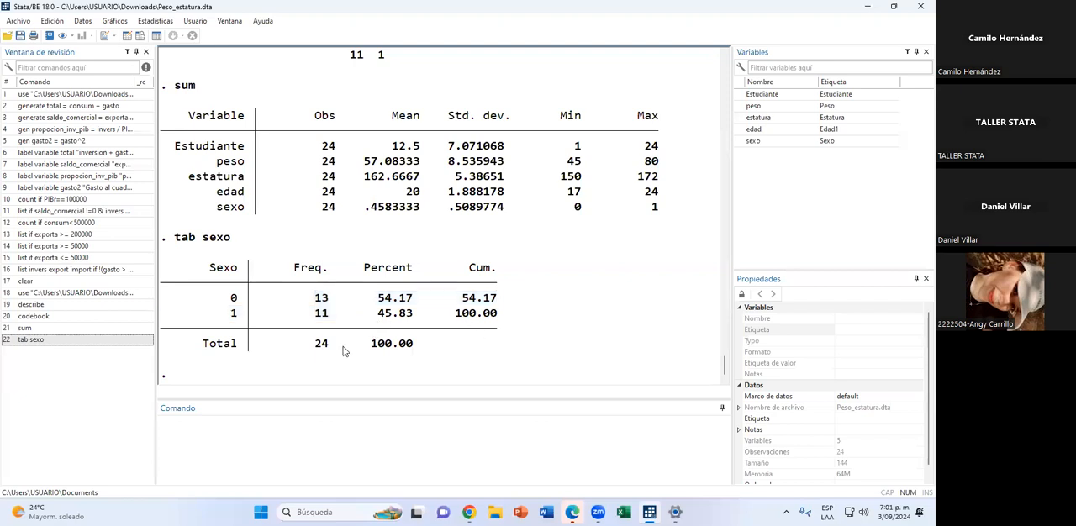
drag(340, 349, 318, 349)
drag(379, 300, 411, 308)
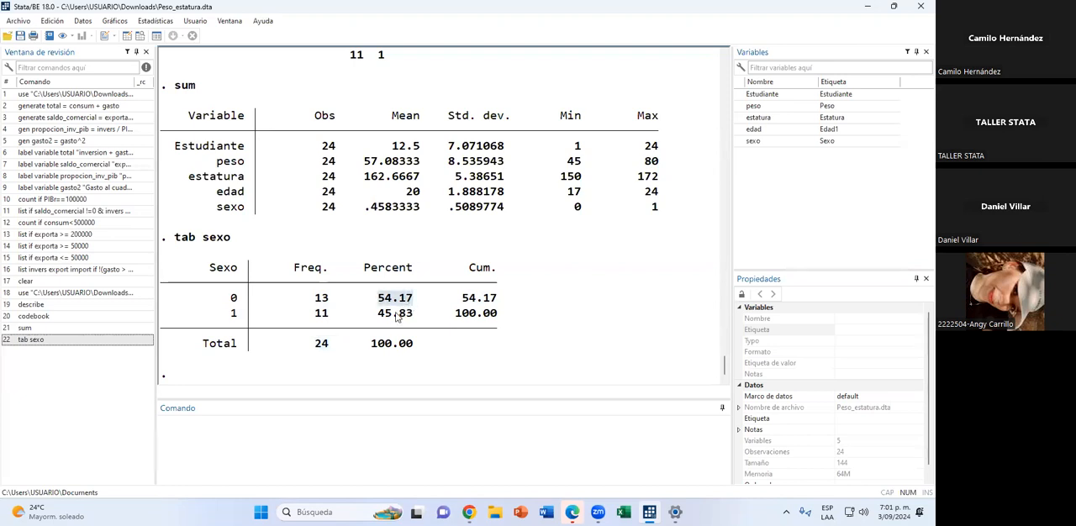
drag(378, 316, 426, 322)
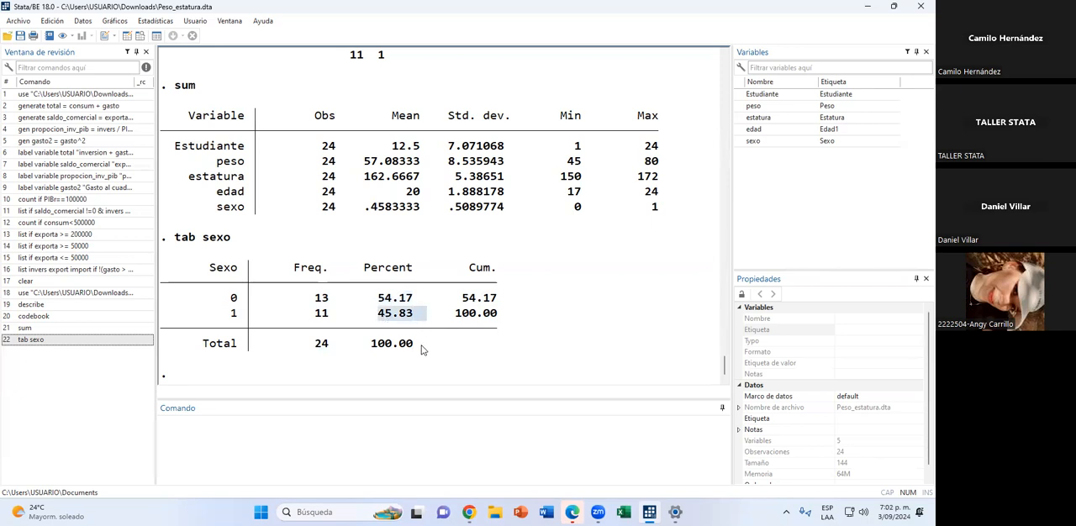
Run the count command to count the observations in the dataset.
click(383, 432)
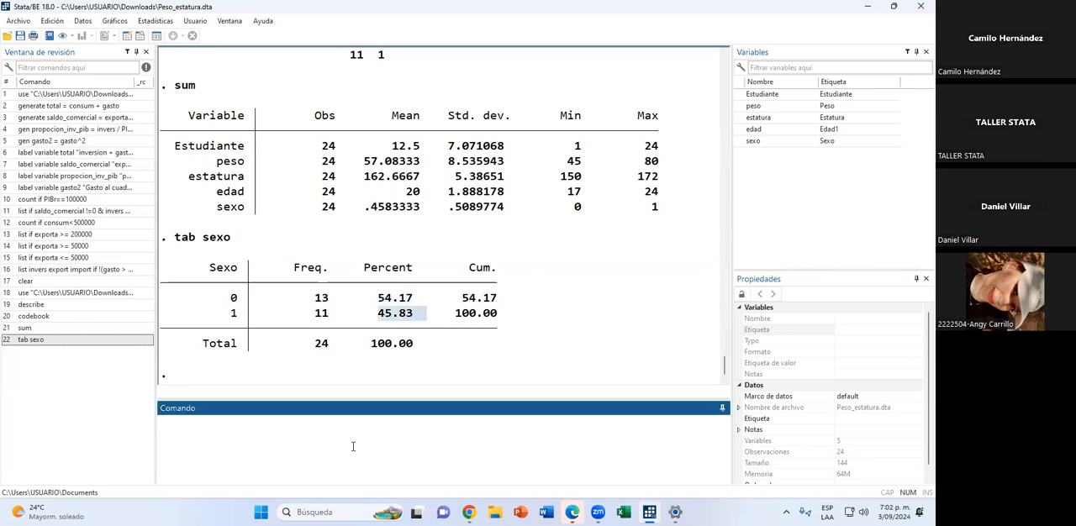
text(count)
key(Return)
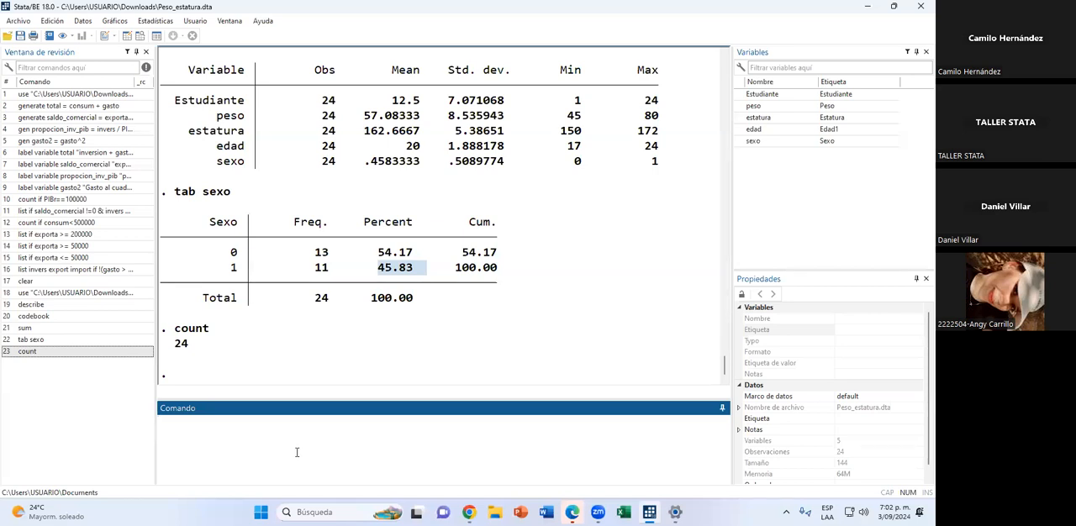
Rename the variable Estudiante as estudiante with the rename command.
text(rena,e)
key(BackSpace)
key(BackSpace)
text(me )
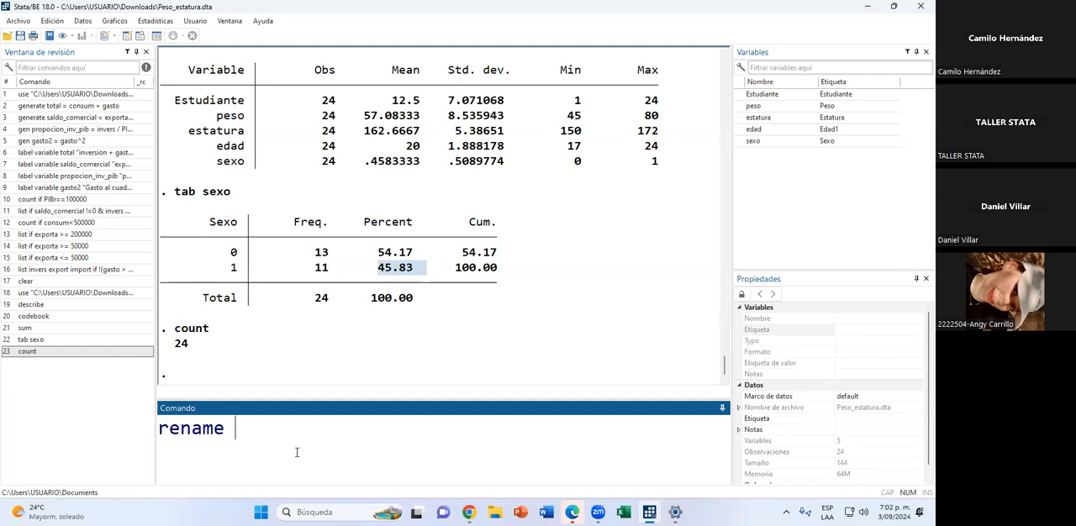
text(Estudiante estudiante)
key(Return)
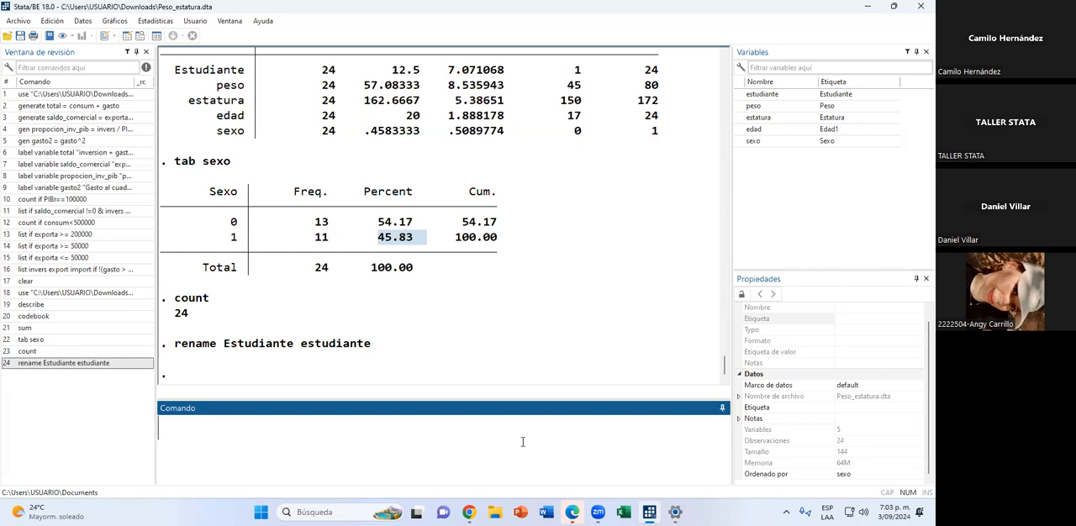
Generate the variable estaturam as estatura / 100 and check its column in the data browser.
text(gen estaturam)
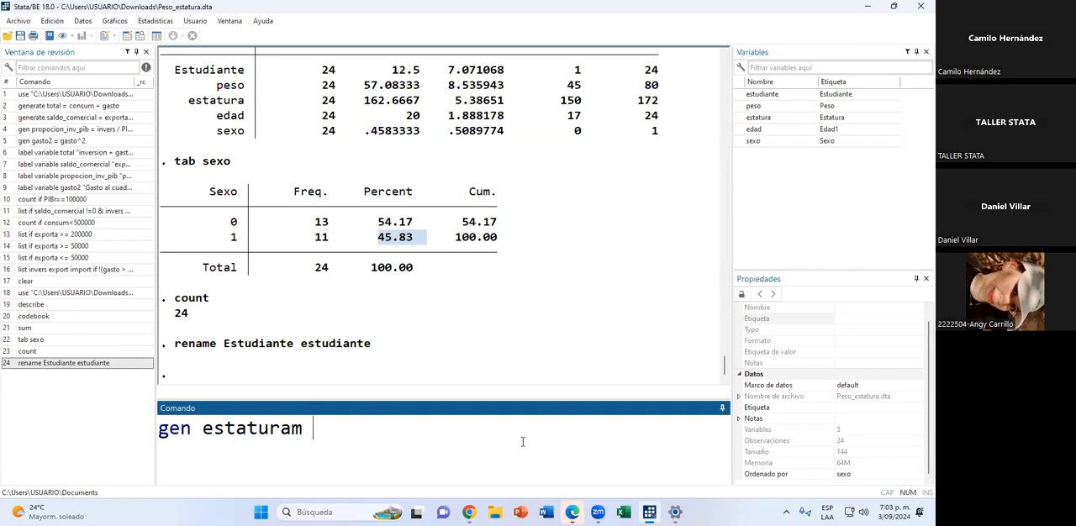
text( =)
double_click(739, 118)
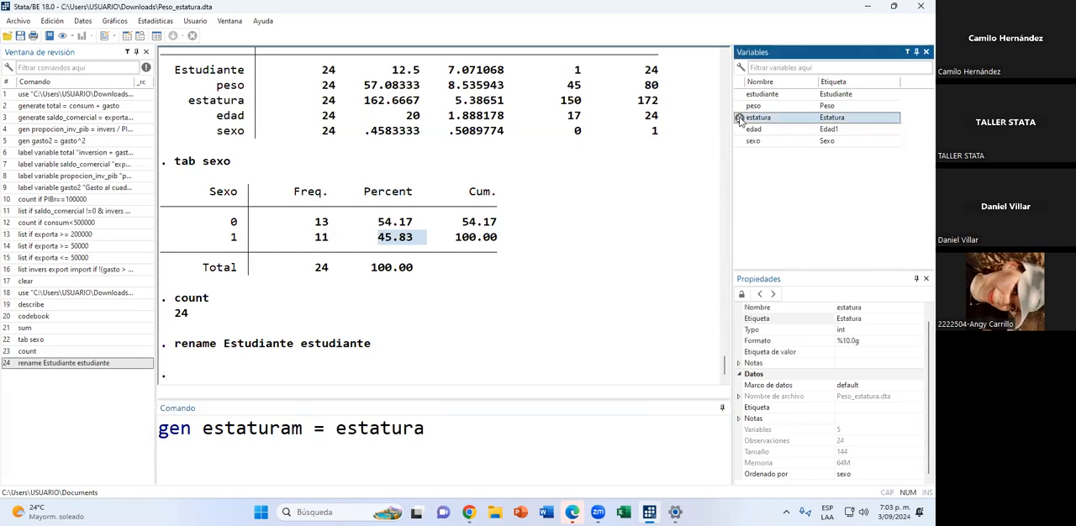
click(467, 429)
text(/ 100)
key(Return)
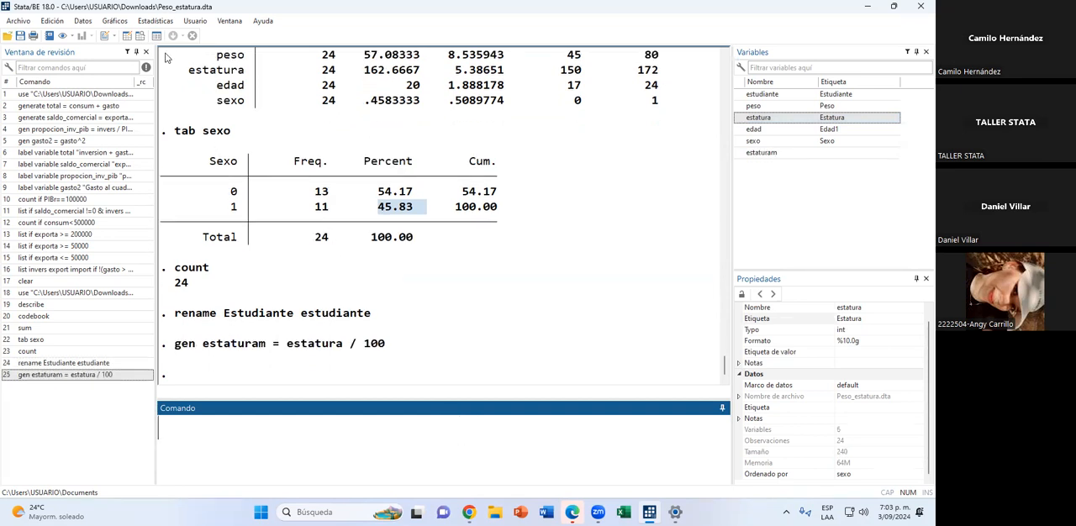
click(140, 35)
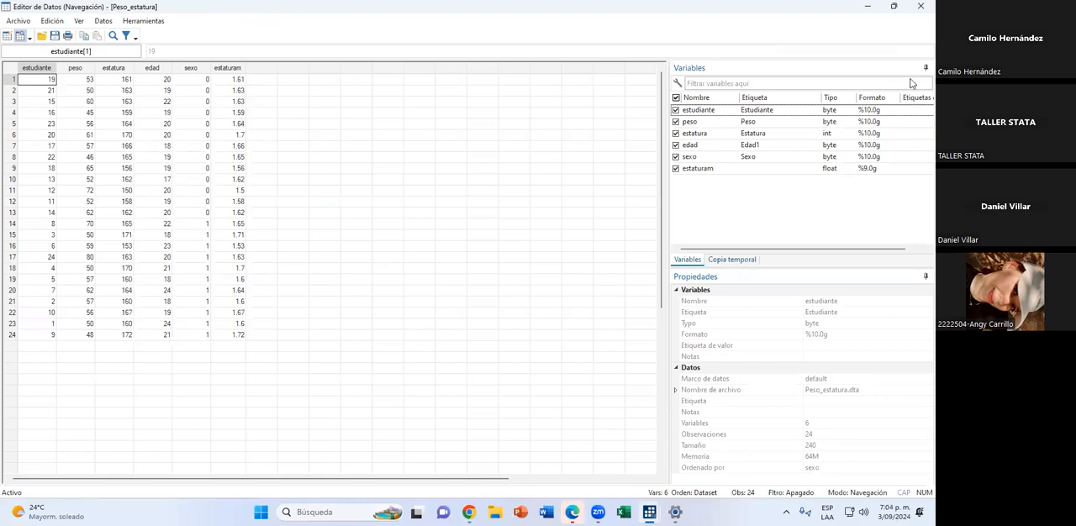
click(920, 7)
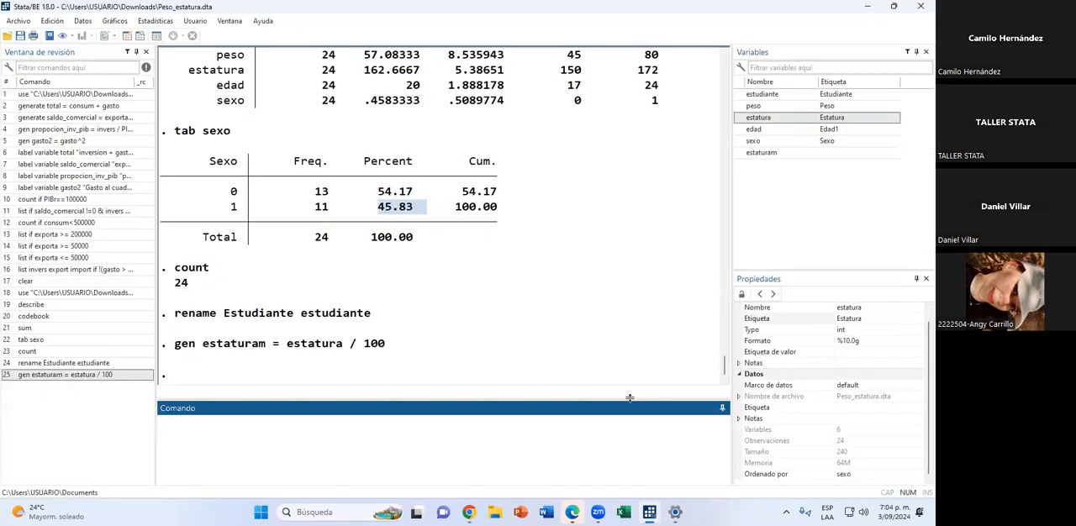
Remove the variable estatura from the dataset with the drop command.
text(drop e)
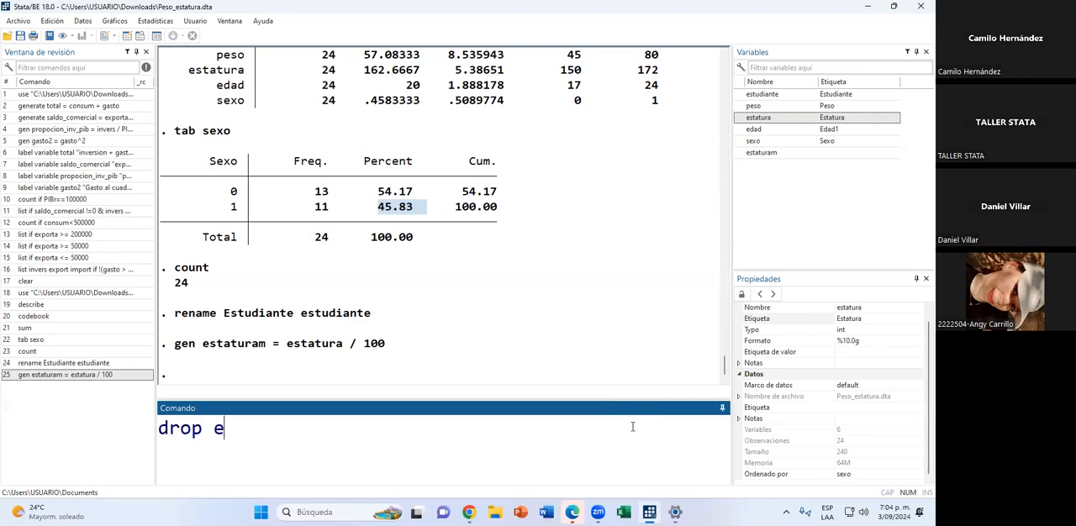
text(statura)
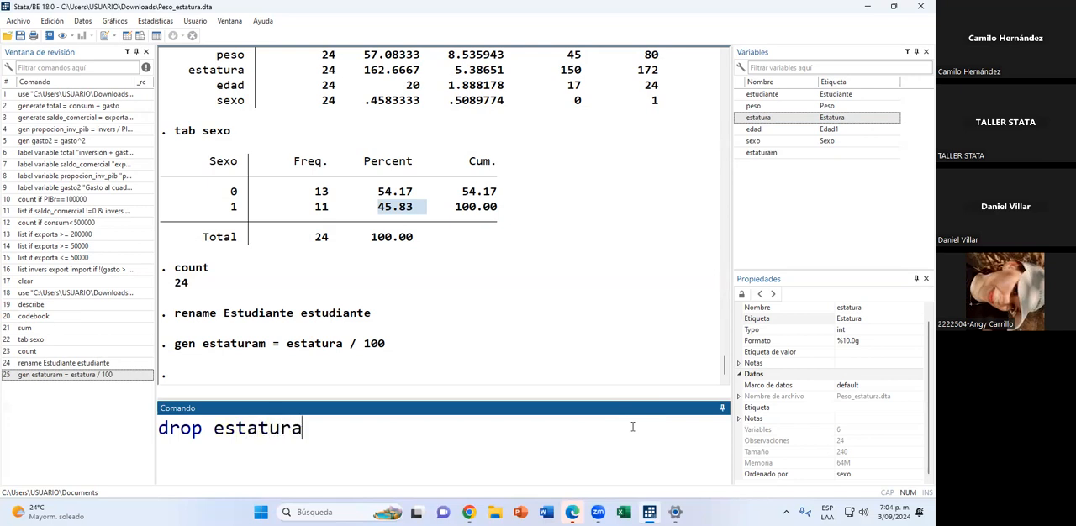
key(Return)
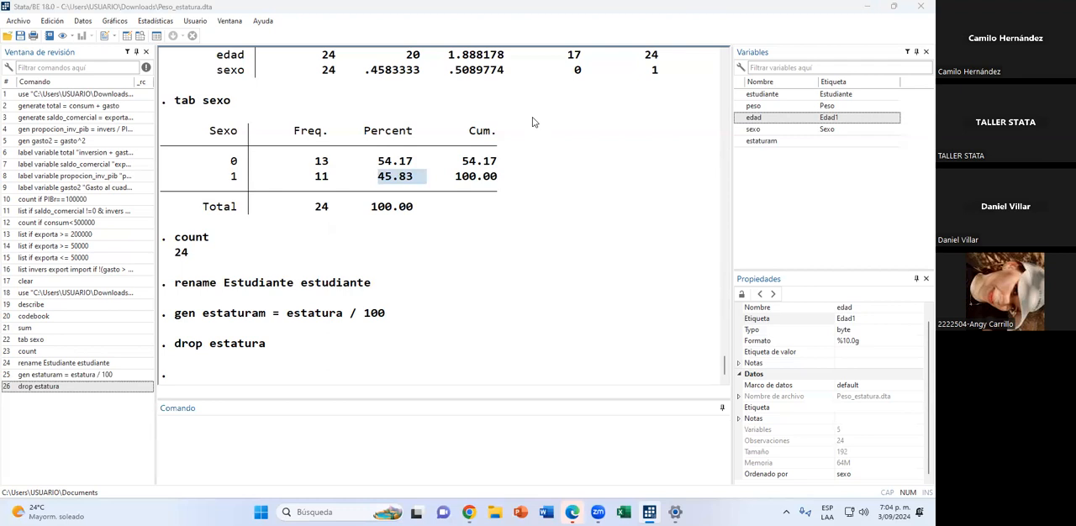
Begin the command for the body mass index variable with gen imc = peso / (estaturam.
click(308, 437)
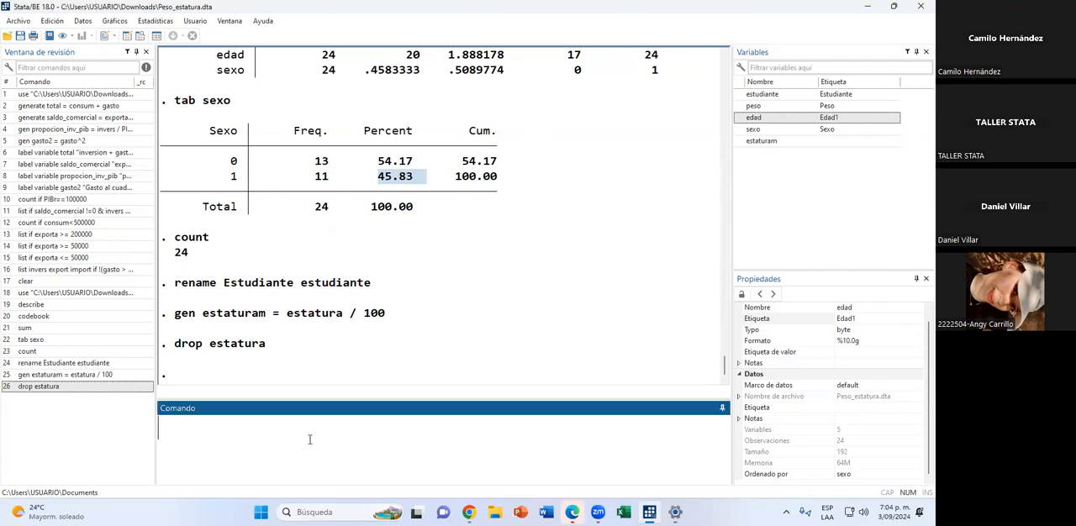
text(gen imc)
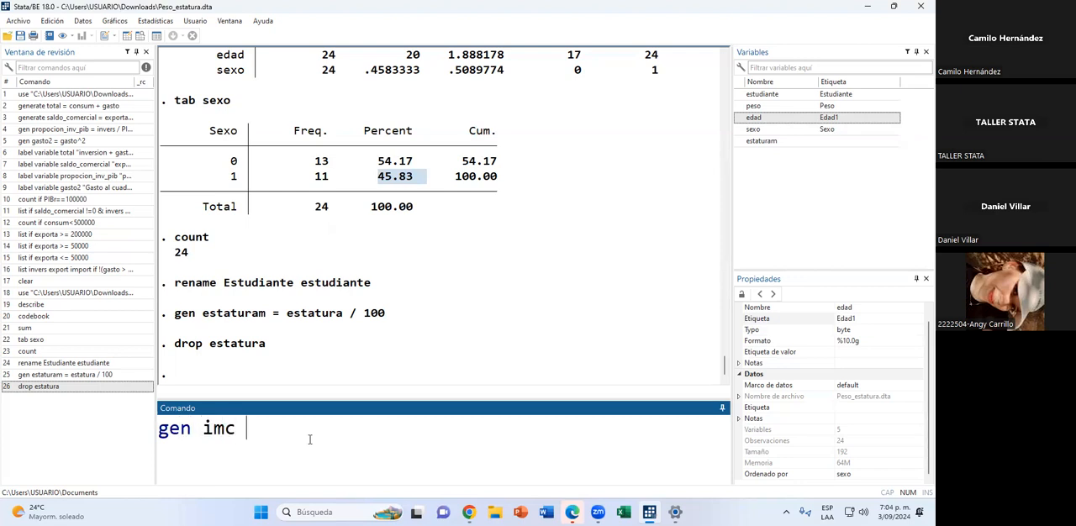
text( = peso )
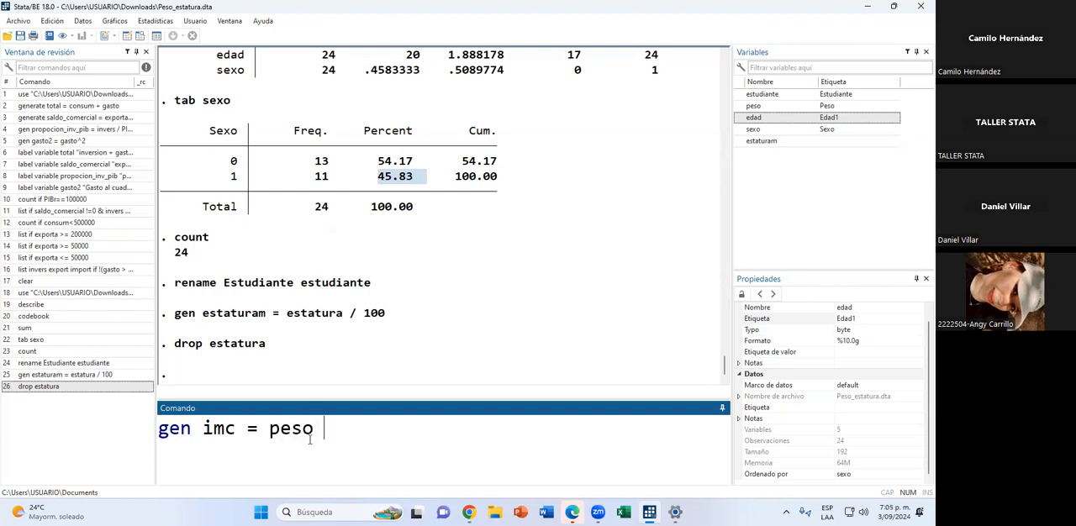
text(/ (estaturam)
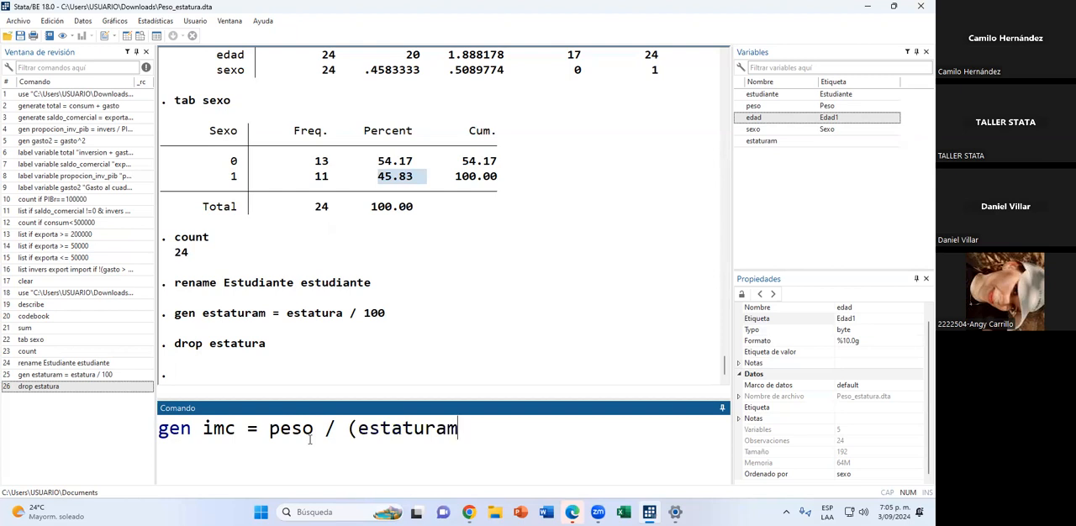
Copy the ^ symbol from the Google results for "simbolo de potencia" in Chrome and use it in Stata to complete the denominator as (estaturam^2).
scroll(370, 328, up, 2)
scroll(364, 321, down, 2)
click(468, 511)
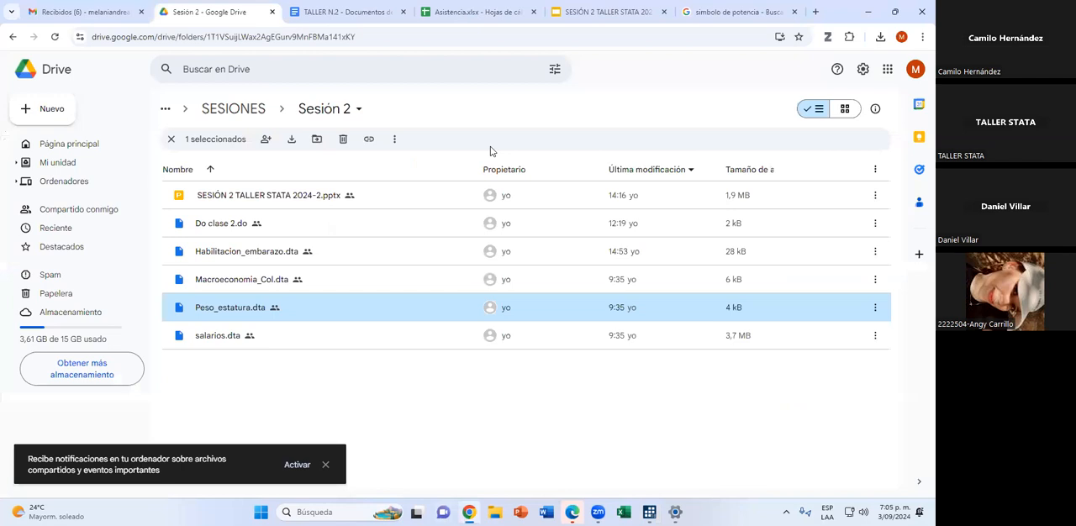
click(743, 11)
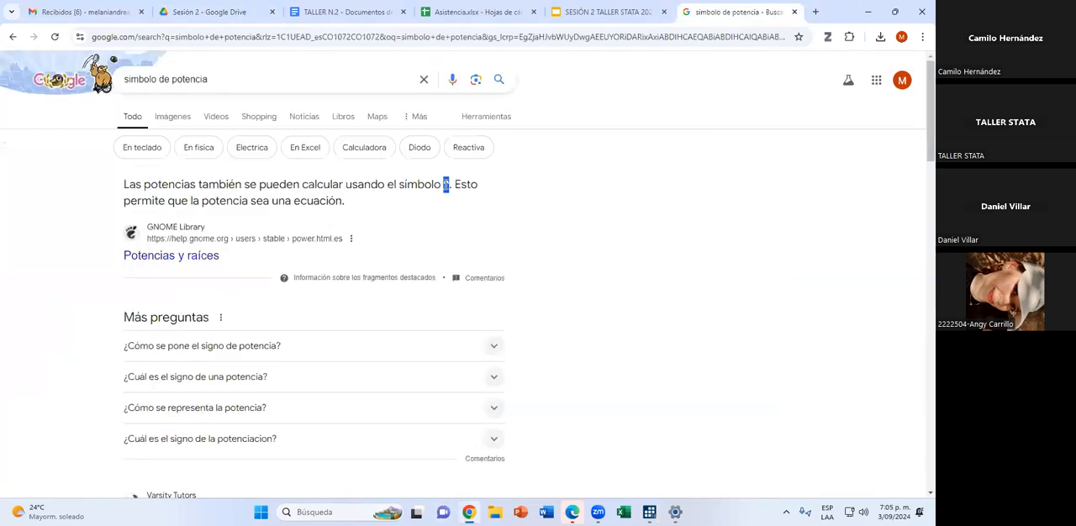
right_click(445, 187)
click(458, 198)
key(alt+Tab)
key(ctrl+v)
text(2))
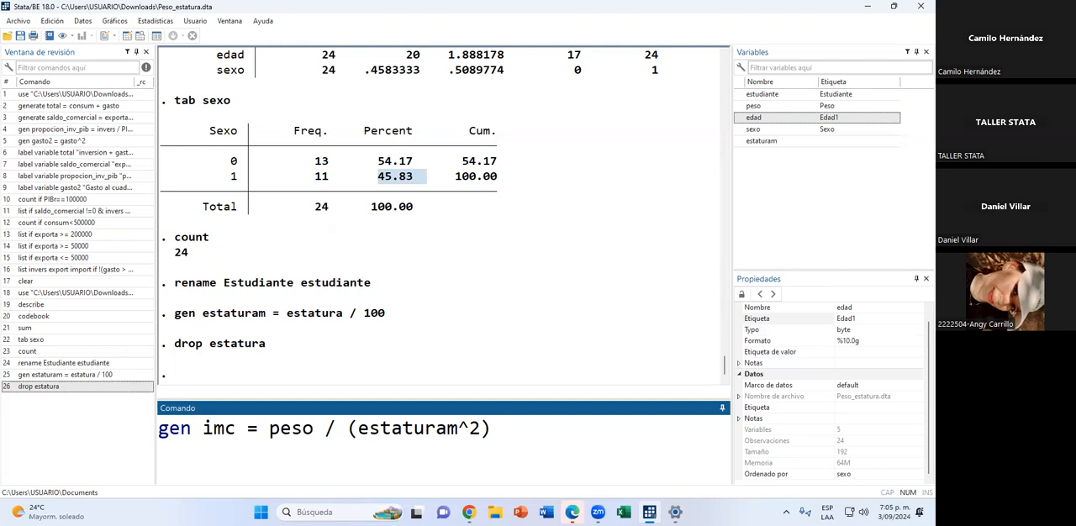
Add the condition if edad >= 17 to the imc command and run it.
text(if edad >=)
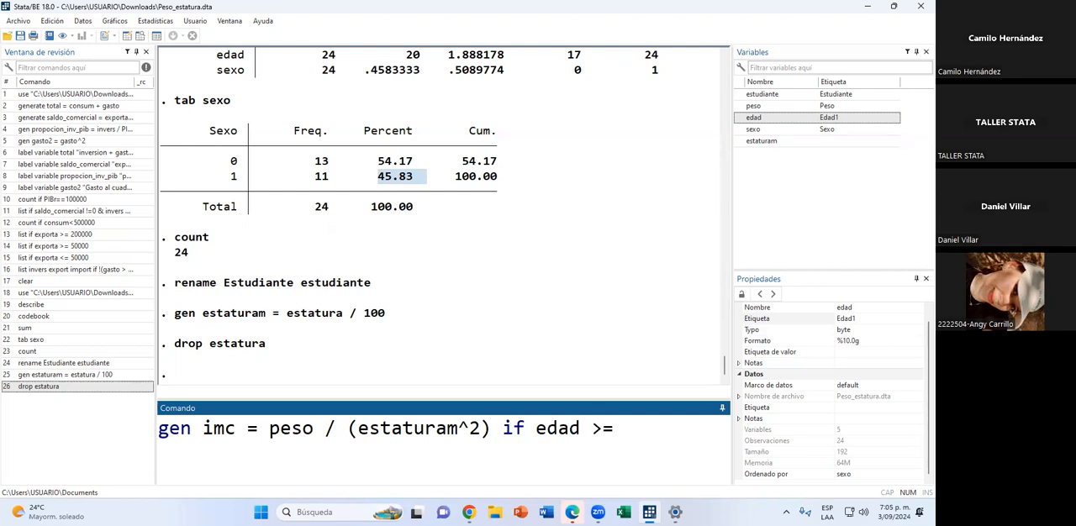
text( 17)
key(BackSpace)
key(BackSpace)
text(17)
key(Return)
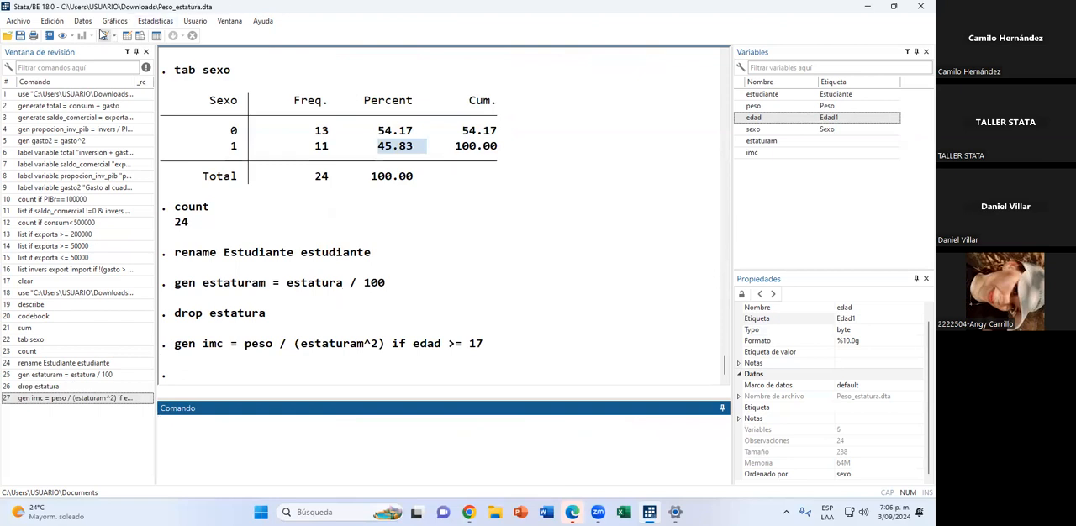
Check the values of the imc column for all students in the data browser.
click(139, 36)
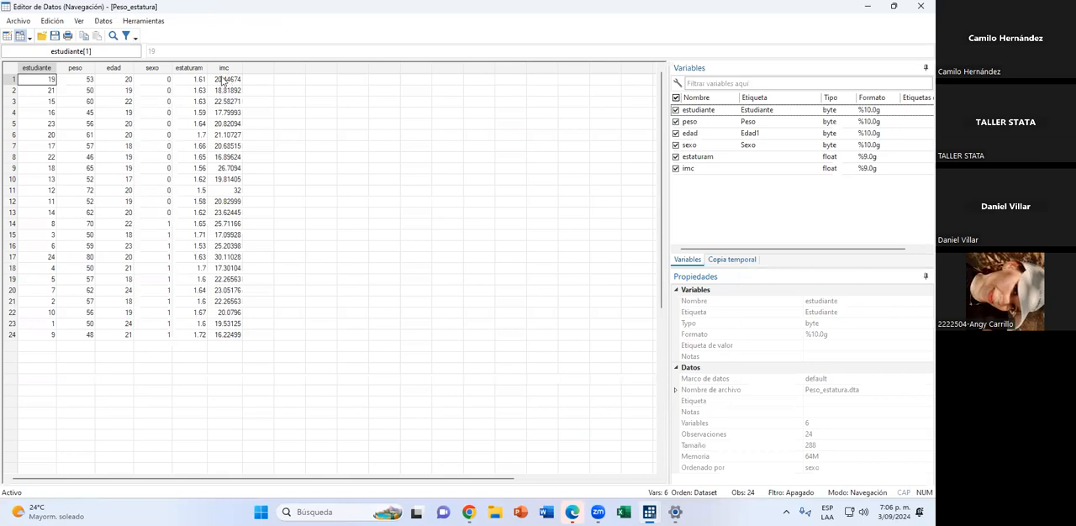
drag(223, 81, 223, 335)
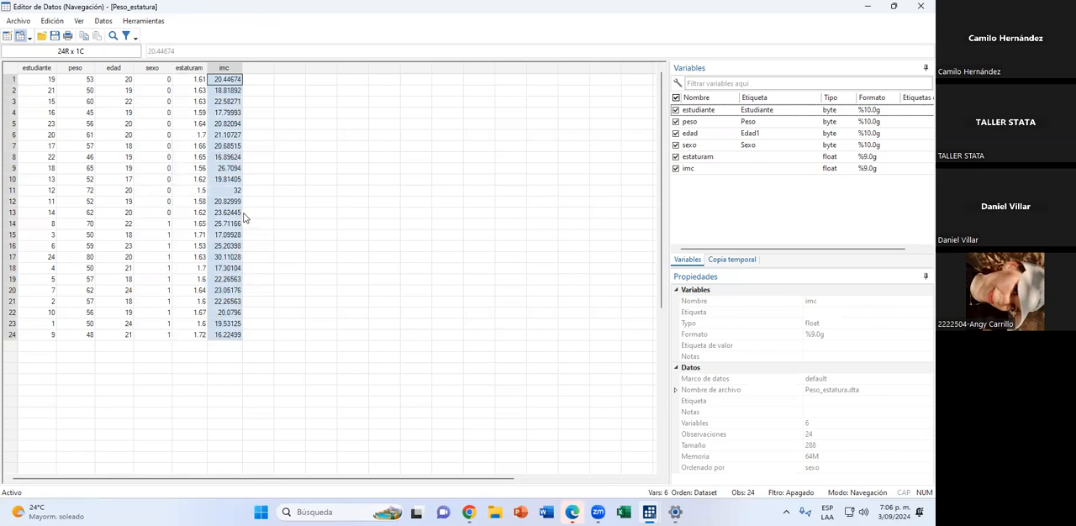
click(868, 8)
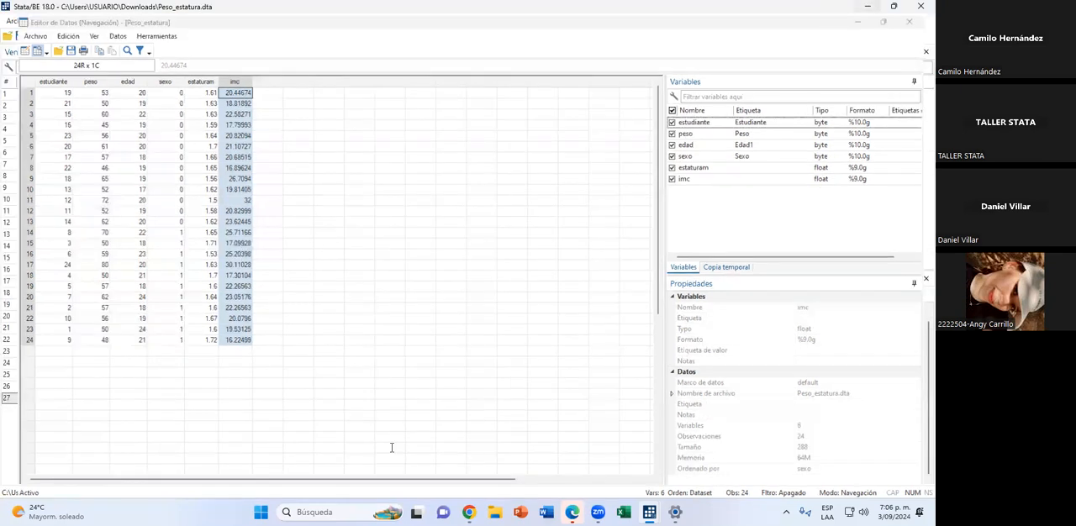
List estudiante, peso, estatura, edad and sexo for observations 1/5.
click(386, 444)
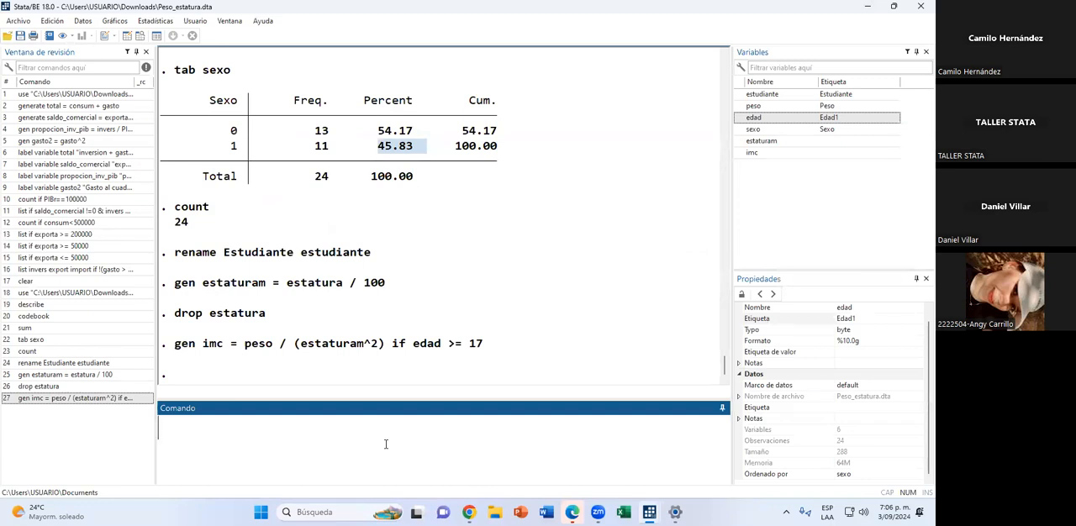
text(list est)
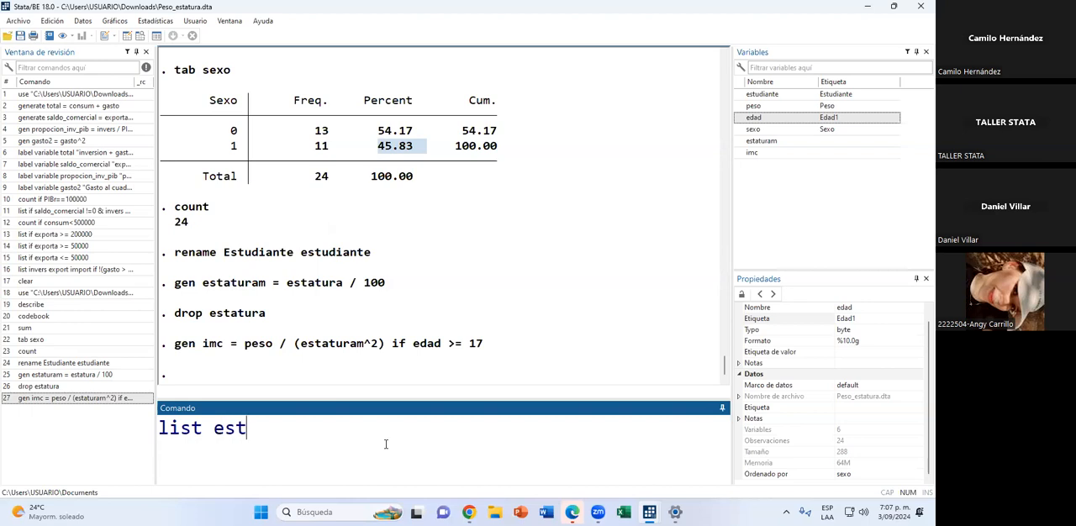
text(udiante peso estatura)
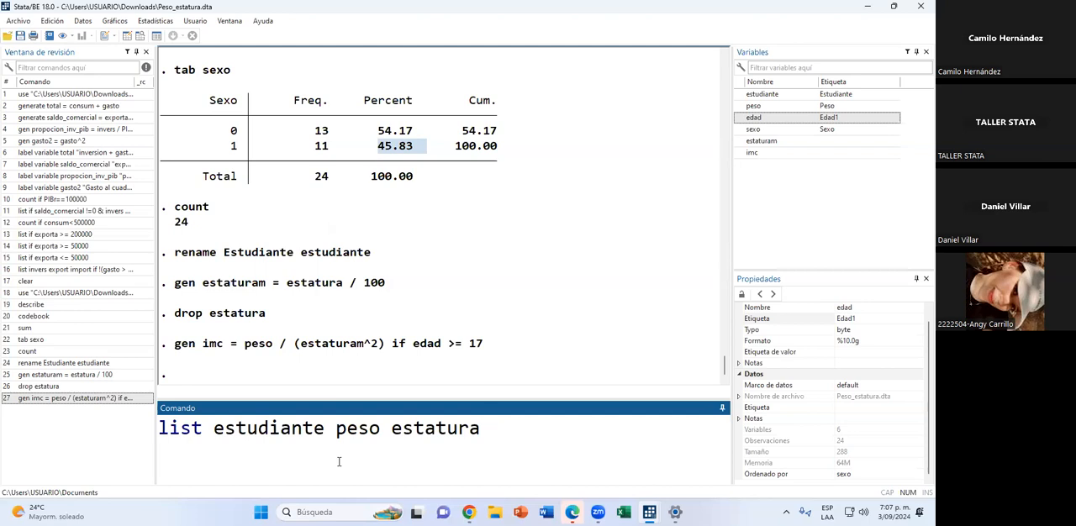
text(edad sexo)
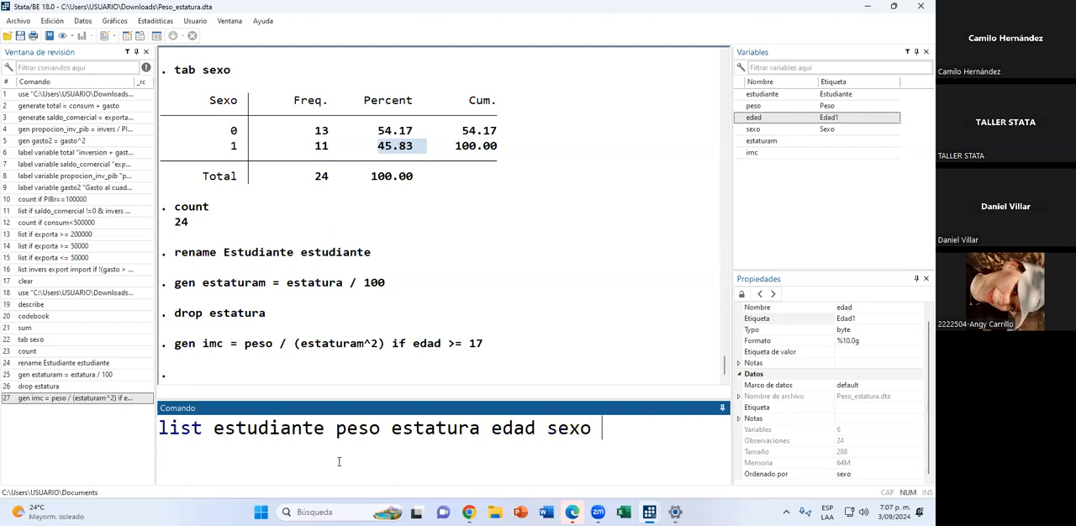
text( in 1/)
text(5)
key(Return)
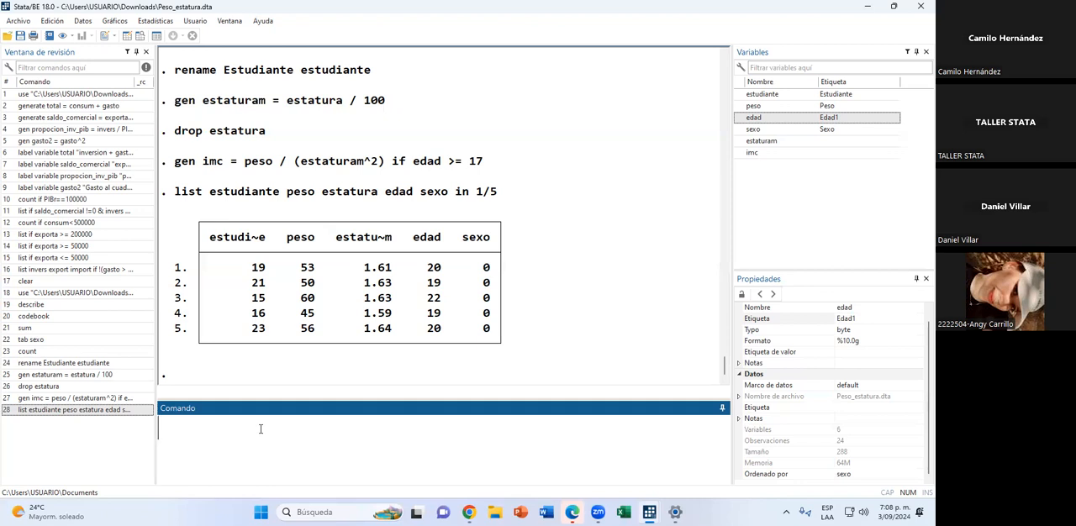
Begin an egen command that creates a new variable named imc_promedio.
text(EG)
key(BackSpace)
key(BackSpace)
key(Caps_Lock)
text(egen)
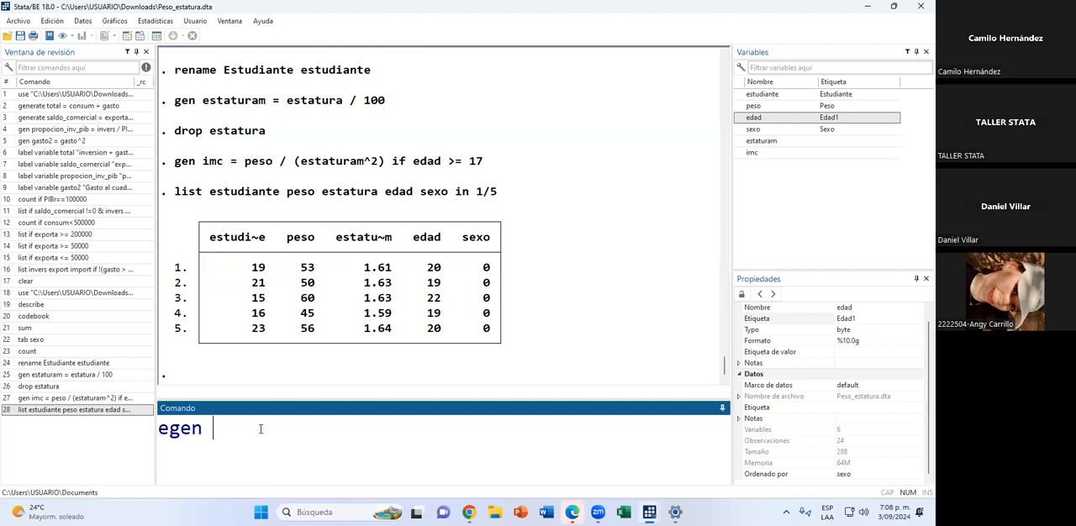
text(imc_promedu)
key(BackSpace)
text(io)
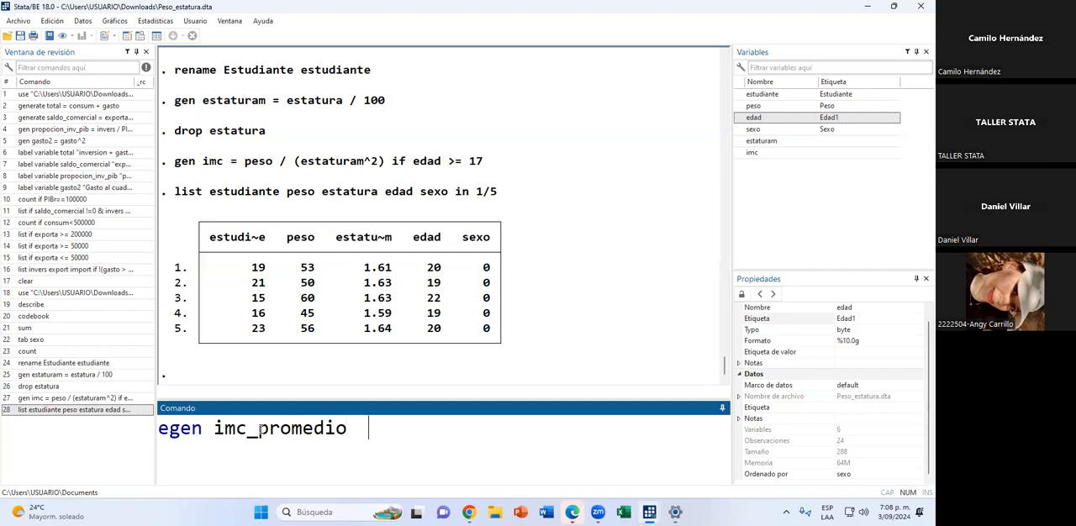
text(  = mean)
Complete the egen command with = mean (imc), remove the extra space before the equals sign, and run it.
text(()
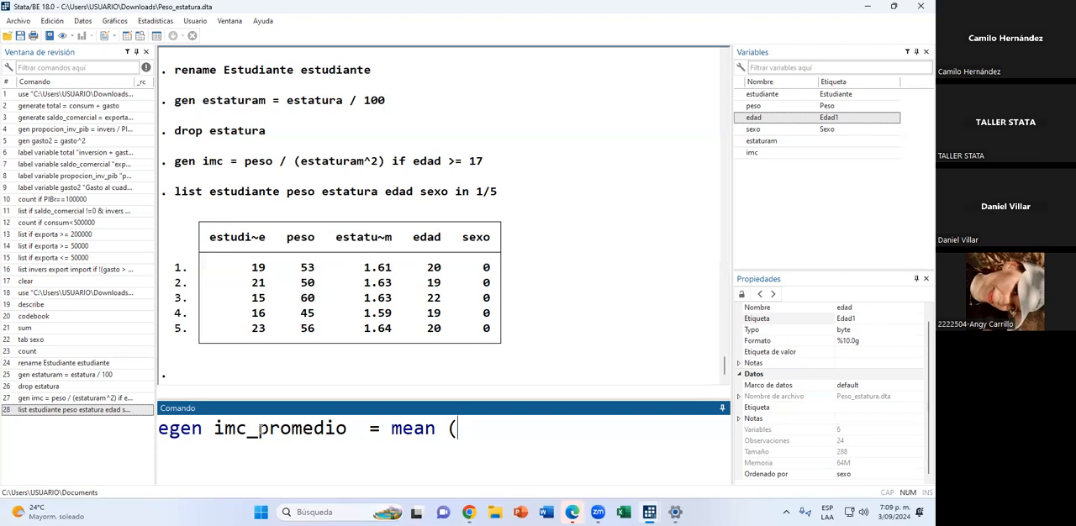
text(imc))
click(363, 431)
key(BackSpace)
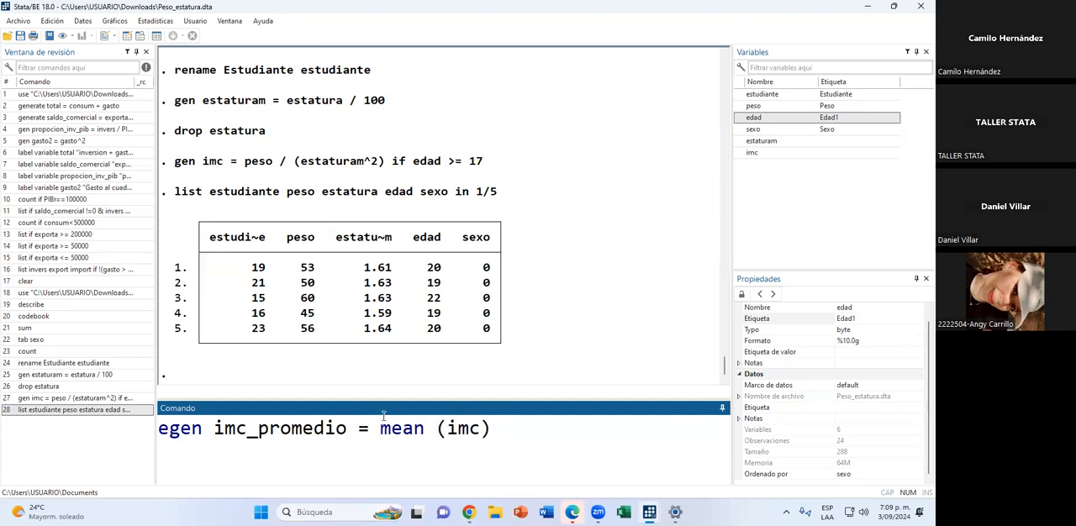
drag(380, 428, 413, 429)
click(542, 443)
key(Return)
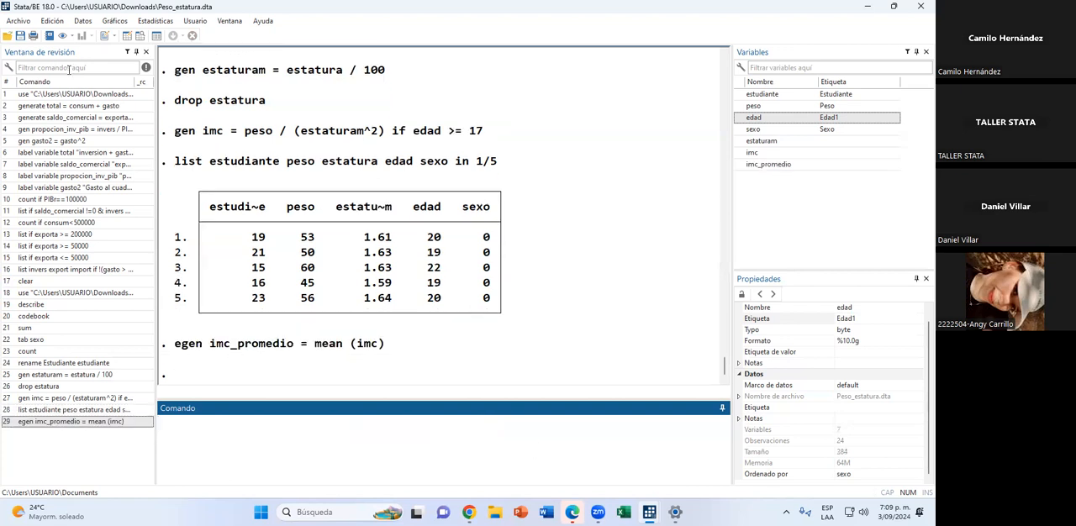
Check the imc_promedio column for all students in the data browser, then return to the command window.
click(140, 35)
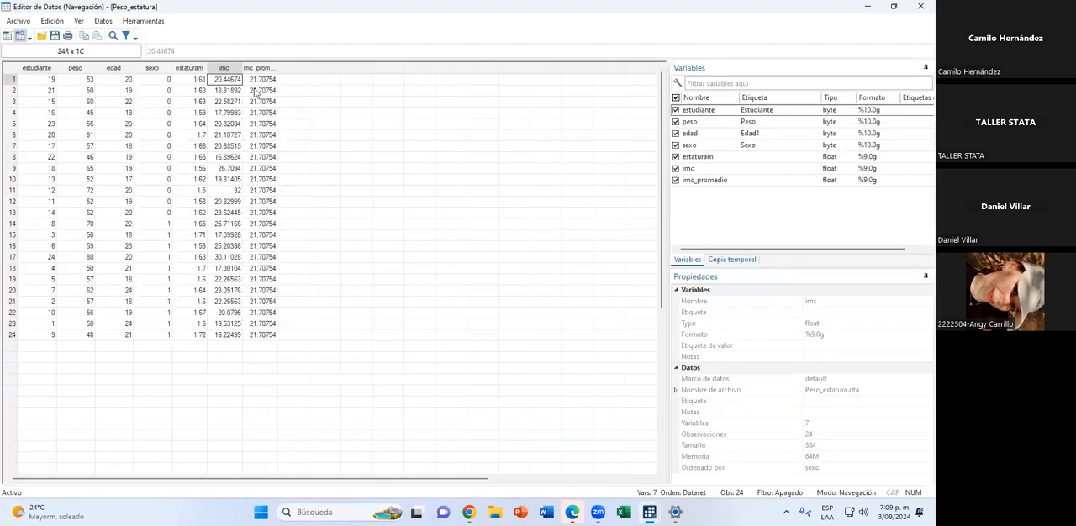
drag(260, 81, 266, 342)
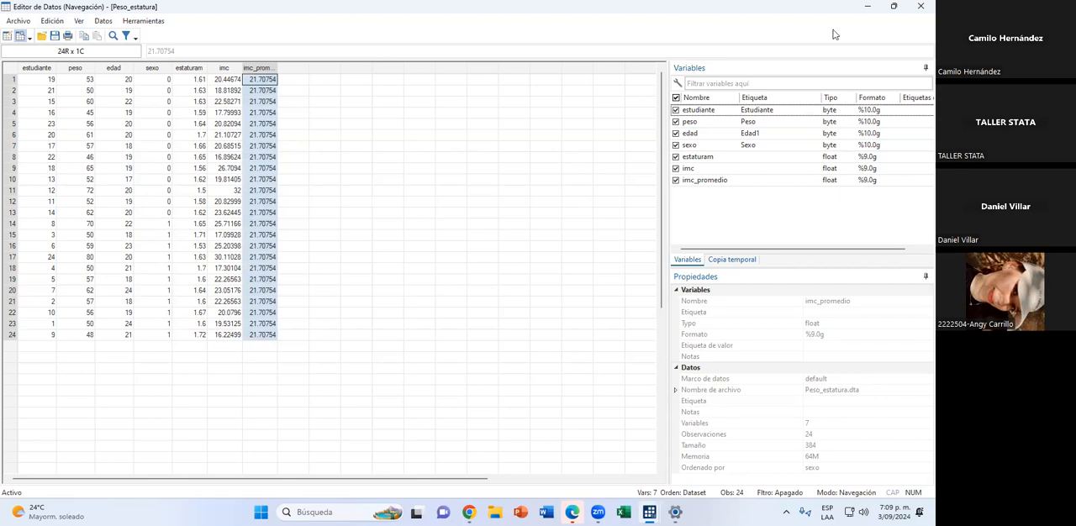
click(909, 10)
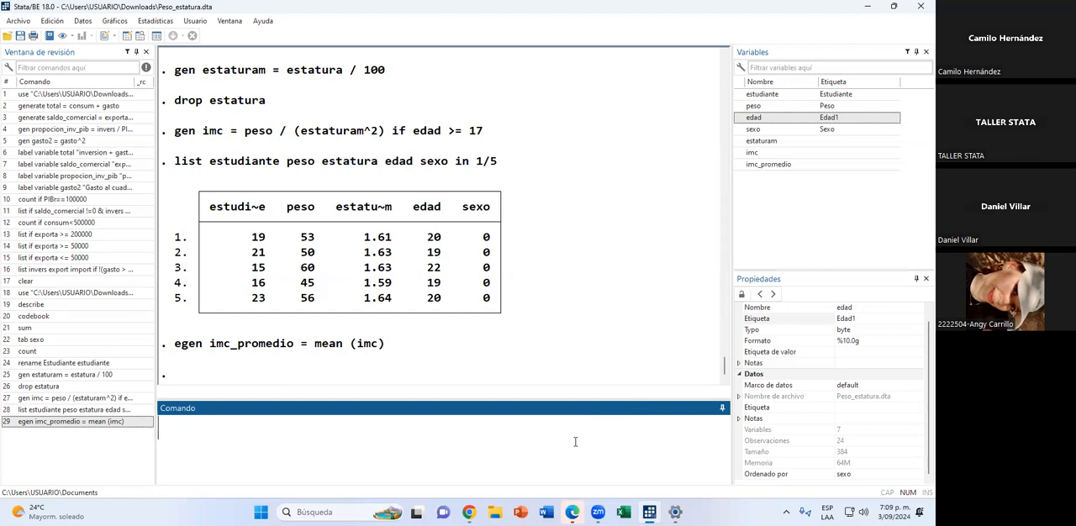
Generate the string variable sexo_str with empty values ("") and check its column in the data browser.
text(gen sexo_str )
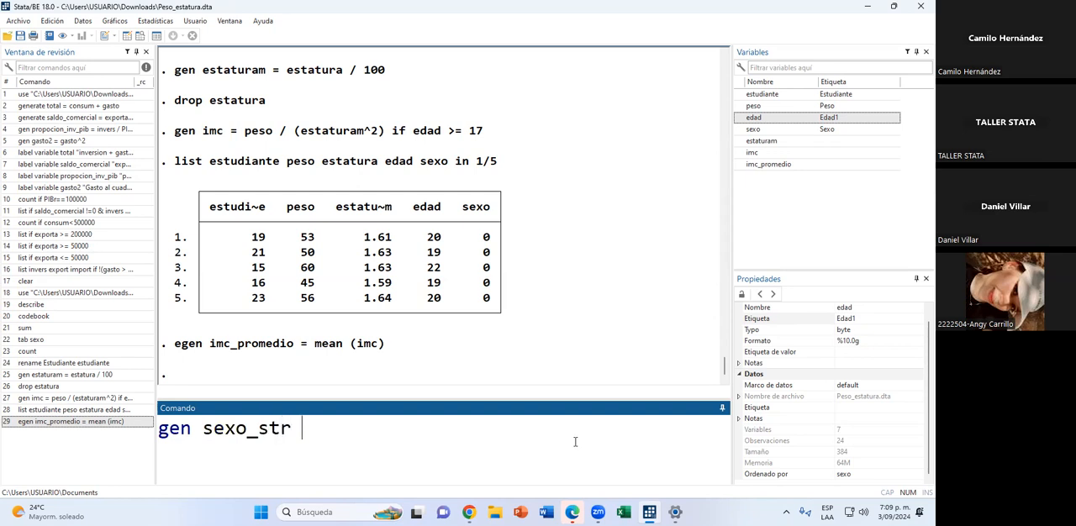
text(= "")
key(Return)
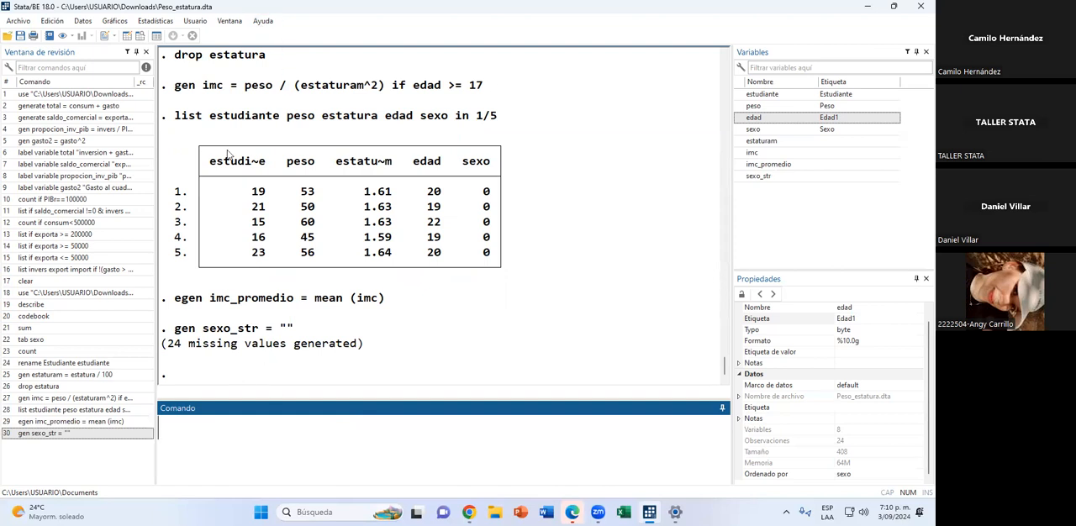
click(140, 36)
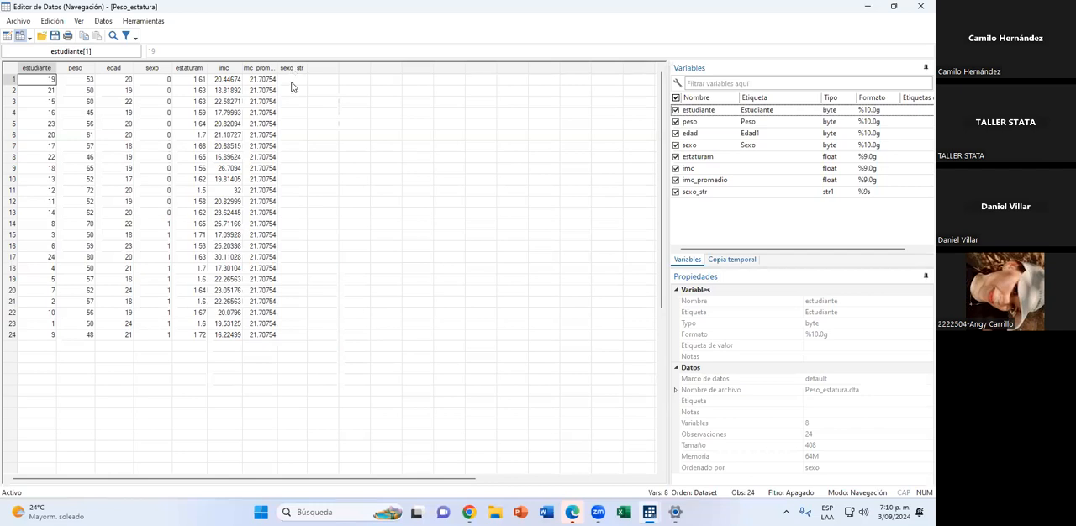
click(918, 6)
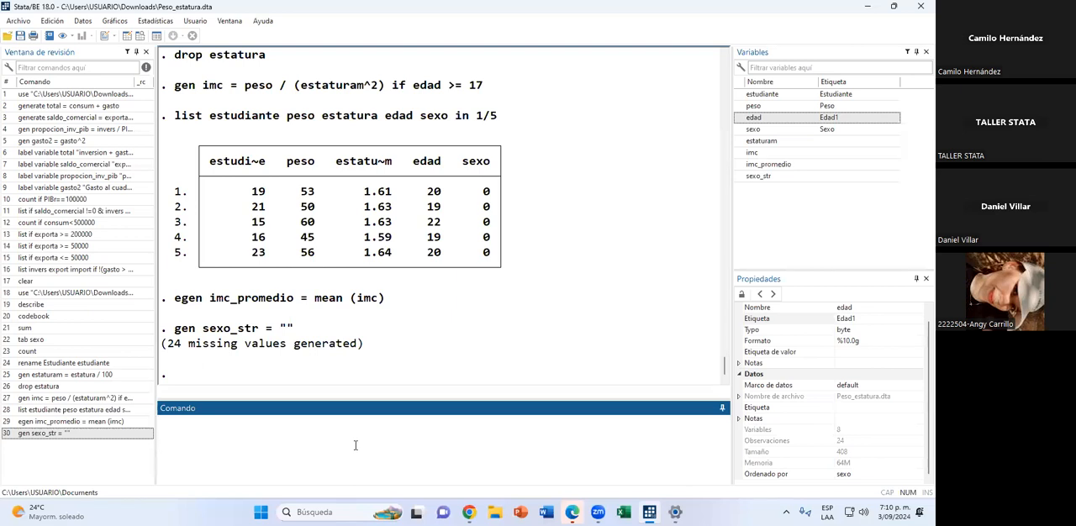
Replace sexo_str with "M" for the observations where sexo ==1.
text(replace)
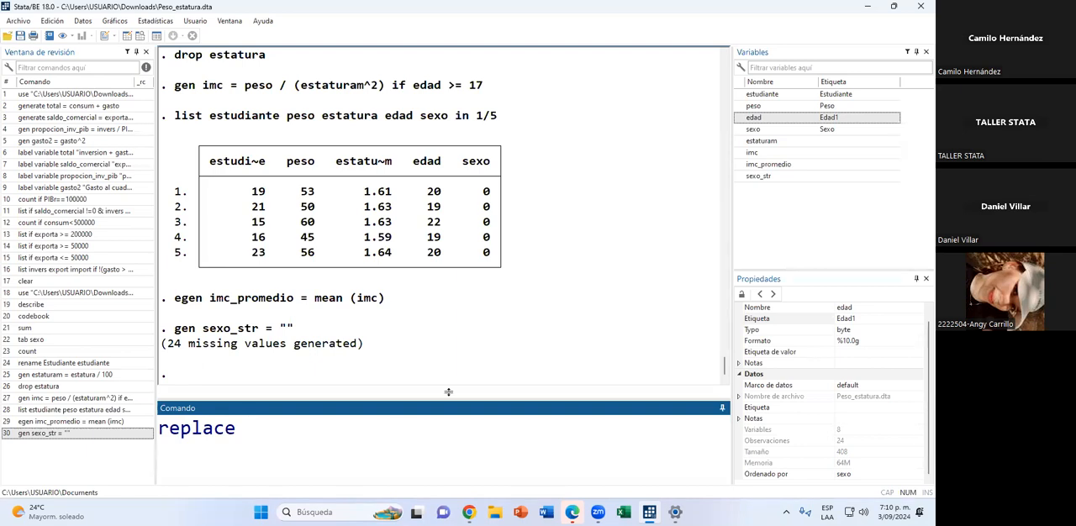
click(739, 178)
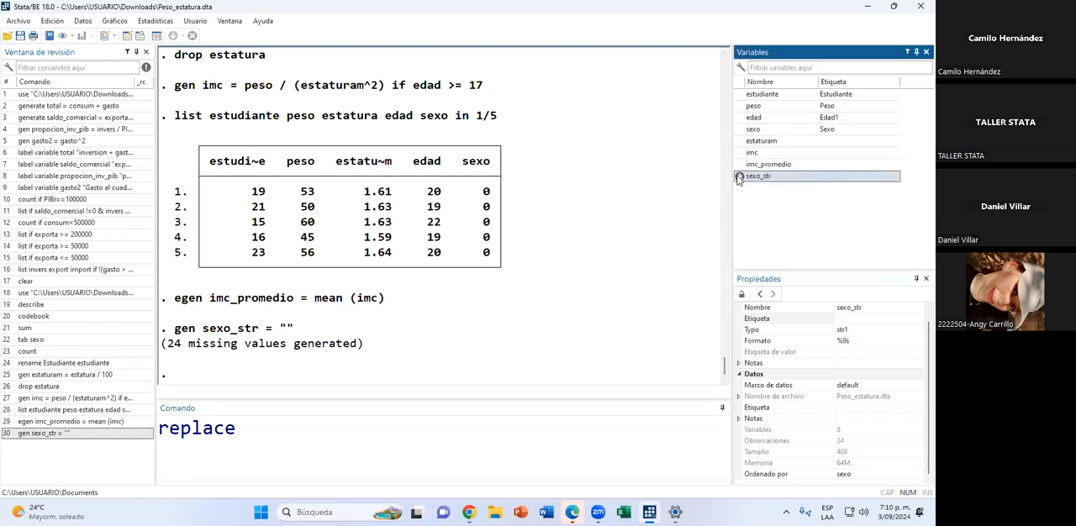
click(387, 435)
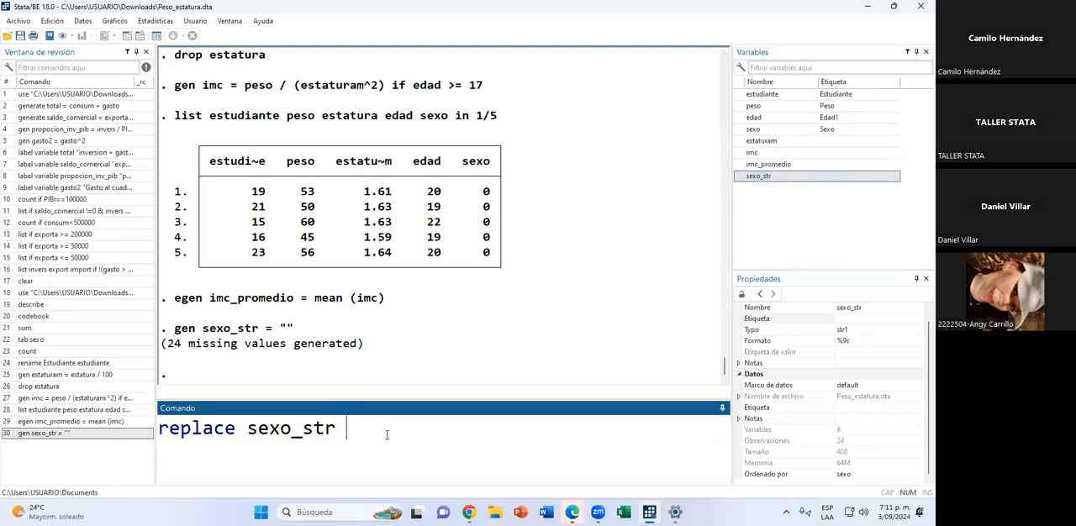
text(= "M" IF)
key(BackSpace)
key(BackSpace)
key(Caps_Lock)
text(if )
text(sexo)
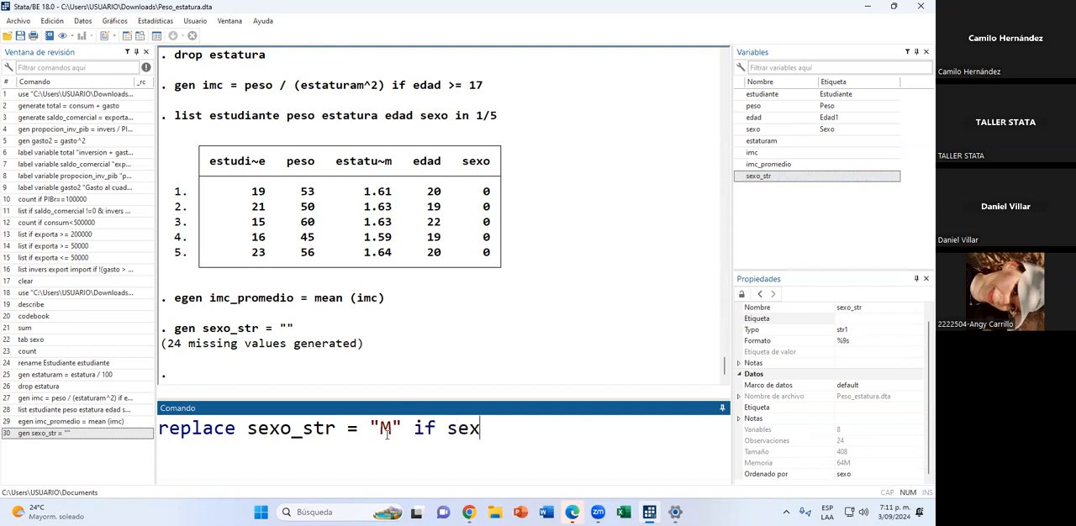
text( ==1)
key(Return)
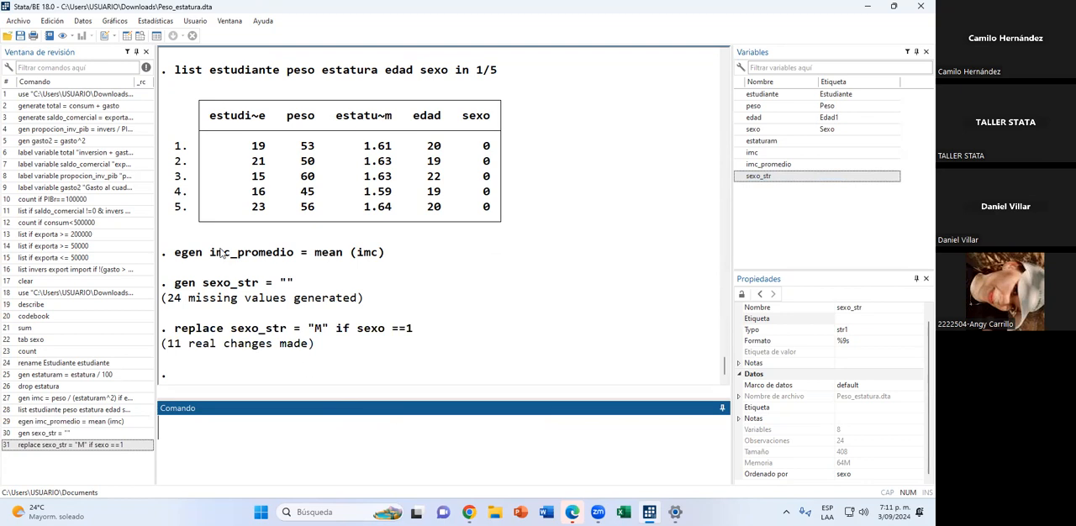
Check in the data browser which rows of sexo_str hold M, and return to the command window.
click(140, 35)
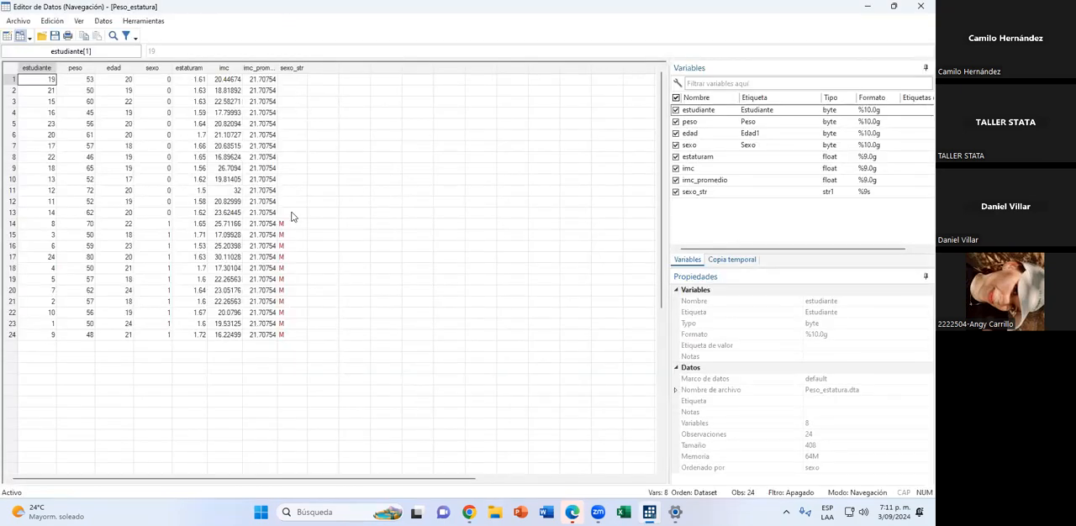
mouse_move(294, 228)
mouse_down()
mouse_move(303, 343)
mouse_move(293, 232)
mouse_up()
click(303, 342)
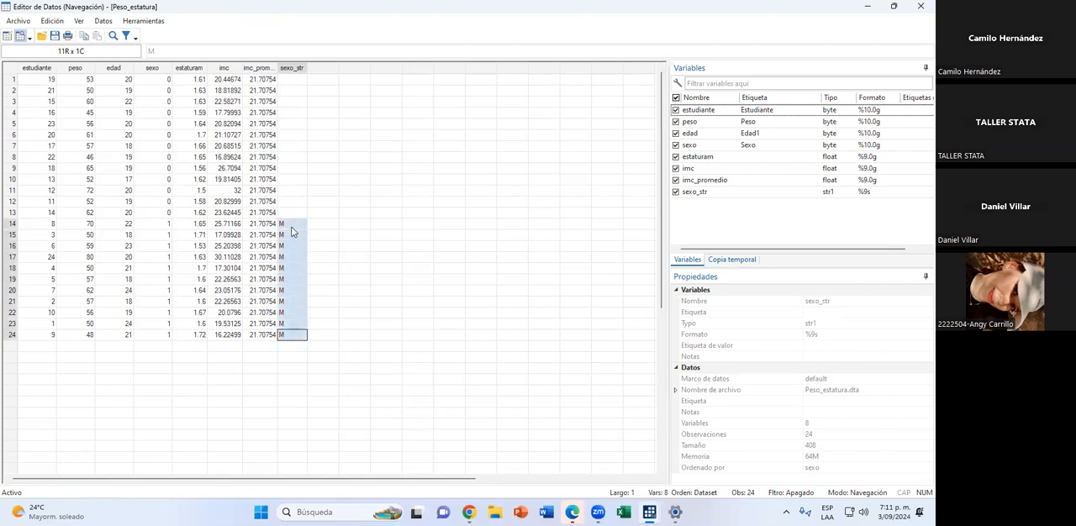
click(319, 292)
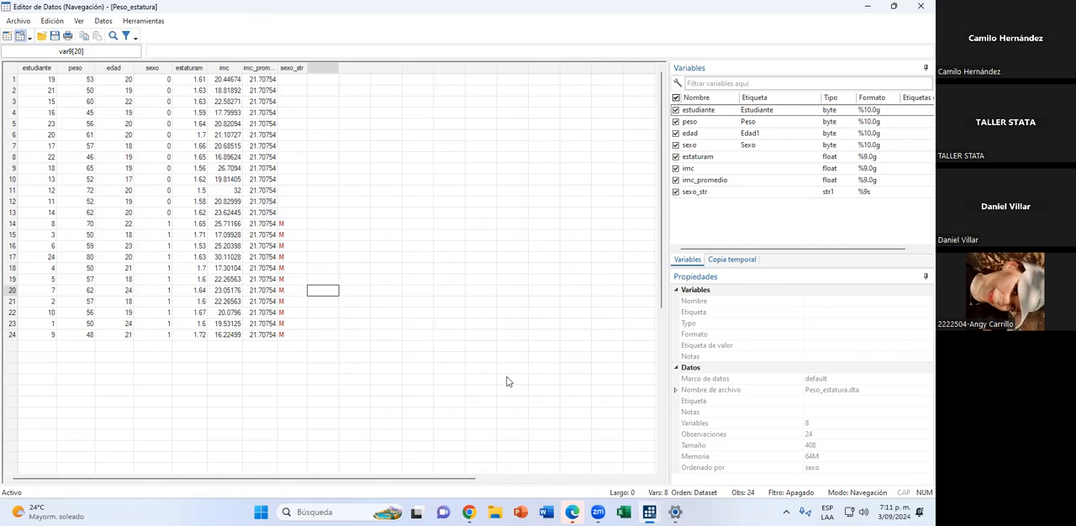
key(alt+Tab)
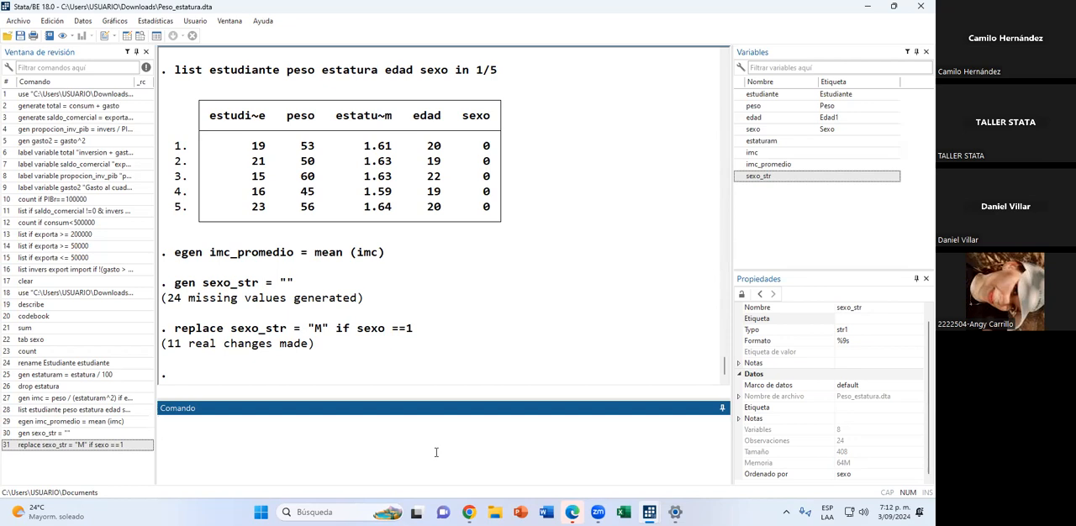
Replace sexo_str with "F" for the observations where sexo ==0.
text(replac)
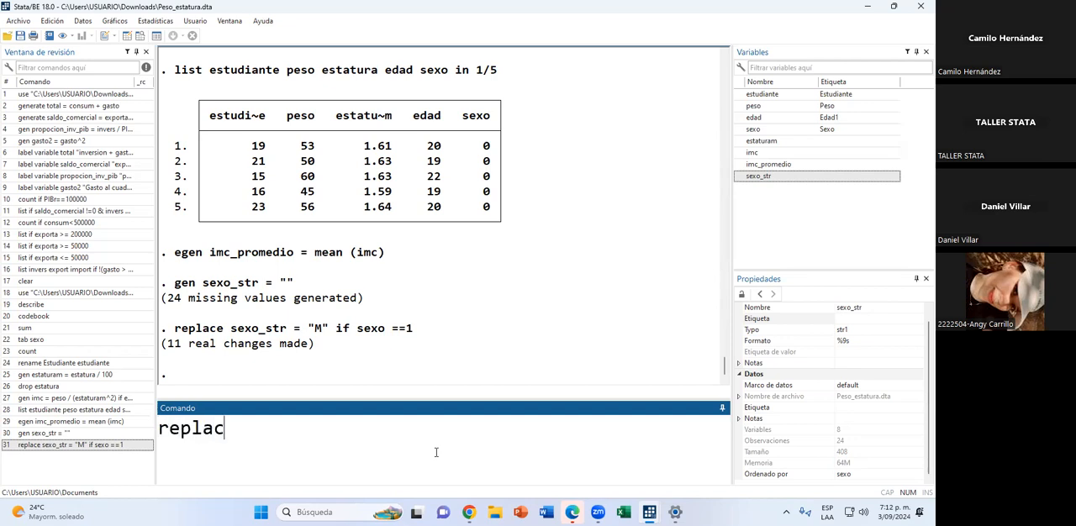
text(e sexo_str = )
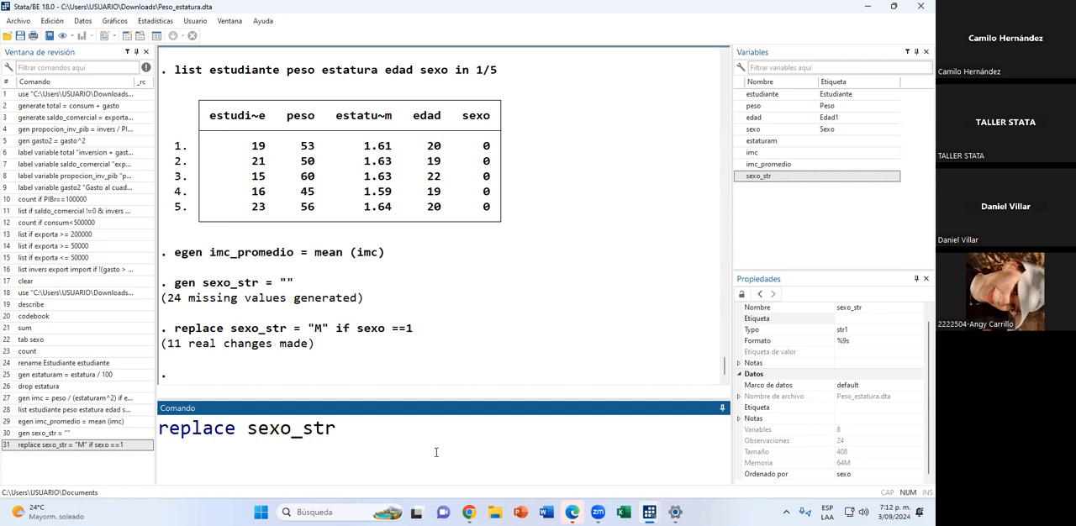
text("F" if sexo ===)
key(BackSpace)
text(0)
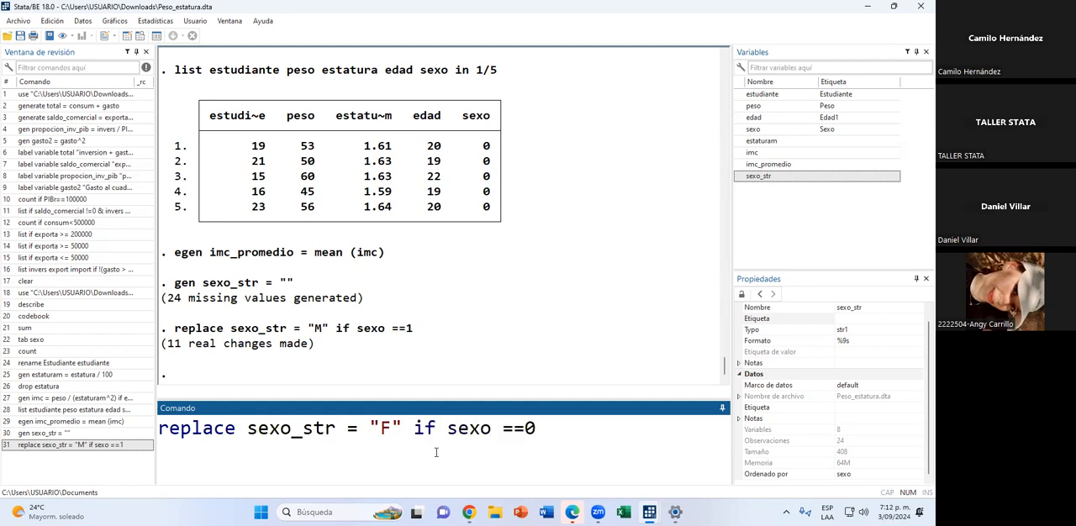
key(Return)
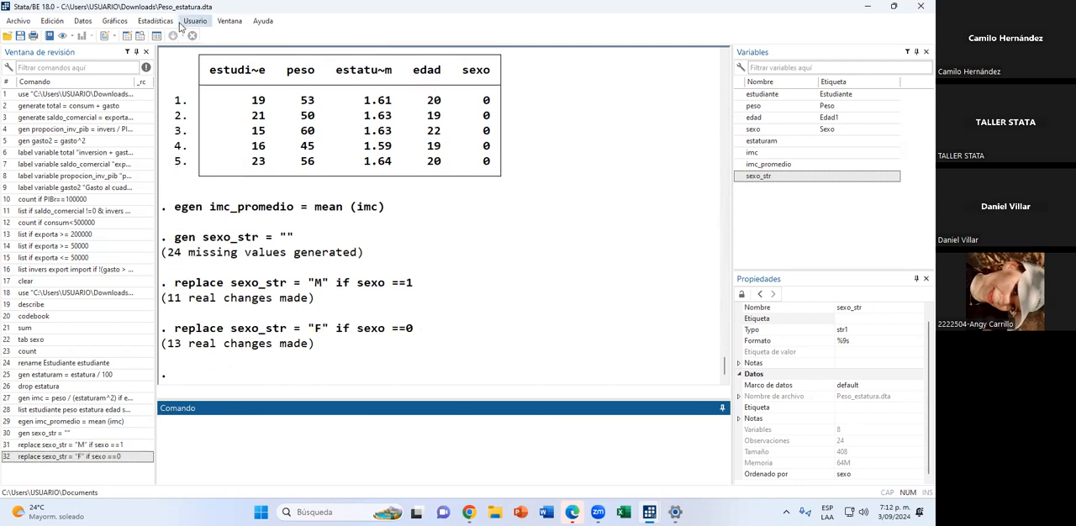
Compare the F and M rows of the sexo_str column in the data browser, then minimize it.
click(146, 38)
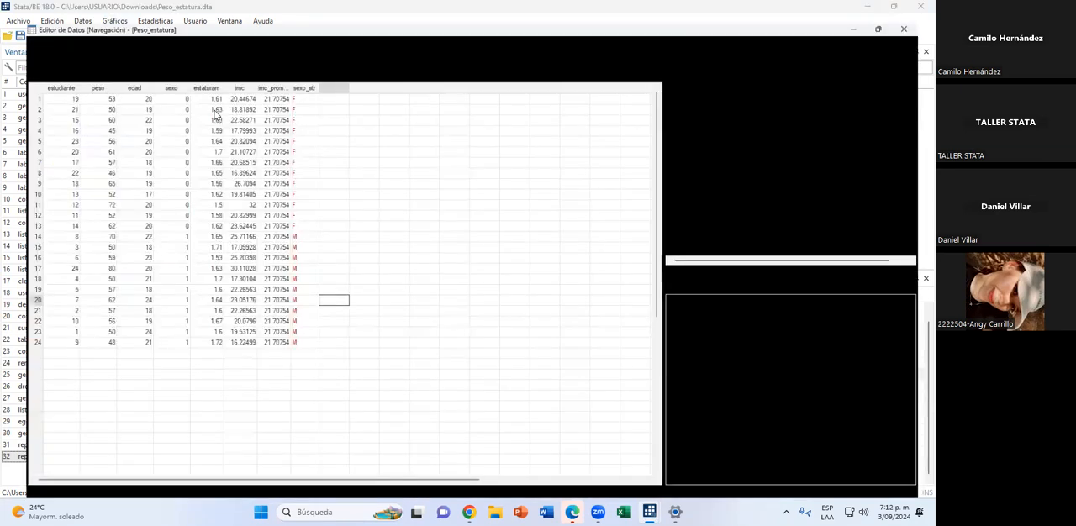
drag(294, 83, 292, 216)
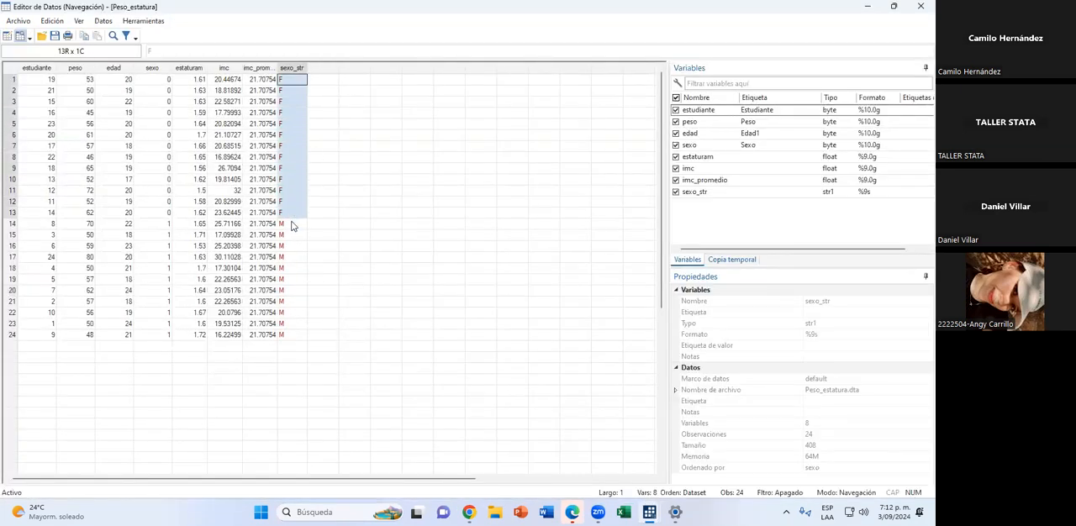
drag(292, 225, 290, 351)
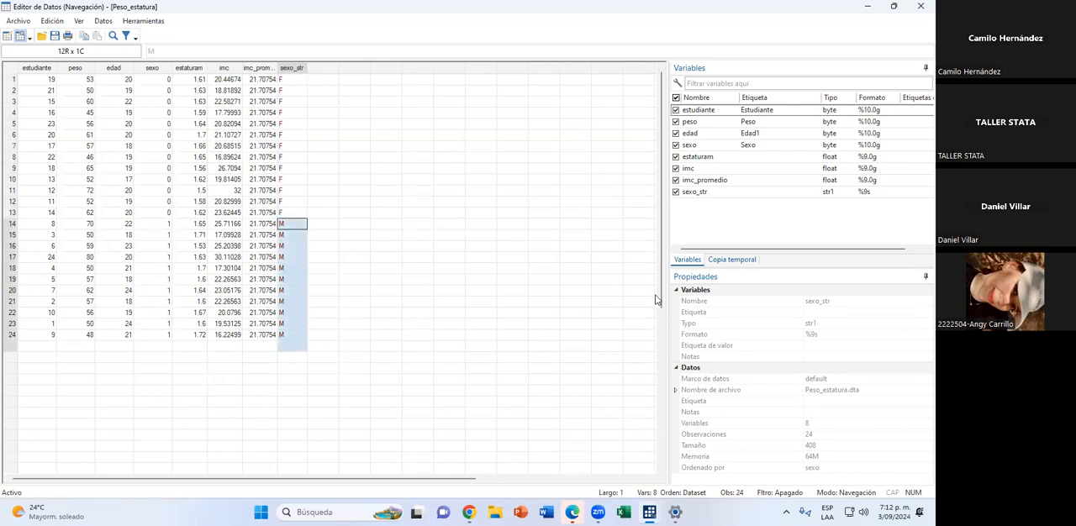
click(869, 7)
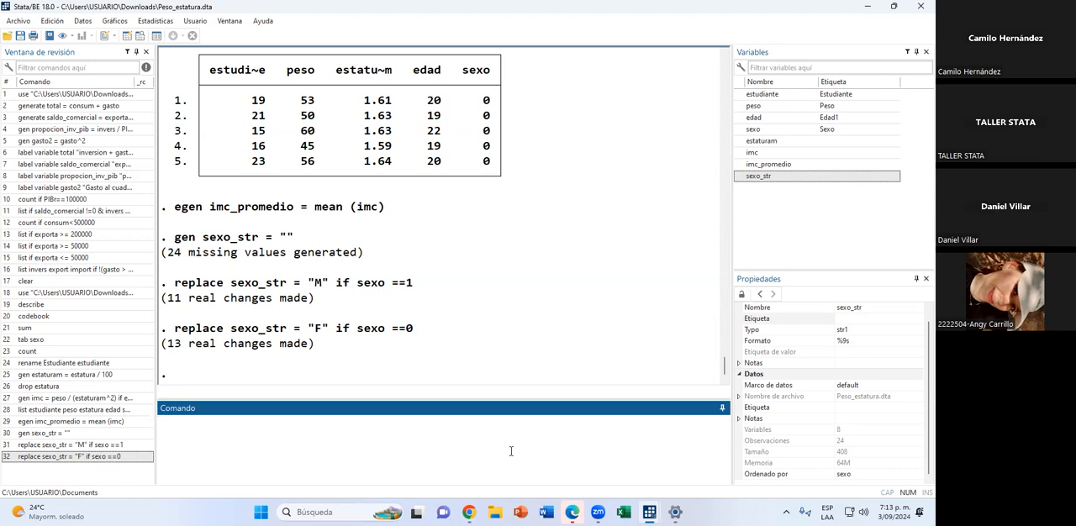
Begin a recode command for edad with a first rule mapping 0/17 to 1, labelled "Menor de edad".
text(recode)
text(edad )
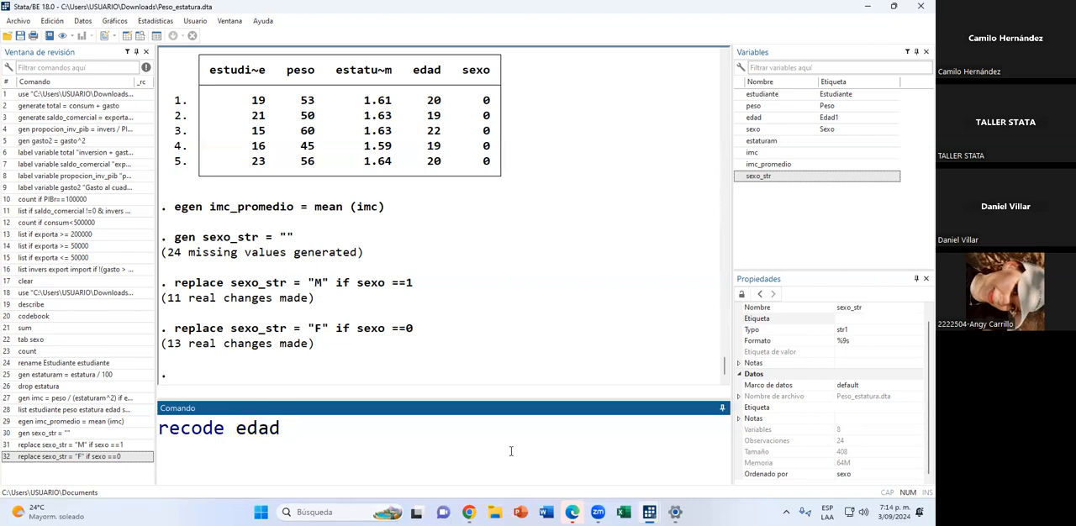
text((0/17=1)
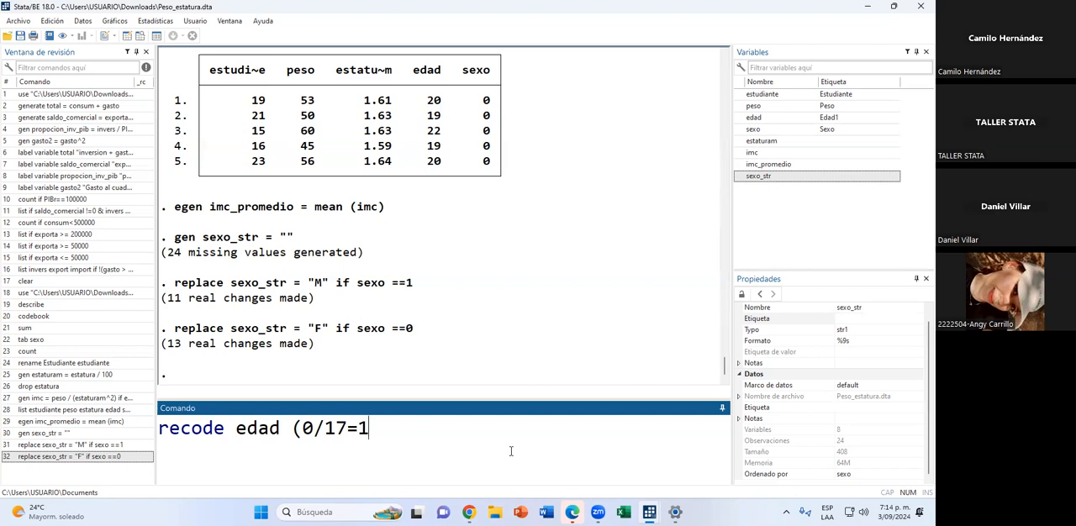
text( "Menor )
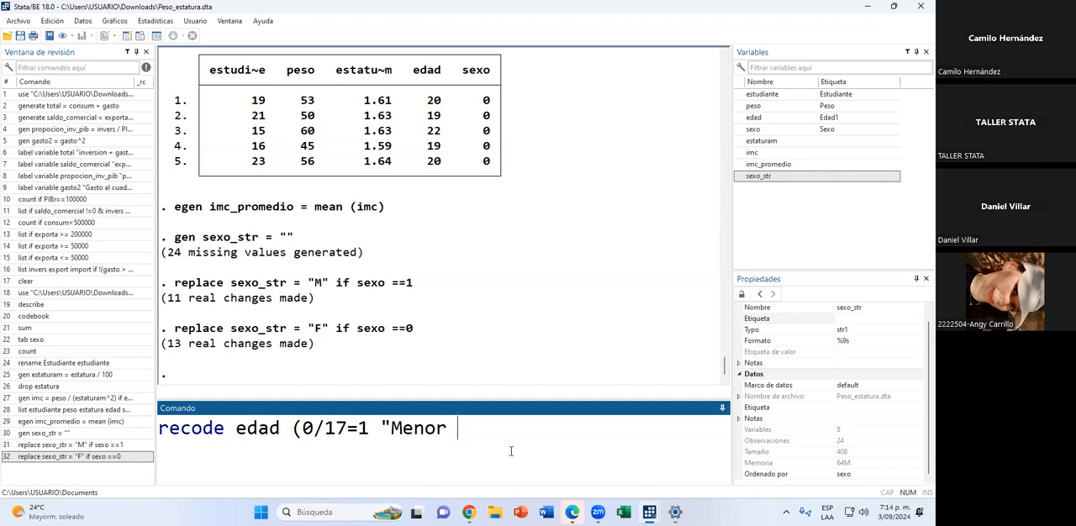
text(de edade edad")
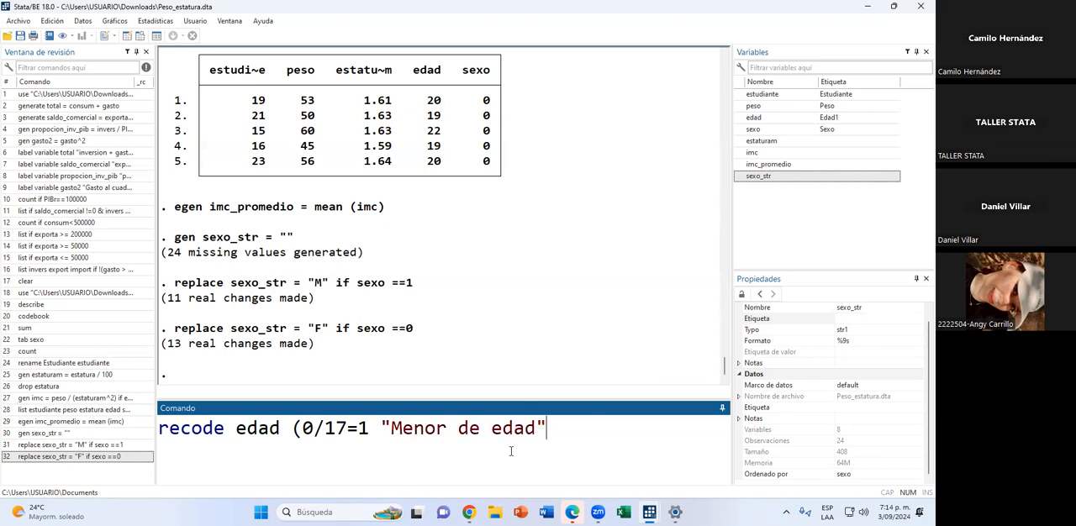
text() (18/24)
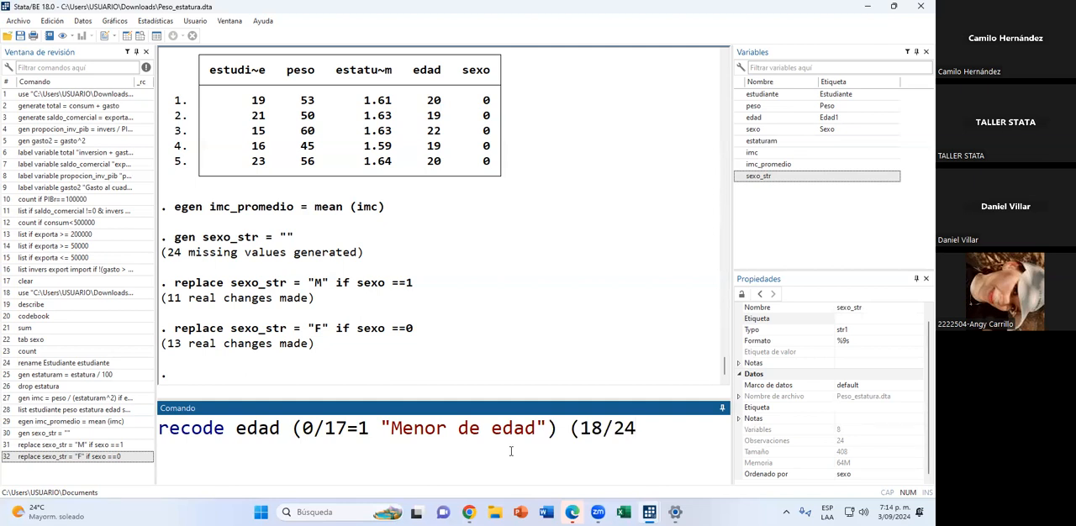
text(=2)
Add a second recode rule mapping 18/24 to 2, labelled "Adultos jovenes".
text(#)
key(BackSpace)
text("Adultos)
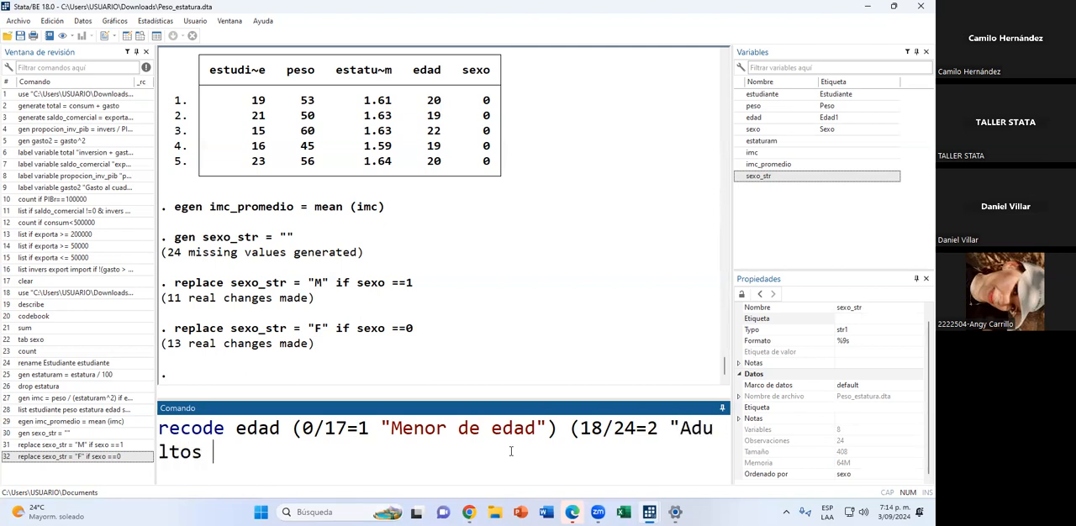
key(BackSpace)
key(BackSpace)
key(BackSpace)
key(BackSpace)
text(ltos ji)
key(BackSpace)
key(BackSpace)
text(jovenes")
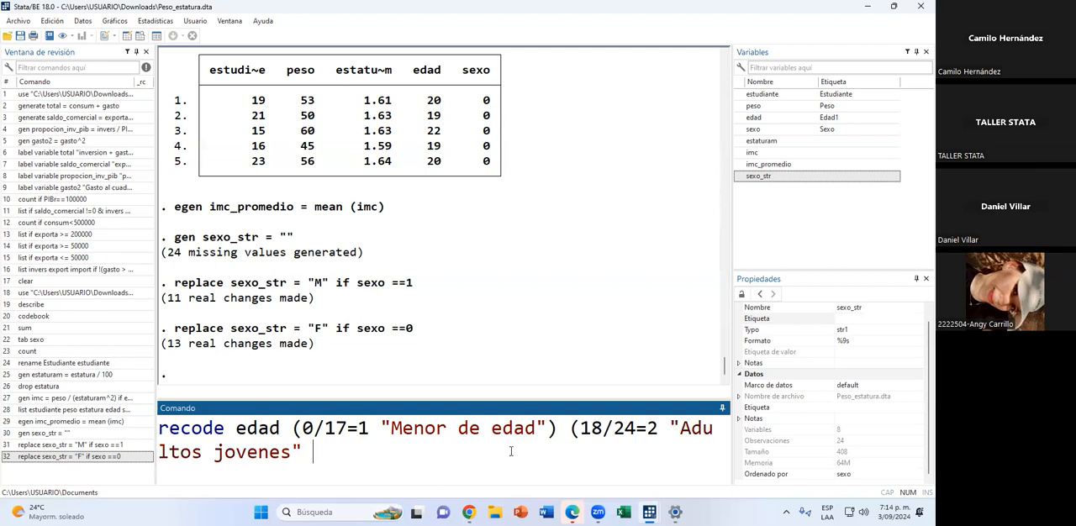
key(BackSpace)
text() (25/ma)
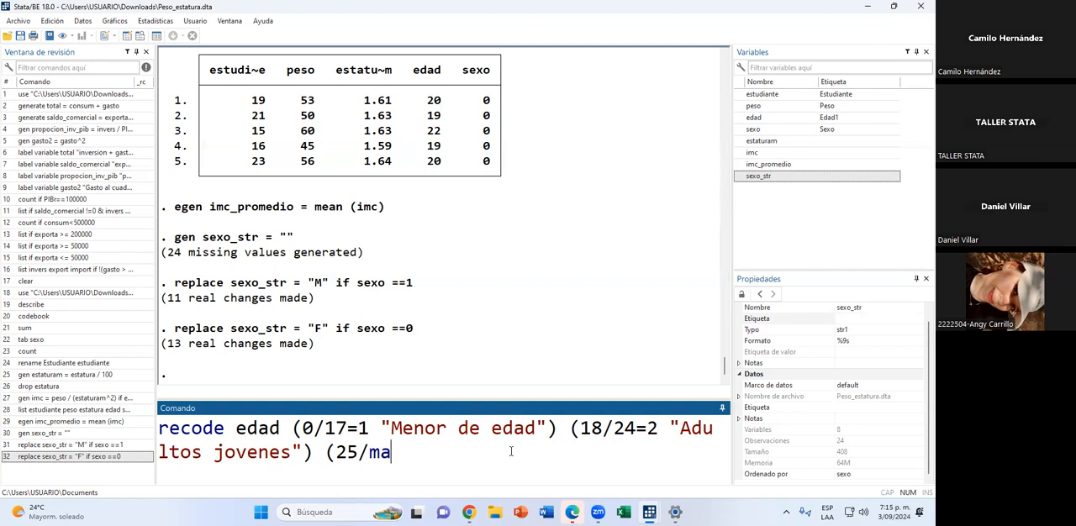
text(x=3")
Add a third recode rule mapping 25/max to 3, labelled "Adultos" with a capital A.
key(BackSpace)
text("adultos)
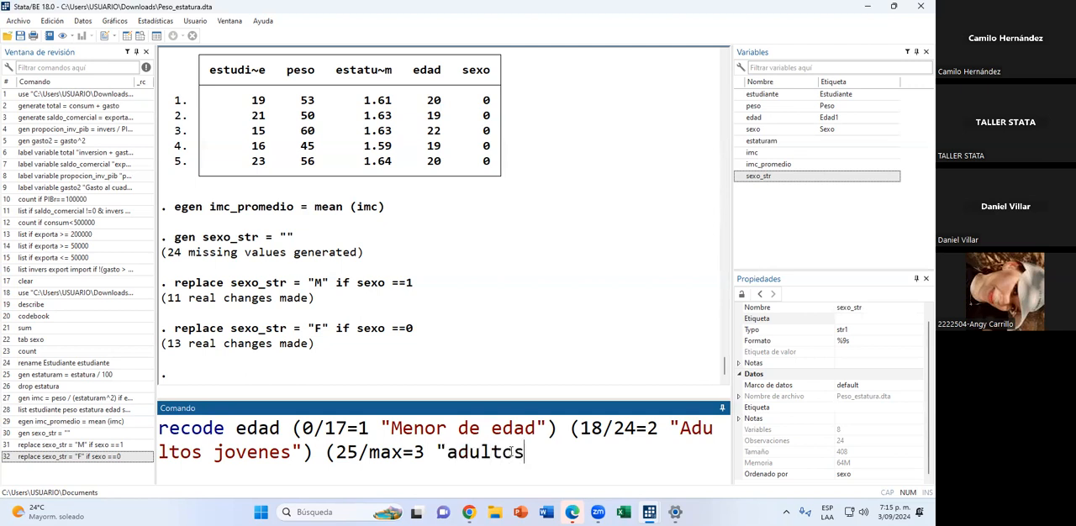
text(")
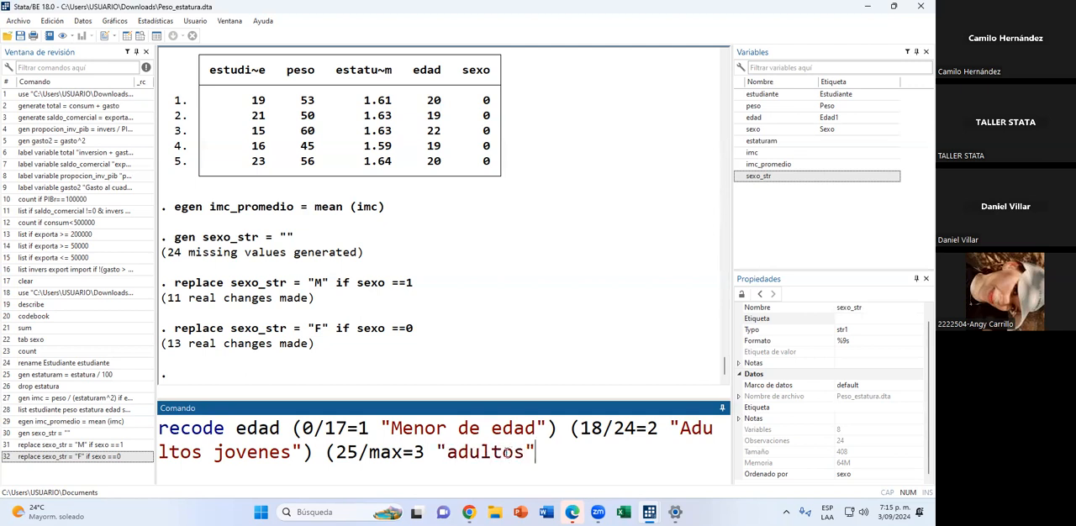
click(458, 452)
key(BackSpace)
text(A)
click(537, 452)
text())
Store the recoded values in a new variable with the option gen(grupo_edad) and run the recode command.
text(, gen)
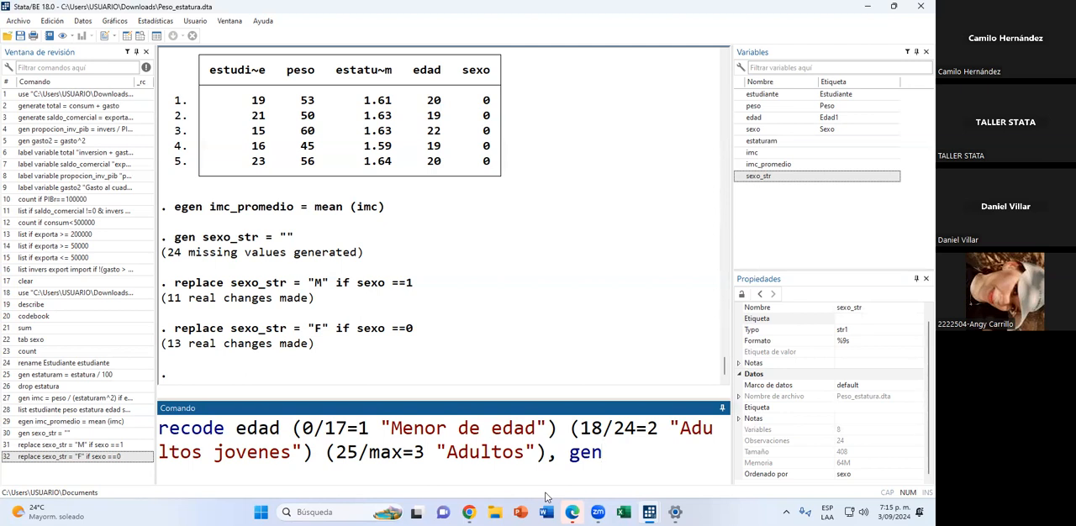
text(()
key(BackSpace)
key(BackSpace)
text((grupo_edad))
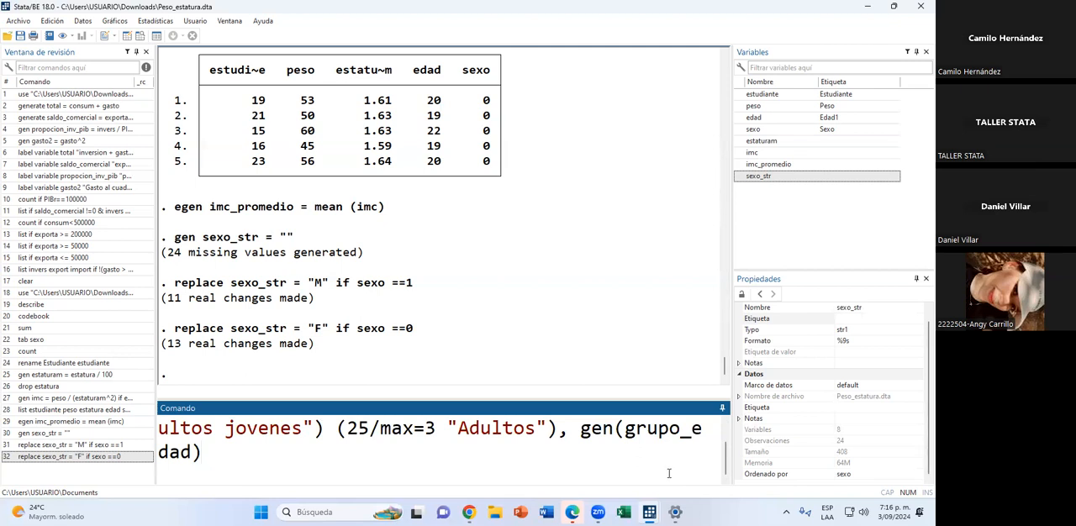
scroll(660, 475, up, 1)
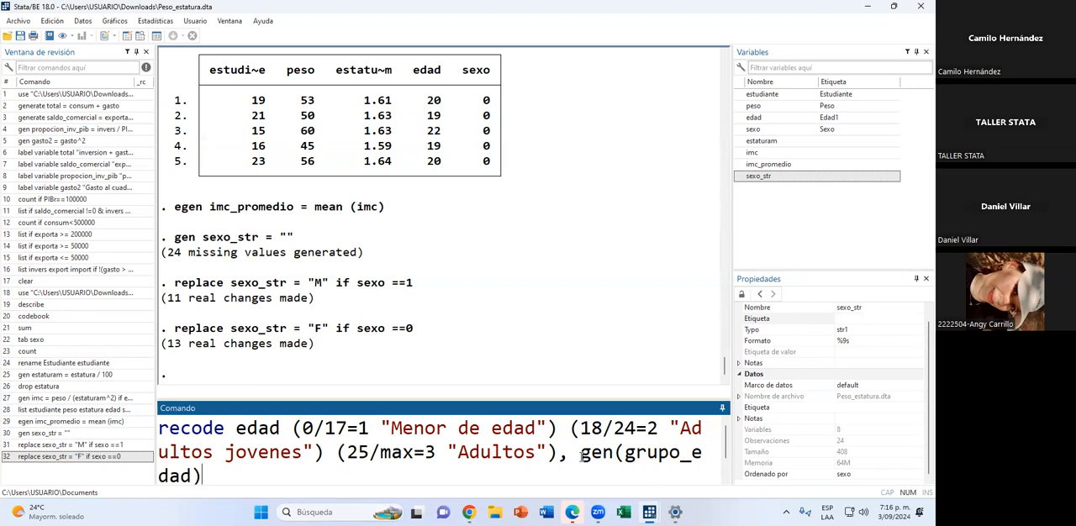
key(Return)
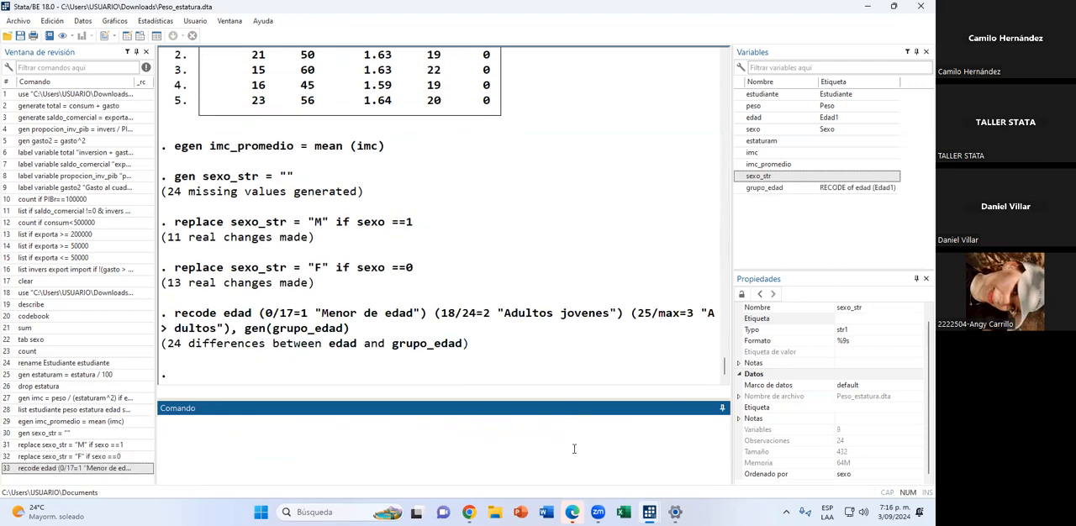
Check the age-group labels in the grupo_edad column of the data browser, including row 10 and the last row, then close it.
click(138, 37)
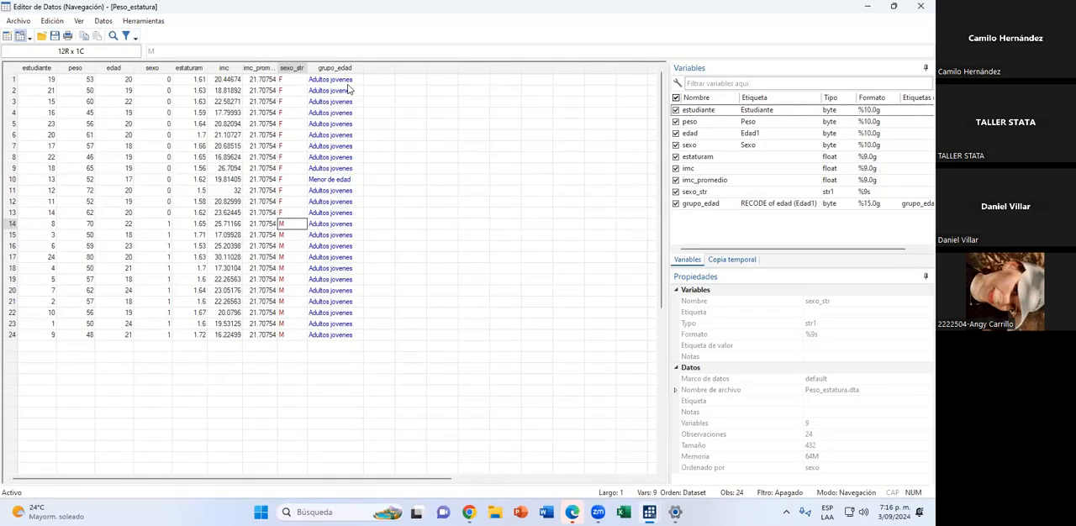
drag(349, 82, 344, 280)
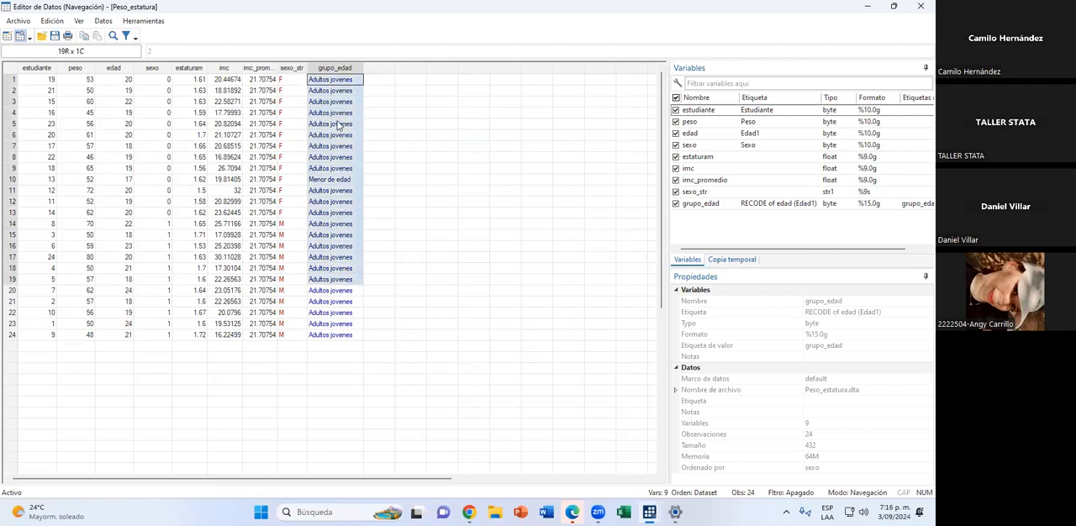
click(334, 102)
click(330, 83)
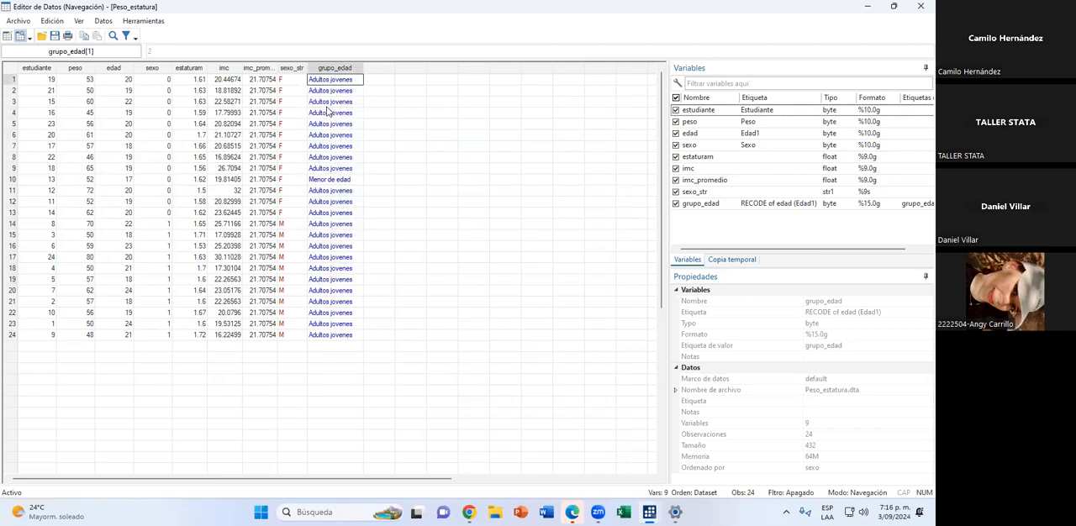
click(334, 180)
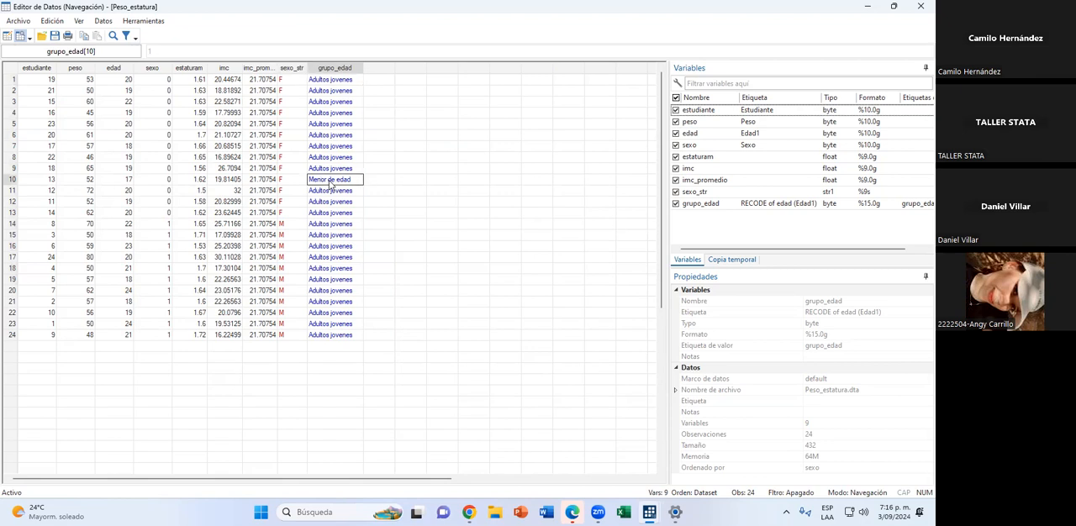
click(334, 334)
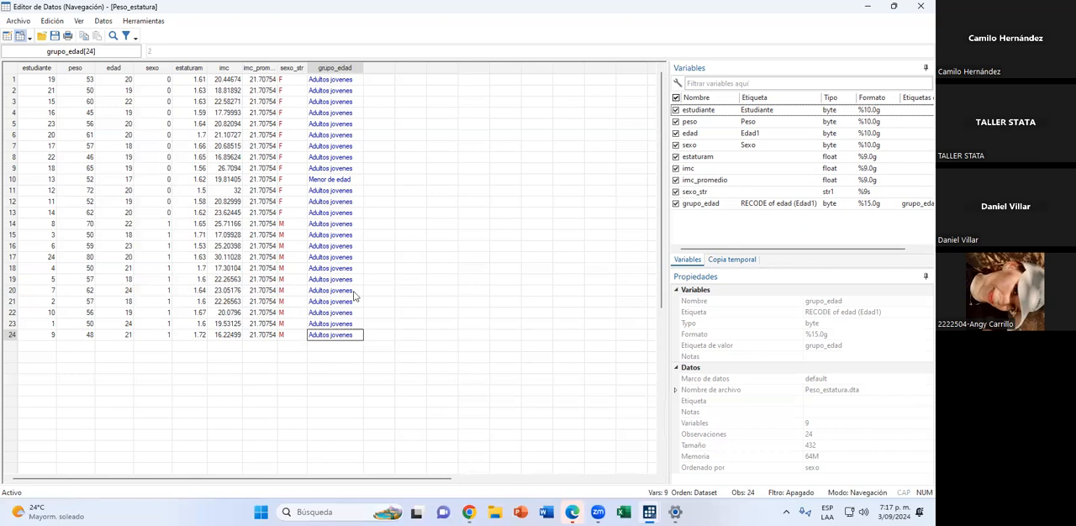
click(918, 6)
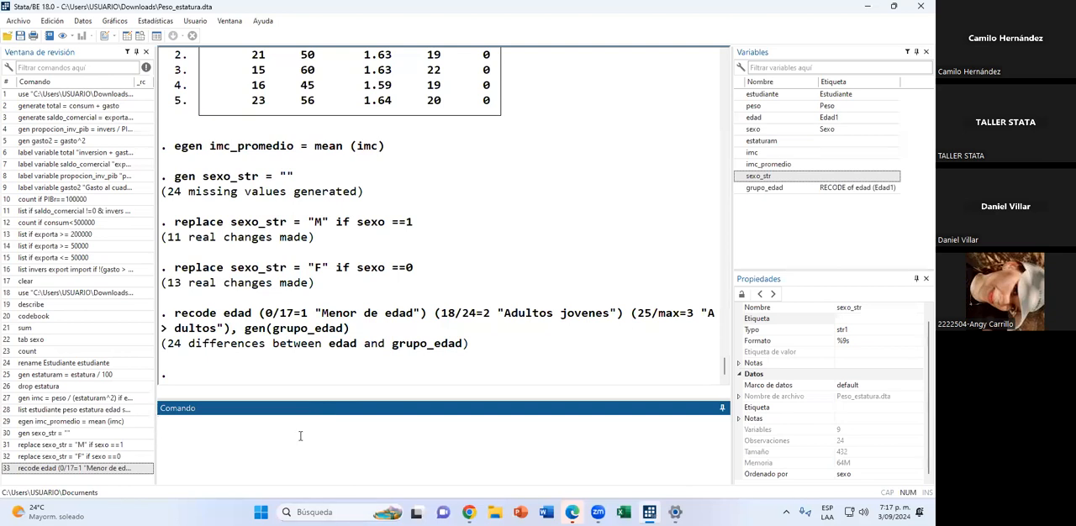
Start a keep command in the command window and switch to the Chrome browser.
text(keep)
click(468, 512)
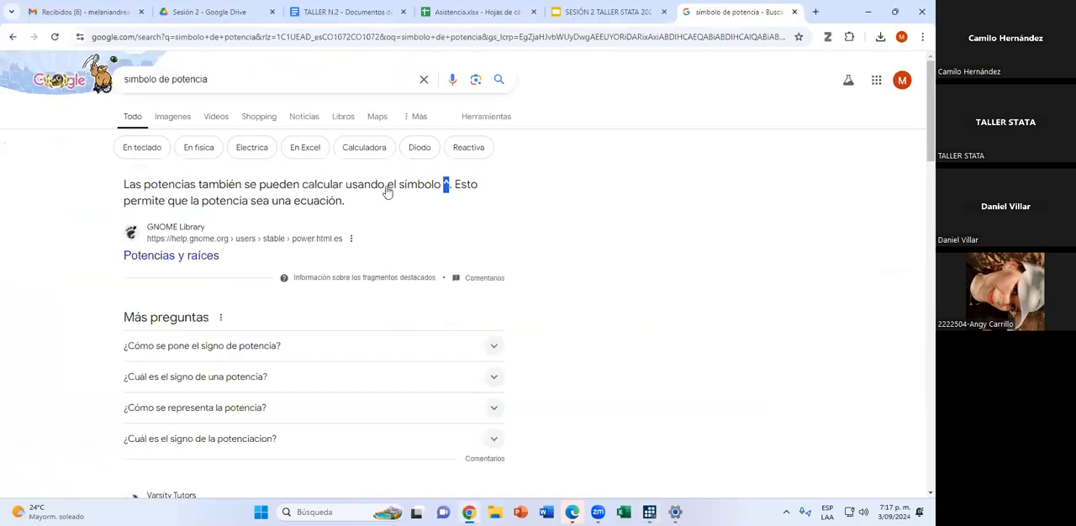
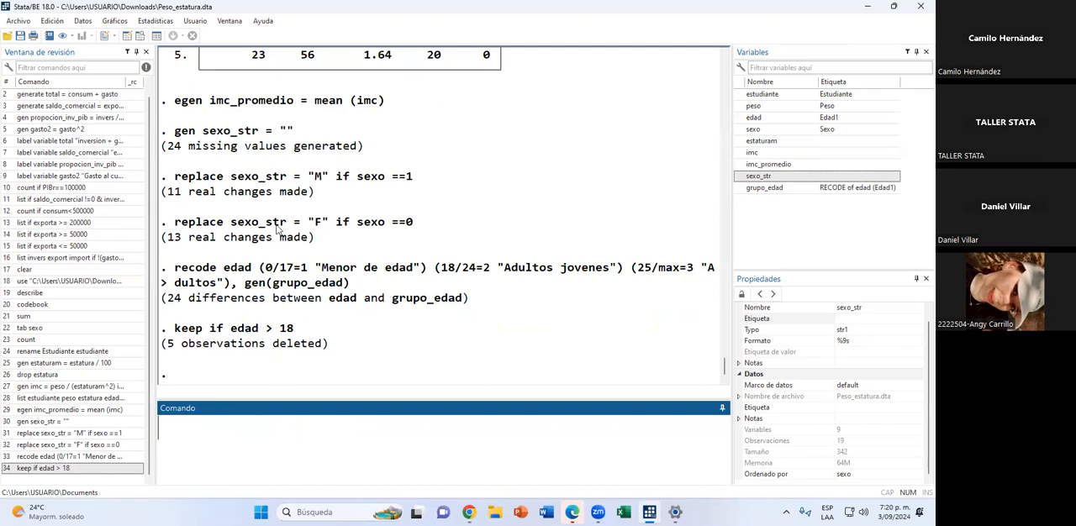
Check the edad column in the data browser, and keep only the variables edad, sexo and estatura in the dataset.
click(136, 37)
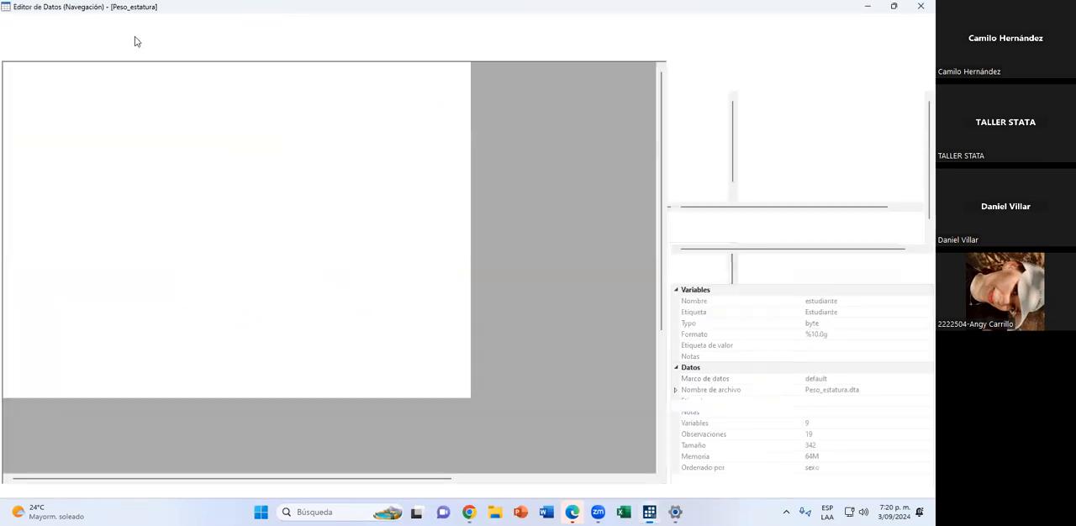
drag(130, 80, 127, 284)
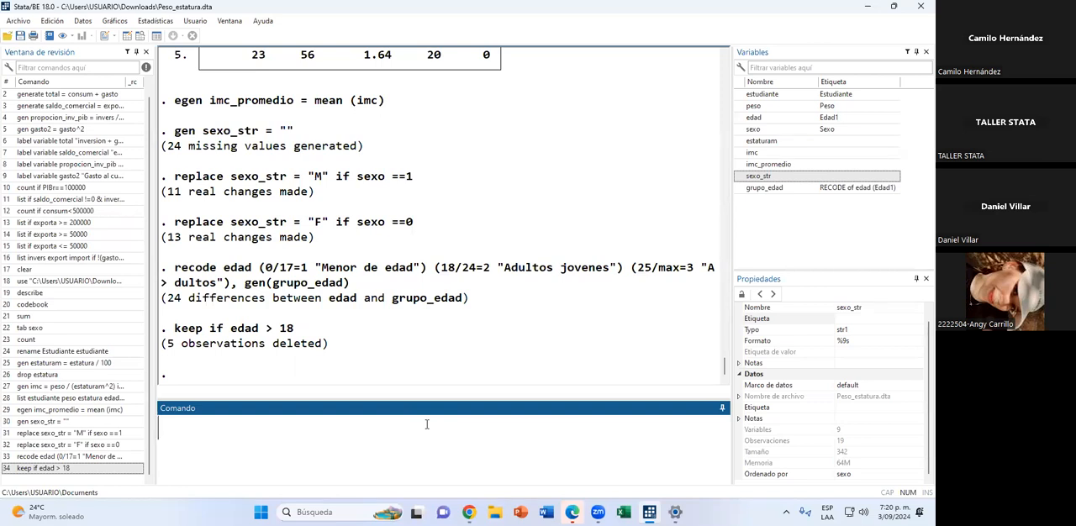
text(keep edad sex)
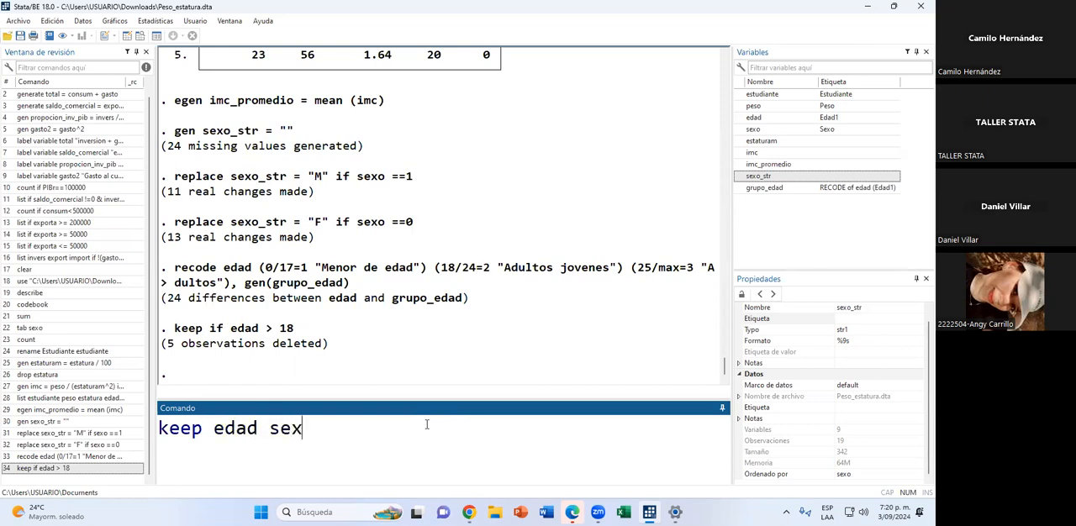
text(o estat)
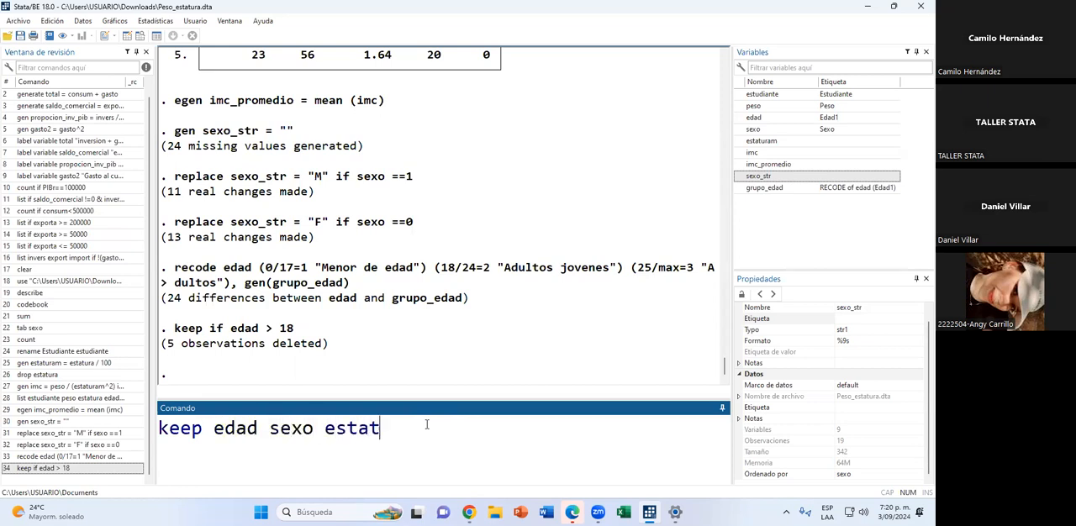
text(ura)
key(Return)
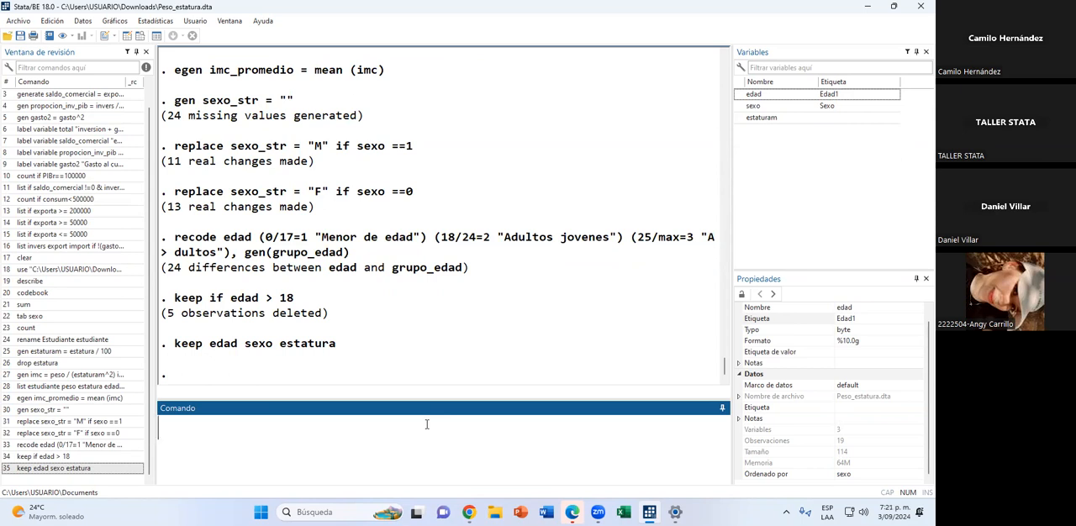
Drop the variable sexo and clear the dataset from memory.
text(drop sexo)
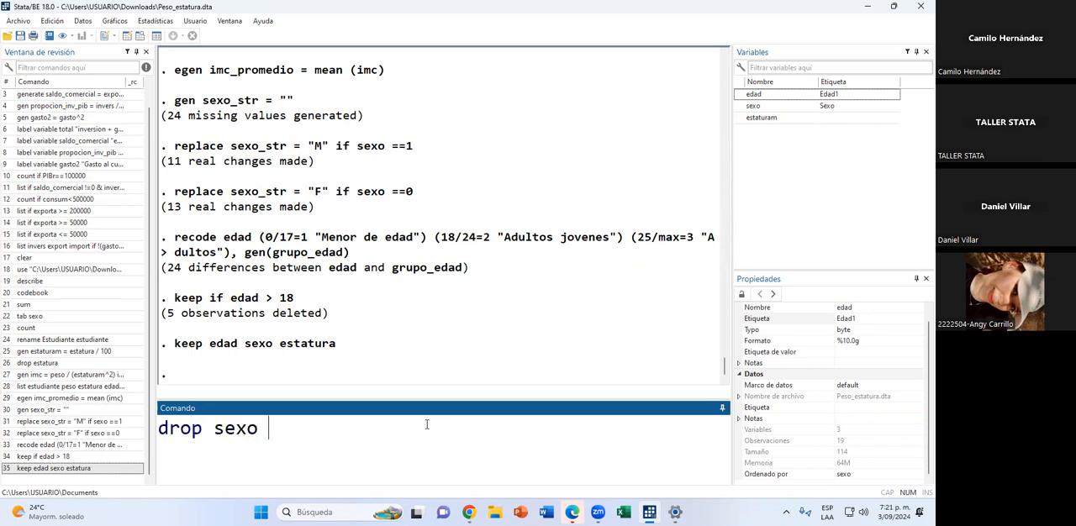
key(Return)
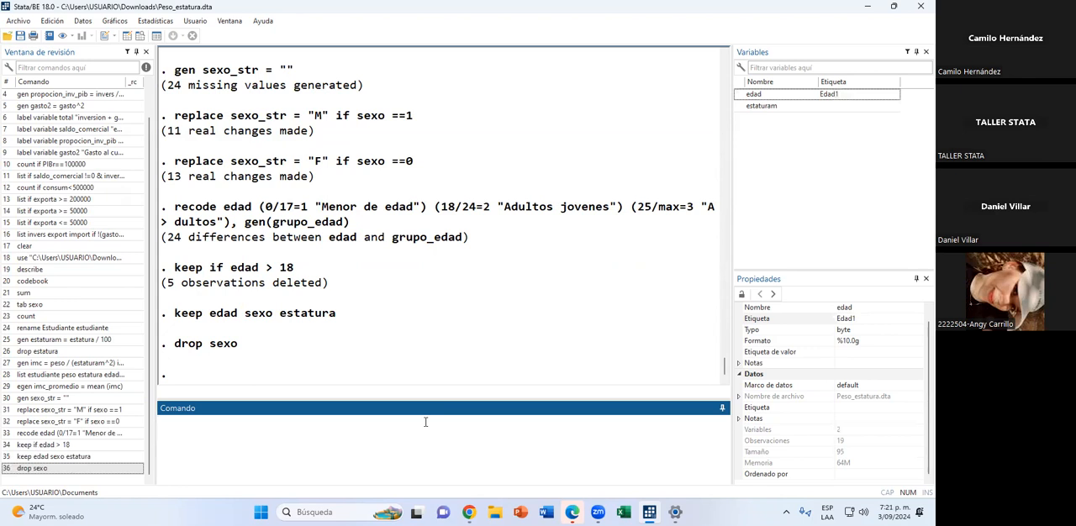
text(cleat)
key(BackSpace)
text(r)
key(Return)
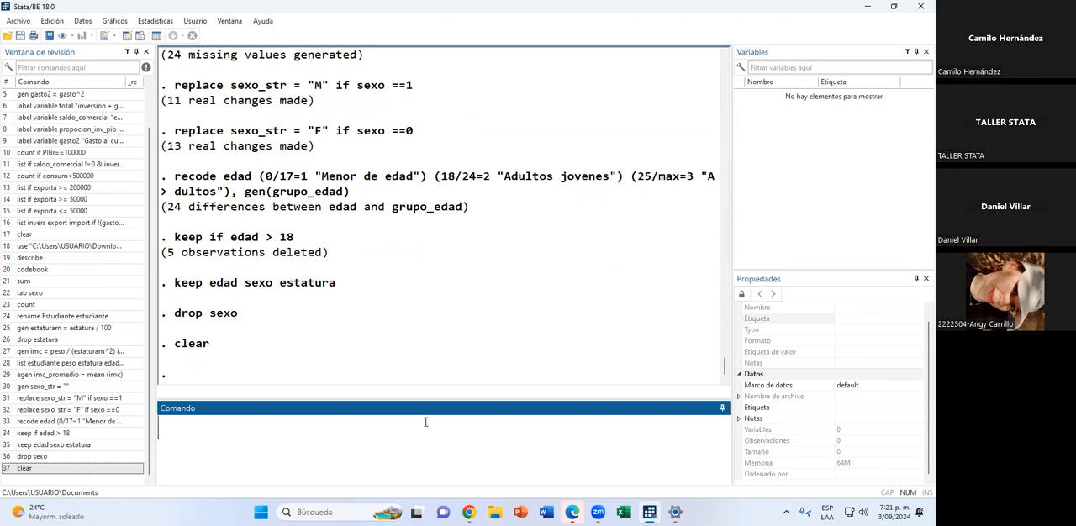
Switch to Chrome and download salarios.dta from the Sesión 2 folder in Google Drive.
click(468, 512)
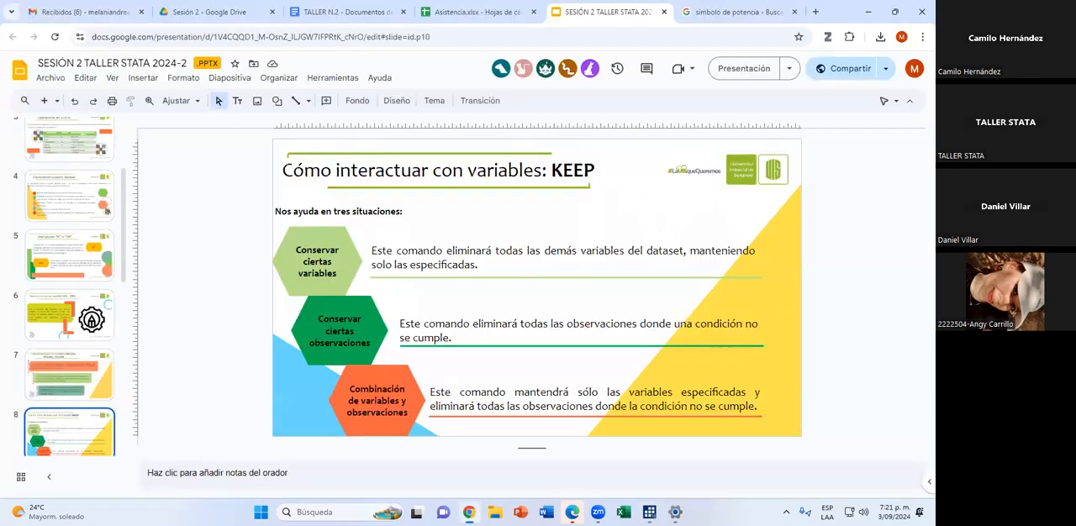
click(232, 8)
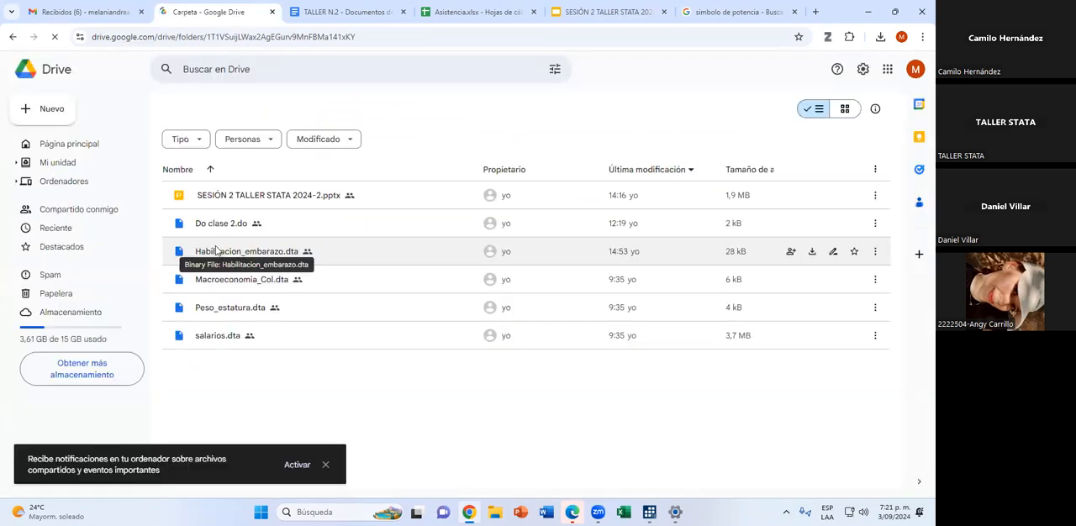
mouse_move(811, 341)
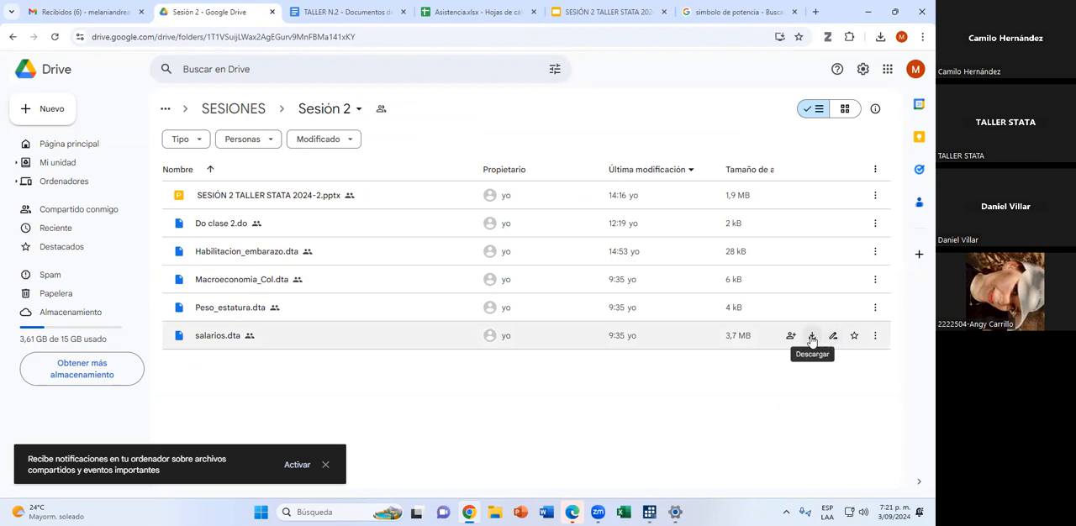
click(812, 337)
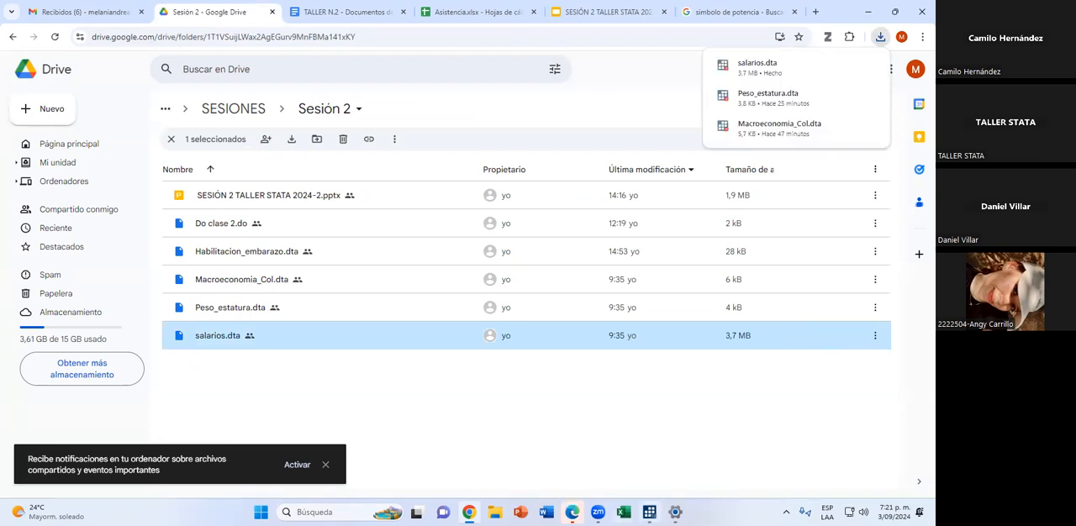
Switch to Stata and open the downloaded dataset salarios.dta.
click(649, 512)
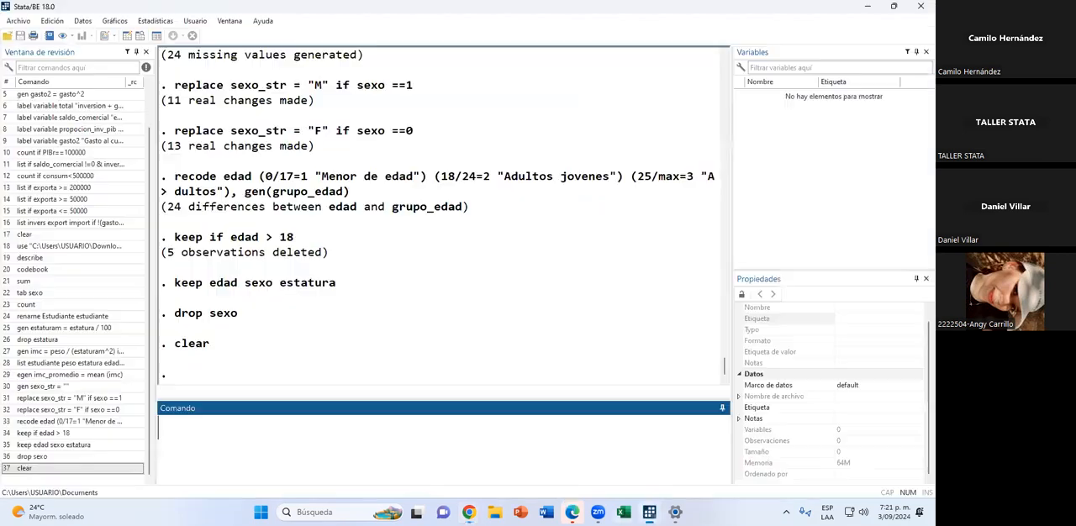
click(9, 36)
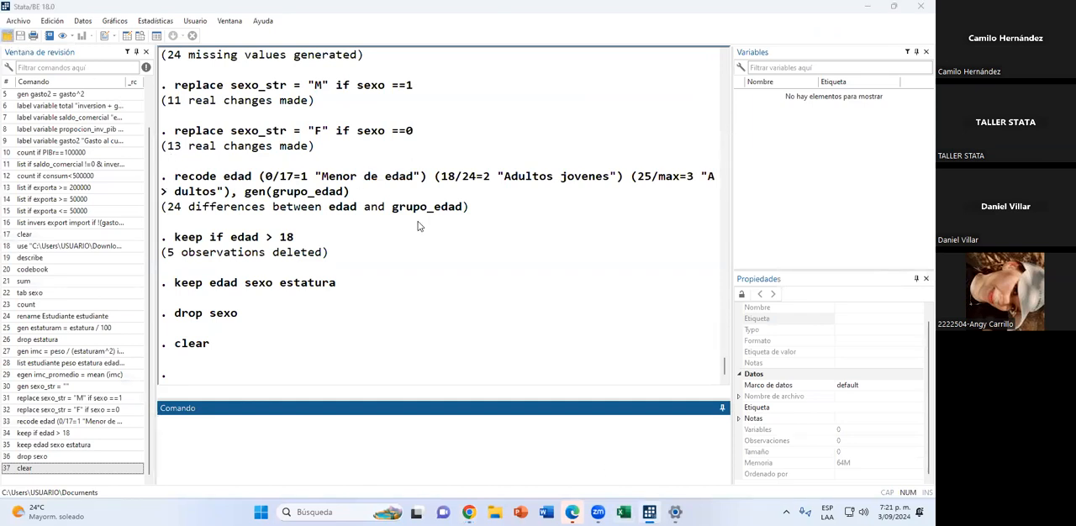
click(588, 211)
click(752, 399)
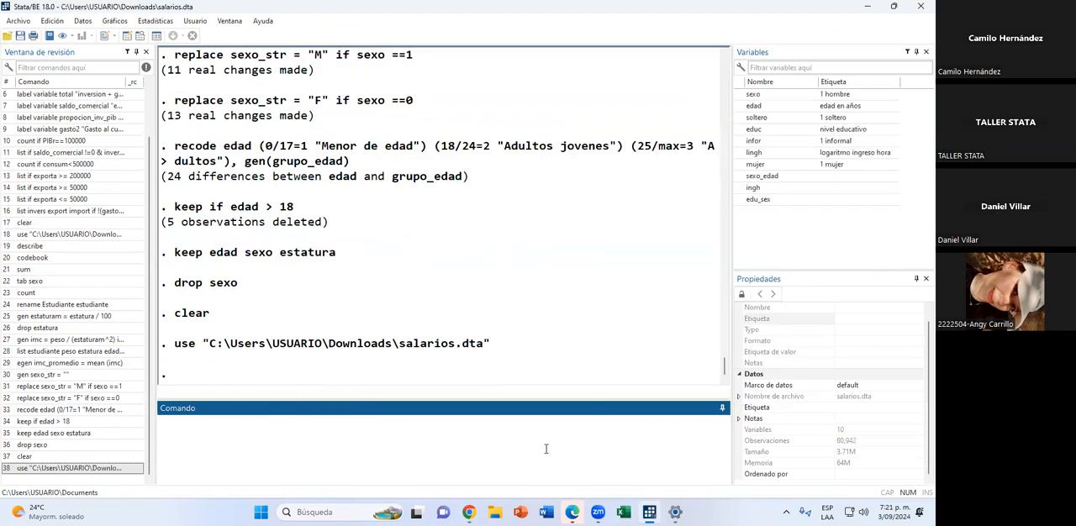
Switch to Chrome and copy the sharing link of salarios.dta in Google Drive.
click(469, 512)
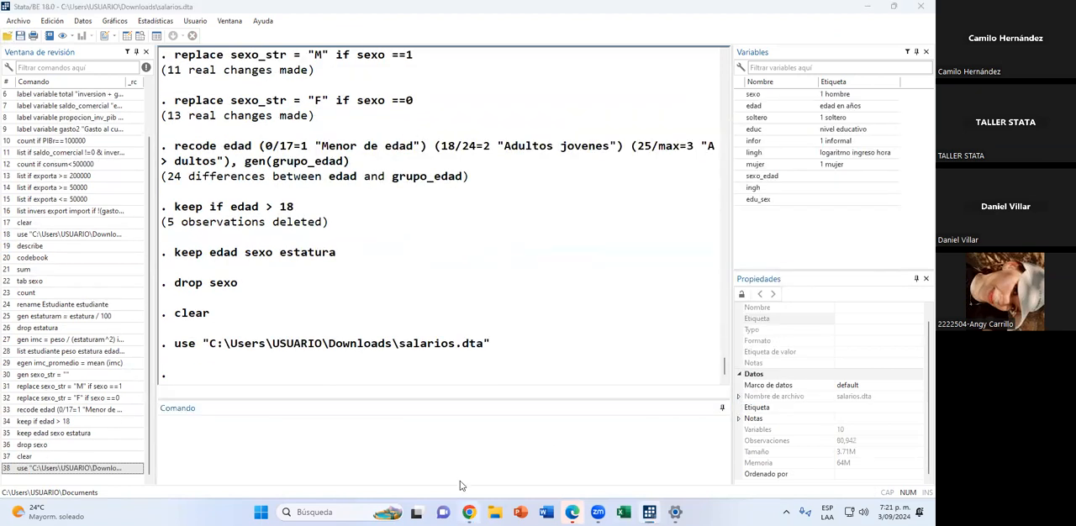
right_click(444, 348)
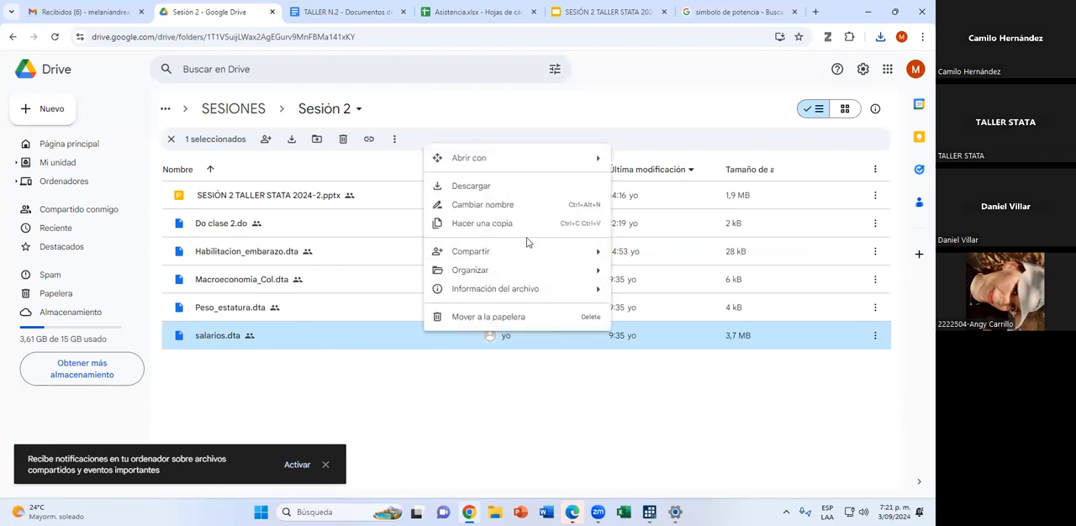
mouse_move(597, 252)
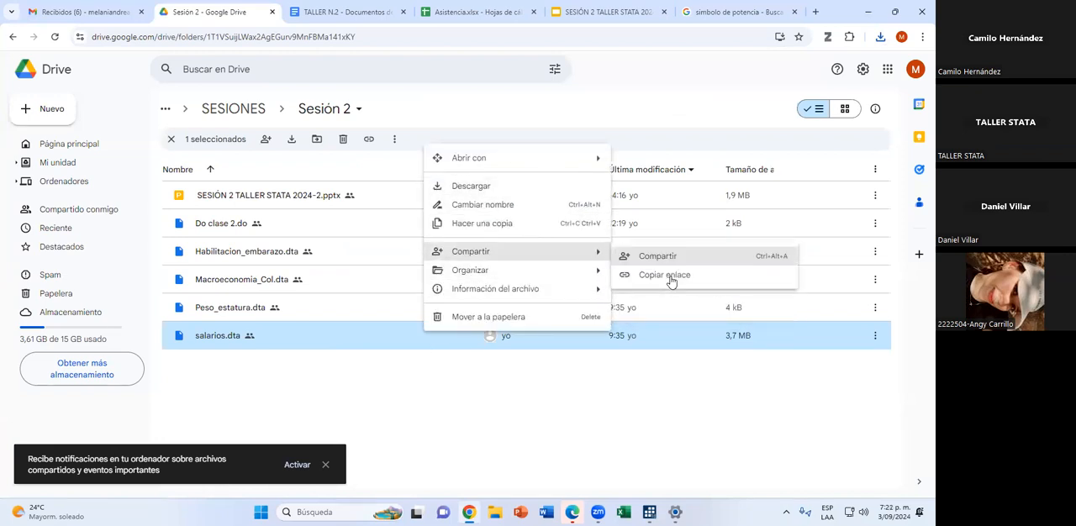
click(673, 277)
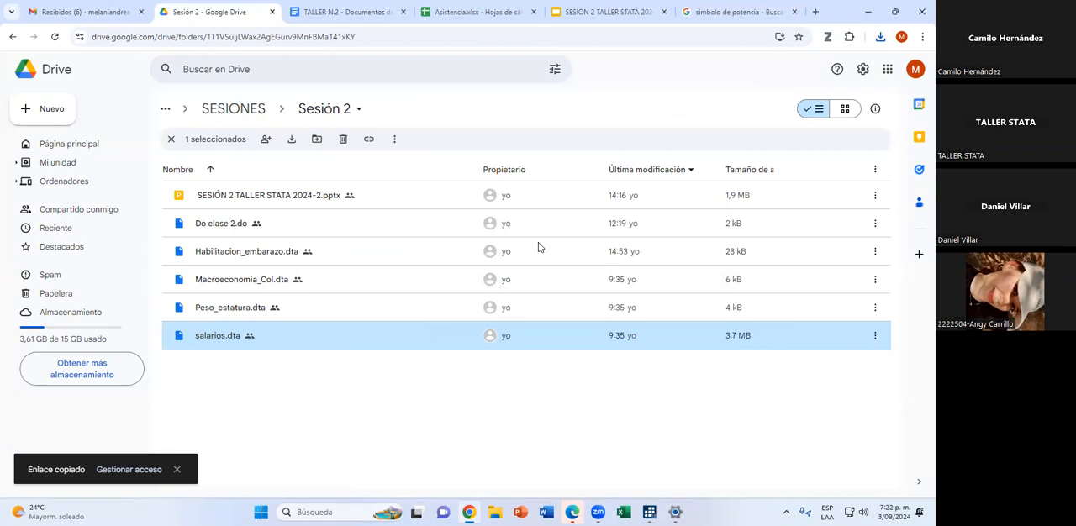
click(496, 404)
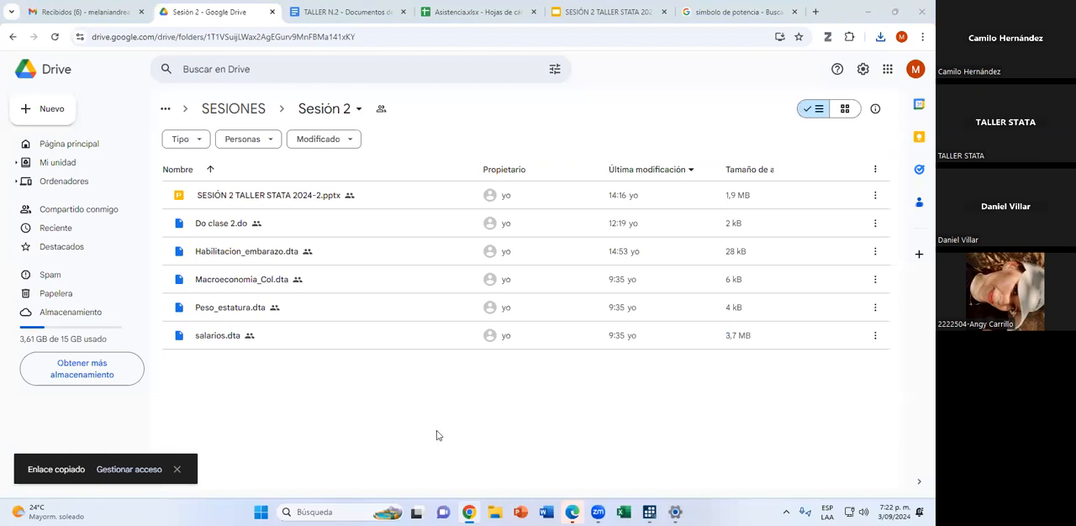
Switch to Stata and look through the rows of the salarios dataset in the data browser, then minimize it.
key(alt+Tab)
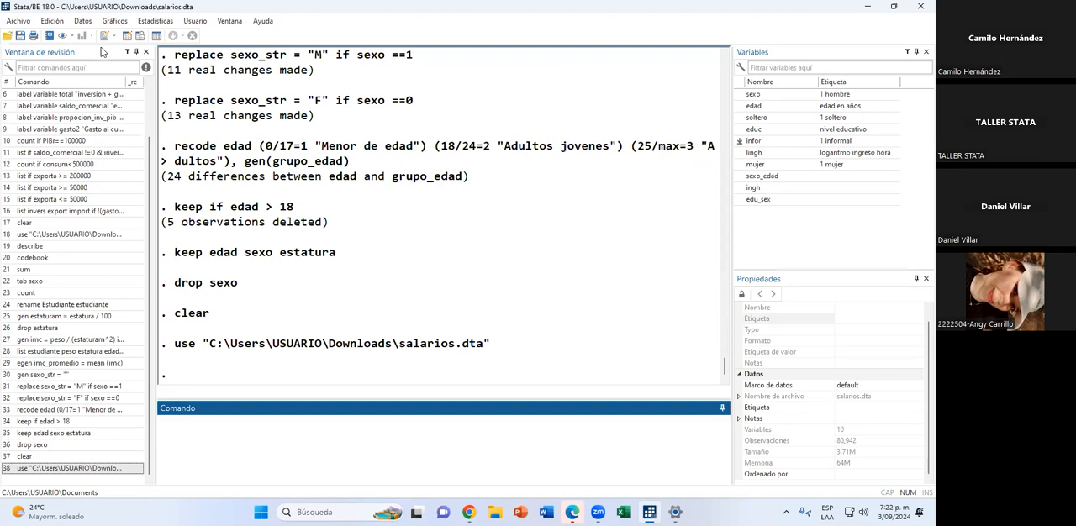
click(139, 37)
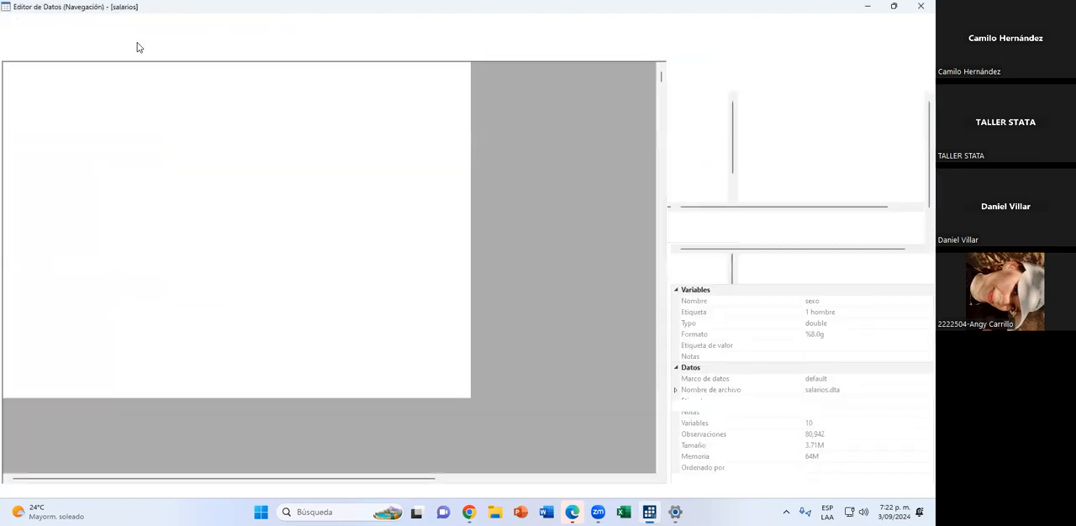
scroll(182, 182, down, 20)
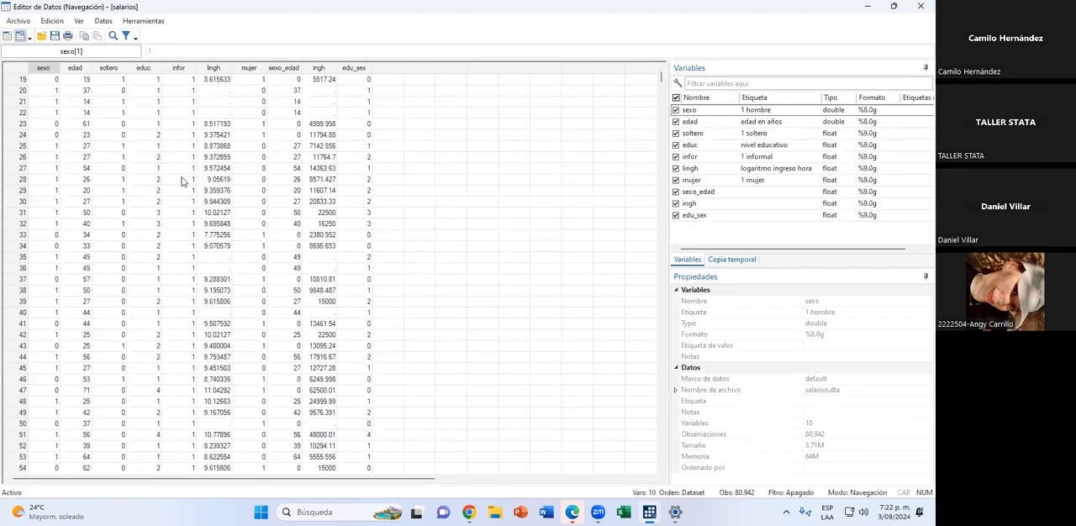
scroll(180, 179, down, 20)
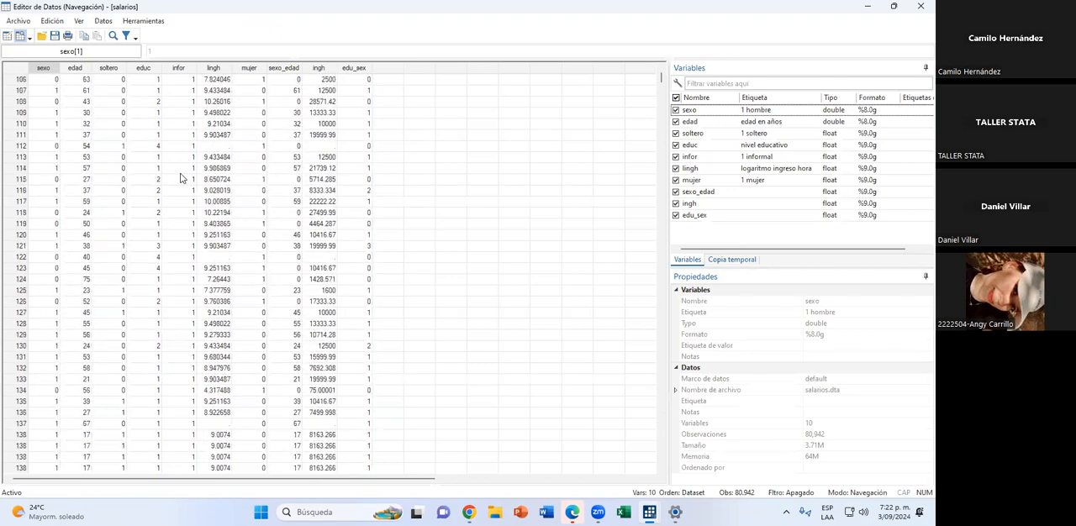
drag(666, 79, 667, 135)
drag(675, 265, 603, 77)
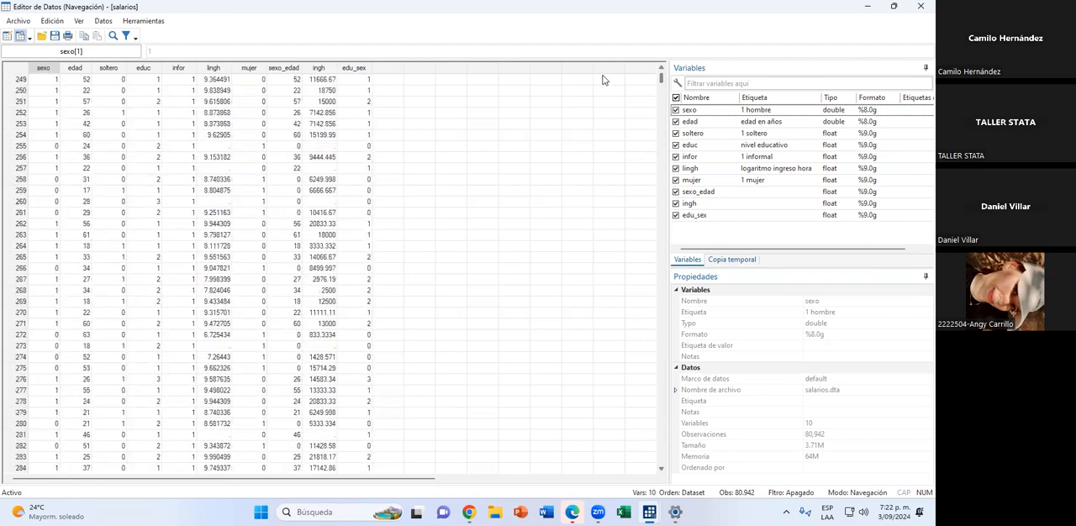
click(866, 11)
Run describe on the salarios dataset and review the variables' storage types, formats and labels.
text(describe)
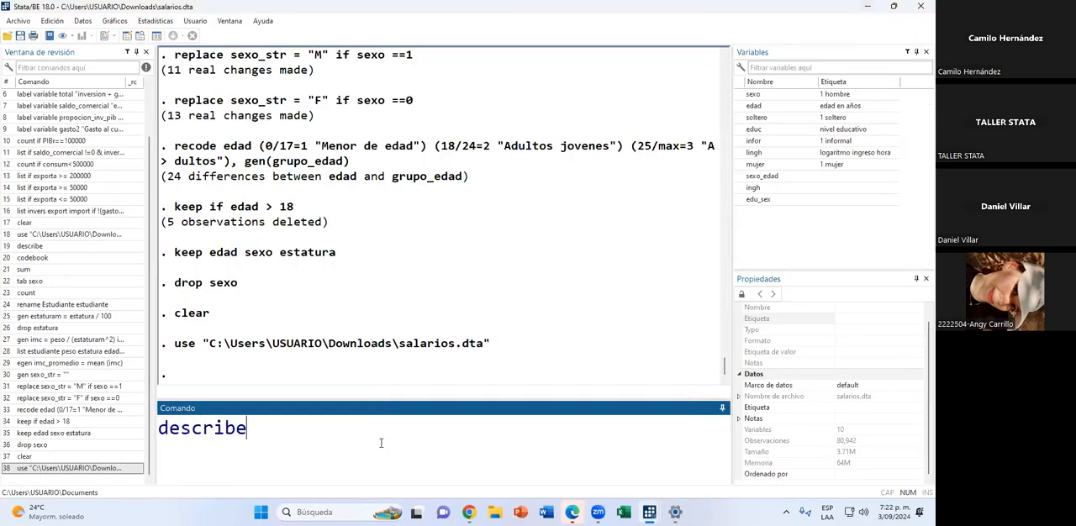
key(Return)
scroll(370, 168, up, 1)
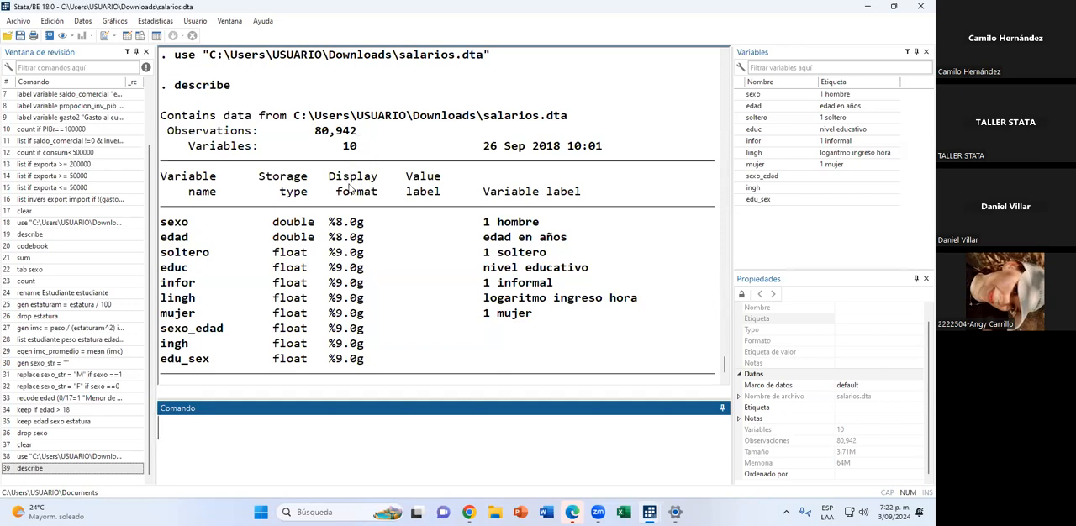
scroll(349, 181, down, 1)
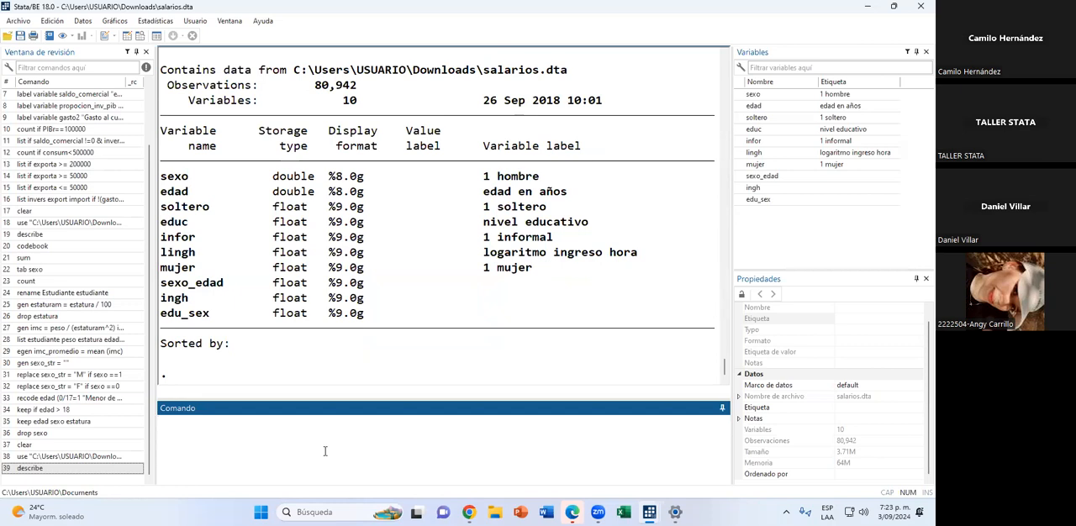
Sort the observations by edad in ascending order with the sort command.
text(sort edad)
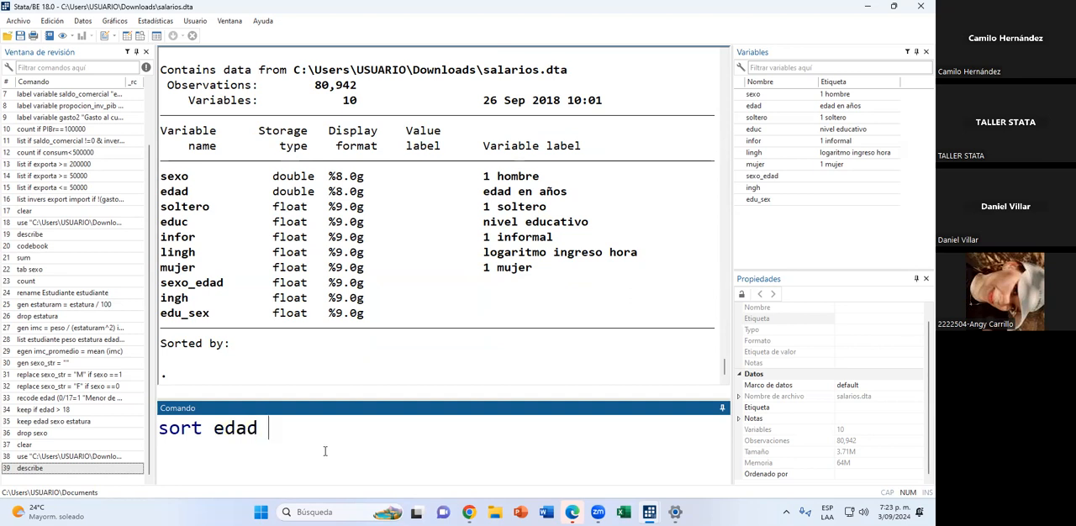
key(Return)
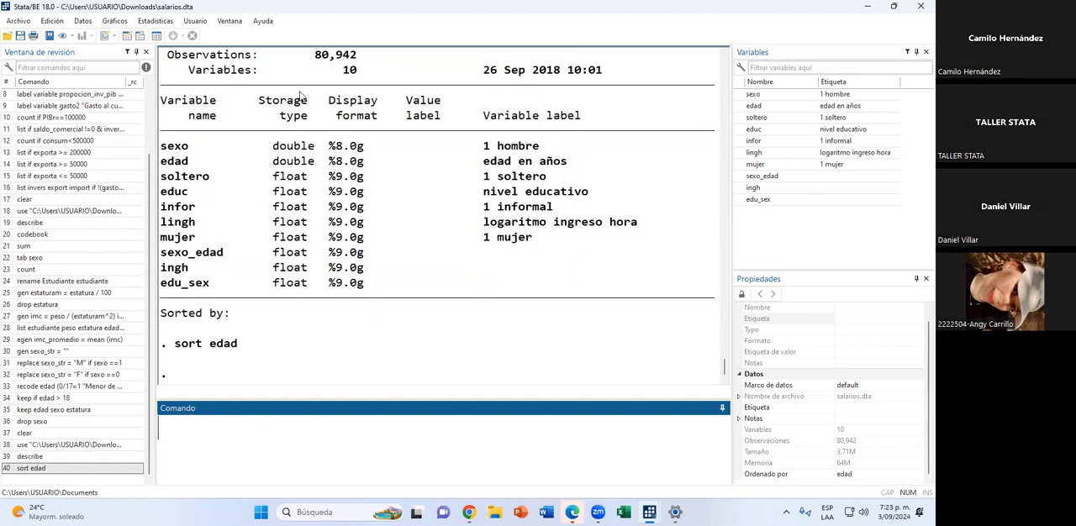
Check the order of the edad column from the first to the last row in the data browser, and return to the main window.
click(140, 37)
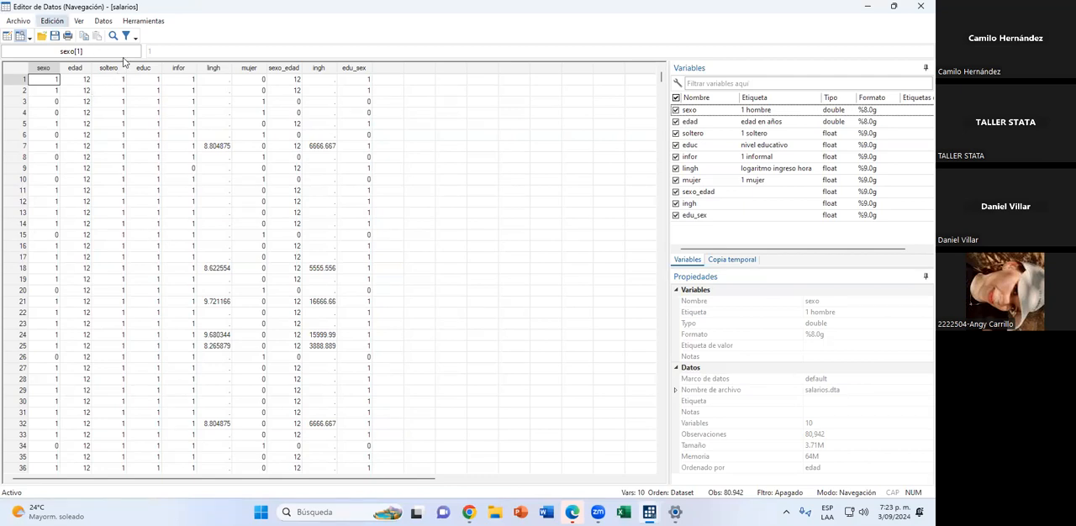
click(84, 80)
drag(665, 84, 694, 467)
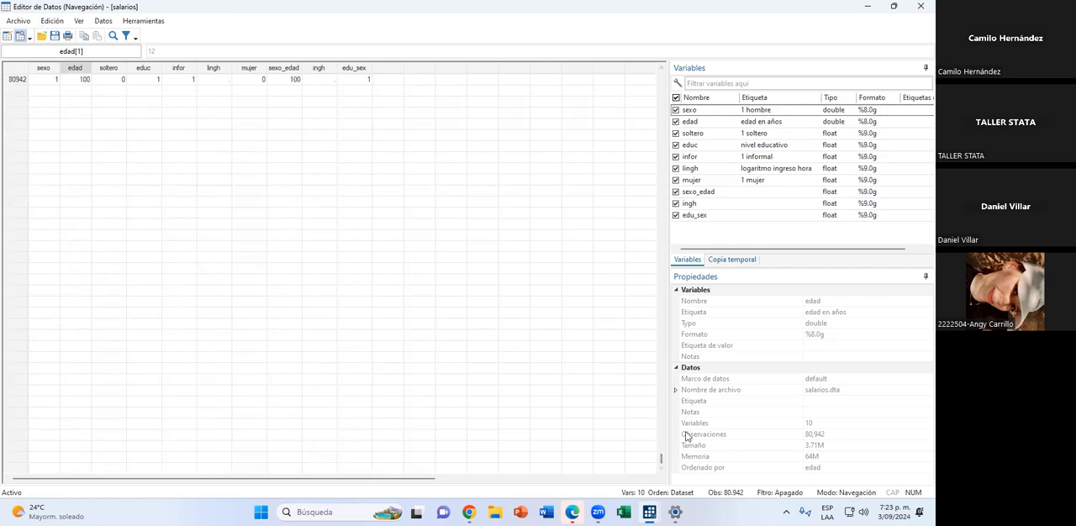
drag(663, 462, 694, 111)
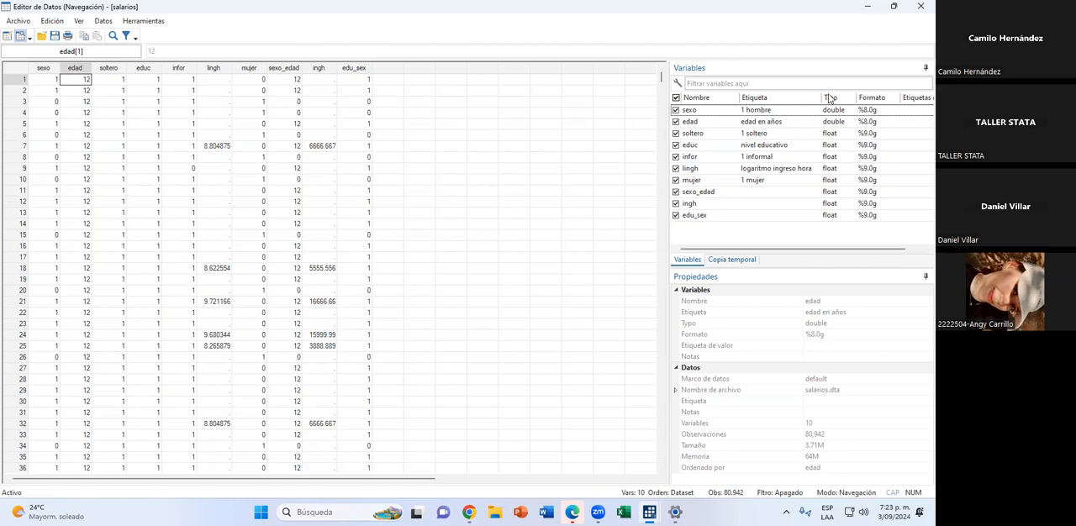
key(alt+Tab)
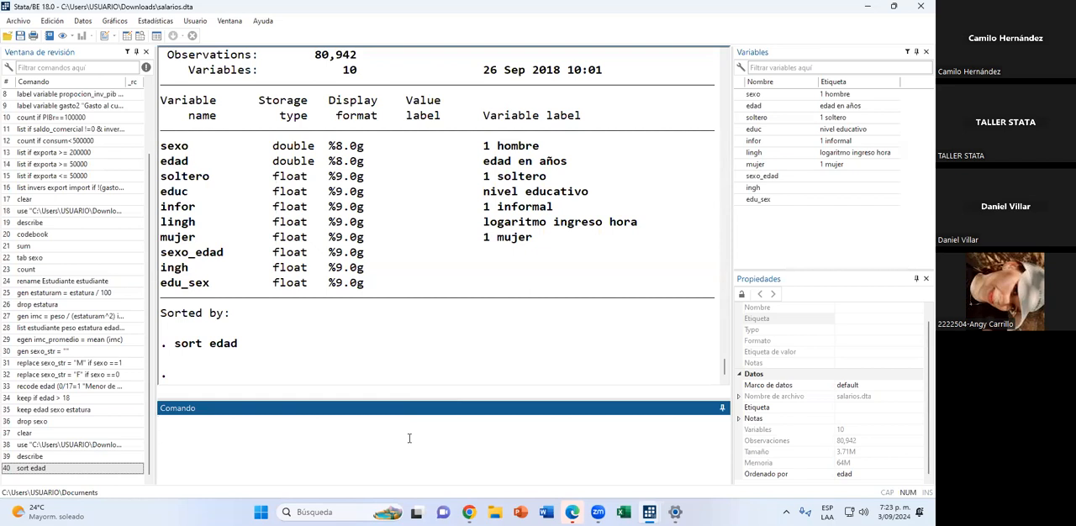
Order the observations by sexo ascending and, within it, by edad descending with the command gsort sexo -edad.
text(ge)
key(BackSpace)
text(sort sexo )
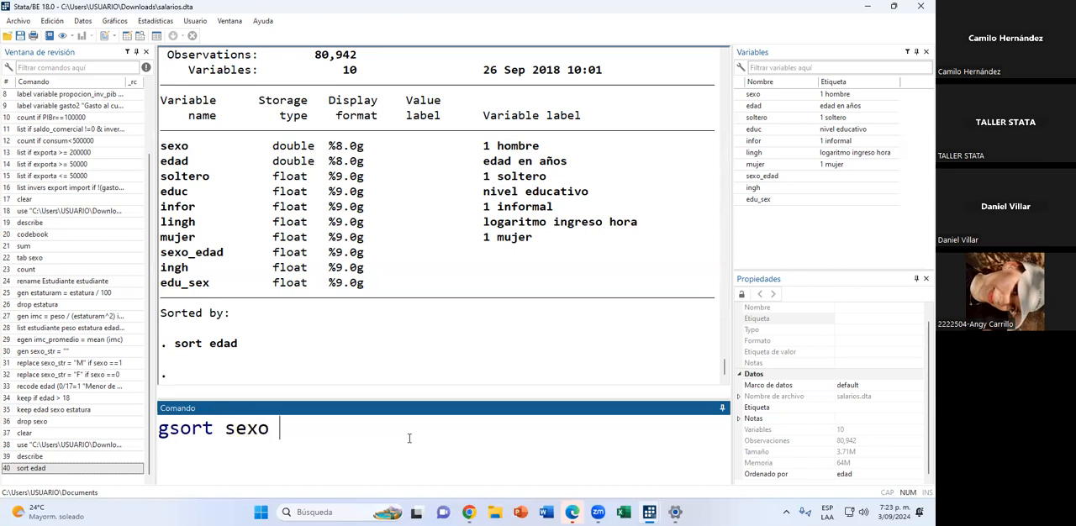
text(-edad)
key(Return)
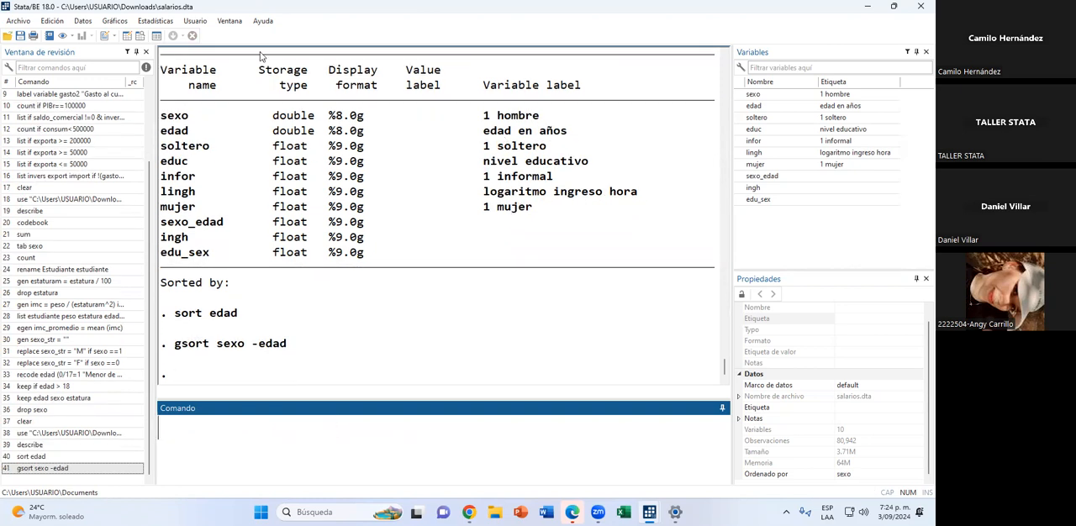
Check the order of the sexo and edad columns in the data browser, and minimize it.
click(139, 36)
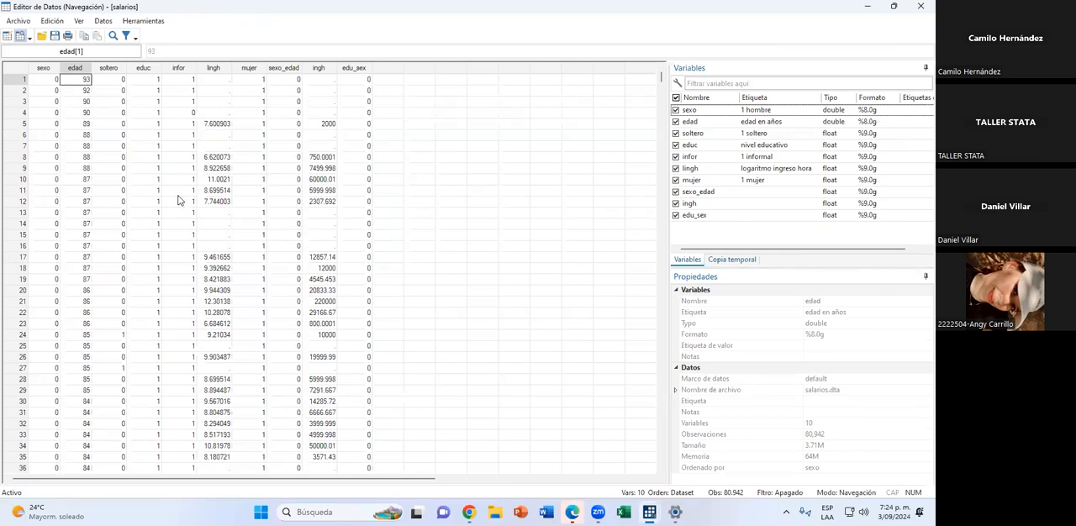
scroll(40, 199, down, 1)
scroll(40, 200, down, 10)
scroll(46, 190, up, 9)
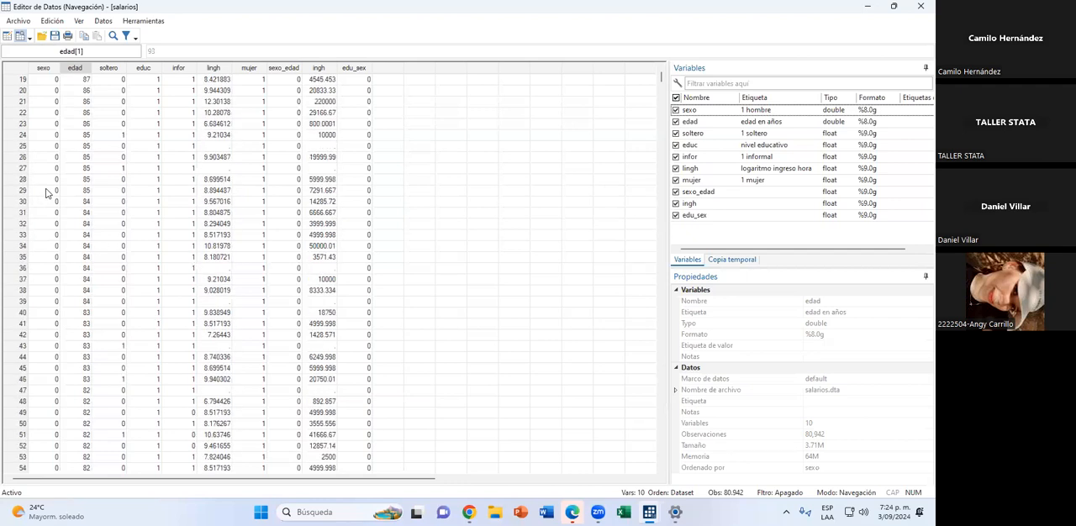
scroll(46, 190, up, 2)
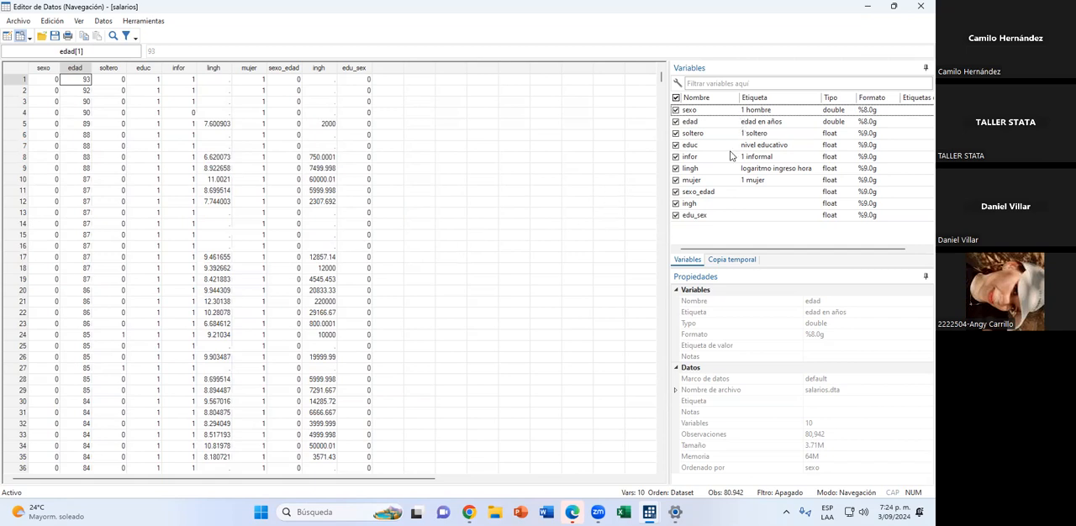
click(867, 9)
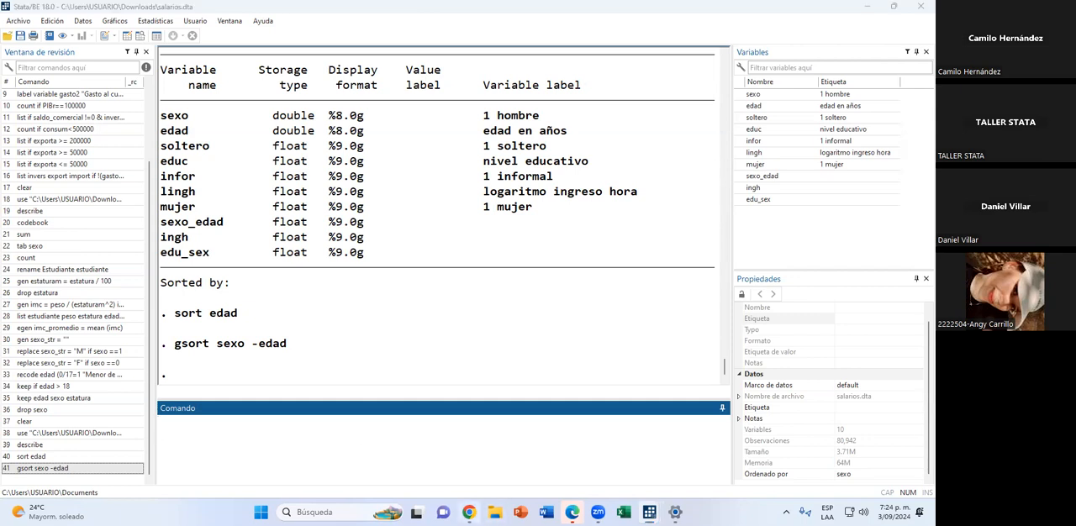
Switch to the session 2 workshop presentation in Chrome, start the full-screen slideshow and advance the slides.
click(468, 512)
click(578, 10)
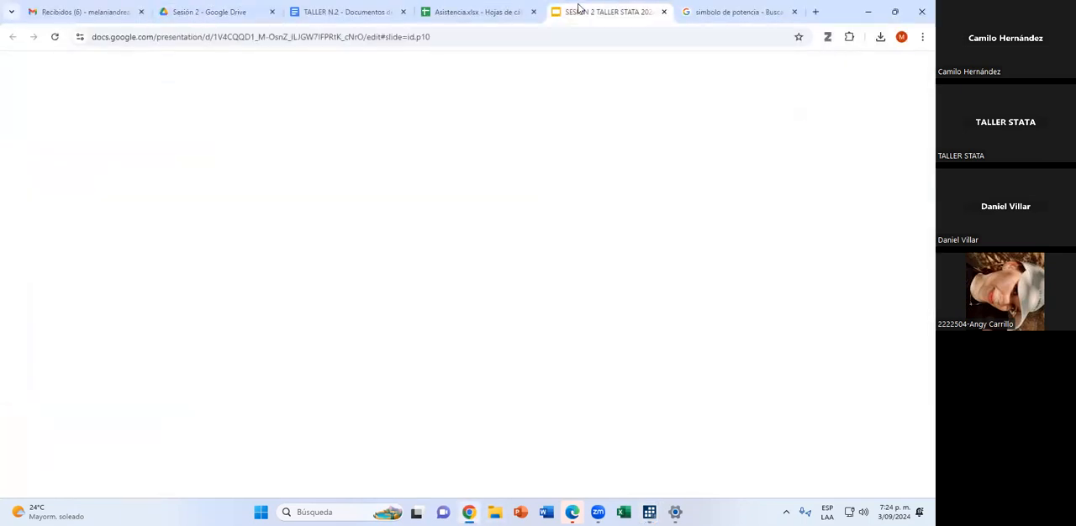
key(ctrl+F5)
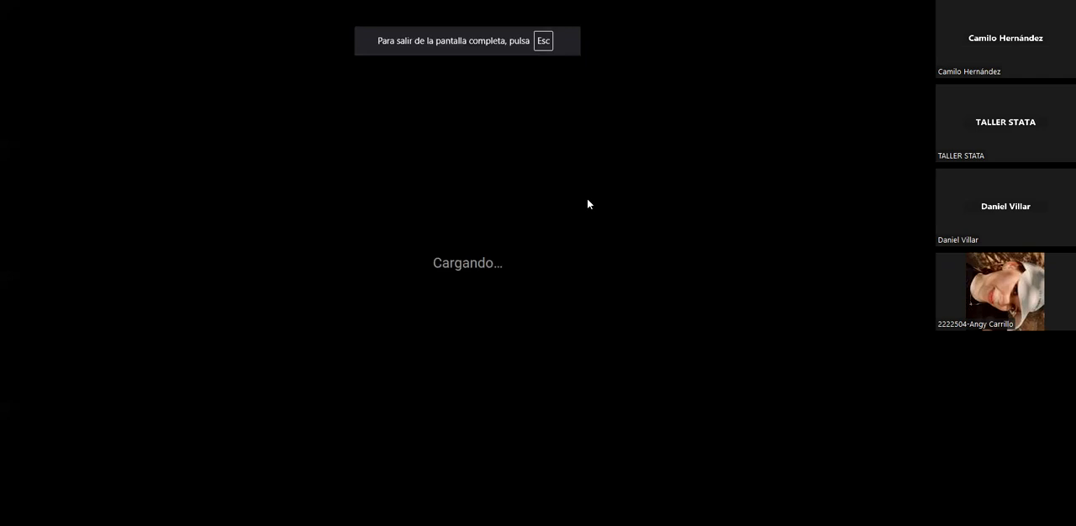
key(Right)
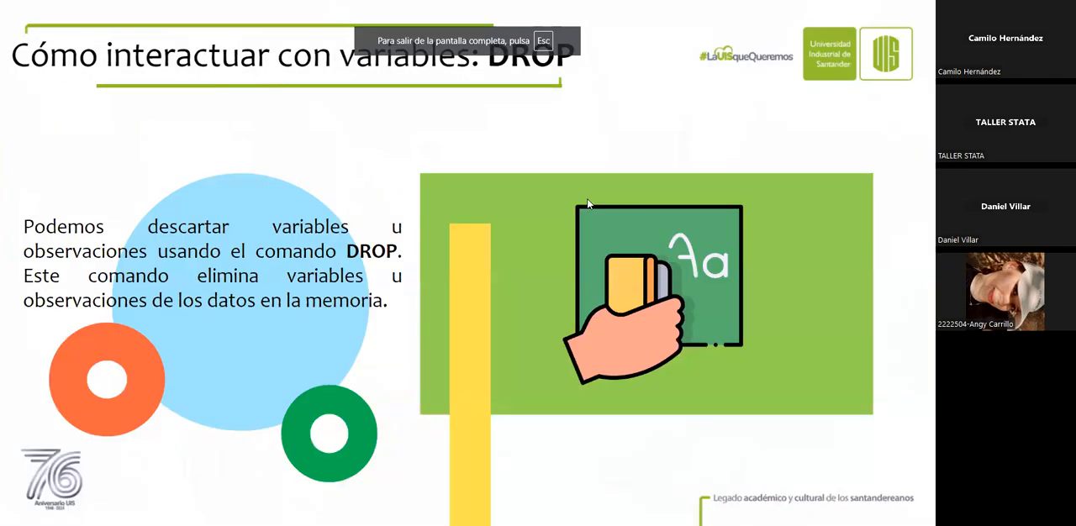
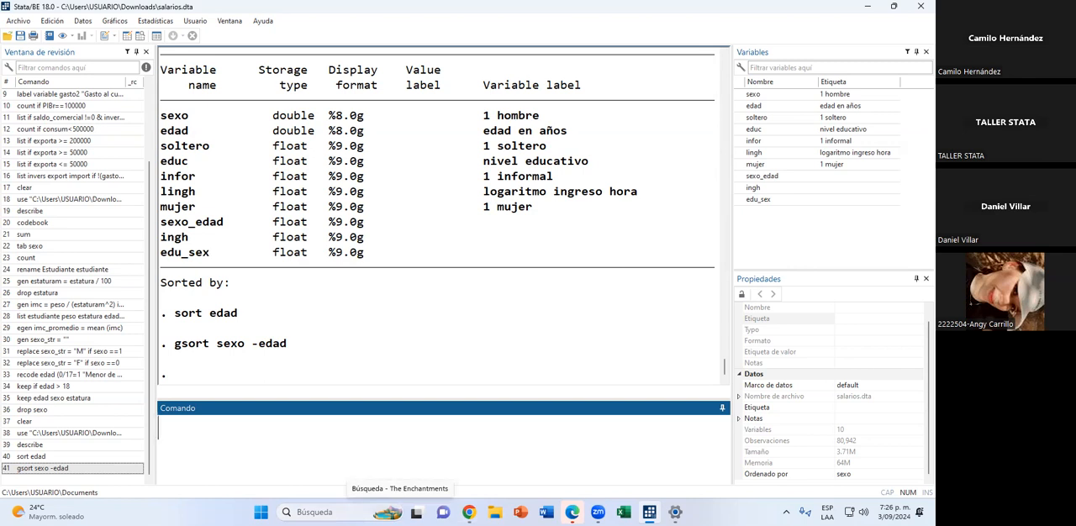
Try to set sexo_str to an empty string with the command replace sexo_str = "".
text(replace )
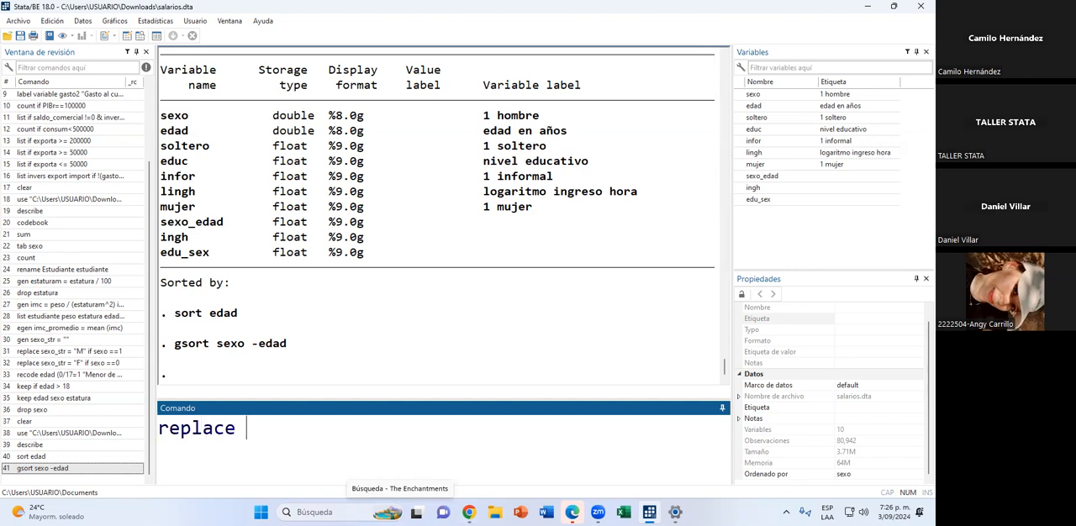
text(se)
text(zo)
key(BackSpace)
key(BackSpace)
text(xo_str )
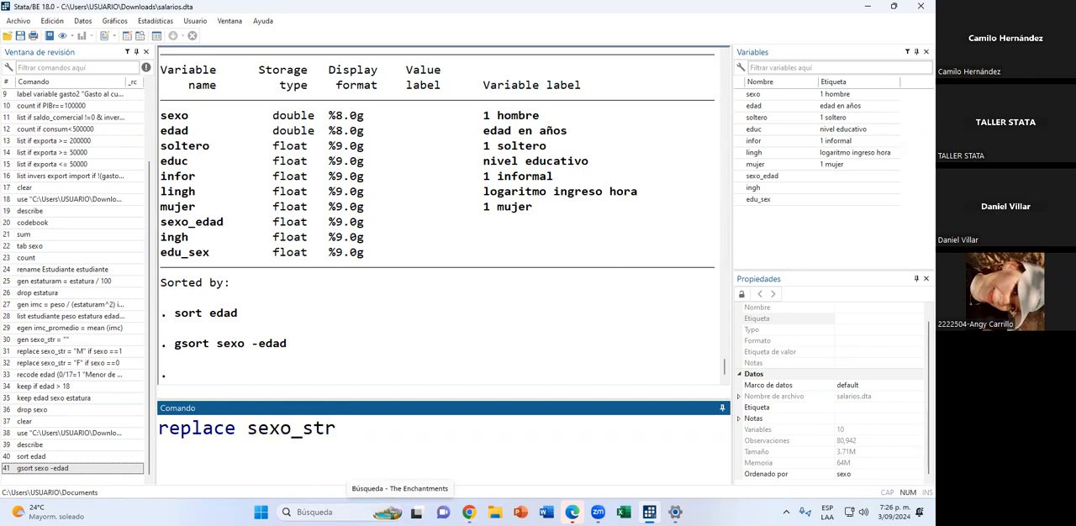
text(= "")
key(Return)
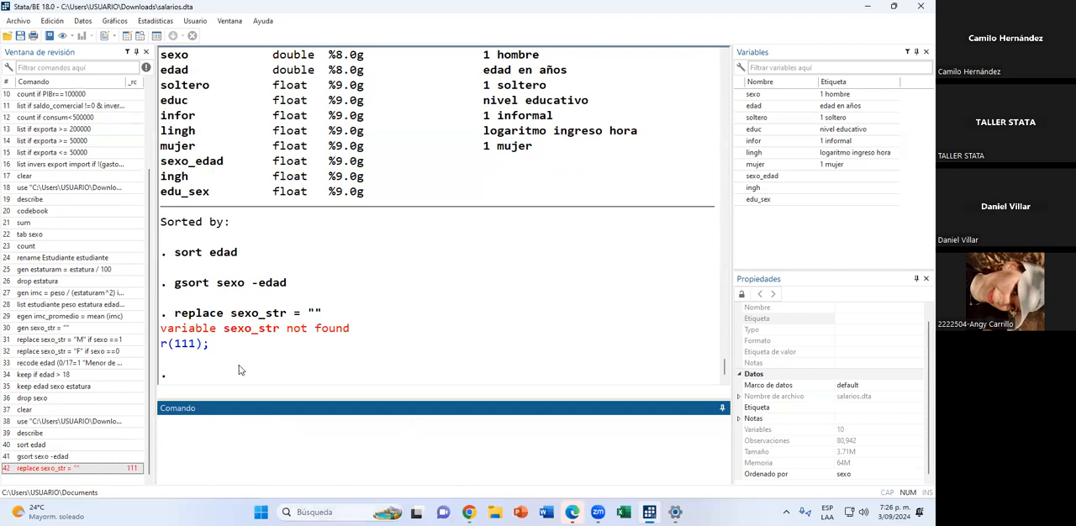
Change the failed command to gen sexo_str = "", run it, and check the new column in the data browser.
click(48, 470)
drag(234, 430, 133, 441)
text(gen sexo_str = ")
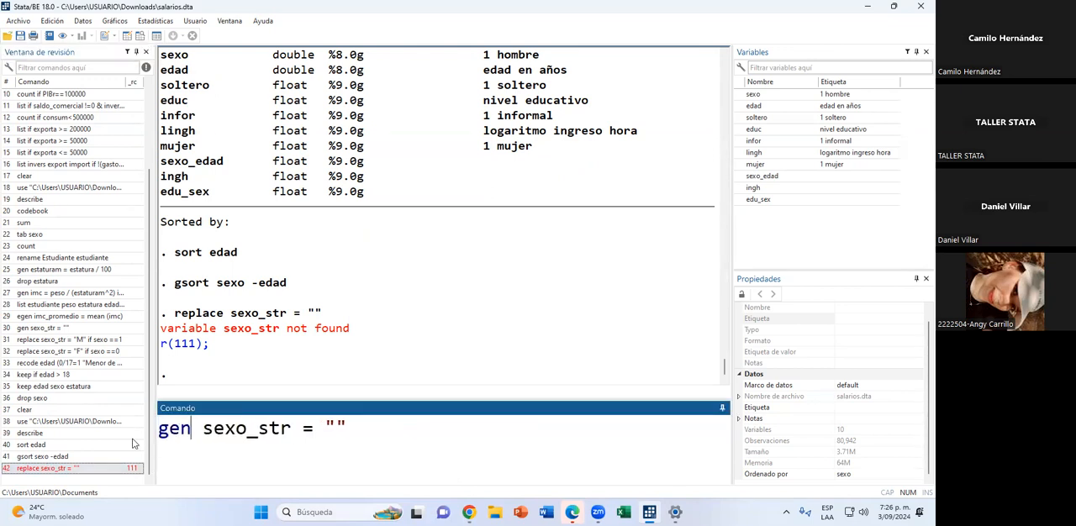
key(Return)
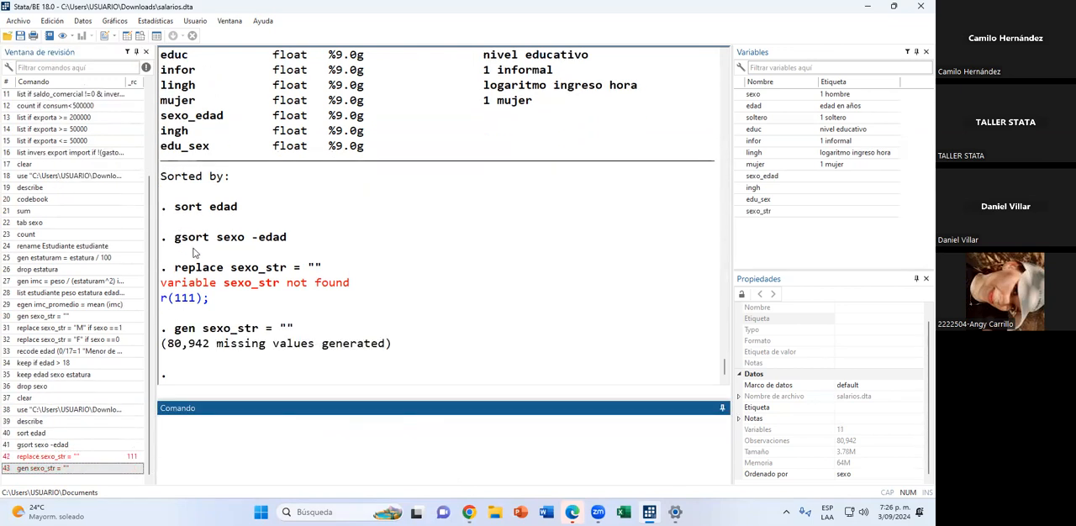
click(140, 36)
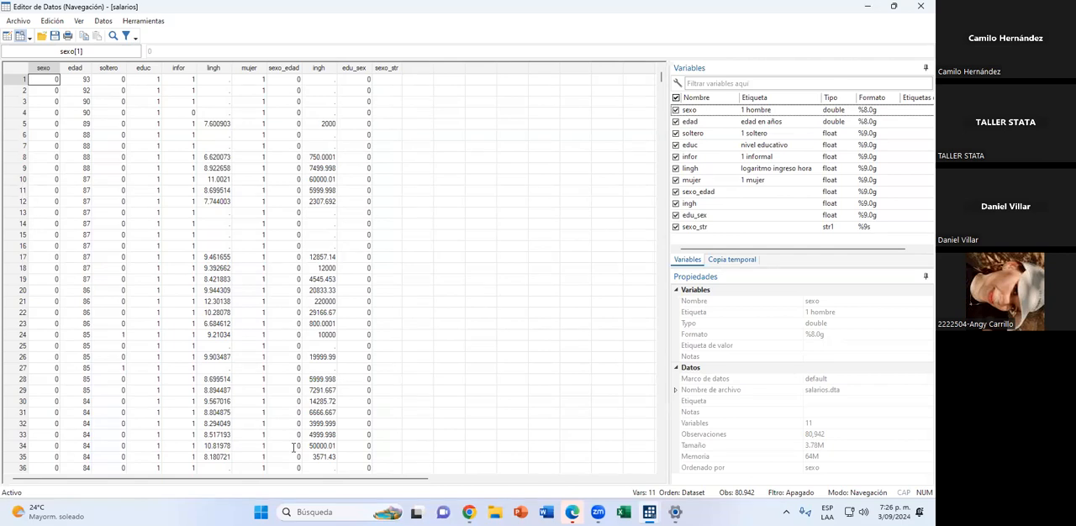
key(alt+Tab)
Assign "M" to the men with the command replace sexo_str = "M" if sexo==1.
text(replace se)
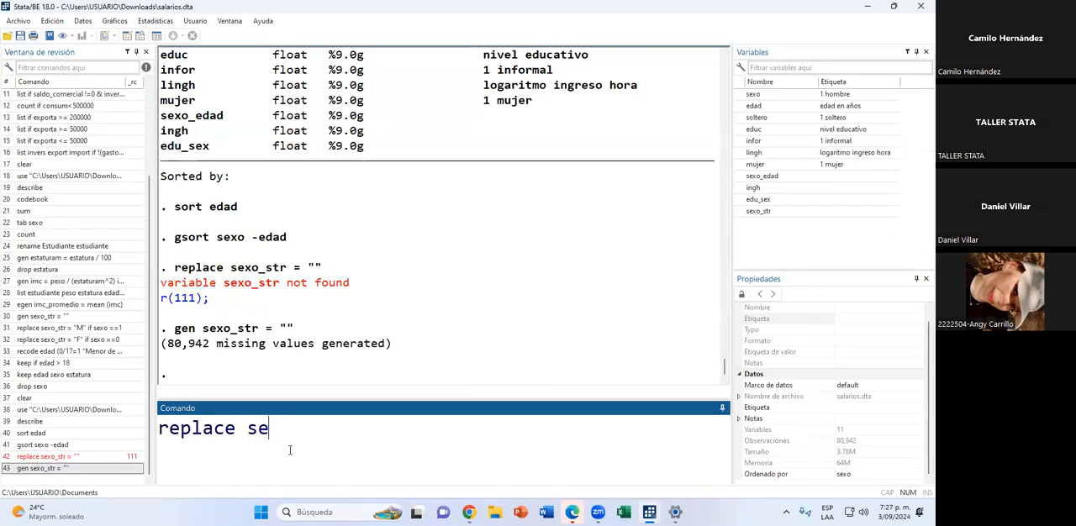
text(xo_str = "M")
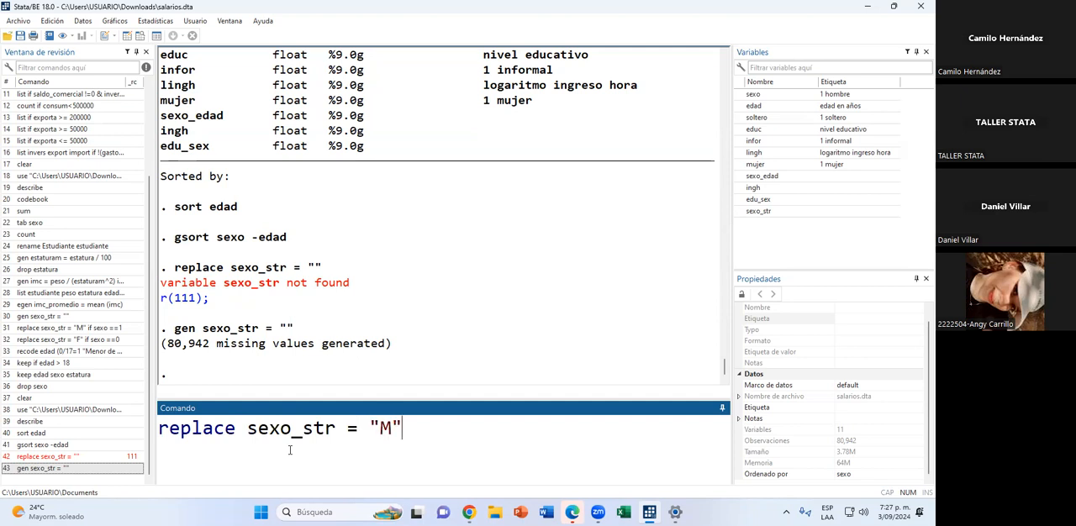
text( if sexo)
key(BackSpace)
text(==)
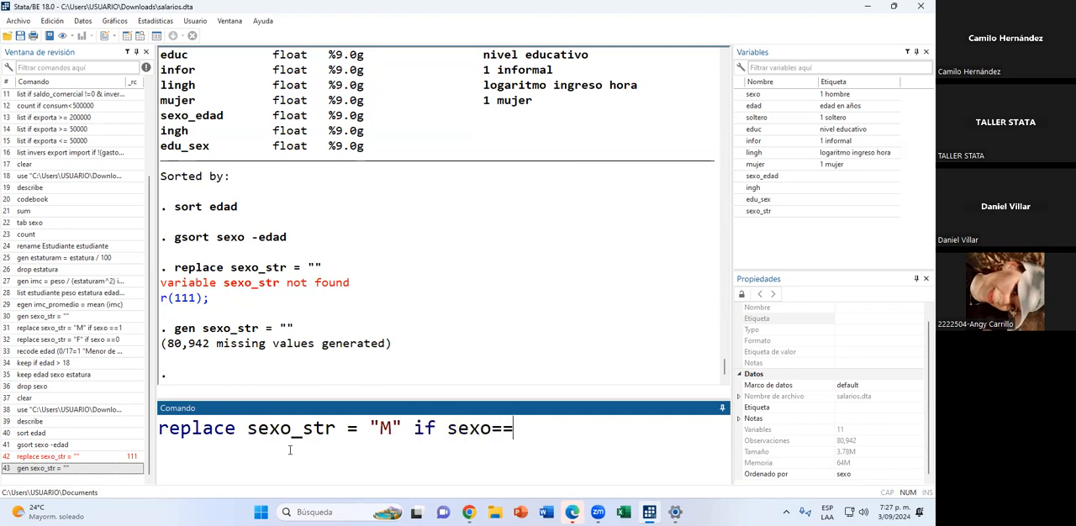
text(1)
key(Return)
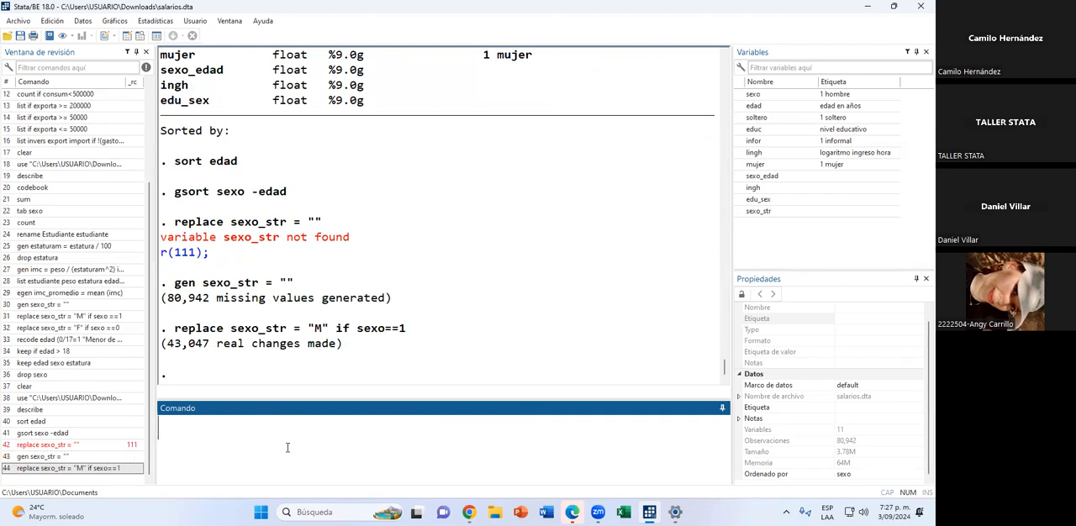
Reuse the last command to assign "F" to the women: replace sexo_str = "F" if sexo==0.
click(104, 471)
click(389, 428)
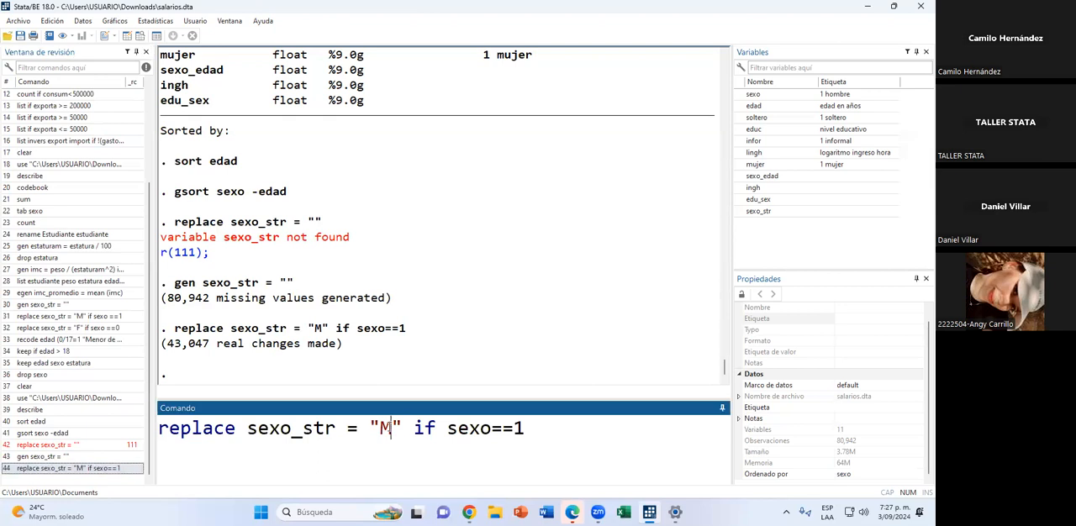
key(BackSpace)
text(F)
key(BackSpace)
text(F)
click(525, 430)
key(BackSpace)
text(0)
key(Return)
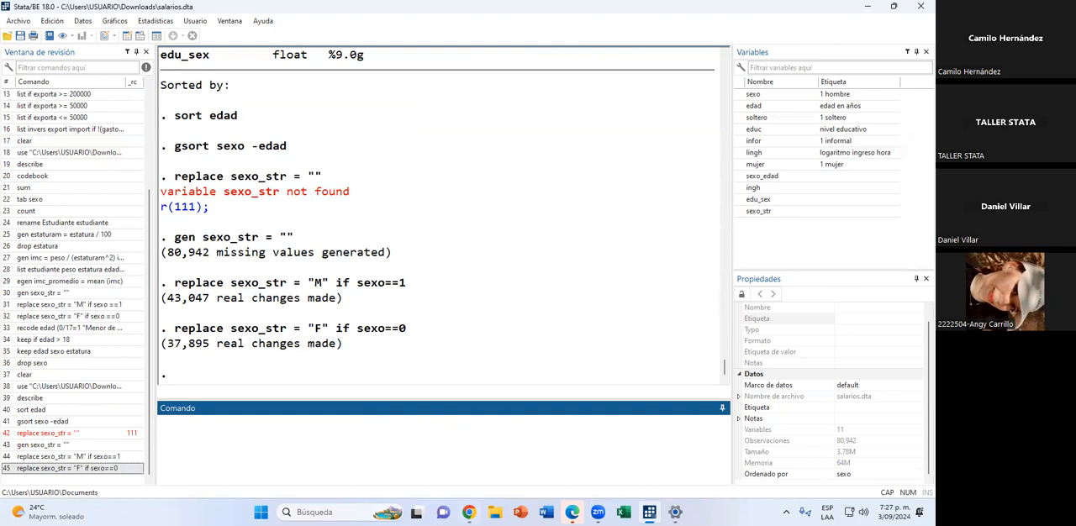
Switch to the workshop presentation in Chrome, present the REAL slide and the ENCODE y DECODE slide full screen, and exit the slideshow.
click(468, 512)
scroll(59, 389, down, 3)
click(88, 269)
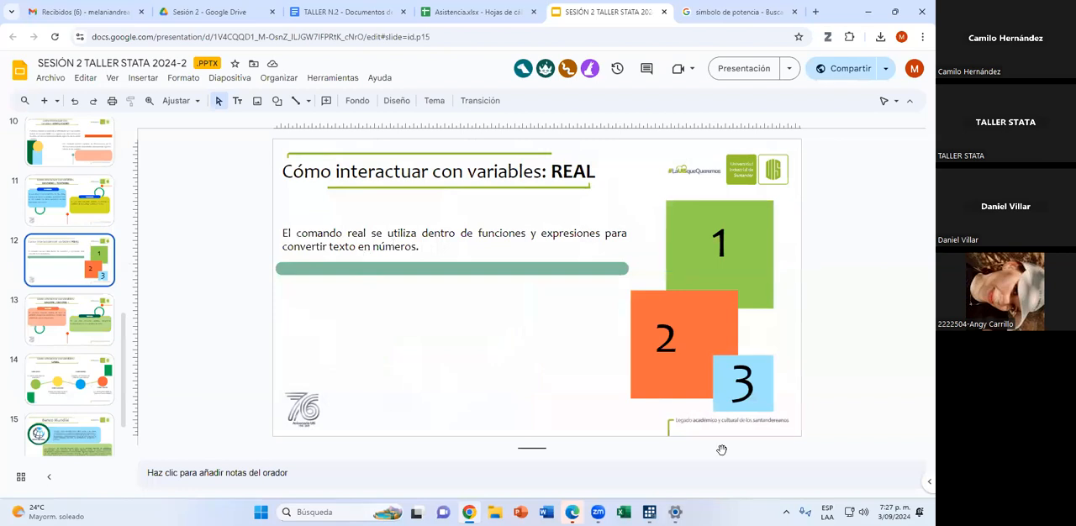
click(744, 68)
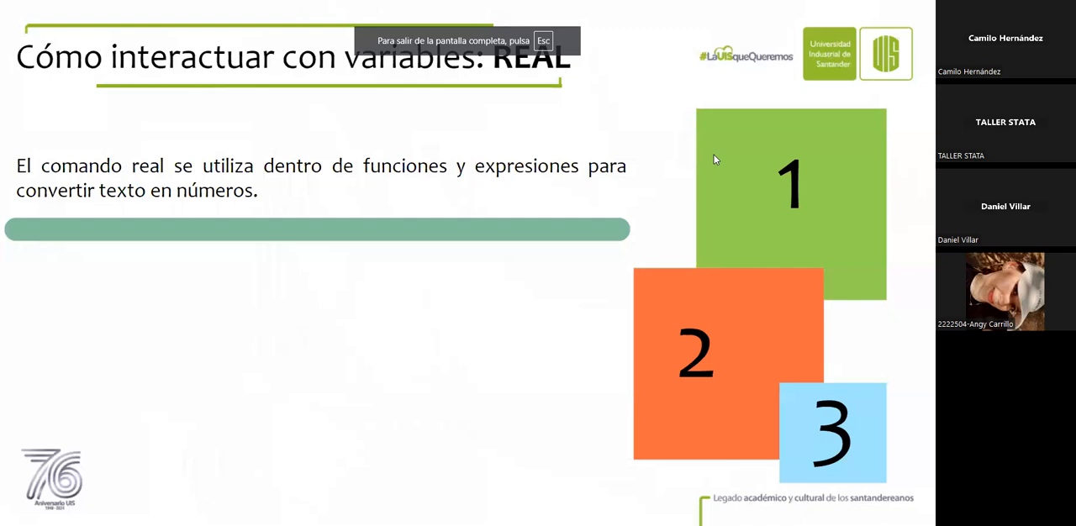
key(Right)
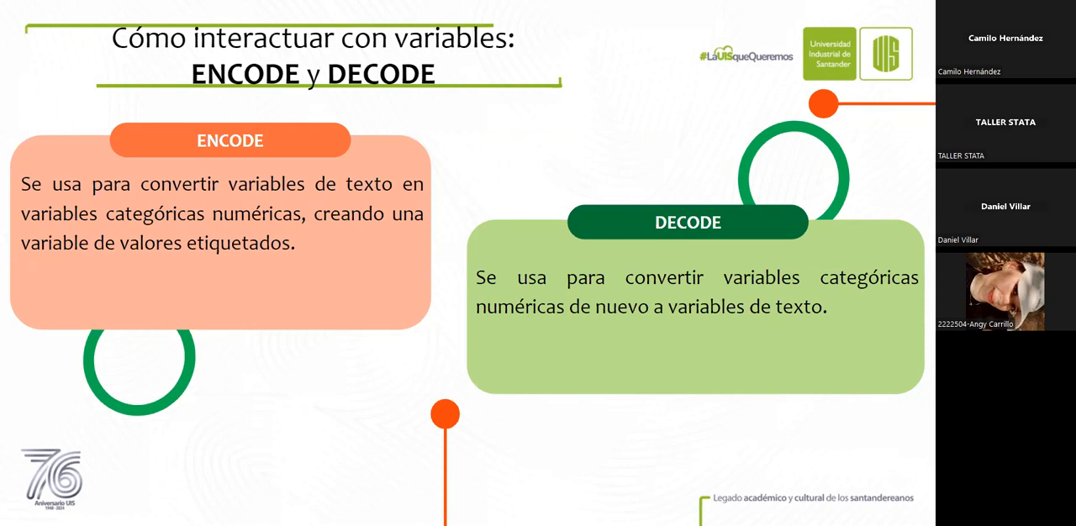
key(Escape)
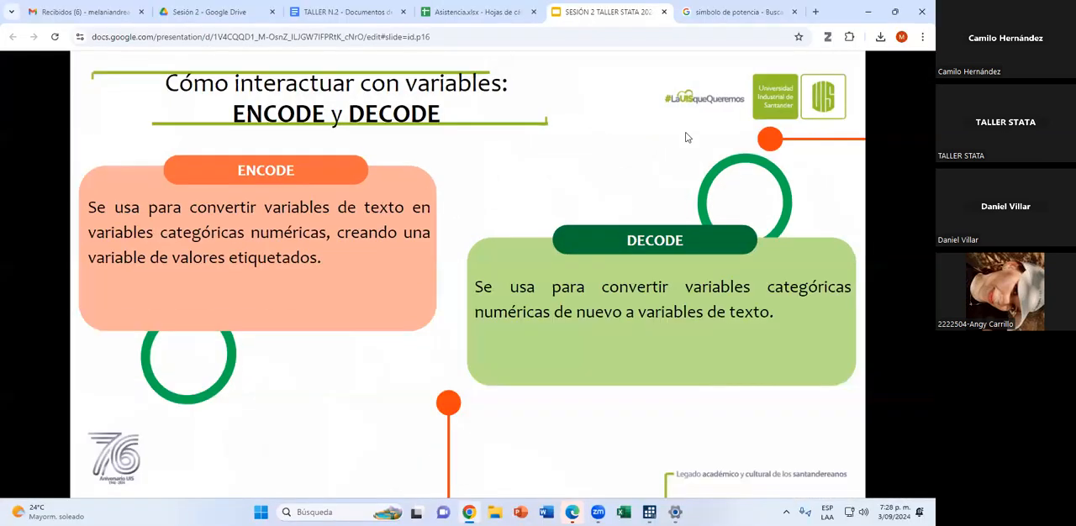
Switch to Stata, convert the text variable with encode sexo_str, gen (sex_num), and check the new column in the data browser.
key(alt+Tab)
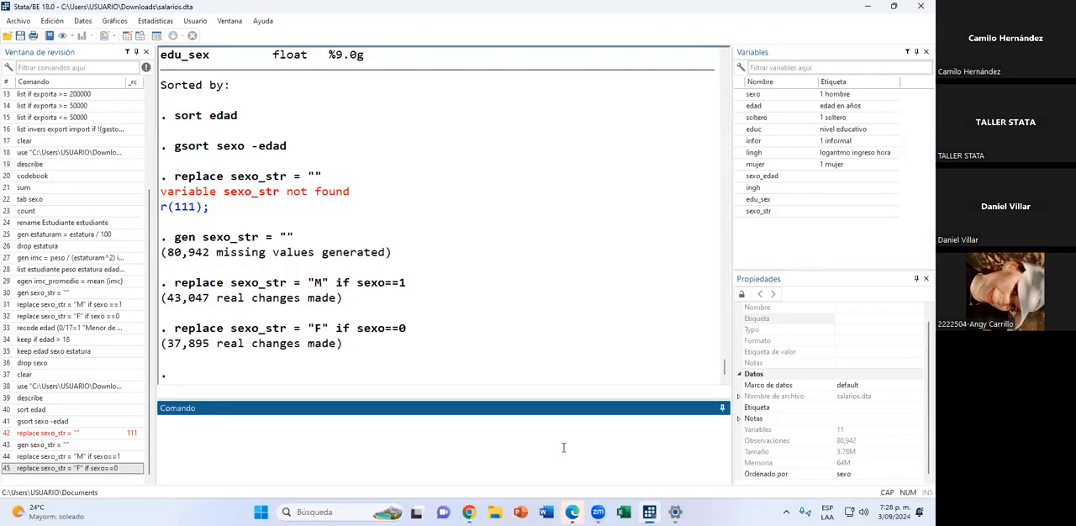
text(ENDO)
key(BackSpace)
key(BackSpace)
key(BackSpace)
key(BackSpace)
key(Caps_Lock)
text(encode)
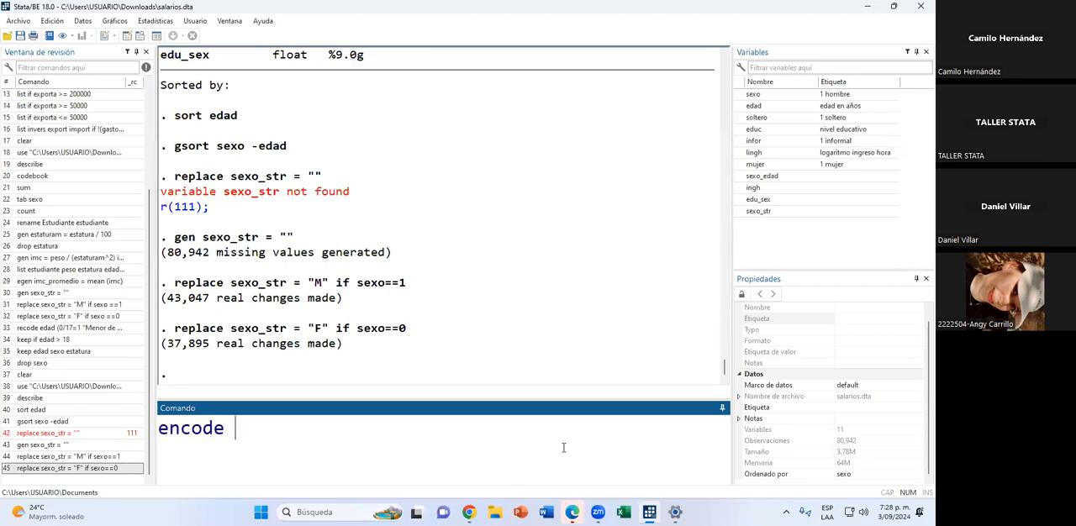
click(767, 215)
click(458, 434)
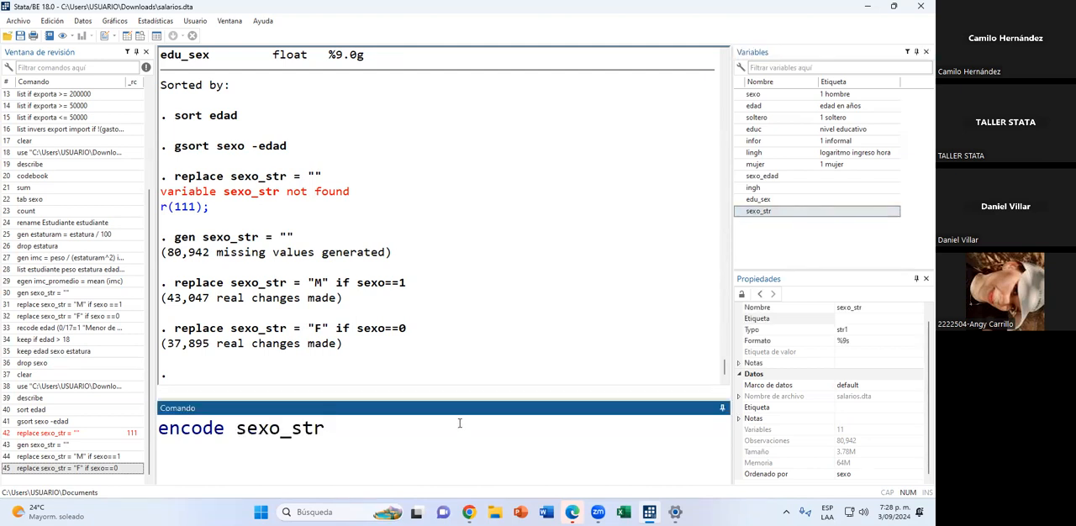
text(, gen (sex_num))
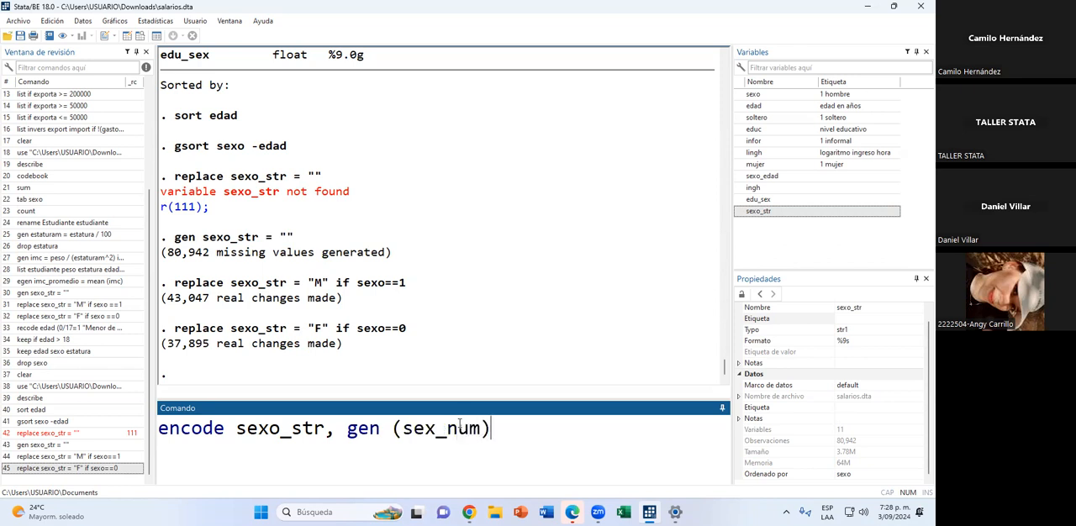
key(Return)
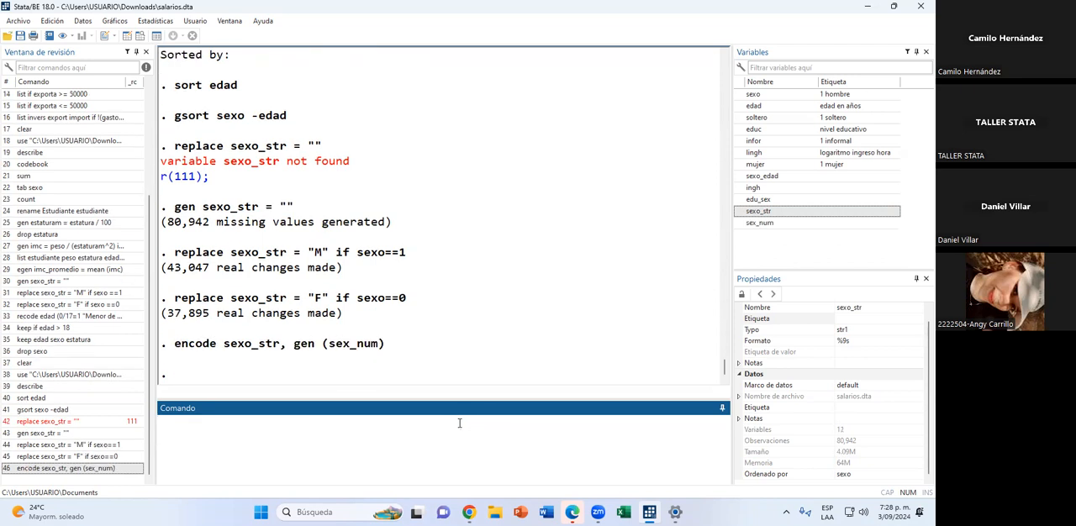
click(139, 35)
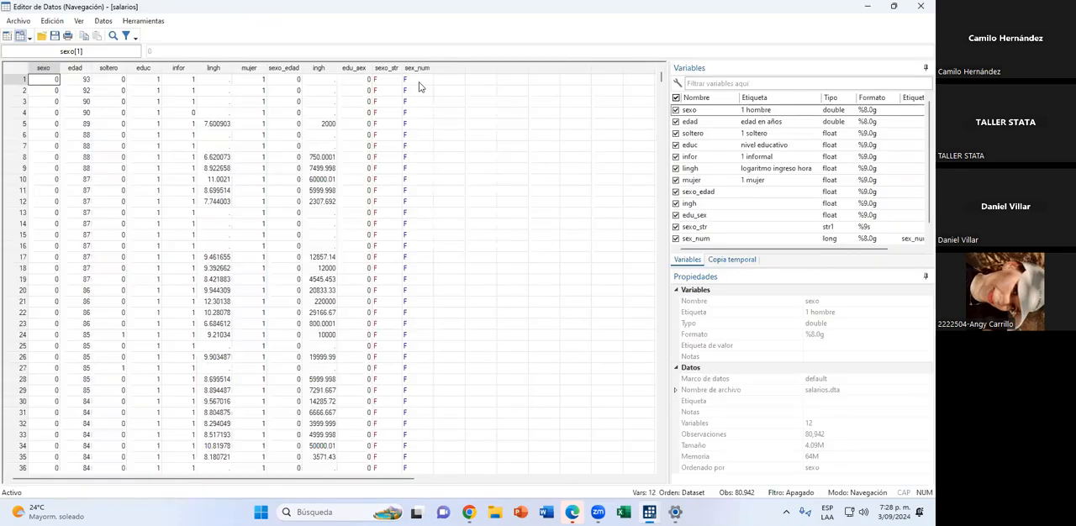
click(868, 6)
Request summary statistics of the text variable with the command sum sexo_str.
text(sum sexo)
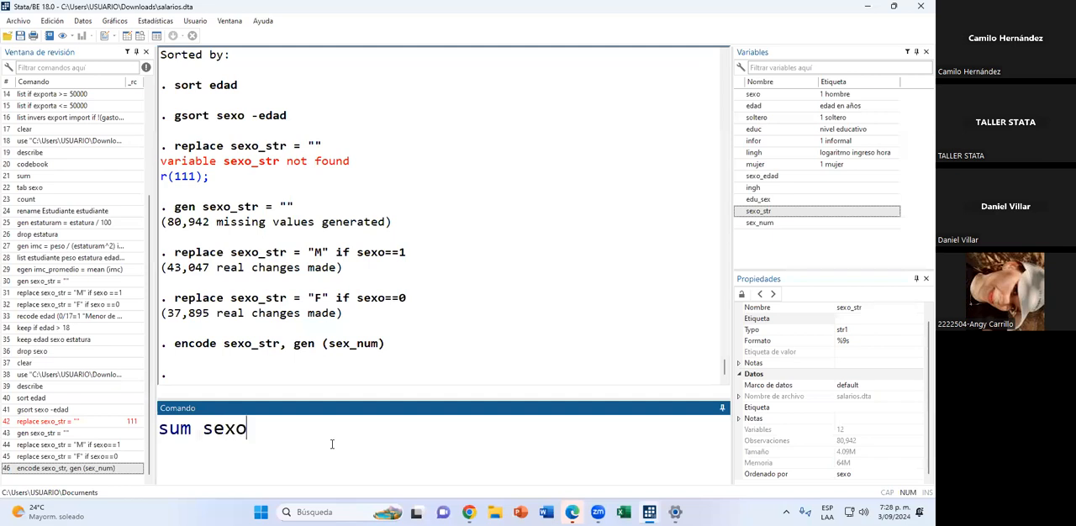
text(_st r)
key(BackSpace)
key(BackSpace)
text(r)
key(Return)
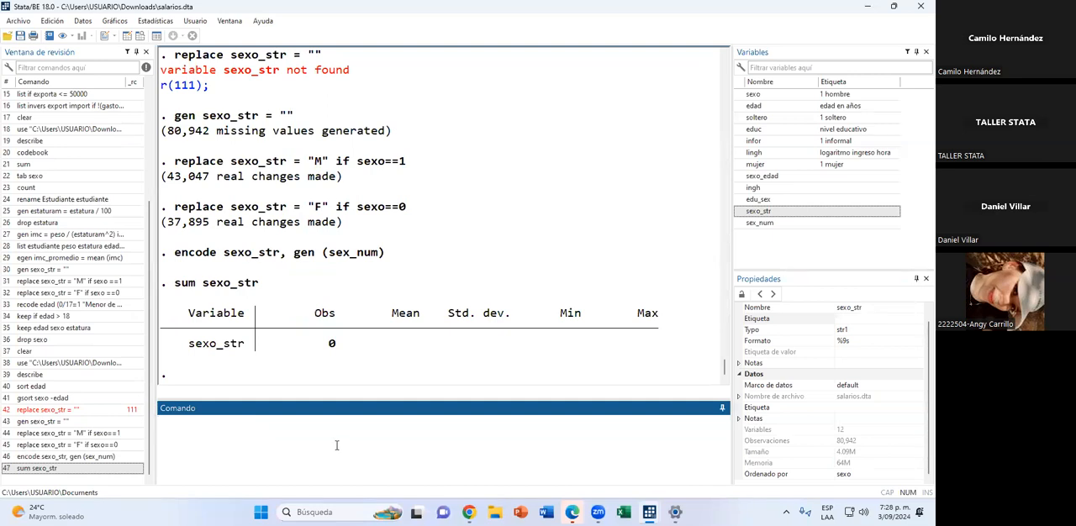
Summarize the encoded variable with sum sex_num, compare it with the data browser, and highlight its observation count and mean.
text(sum)
click(743, 224)
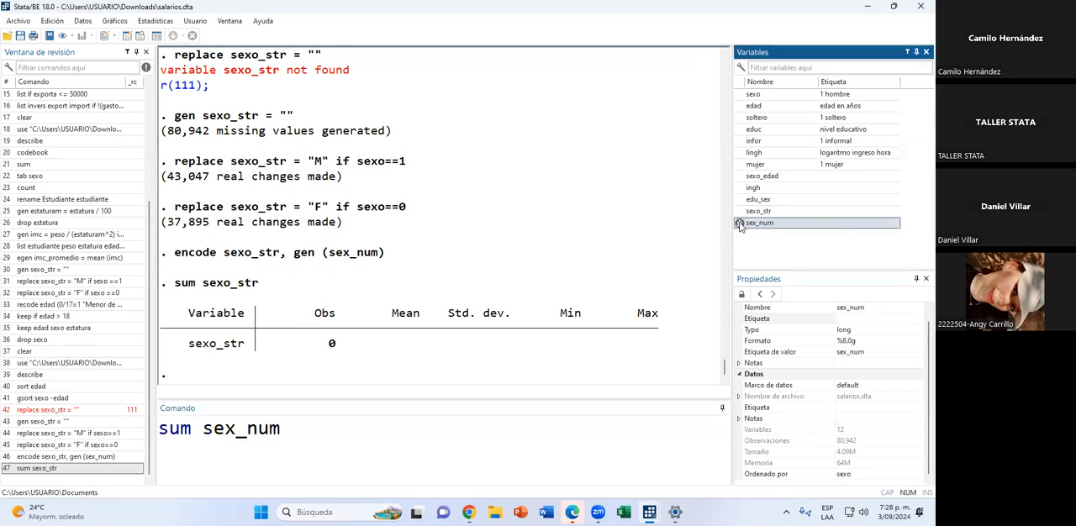
key(Return)
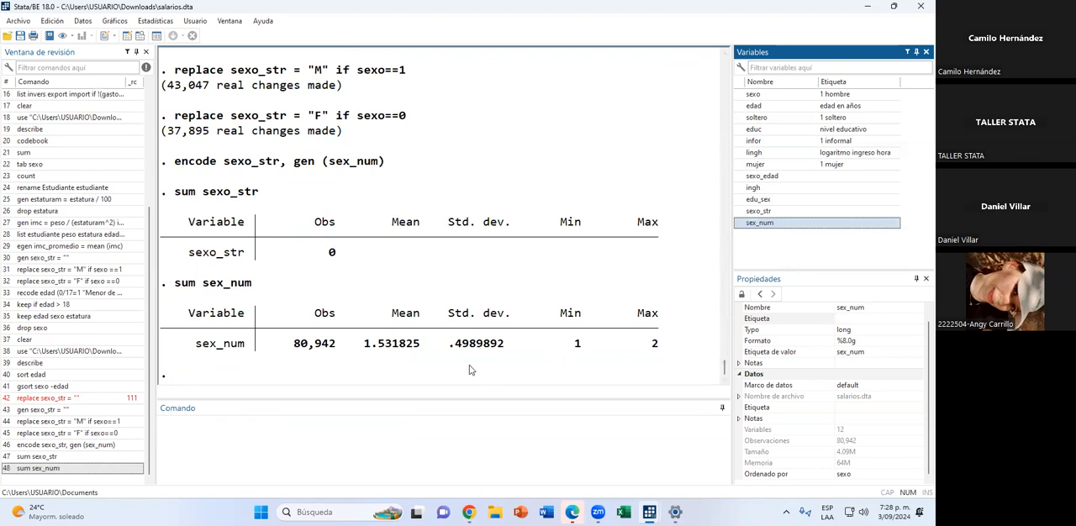
click(140, 38)
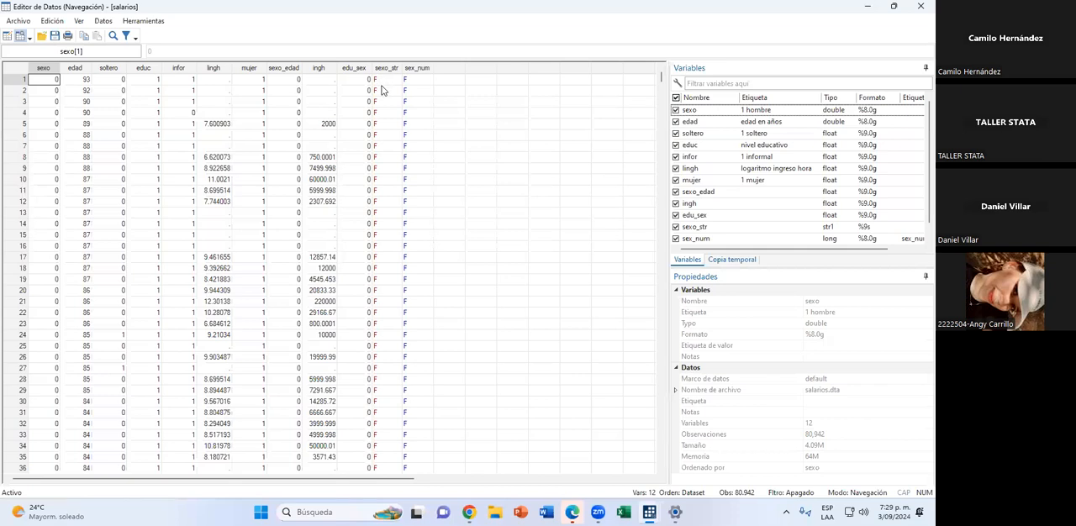
click(868, 5)
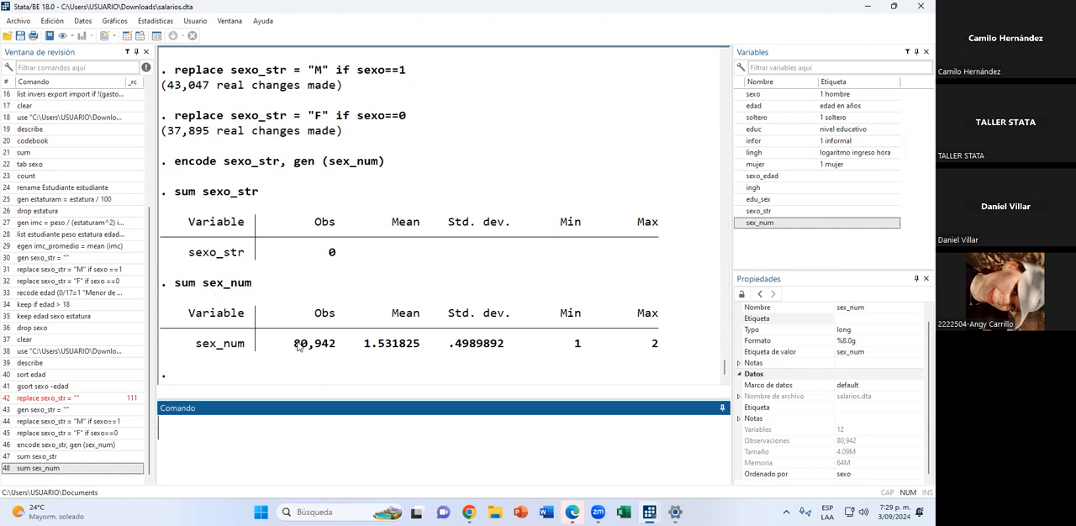
drag(295, 351, 343, 350)
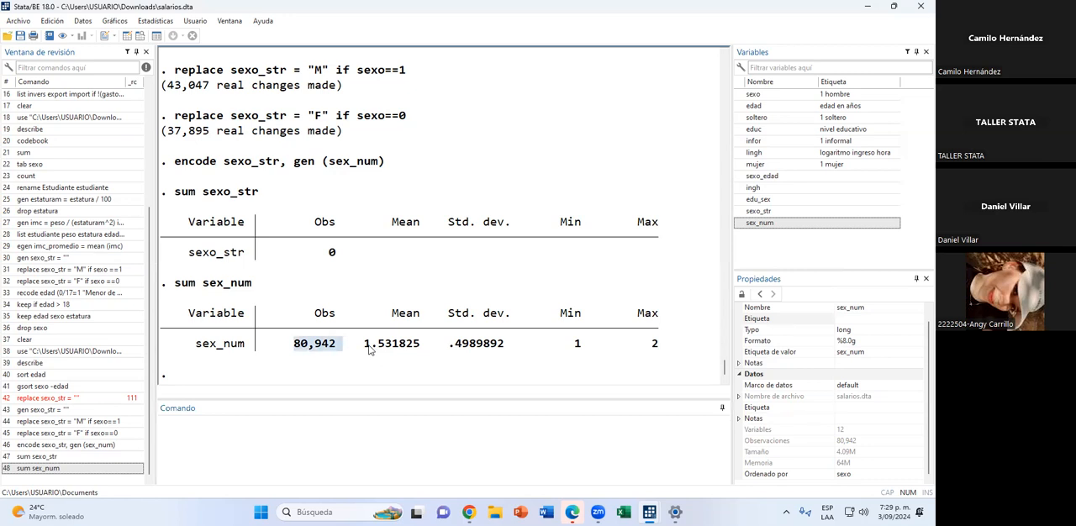
drag(364, 346, 421, 351)
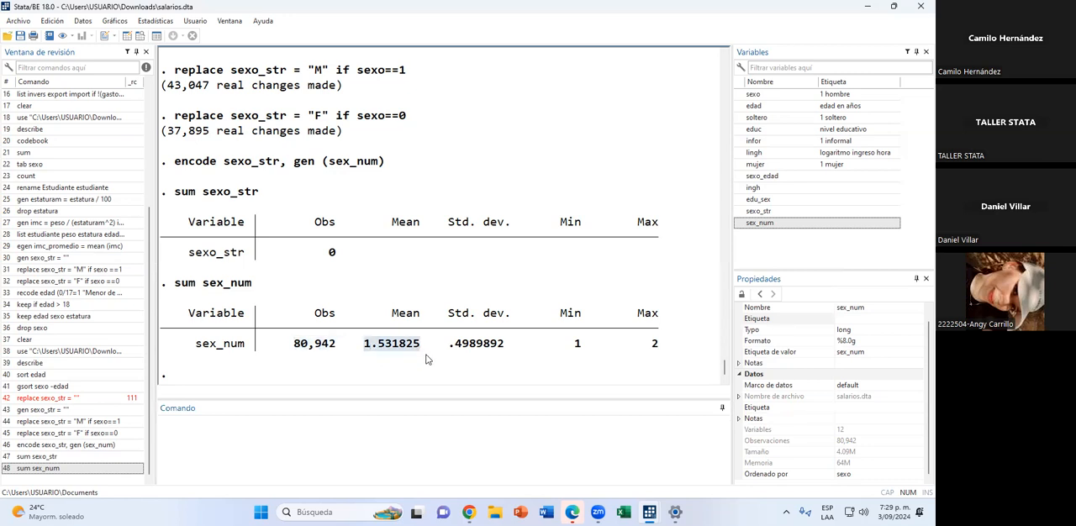
Try to label the dataset by running the command label "Encuesta sobre salarios y educación".
click(350, 458)
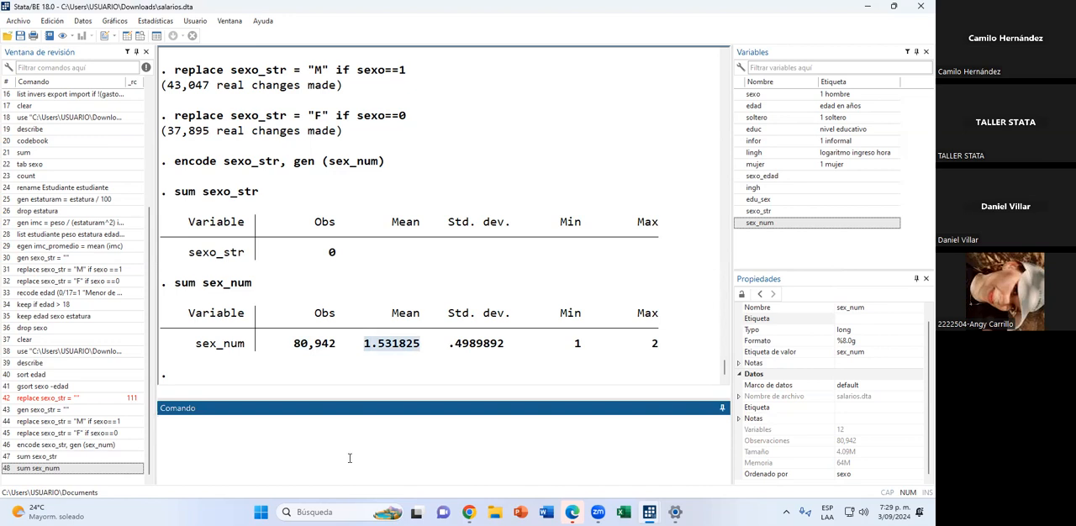
text(label)
text(")
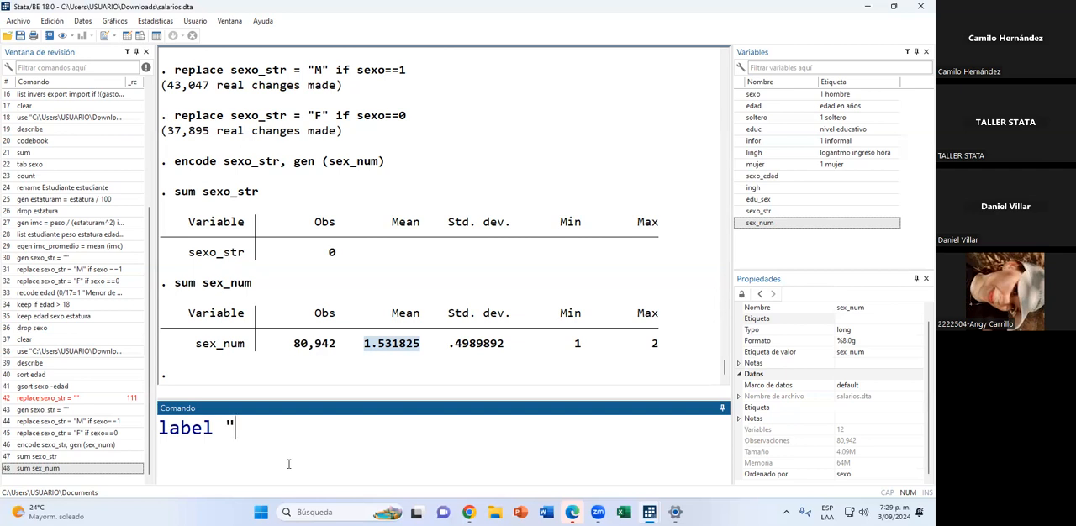
text(Encuesta )
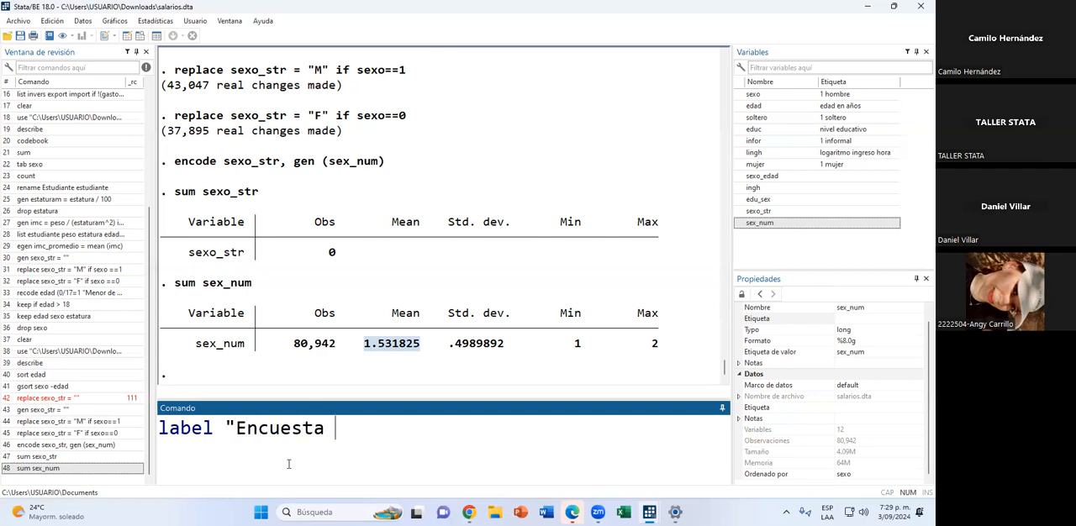
text(sobre )
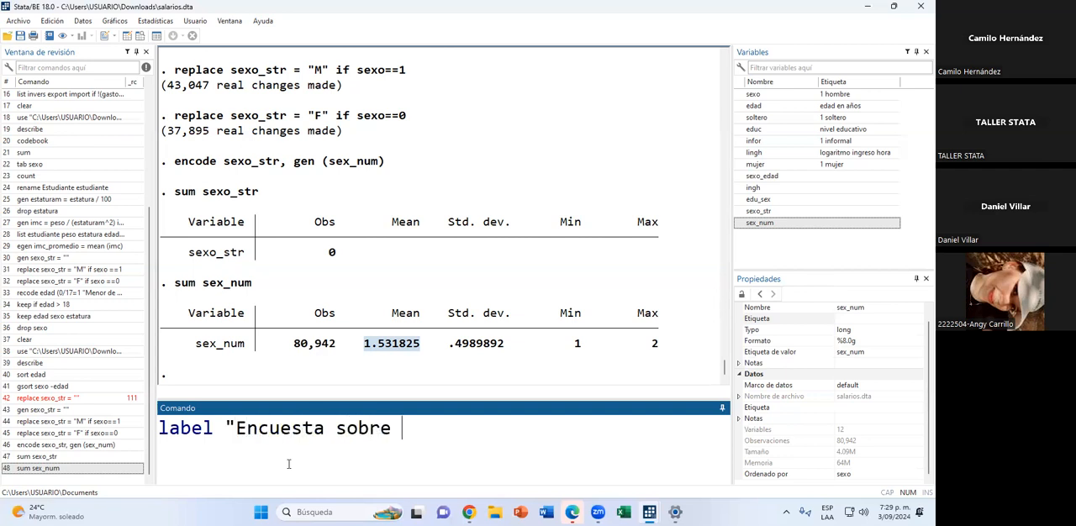
text(salarios y educacu)
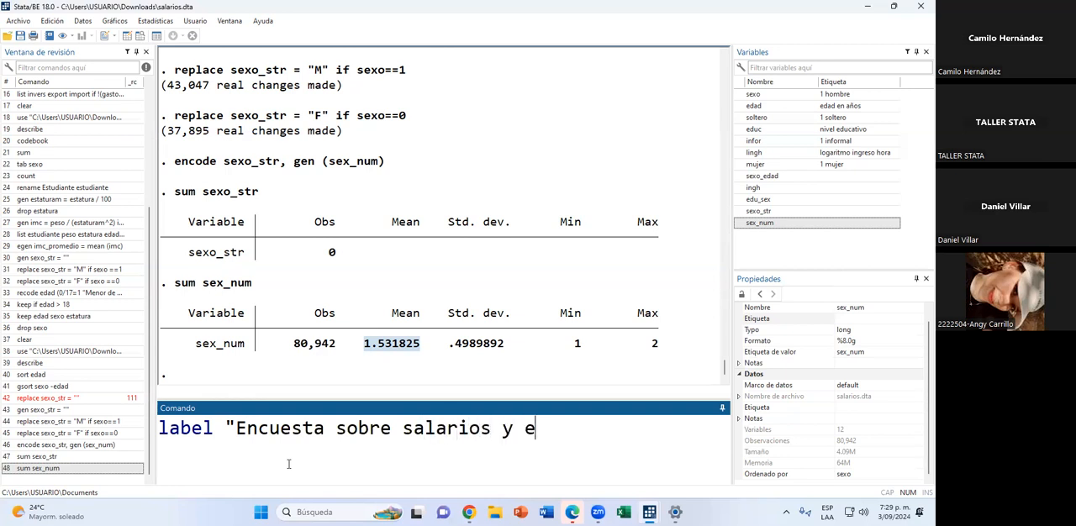
key(BackSpace)
text(ión")
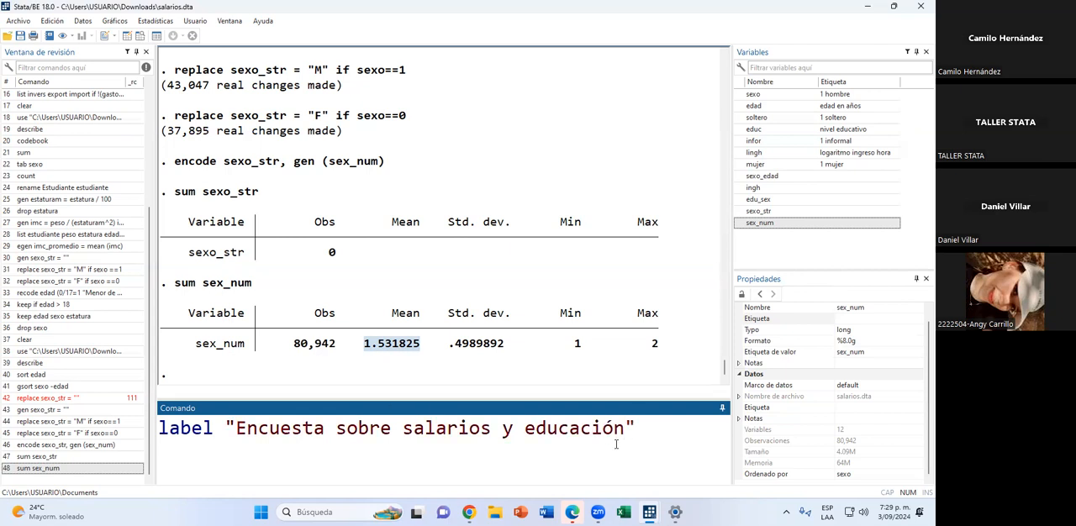
key(Return)
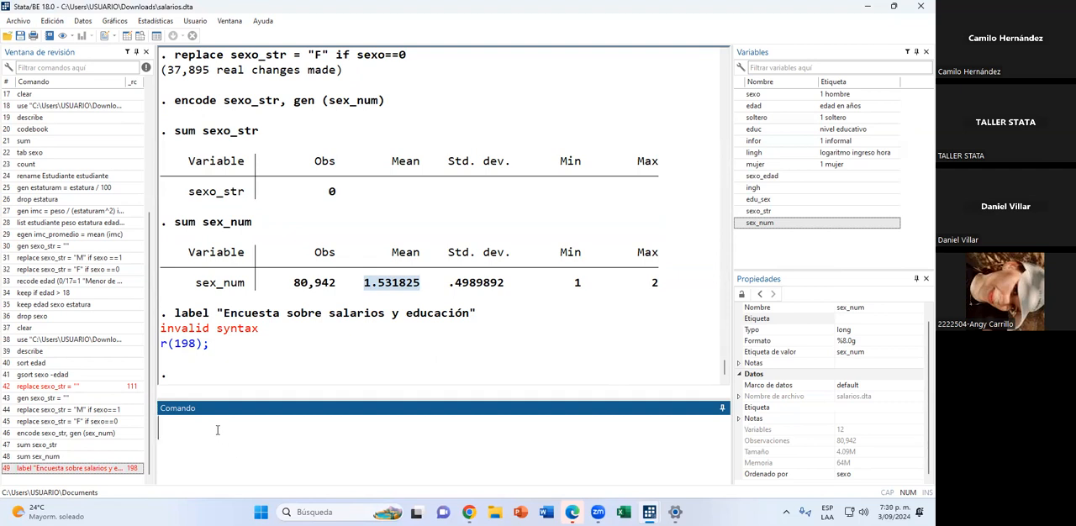
Recall the last label command, correct it to label data "Encuesta sobre salarios y educación", and run it.
click(95, 469)
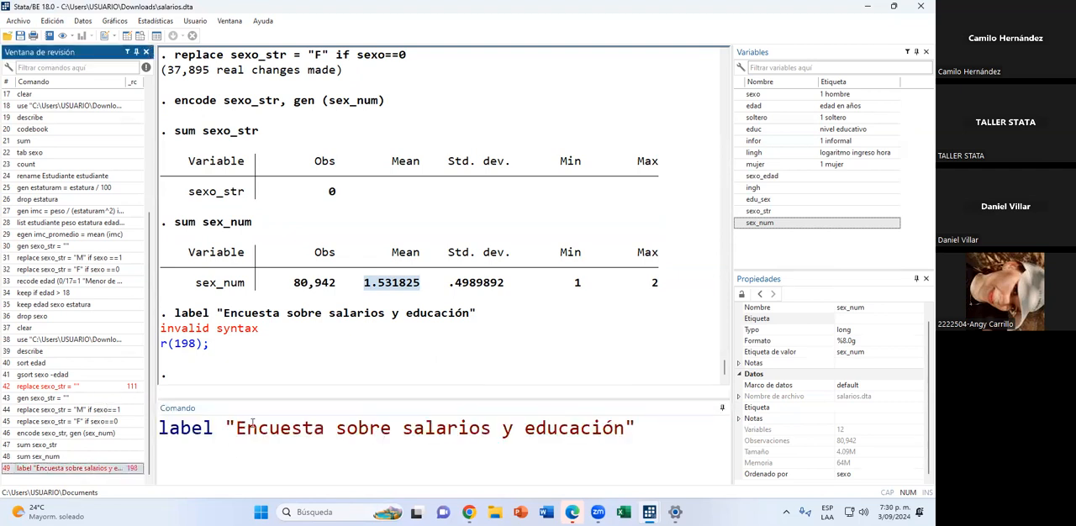
click(218, 427)
text(ad)
key(BackSpace)
key(BackSpace)
text(data)
key(Return)
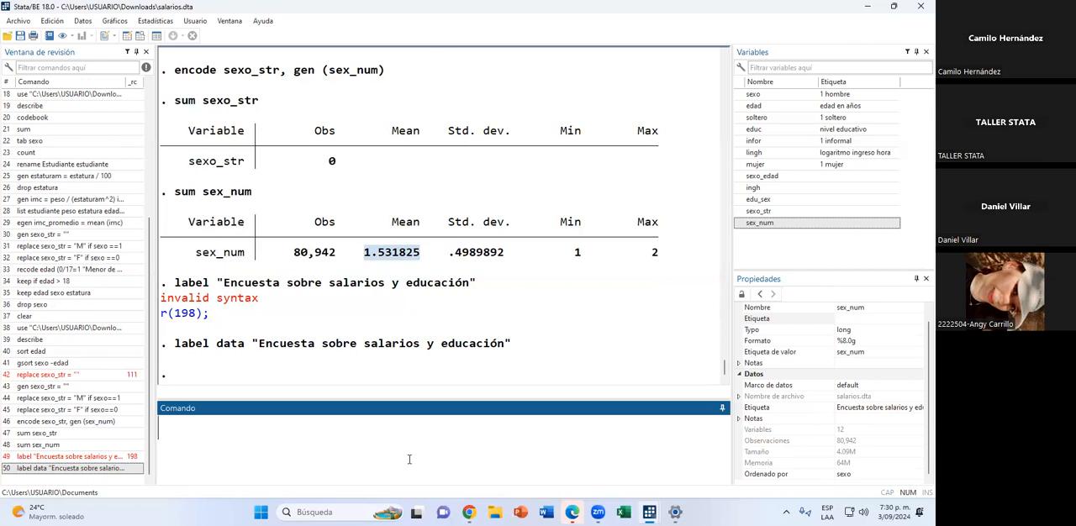
Label the hourly income variable with label variable ingh "Ingreso por hora" and select ingh to view its properties.
text(label variable )
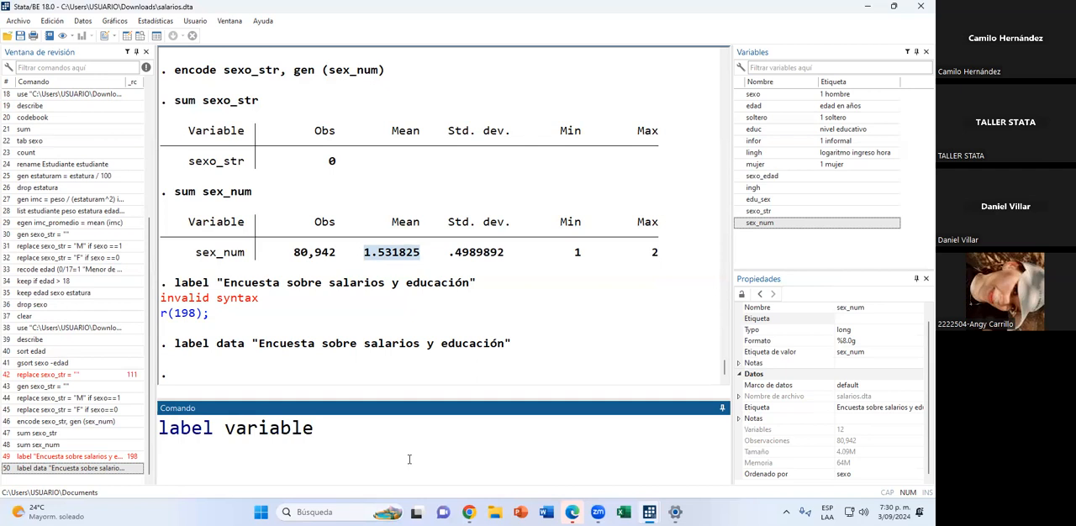
text(ingg)
key(BackSpace)
text(h)
mouse_move(769, 192)
text("In)
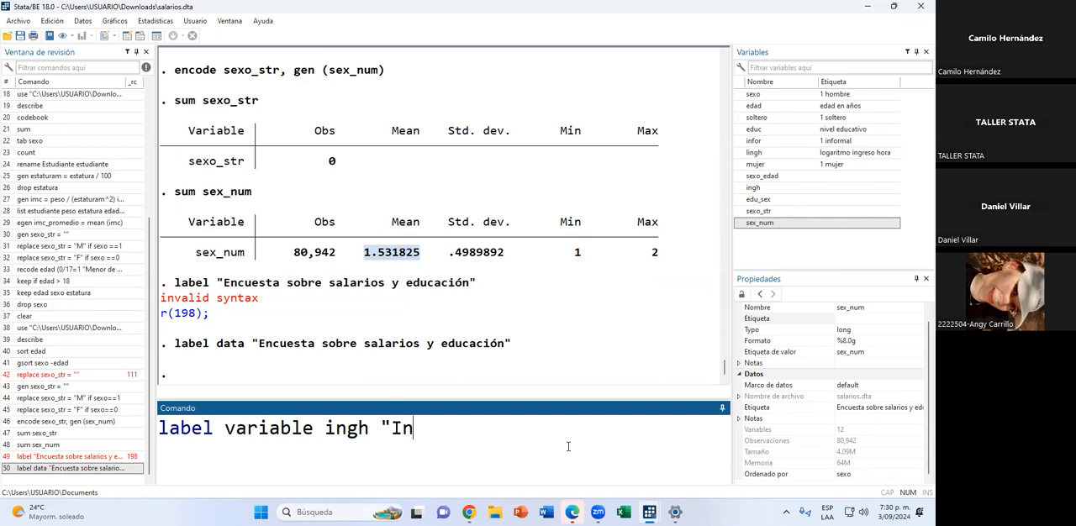
text(greso por hora)
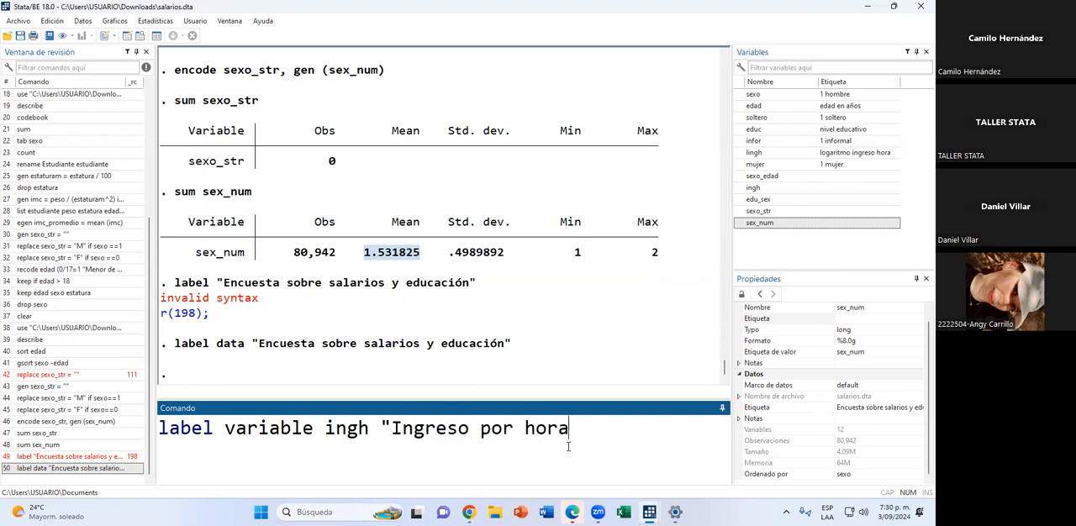
text(")
key(Return)
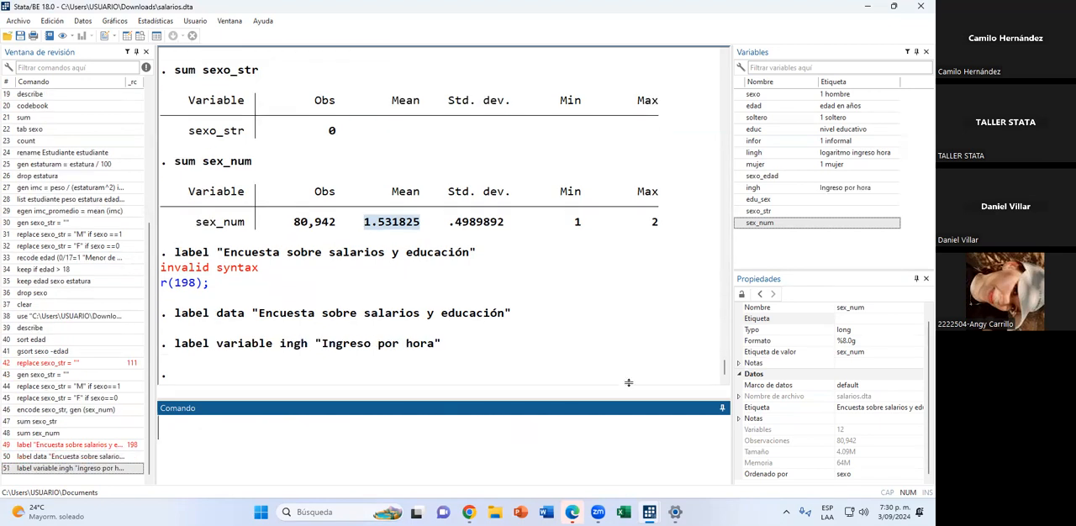
click(803, 189)
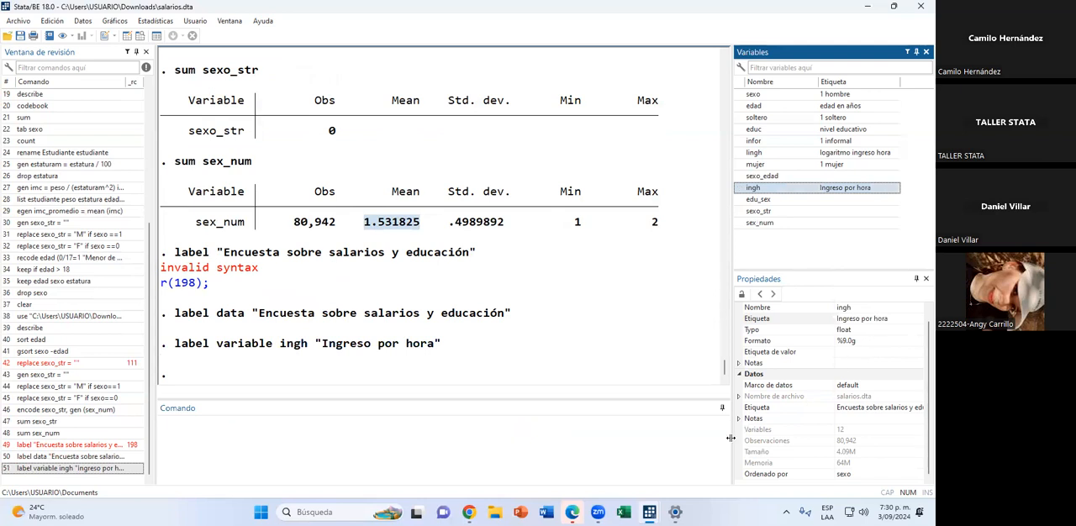
Create a value label set with label define sexo_label 1 "Hombre" 0 "Mujer", and look at the sexo column in the data browser.
click(373, 447)
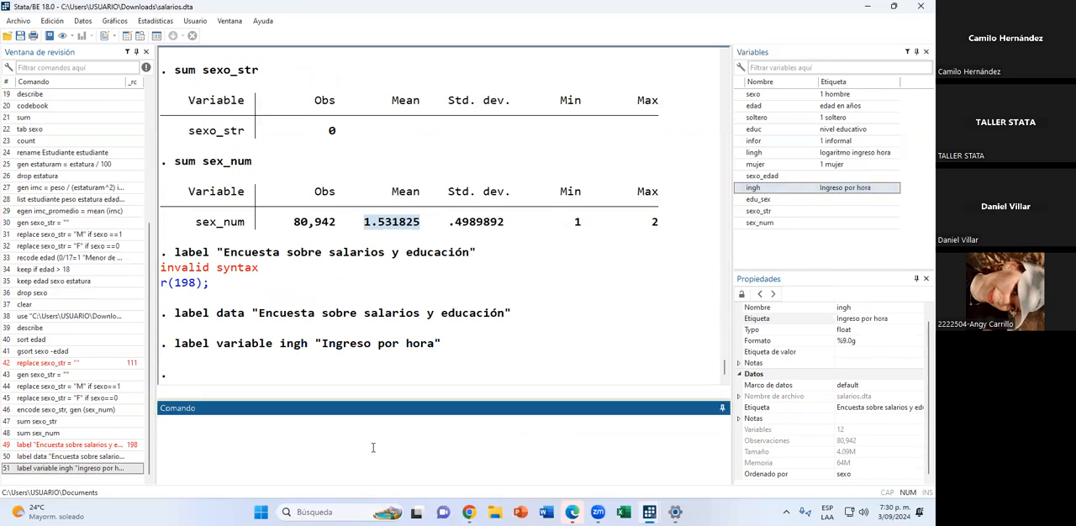
text(label define )
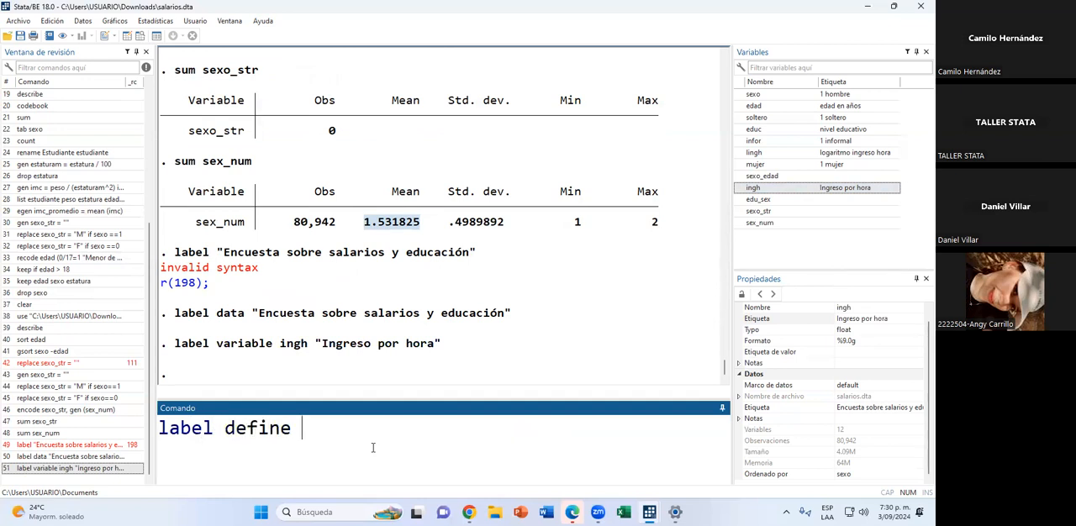
text(sexo_label)
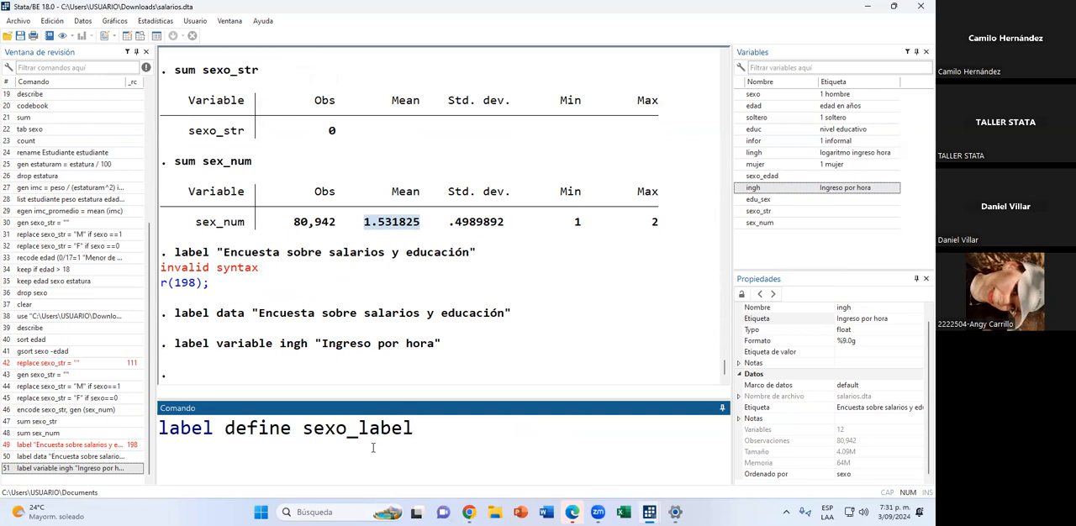
text( 1 "h)
key(BackSpace)
text(Hombre")
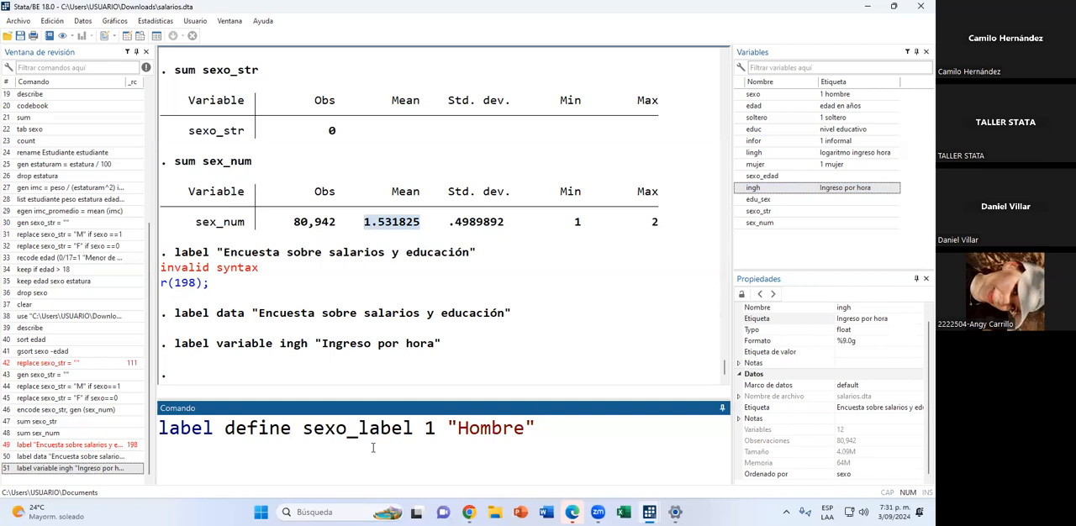
text(0 "Mujer")
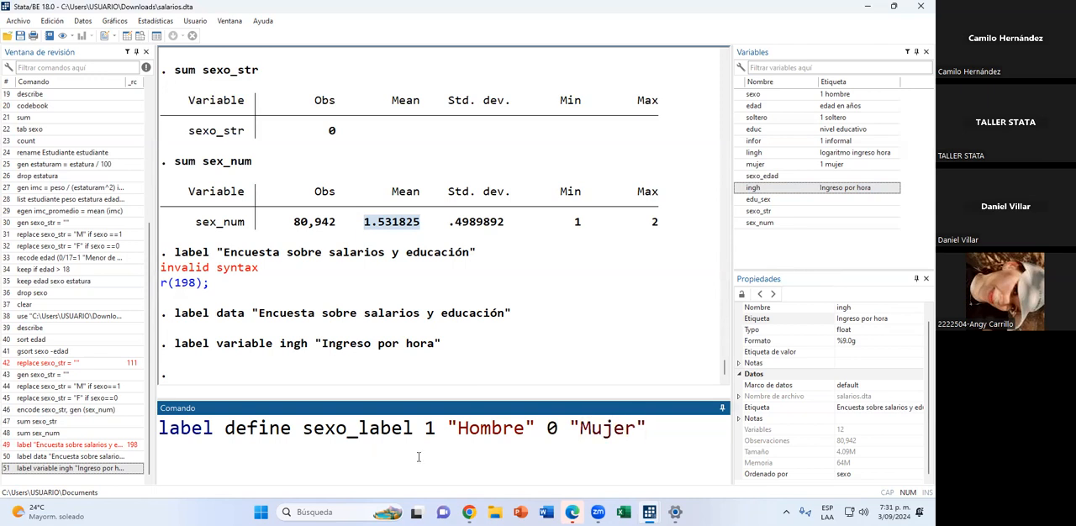
key(Return)
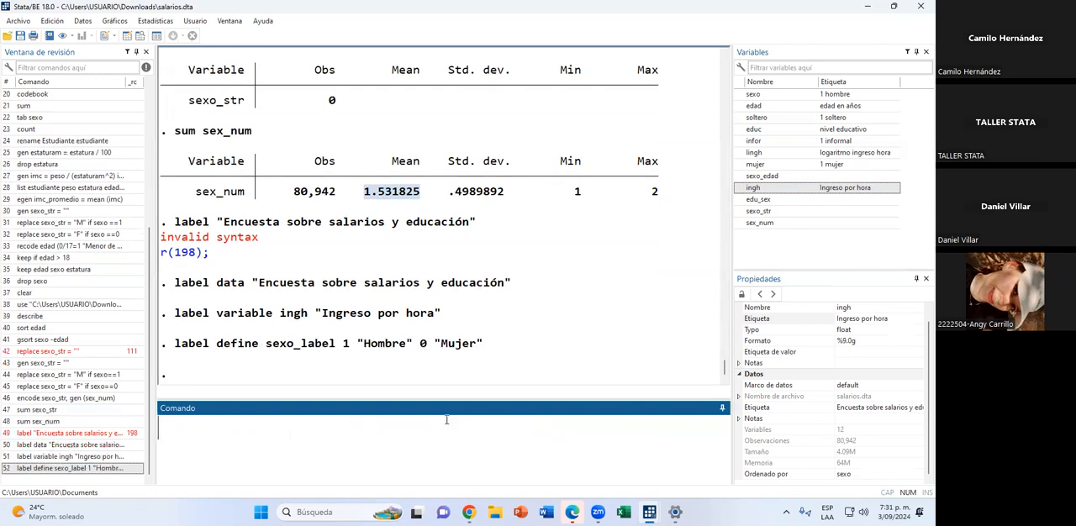
click(141, 36)
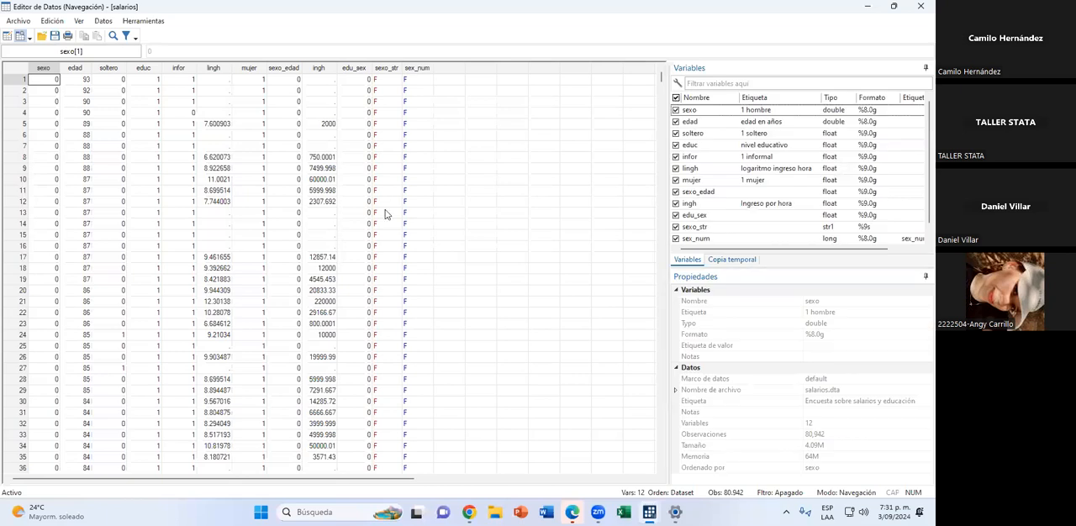
click(919, 6)
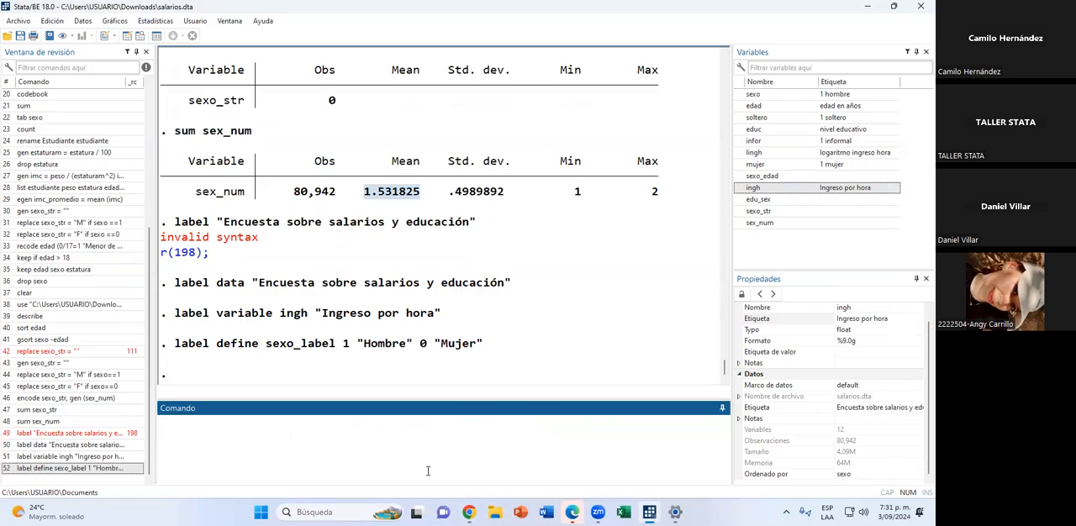
Assign the value labels with label values sexo sexo_label and check the sexo column in the data editor.
text(label values )
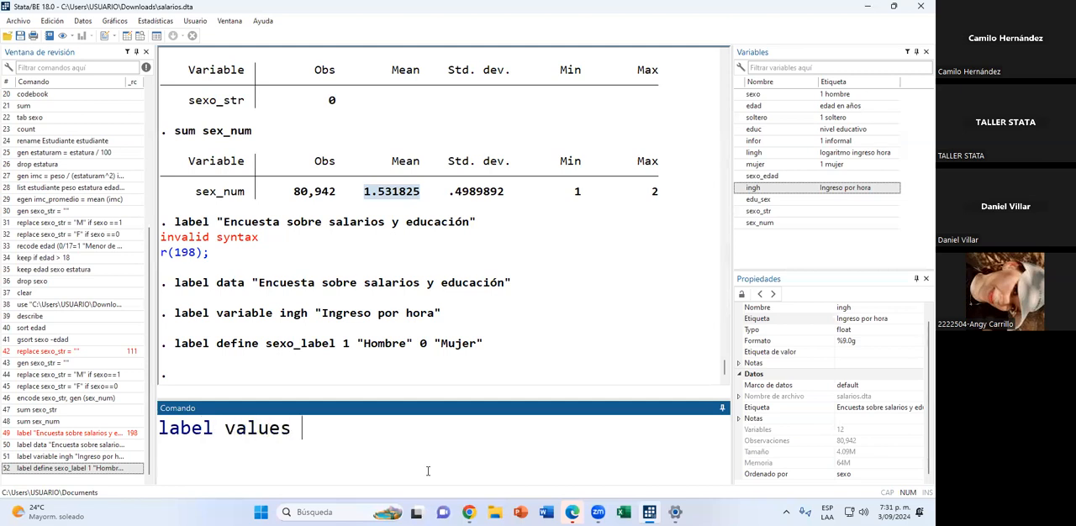
text(sexo)
text(sexo_label)
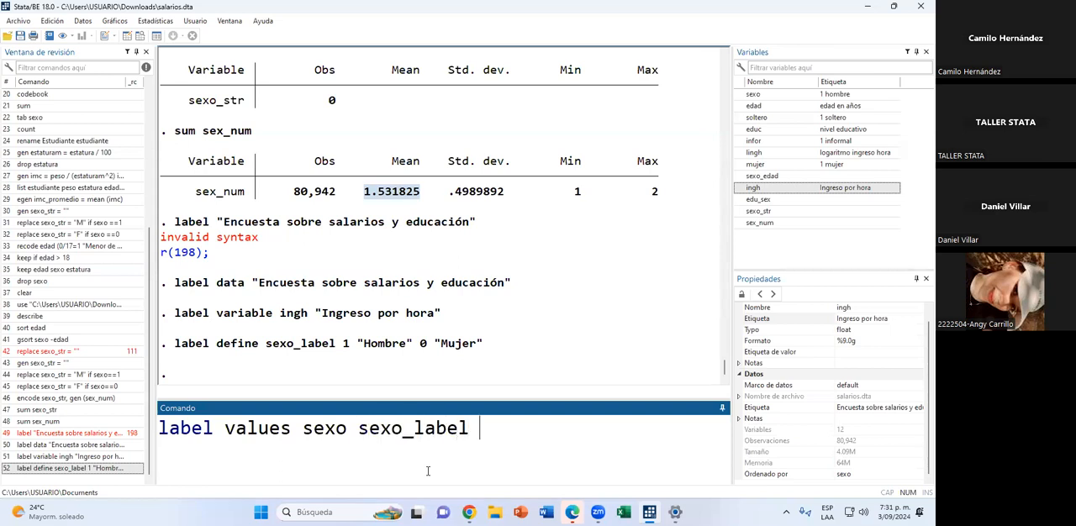
key(Return)
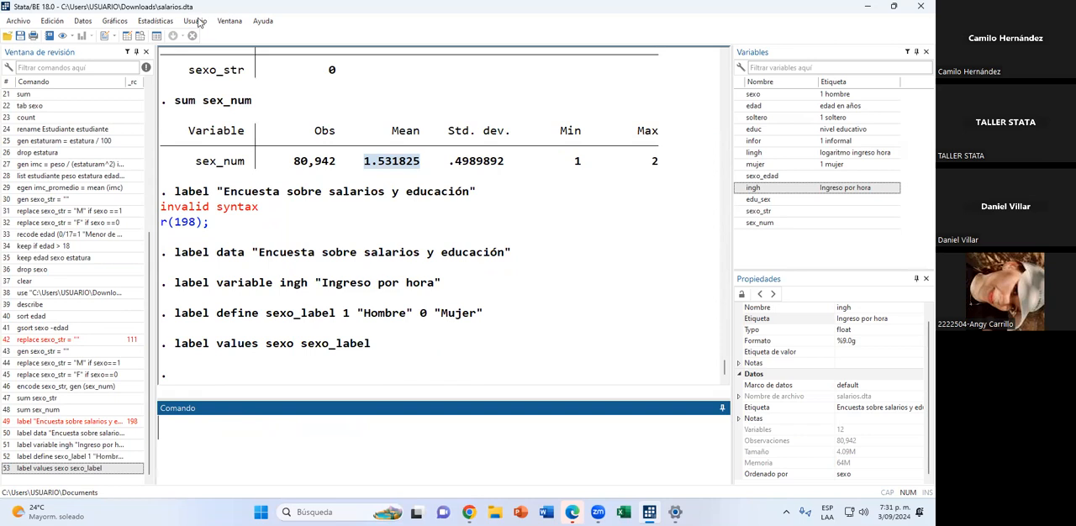
click(138, 37)
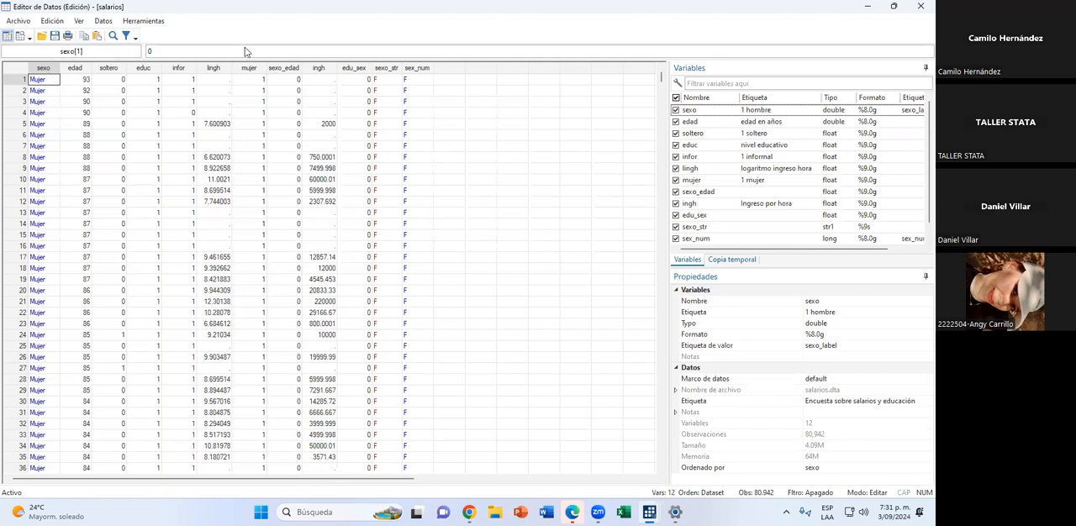
click(920, 10)
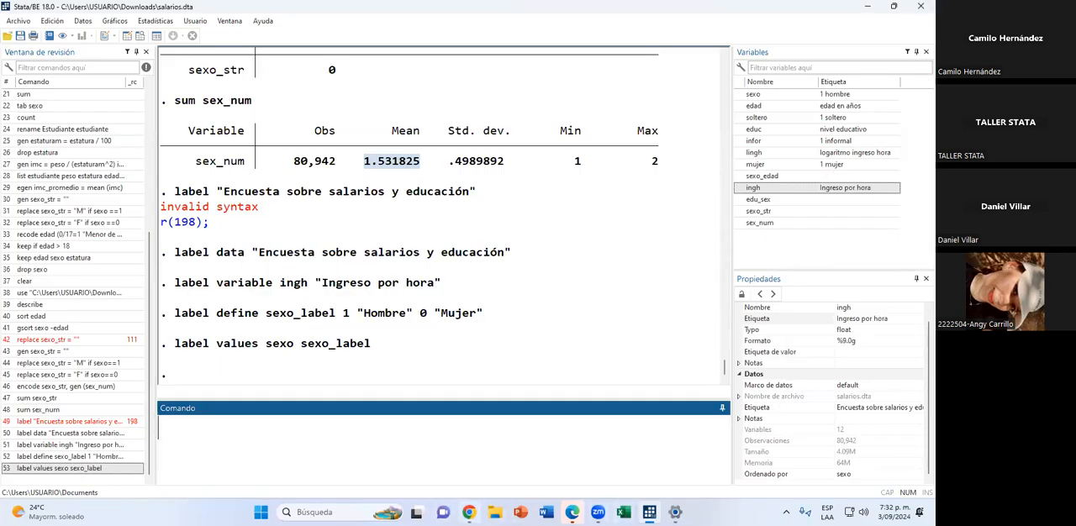
Switch to the workshop presentation in Chrome and present the LABEL slide full screen.
key(alt+Tab)
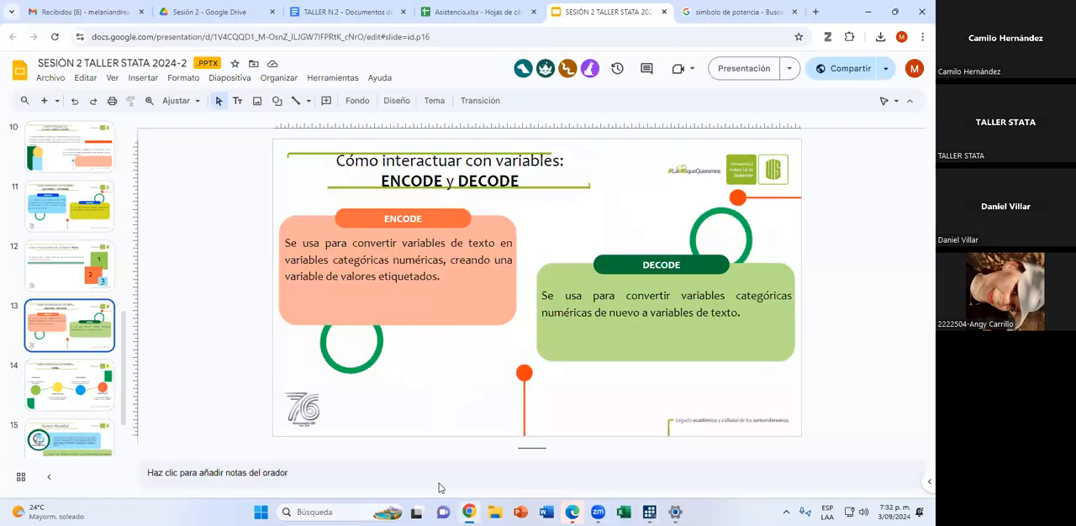
click(65, 398)
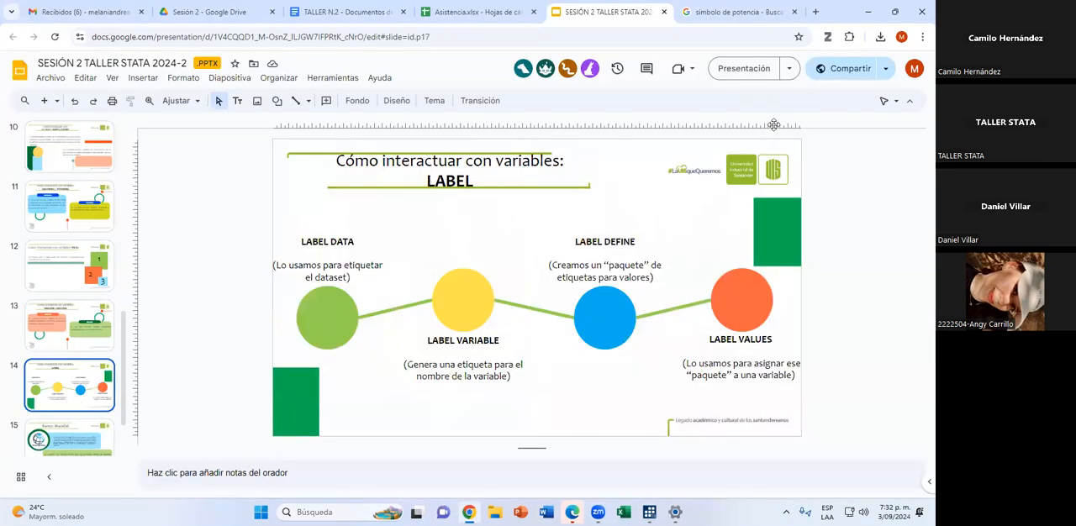
click(743, 68)
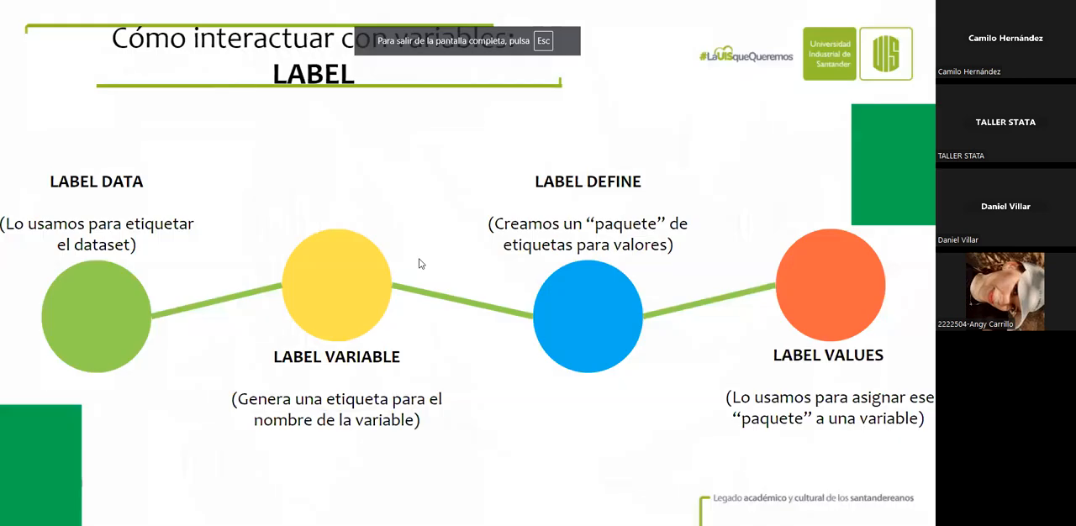